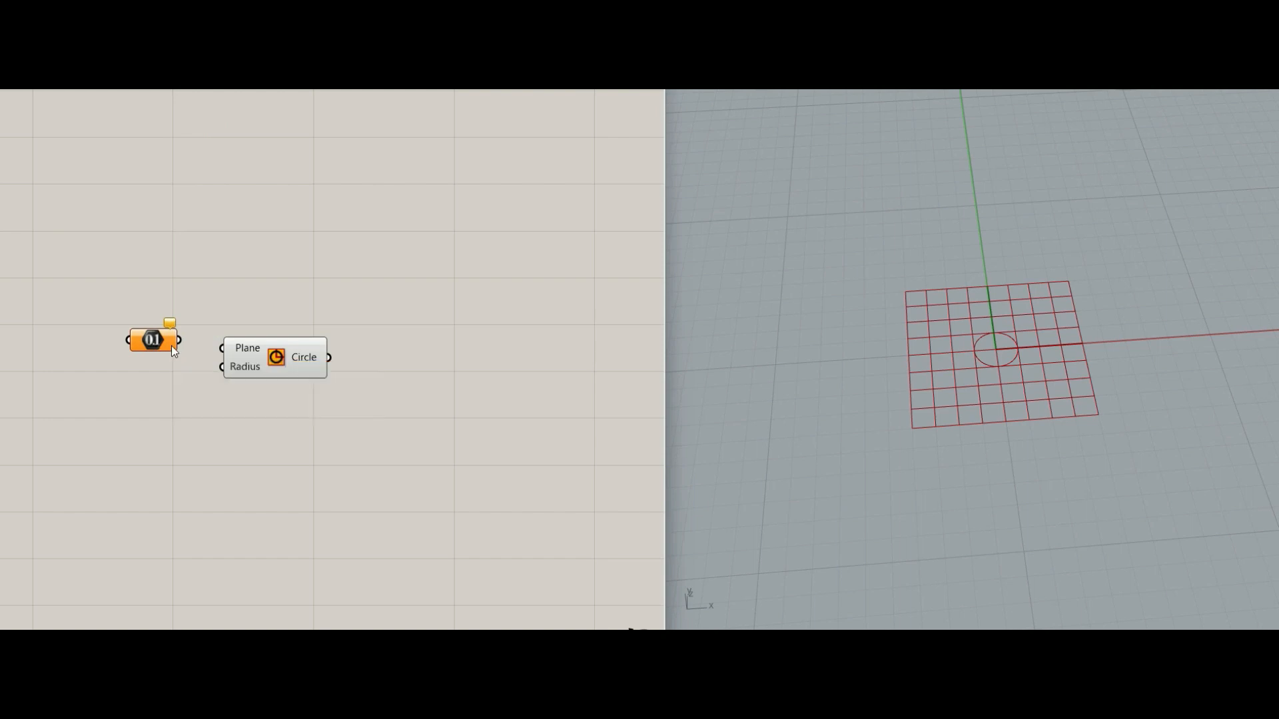
Connect the Number parameter to the Circle component's Radius and arrange the two components side by side.
{"action": "left_click_drag", "start_coordinate": [154, 340], "coordinate": [188, 395]}
{"action": "left_click_drag", "start_coordinate": [273, 365], "coordinate": [289, 365]}
{"action": "left_click", "coordinate": [188, 396]}
{"action": "left_click_drag", "start_coordinate": [185, 392], "coordinate": [194, 386]}
{"action": "left_click_drag", "start_coordinate": [224, 385], "coordinate": [318, 363]}
{"action": "left_click", "coordinate": [170, 441]}
{"action": "left_click", "coordinate": [169, 441]}
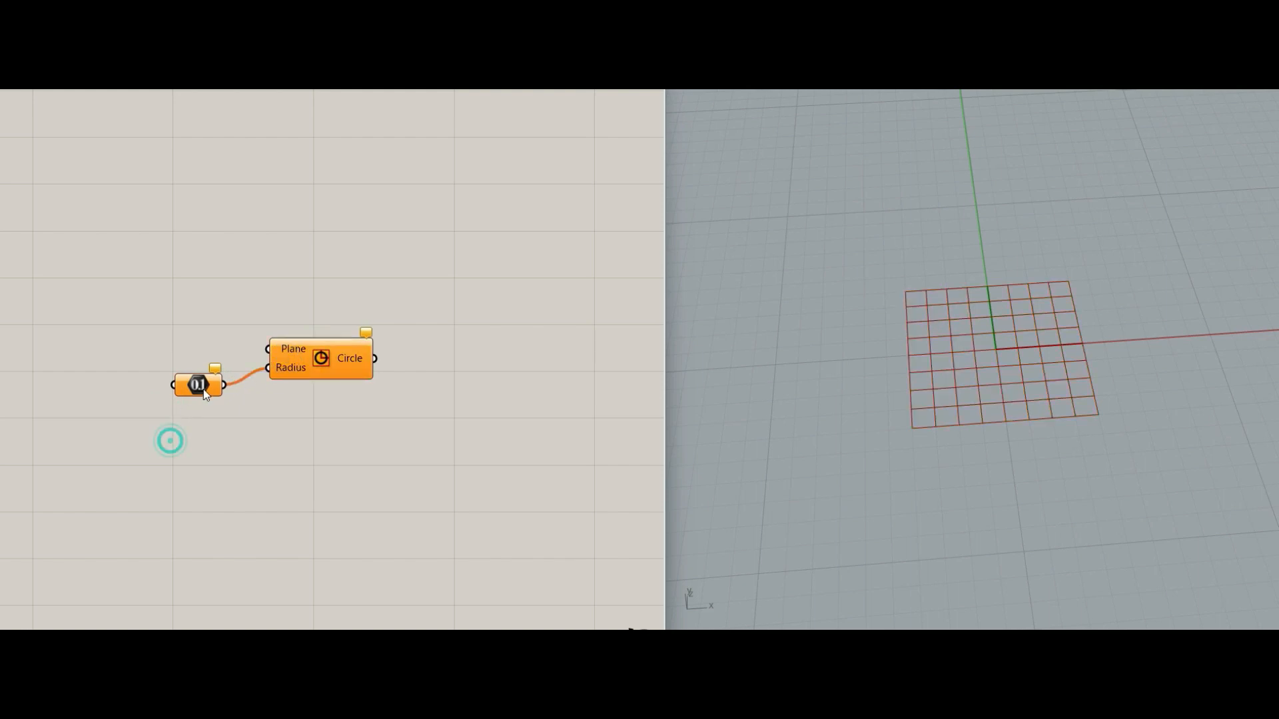
{"action": "left_click_drag", "start_coordinate": [199, 386], "coordinate": [227, 379]}
Add a number slider set to 5 and connect it to the Number parameter feeding the circle's radius.
{"action": "double_click", "coordinate": [171, 452]}
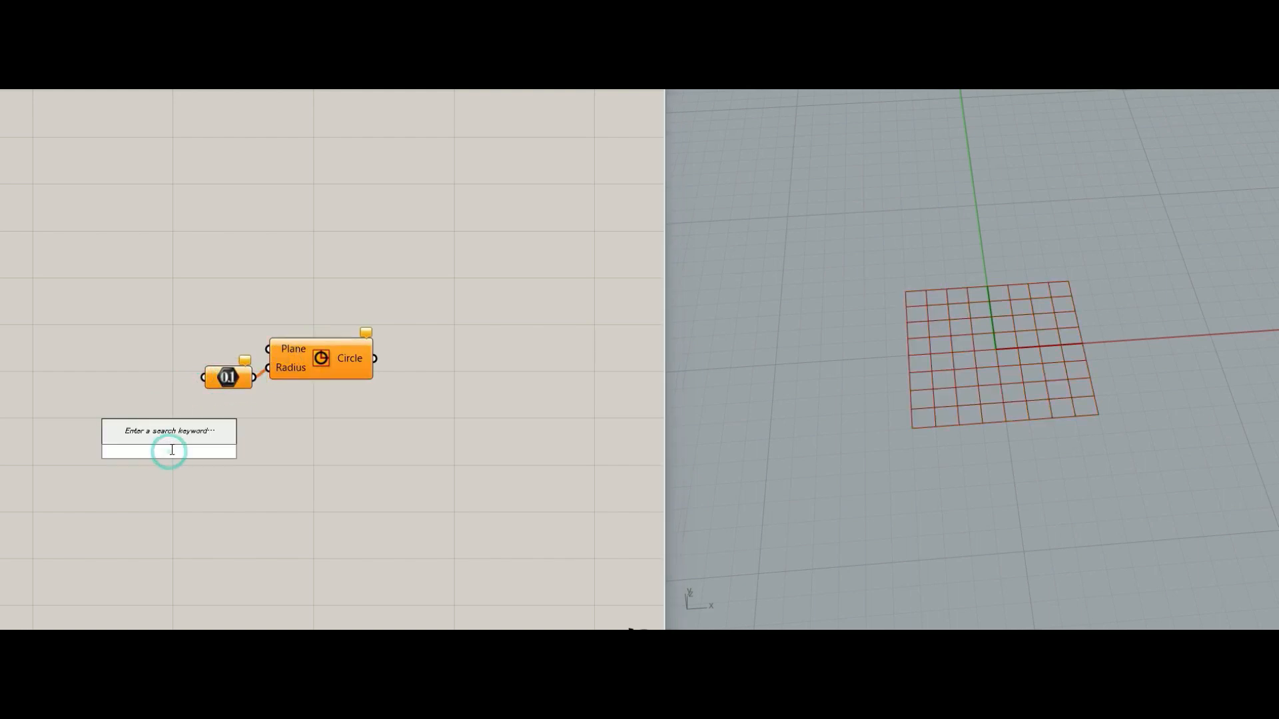
{"action": "type", "text": "5"}
{"action": "key", "text": "Return"}
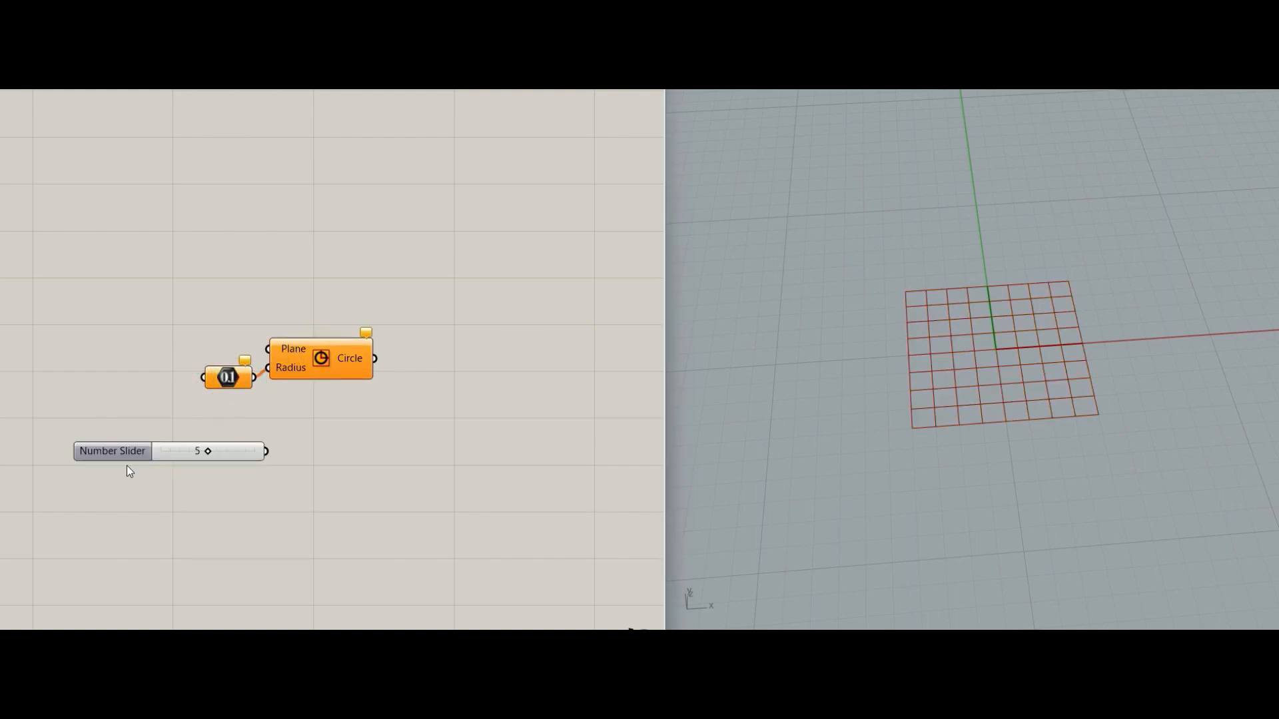
{"action": "left_click_drag", "start_coordinate": [184, 451], "coordinate": [105, 374]}
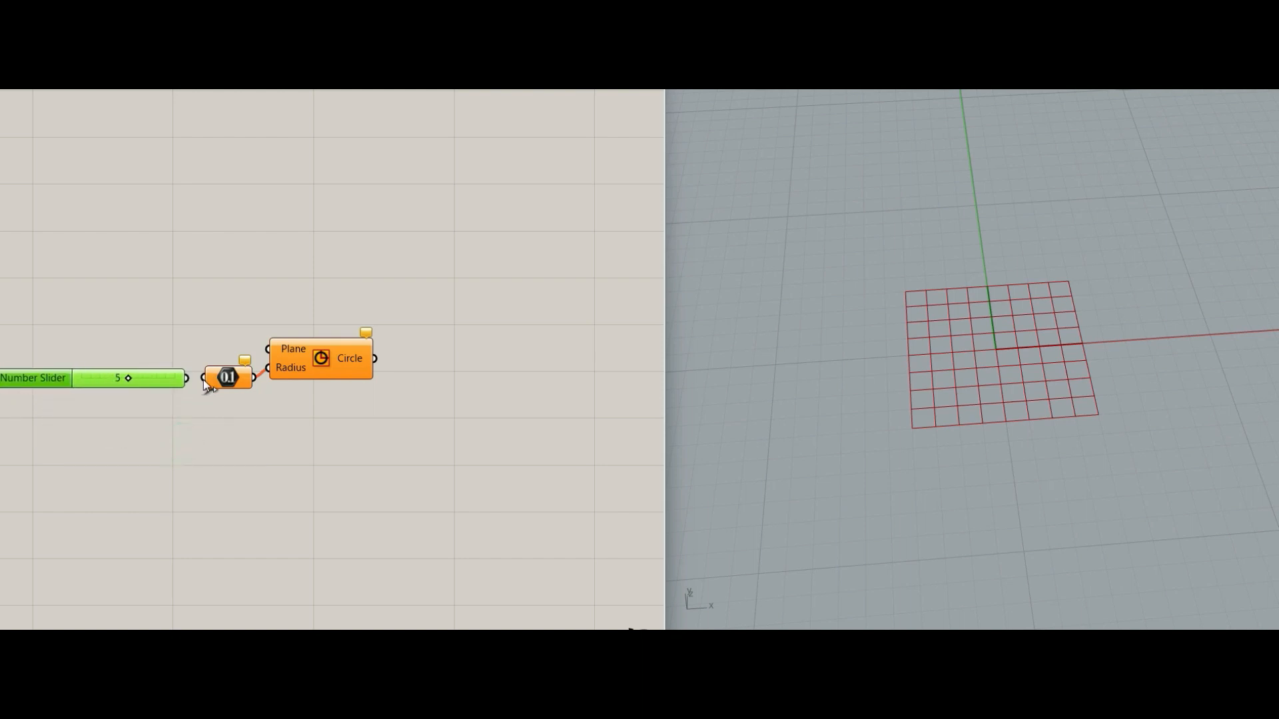
{"action": "left_click_drag", "start_coordinate": [202, 380], "coordinate": [187, 378]}
{"action": "left_click", "coordinate": [317, 361]}
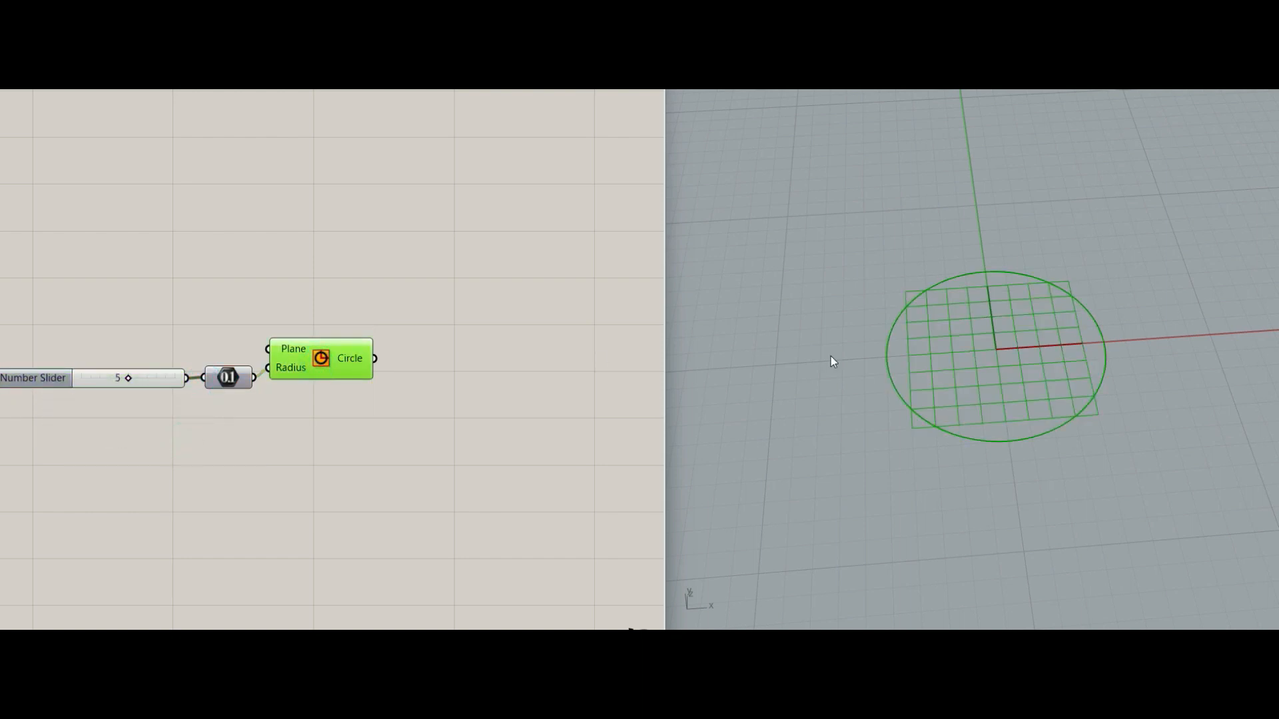
{"action": "right_click_drag", "start_coordinate": [872, 395], "coordinate": [861, 398]}
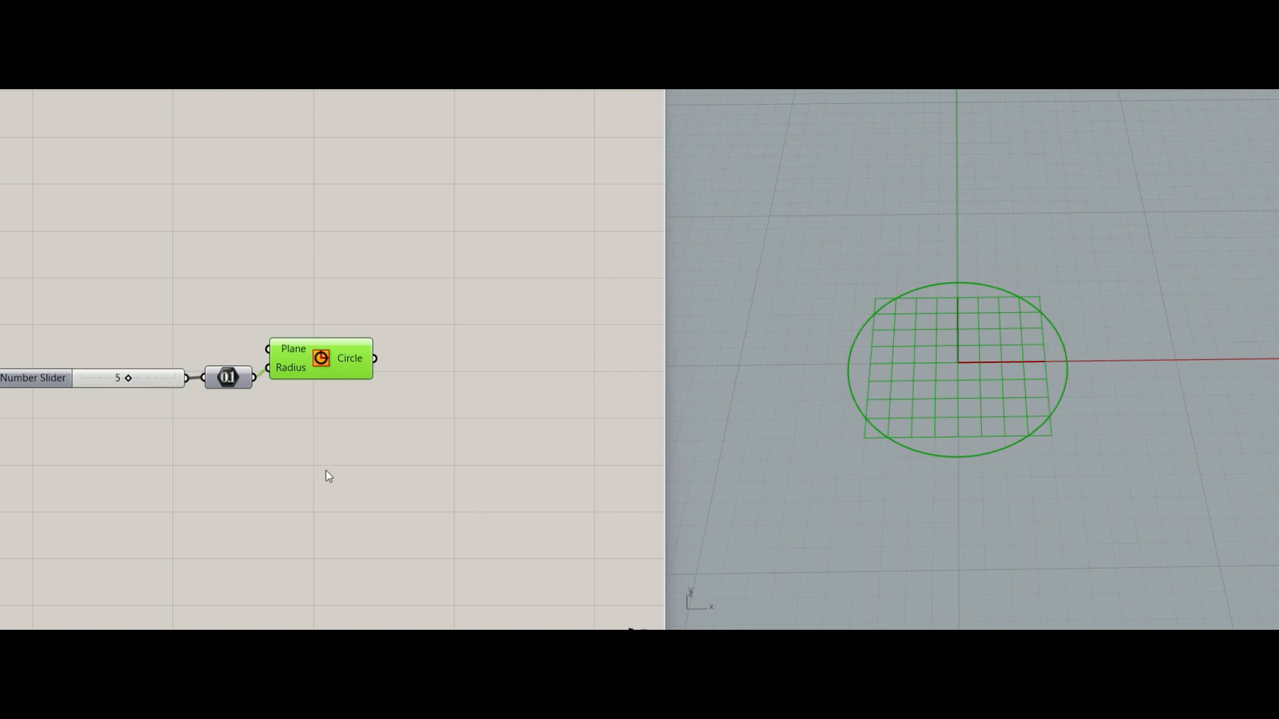
Add a Move component beside the Circle component and connect the circle to its Geometry input.
{"action": "left_click", "coordinate": [293, 454]}
{"action": "left_click", "coordinate": [351, 361]}
{"action": "right_click_drag", "start_coordinate": [348, 346], "coordinate": [338, 422]}
{"action": "double_click", "coordinate": [339, 423]}
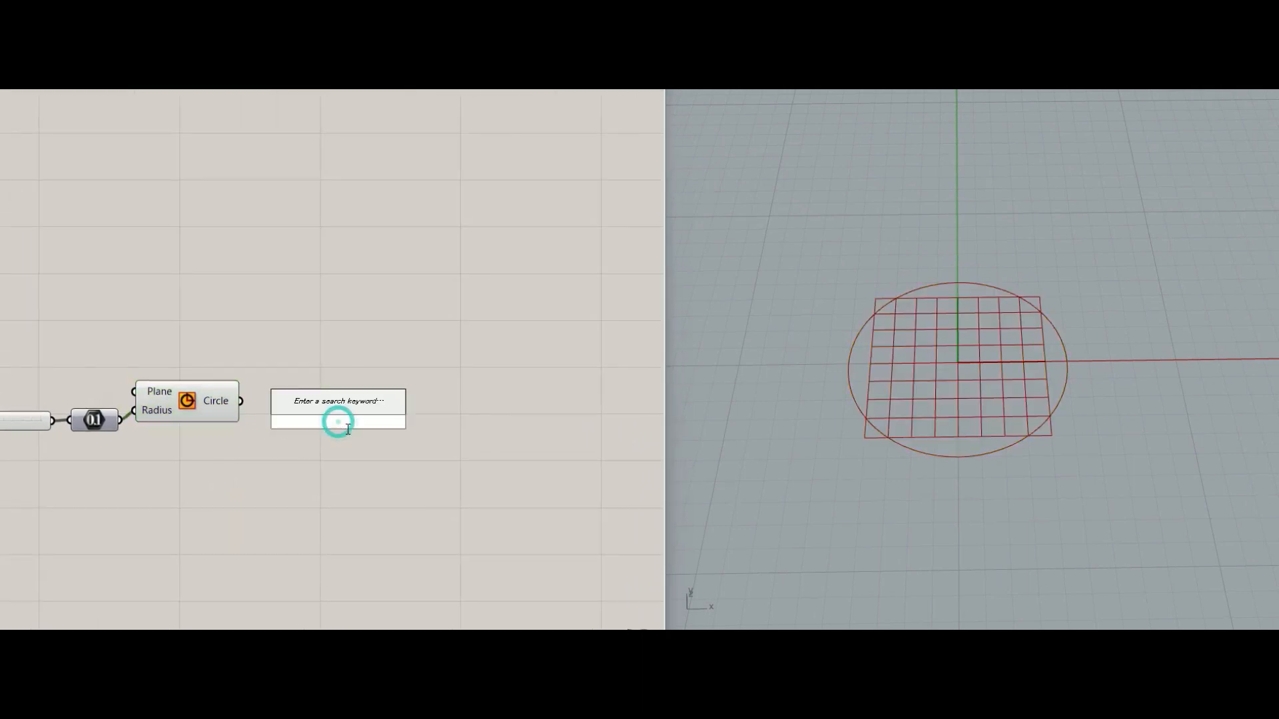
{"action": "type", "text": "move"}
{"action": "key", "text": "Return"}
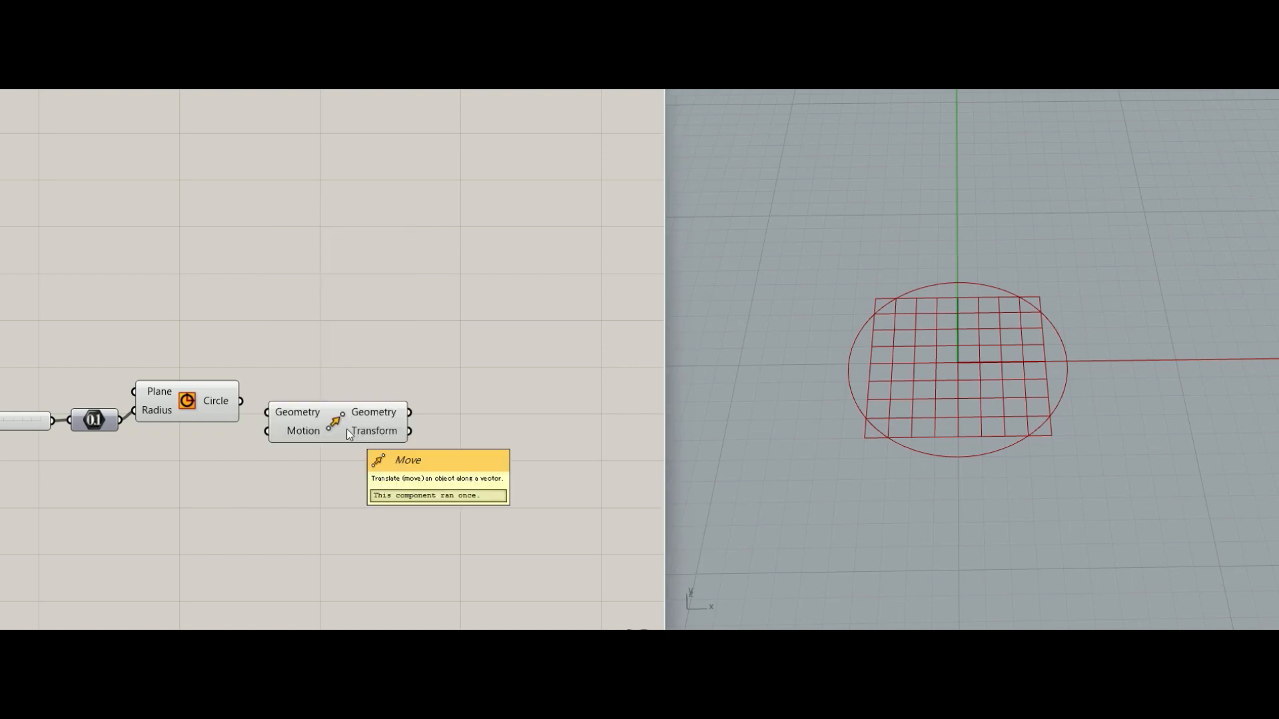
{"action": "left_click", "coordinate": [347, 439]}
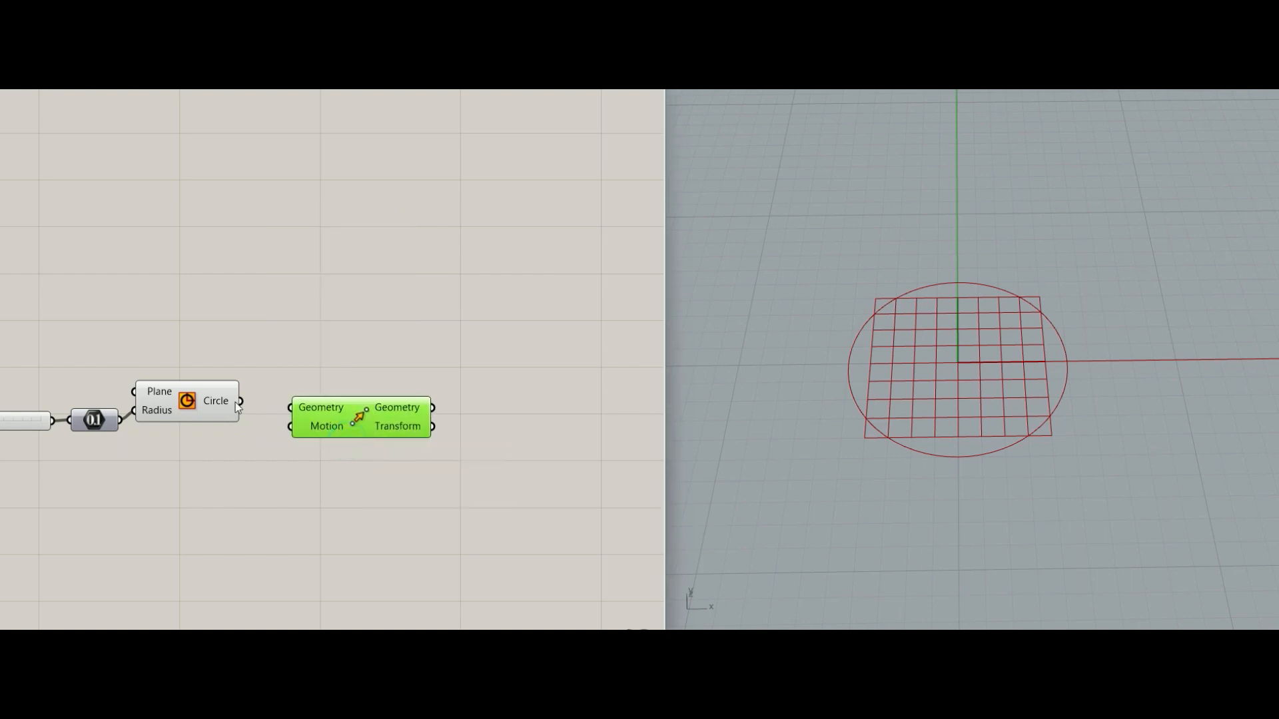
{"action": "left_click_drag", "start_coordinate": [240, 401], "coordinate": [291, 406]}
{"action": "left_click_drag", "start_coordinate": [369, 410], "coordinate": [405, 403]}
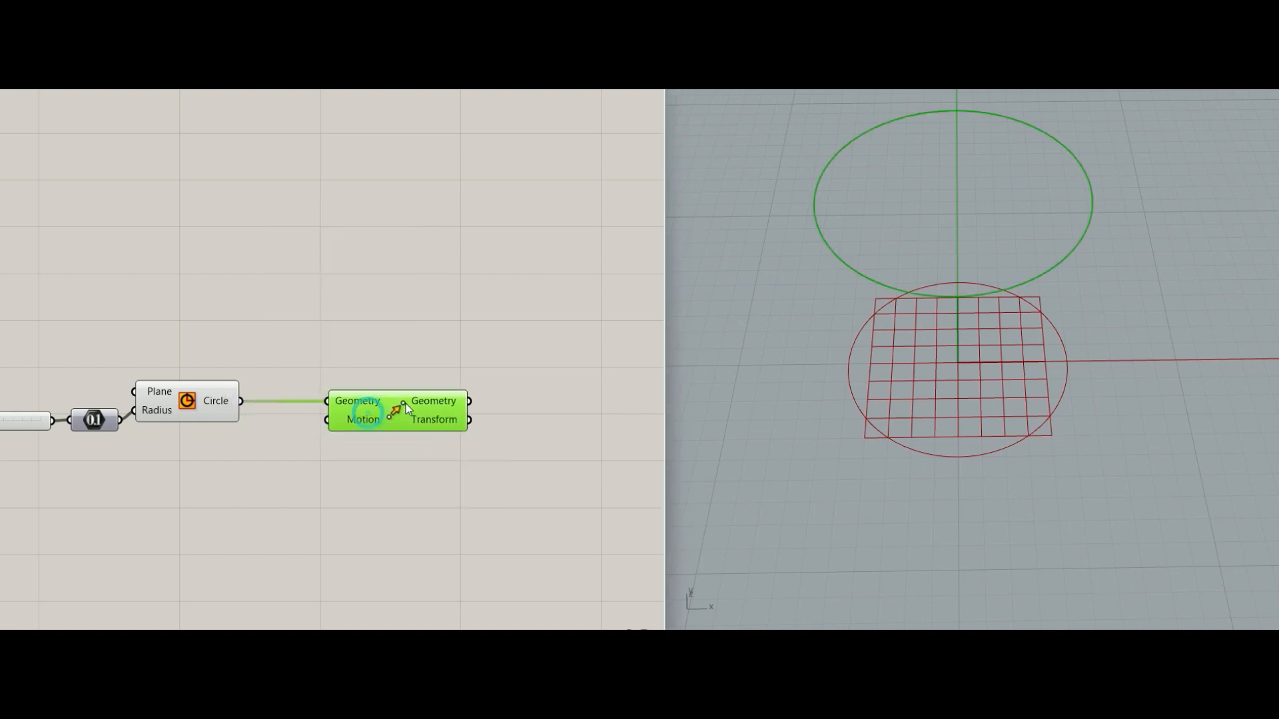
{"action": "left_click", "coordinate": [417, 314]}
Add a Unit Z vector below the Move component and connect it to the Motion input.
{"action": "double_click", "coordinate": [275, 531]}
{"action": "type", "text": "z"}
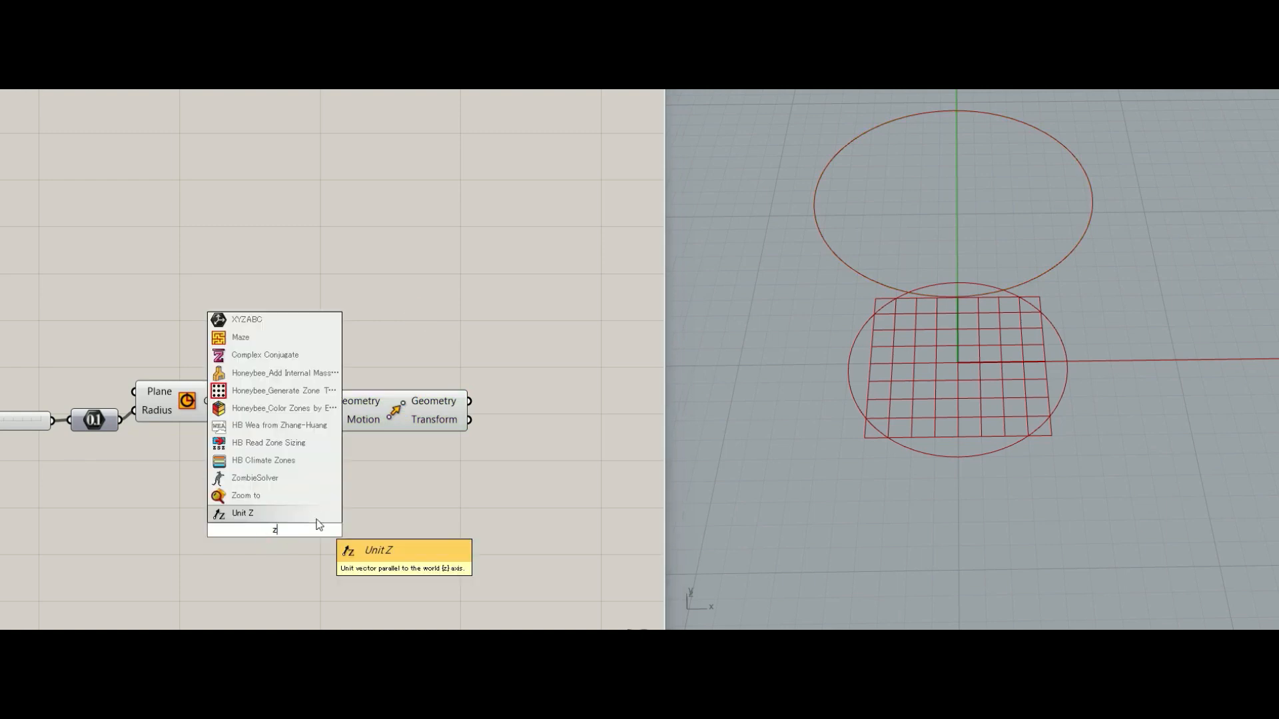
{"action": "key", "text": "Return"}
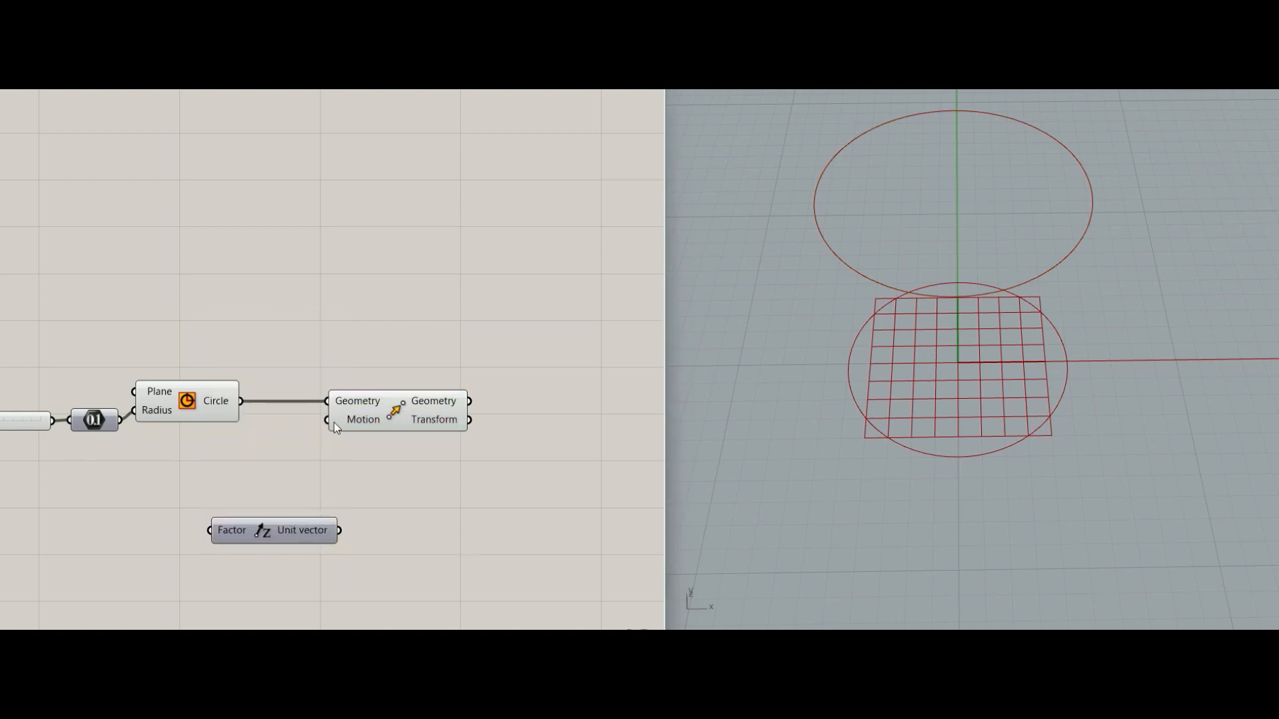
{"action": "left_click_drag", "start_coordinate": [331, 421], "coordinate": [287, 457]}
{"action": "right_click_drag", "start_coordinate": [365, 436], "coordinate": [474, 370]}
{"action": "right_click_drag", "start_coordinate": [987, 413], "coordinate": [993, 387]}
Add a Series component below the Unit Z vector and connect its output to the vector's Factor.
{"action": "left_click", "coordinate": [267, 477]}
{"action": "double_click", "coordinate": [261, 445]}
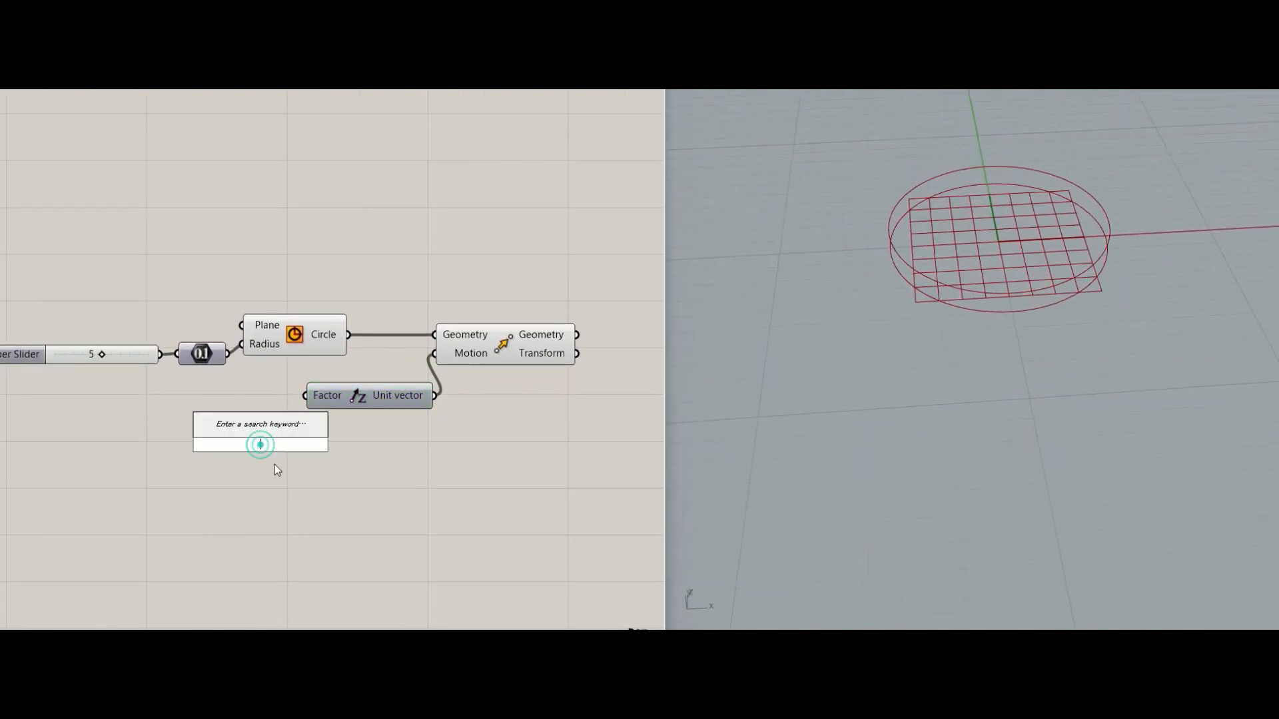
{"action": "type", "text": "series"}
{"action": "key", "text": "Return"}
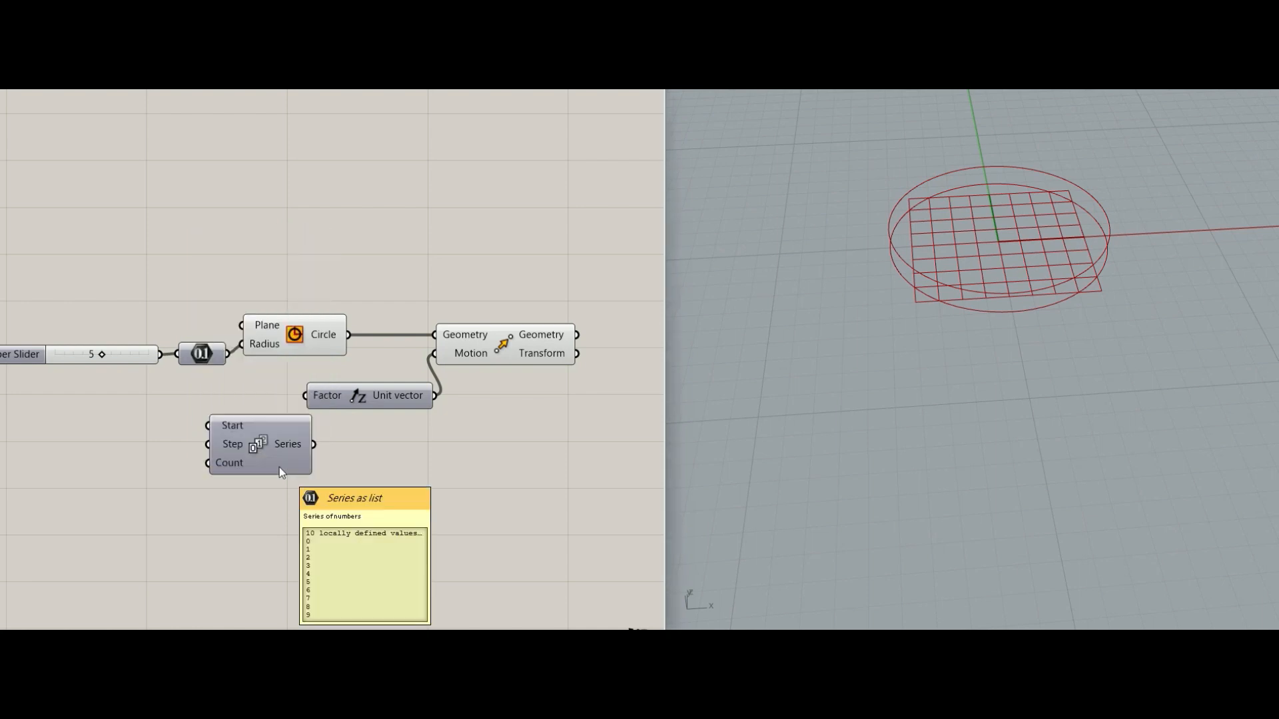
{"action": "left_click_drag", "start_coordinate": [261, 454], "coordinate": [270, 451]}
{"action": "left_click_drag", "start_coordinate": [306, 399], "coordinate": [298, 460]}
{"action": "scroll", "coordinate": [927, 357], "scroll_direction": "down", "scroll_amount": 4}
{"action": "right_click_drag", "start_coordinate": [944, 337], "coordinate": [969, 310]}
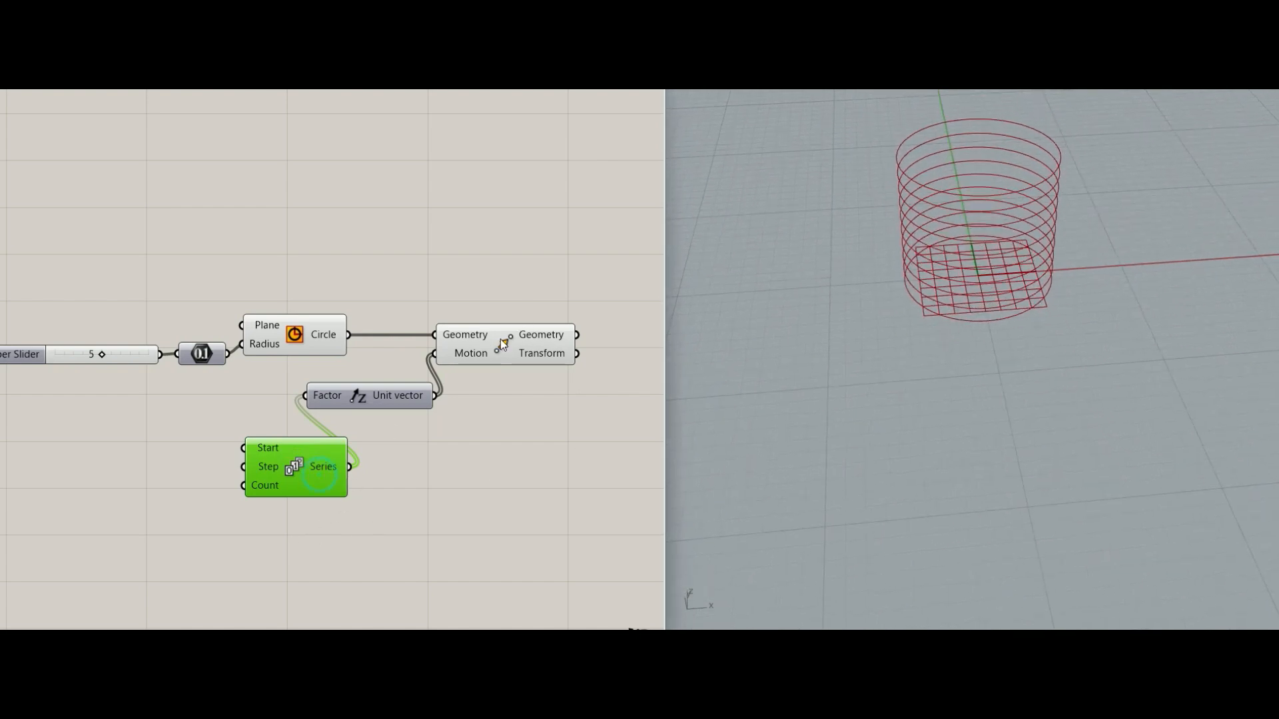
Shift the Move, Unit Z and Series components further along to free space before them.
{"action": "left_click_drag", "start_coordinate": [511, 332], "coordinate": [540, 336]}
{"action": "left_click_drag", "start_coordinate": [380, 395], "coordinate": [427, 394]}
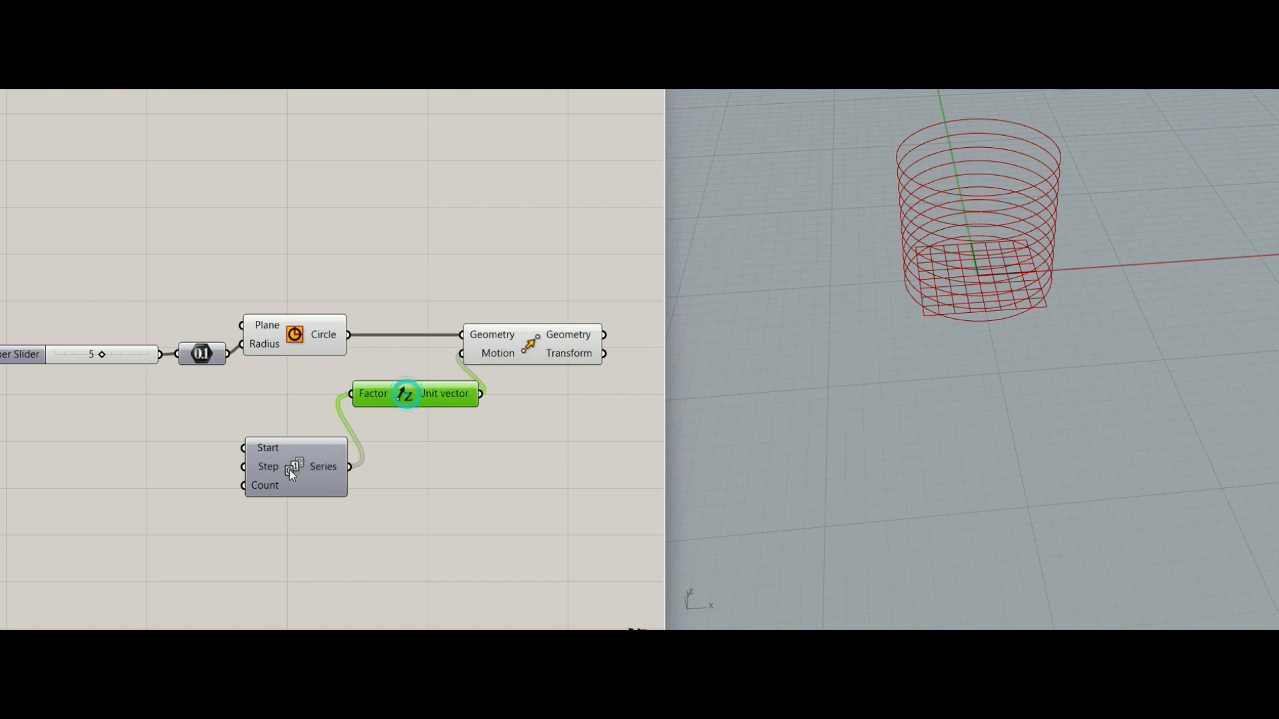
{"action": "left_click_drag", "start_coordinate": [289, 469], "coordinate": [354, 460]}
Add an Addition component below the Circle component and connect the radius Number parameter to its A input.
{"action": "left_click", "coordinate": [221, 523]}
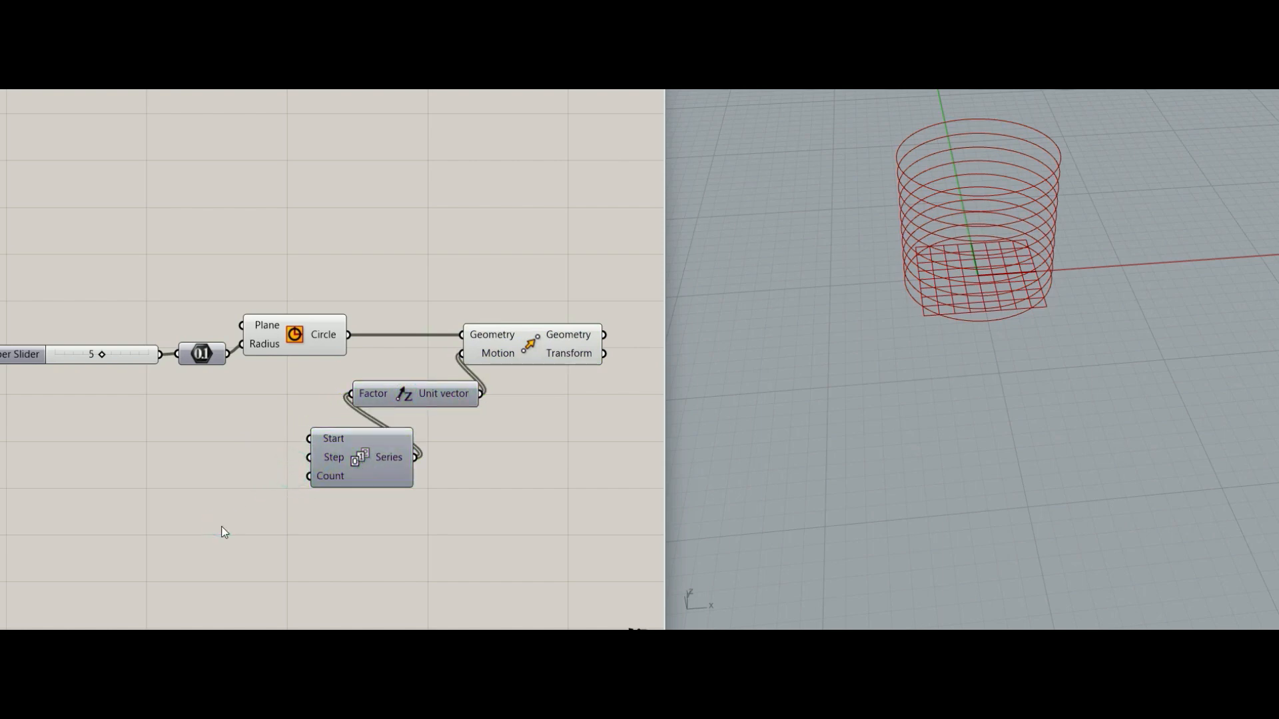
{"action": "double_click", "coordinate": [223, 531]}
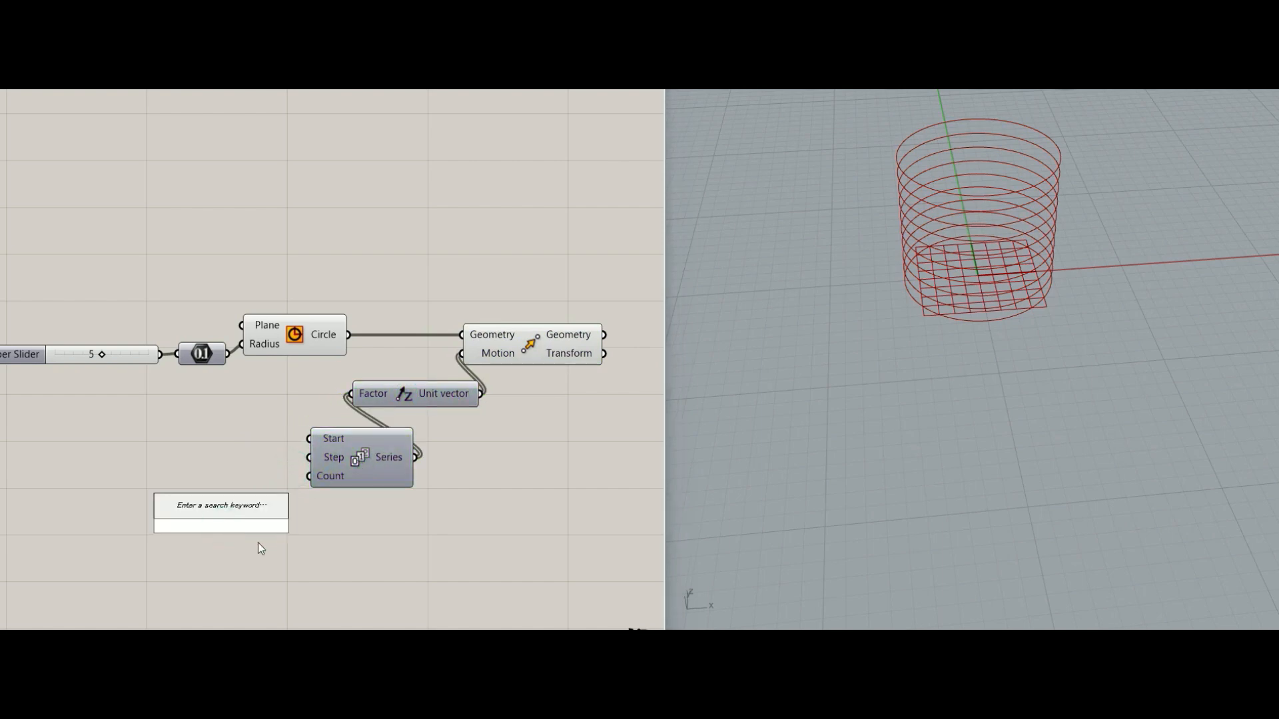
{"action": "type", "text": "+"}
{"action": "key", "text": "Return"}
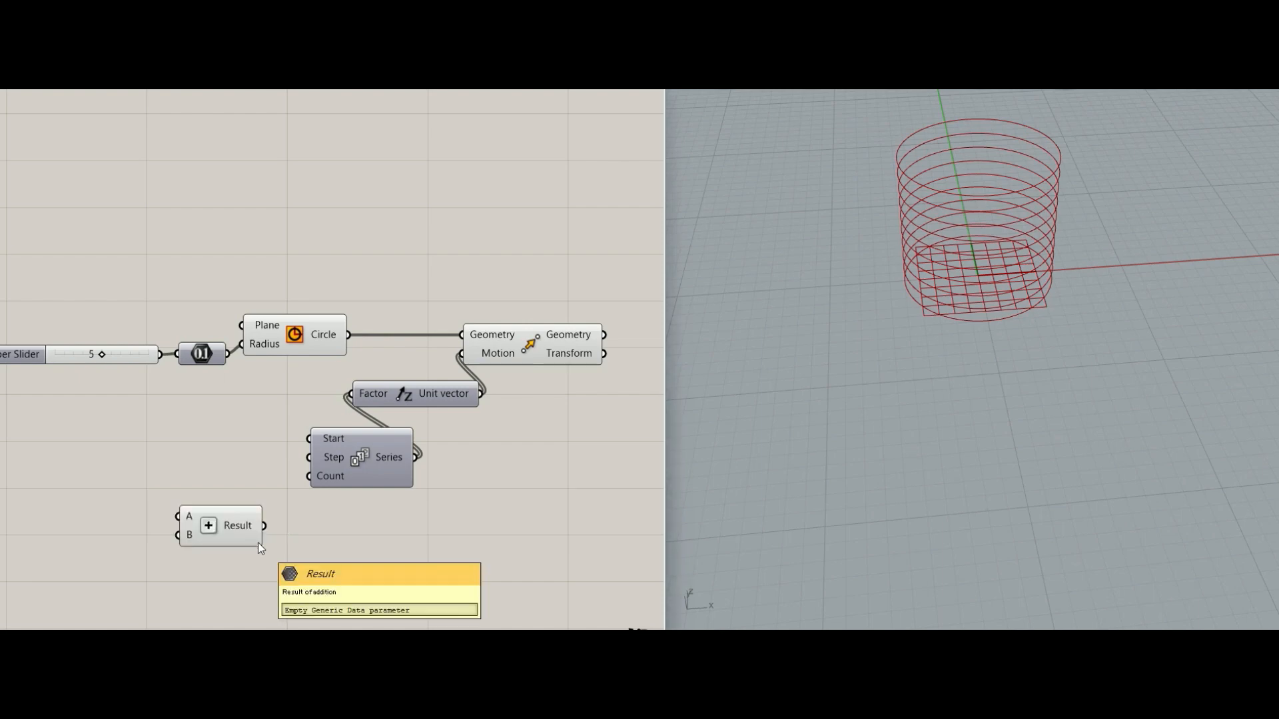
{"action": "left_click_drag", "start_coordinate": [243, 533], "coordinate": [256, 521]}
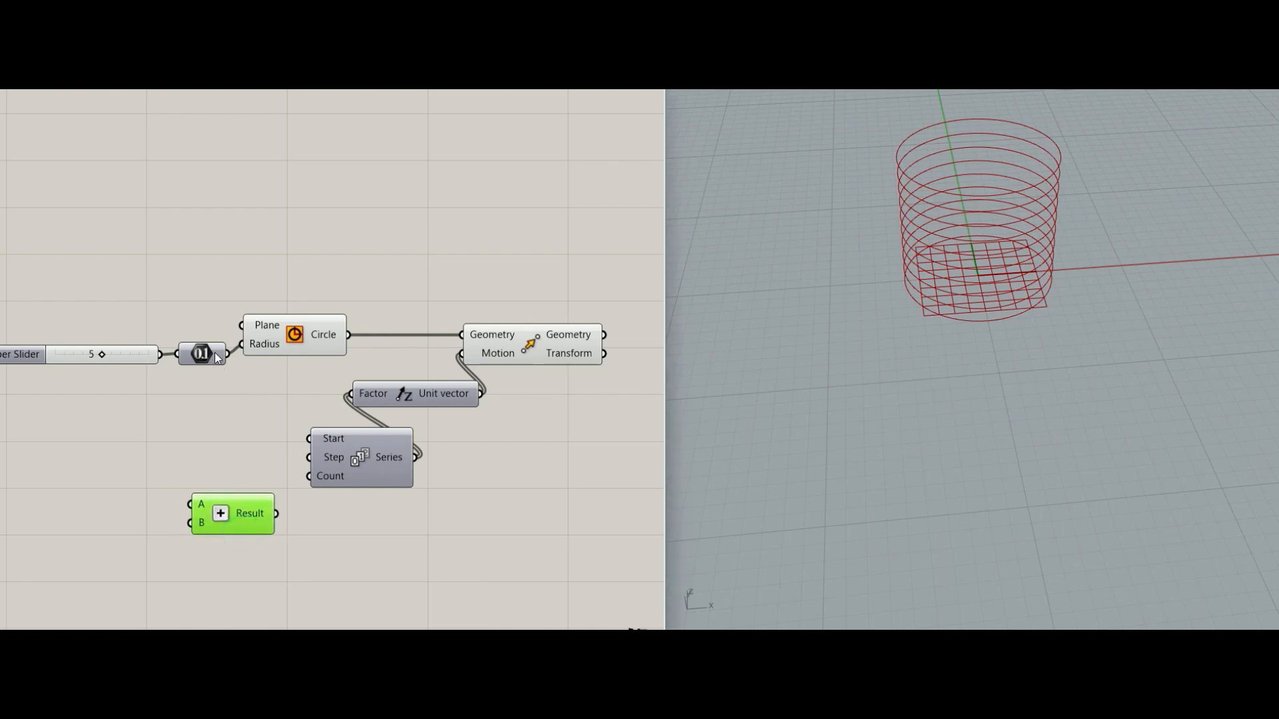
{"action": "left_click_drag", "start_coordinate": [228, 354], "coordinate": [256, 516]}
Add a number slider set to 3 and connect it to the Addition component's B input.
{"action": "left_click", "coordinate": [171, 587]}
{"action": "double_click", "coordinate": [171, 587]}
{"action": "type", "text": "3"}
{"action": "key", "text": "Return"}
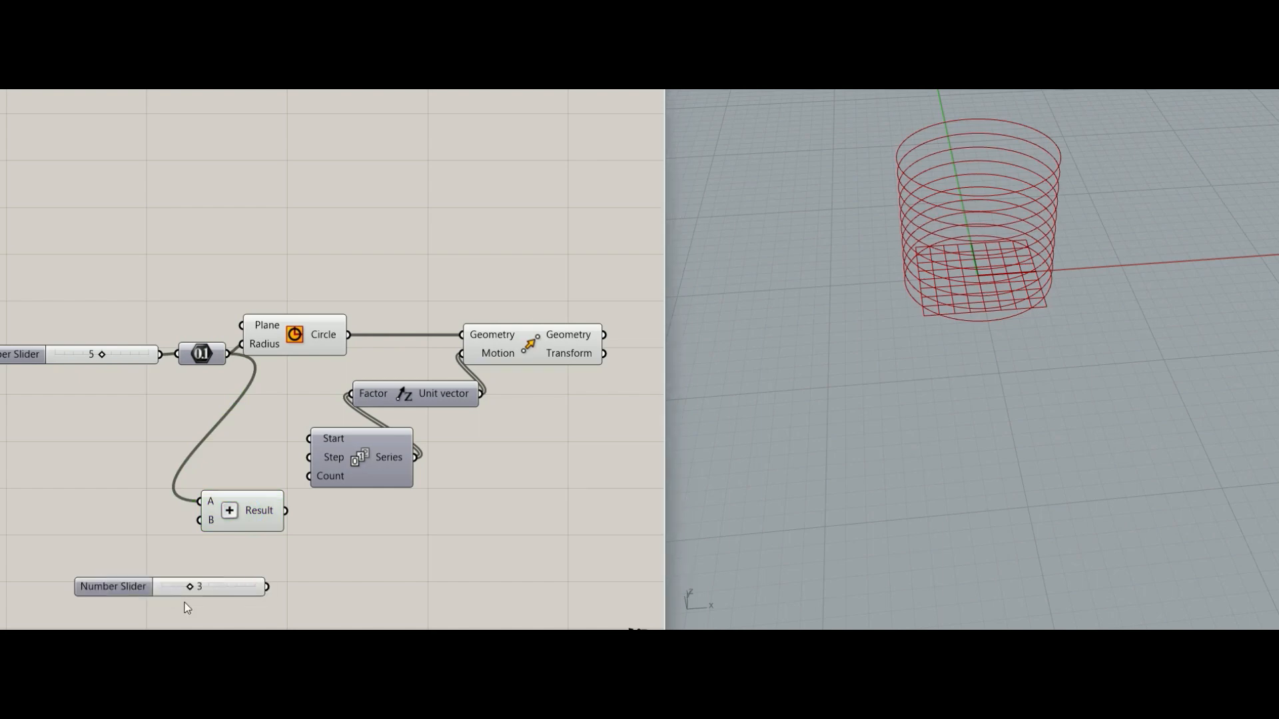
{"action": "left_click_drag", "start_coordinate": [197, 586], "coordinate": [171, 541]}
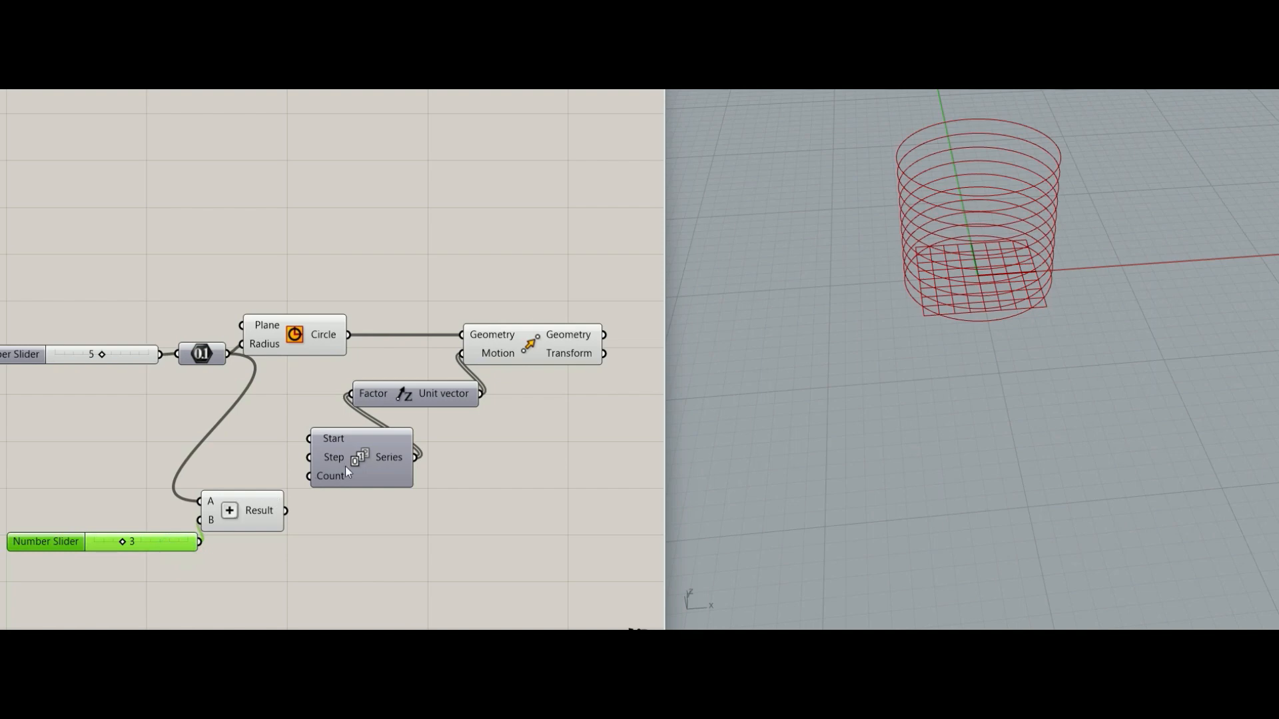
Connect the Addition result to the Series component's Step input and check the spacing of the circles.
{"action": "right_click_drag", "start_coordinate": [493, 457], "coordinate": [439, 409]}
{"action": "scroll", "coordinate": [509, 431], "scroll_direction": "down", "scroll_amount": 3}
{"action": "scroll", "coordinate": [508, 403], "scroll_direction": "up", "scroll_amount": 1}
{"action": "left_click", "coordinate": [377, 437]}
{"action": "left_click", "coordinate": [312, 482]}
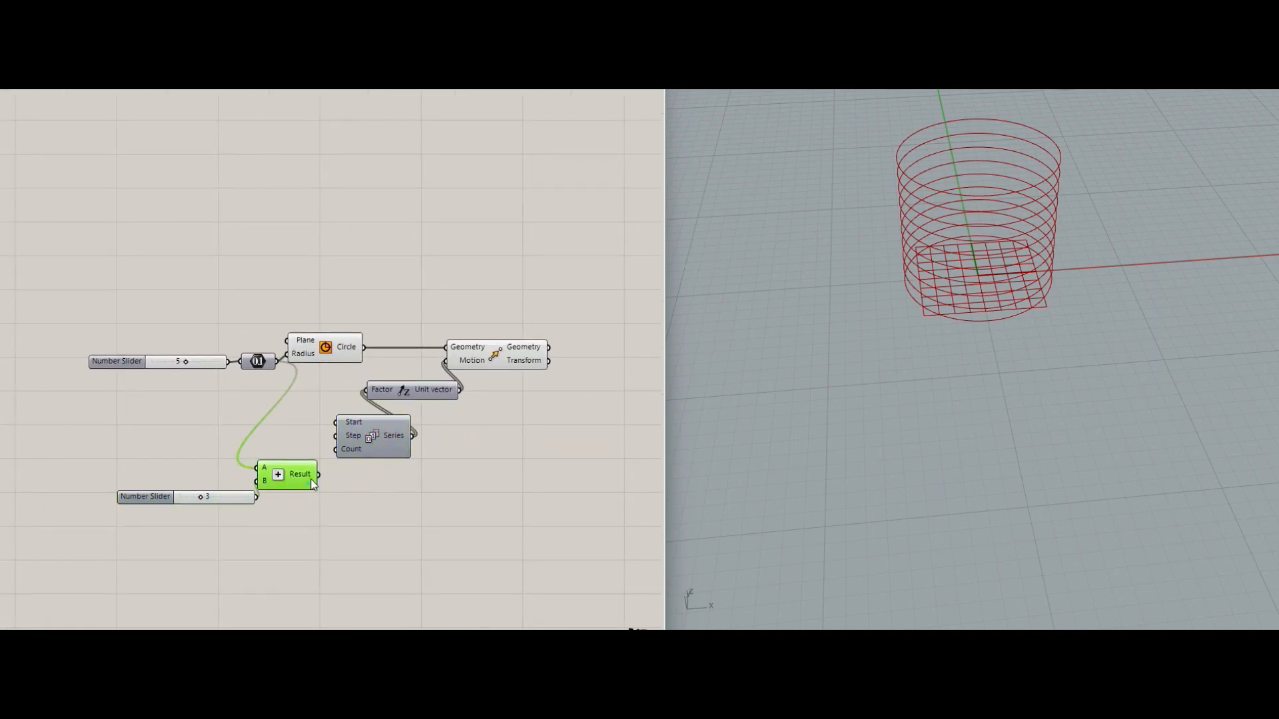
{"action": "left_click_drag", "start_coordinate": [319, 475], "coordinate": [365, 439]}
{"action": "left_click", "coordinate": [365, 438]}
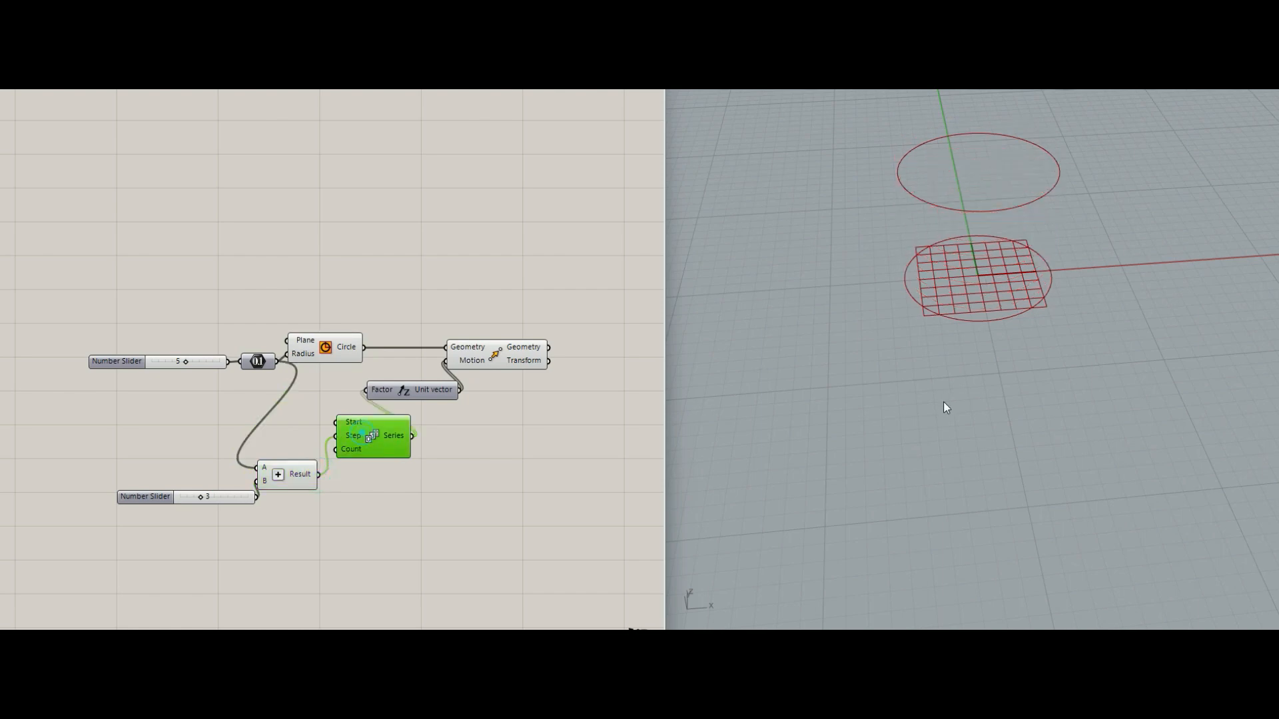
{"action": "scroll", "coordinate": [944, 401], "scroll_direction": "down", "scroll_amount": 10}
{"action": "scroll", "coordinate": [941, 326], "scroll_direction": "up", "scroll_amount": 4}
{"action": "scroll", "coordinate": [942, 307], "scroll_direction": "up", "scroll_amount": 3}
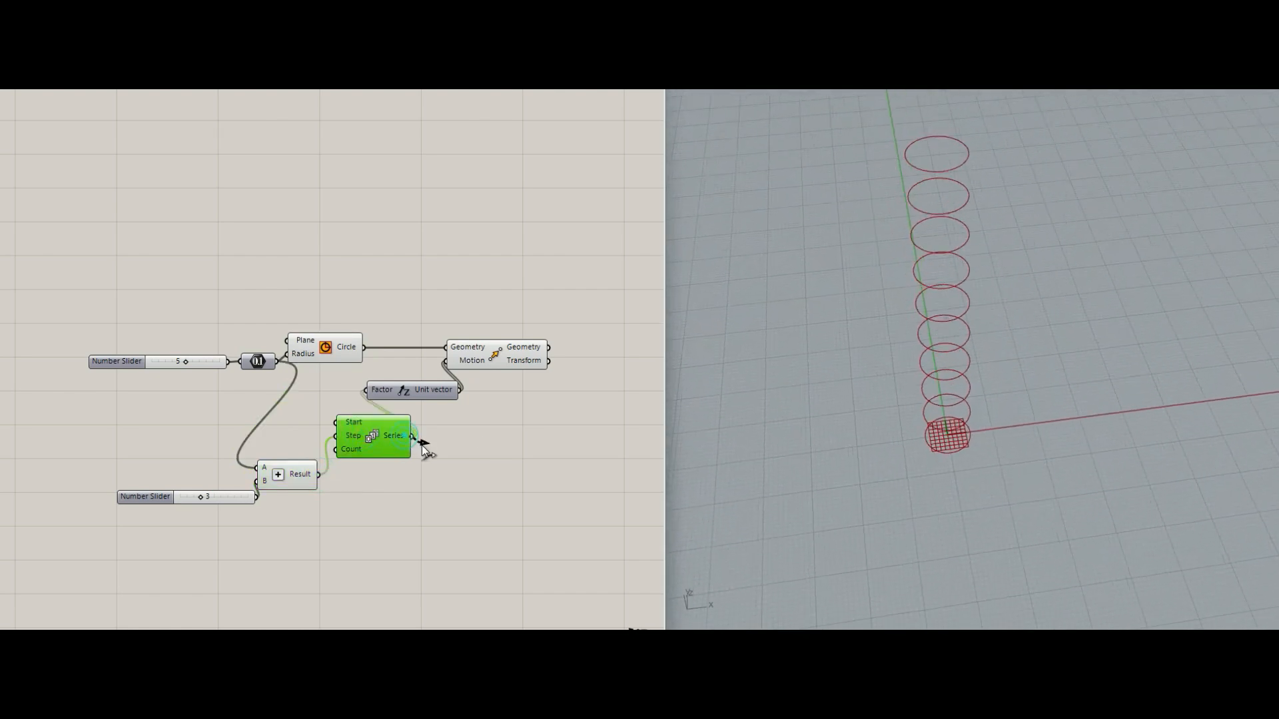
Rearrange the Series, Move and Unit Z components so their wires are easier to follow.
{"action": "mouse_move", "coordinate": [412, 437]}
{"action": "left_mouse_down"}
{"action": "mouse_move", "coordinate": [420, 451]}
{"action": "mouse_move", "coordinate": [402, 449]}
{"action": "left_mouse_up"}
{"action": "left_click_drag", "start_coordinate": [490, 360], "coordinate": [515, 351]}
{"action": "left_click_drag", "start_coordinate": [431, 398], "coordinate": [445, 398]}
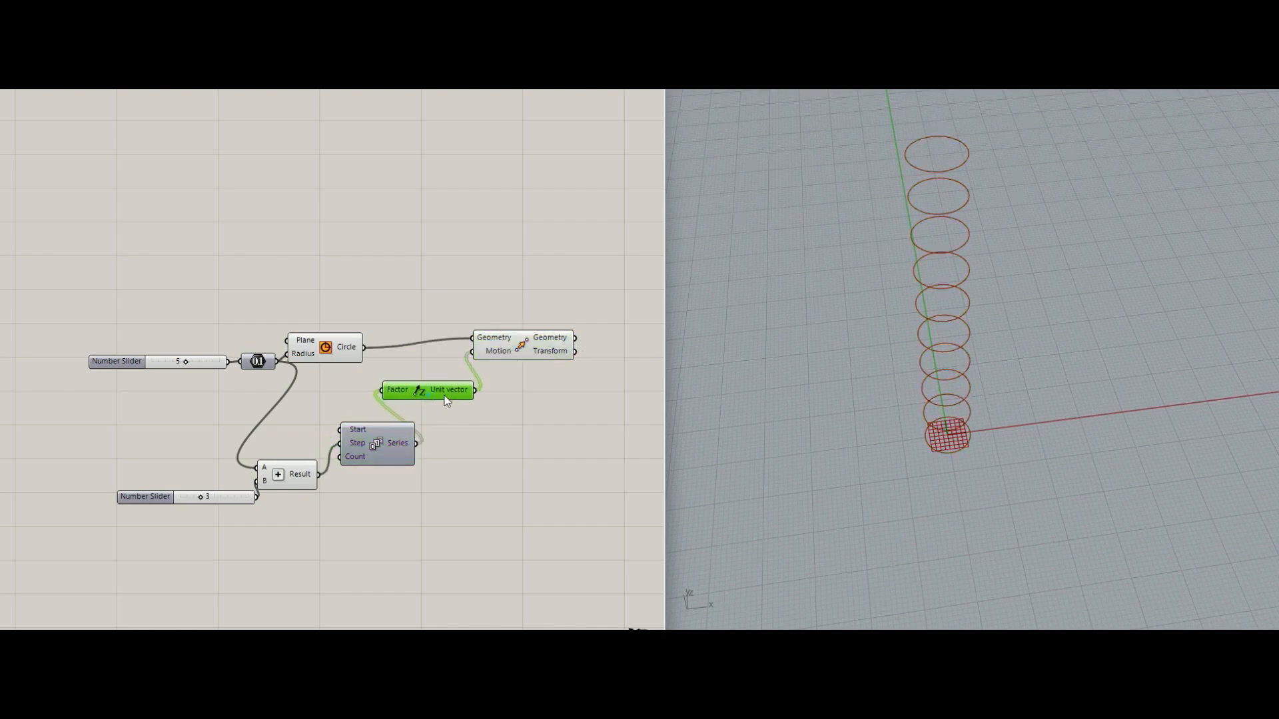
Add a Unit Y vector, feed its Factor from the Series output and connect it to the Move component's Motion.
{"action": "double_click", "coordinate": [458, 428]}
{"action": "type", "text": "unit y"}
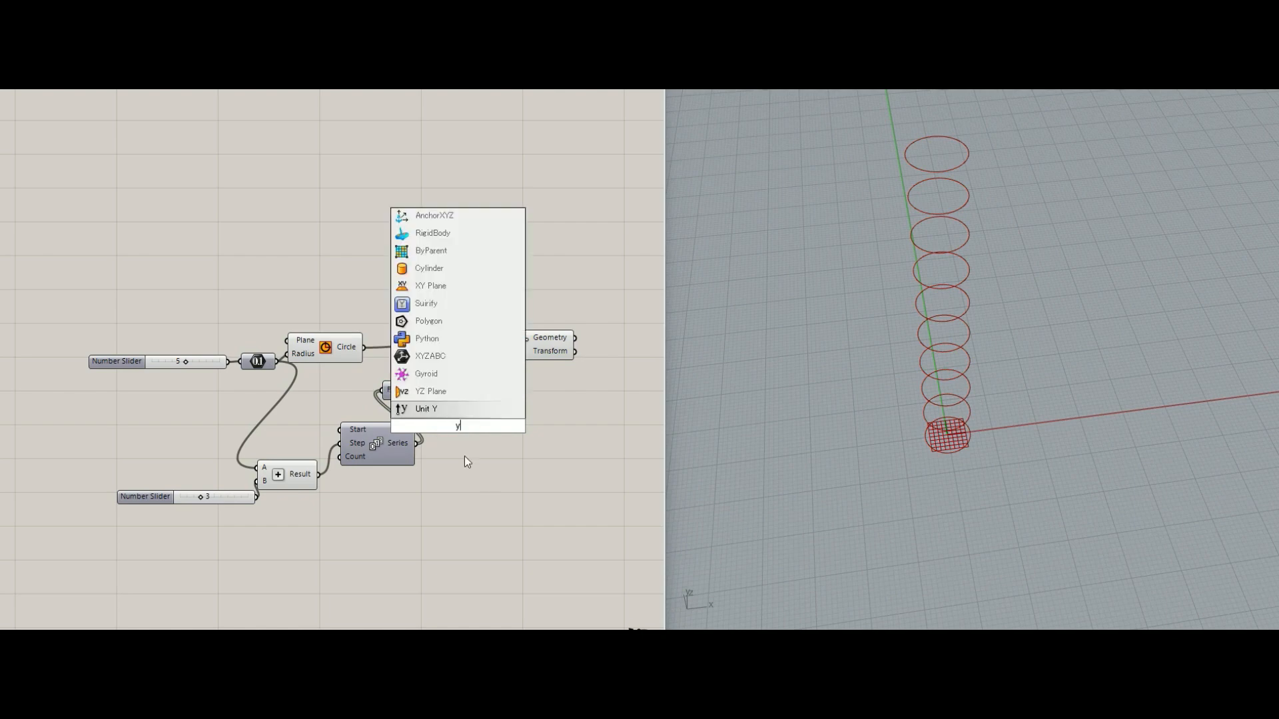
{"action": "key", "text": "Return"}
{"action": "left_click_drag", "start_coordinate": [464, 420], "coordinate": [488, 420]}
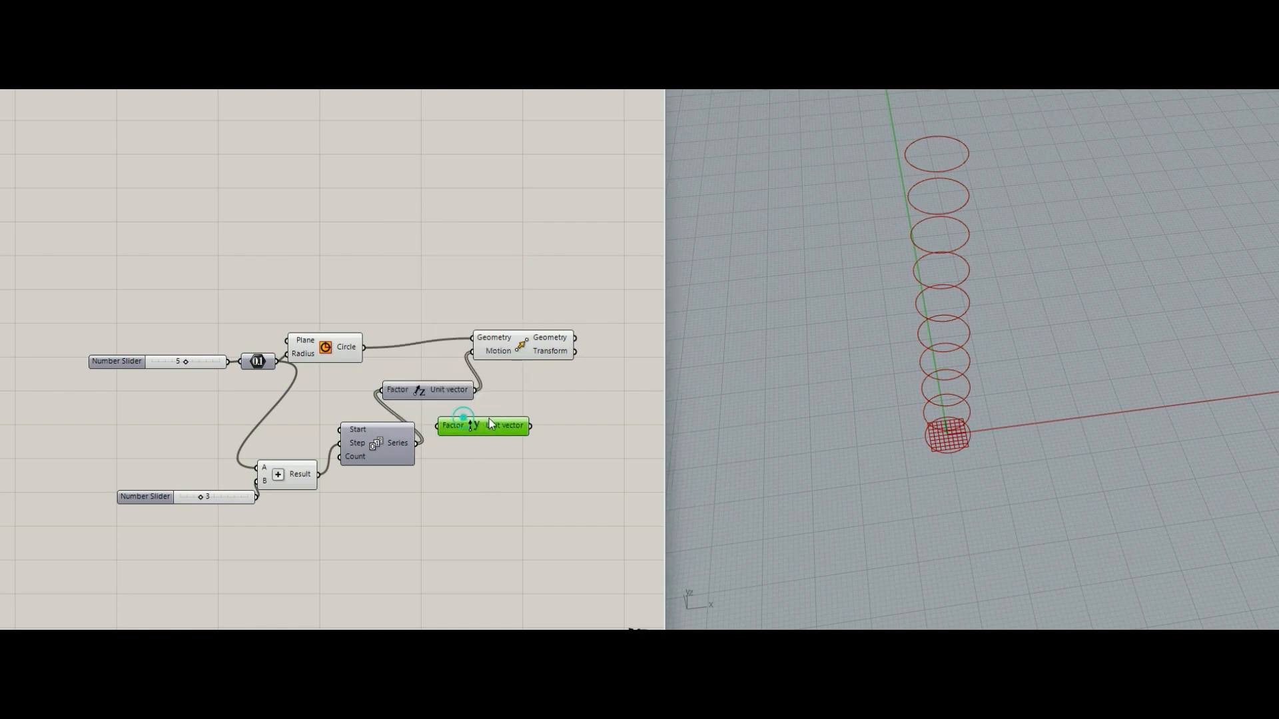
{"action": "left_click_drag", "start_coordinate": [414, 443], "coordinate": [439, 426]}
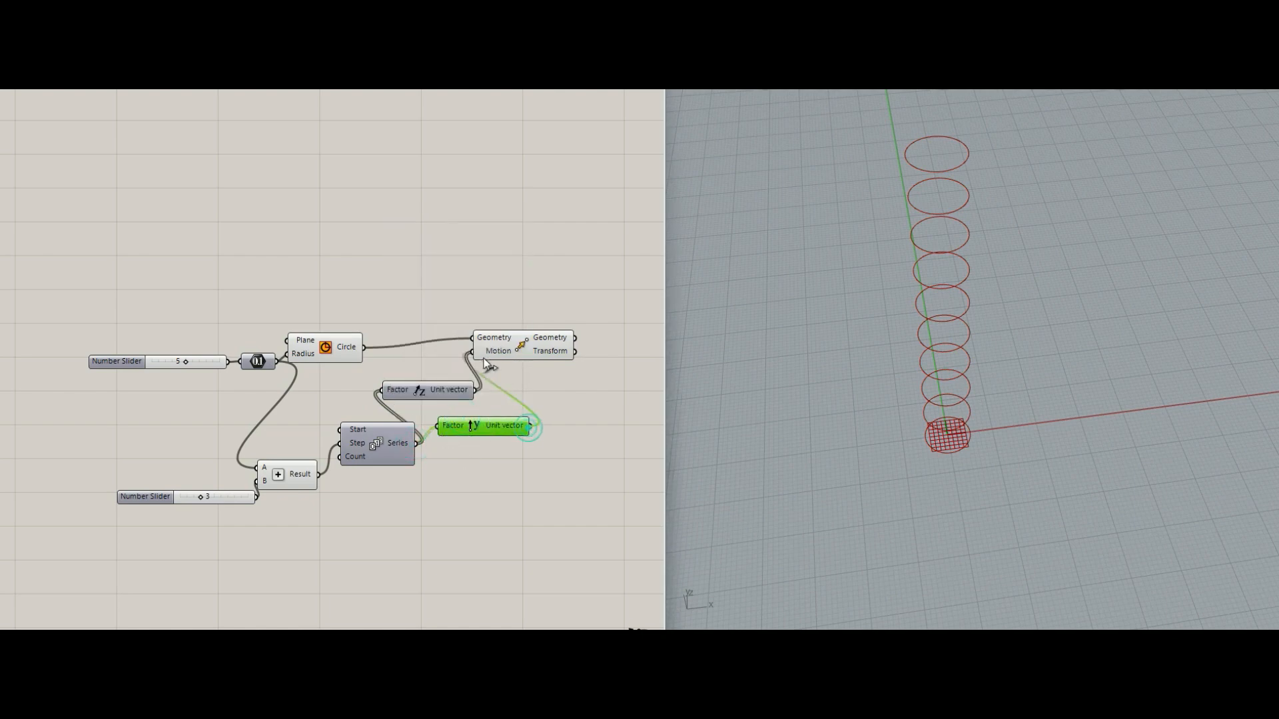
{"action": "left_click_drag", "start_coordinate": [530, 426], "coordinate": [473, 351]}
Delete the Unit Z vector and move the Unit Y vector into its place between Series and Move.
{"action": "left_click", "coordinate": [448, 392]}
{"action": "key", "text": "Delete"}
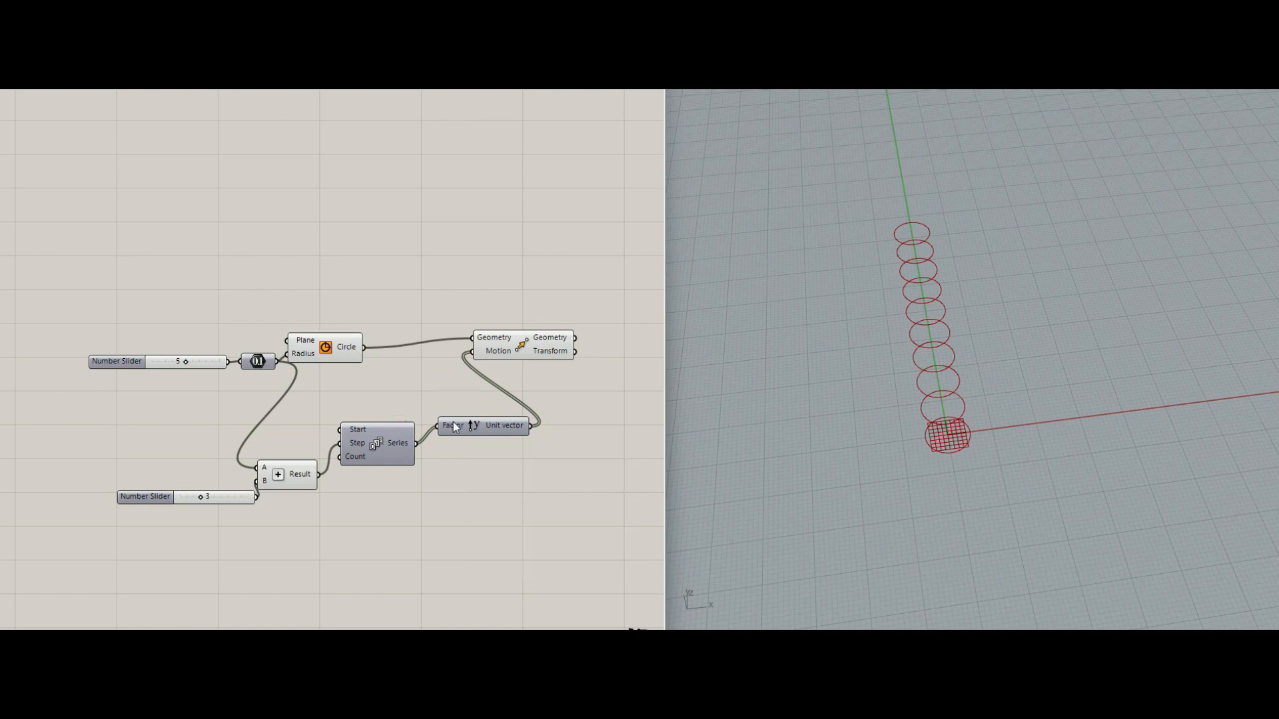
{"action": "right_click_drag", "start_coordinate": [845, 419], "coordinate": [923, 363]}
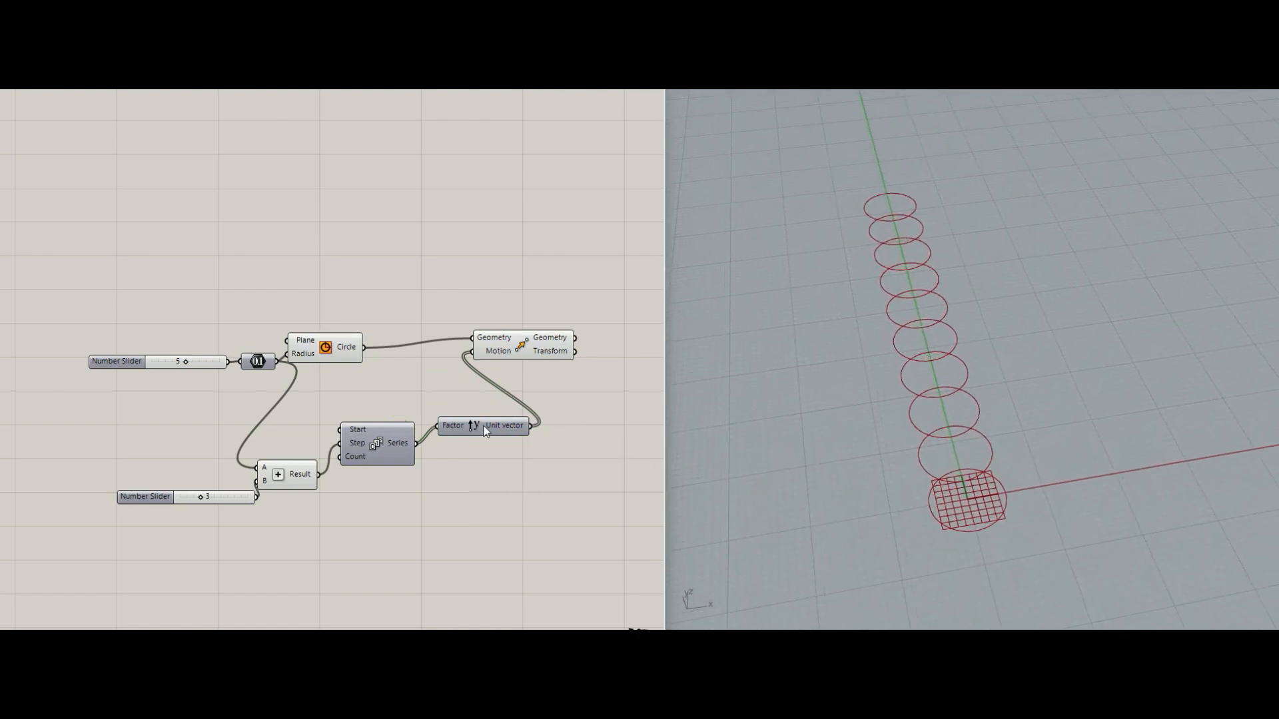
{"action": "left_click_drag", "start_coordinate": [485, 430], "coordinate": [450, 393]}
{"action": "left_click", "coordinate": [503, 486]}
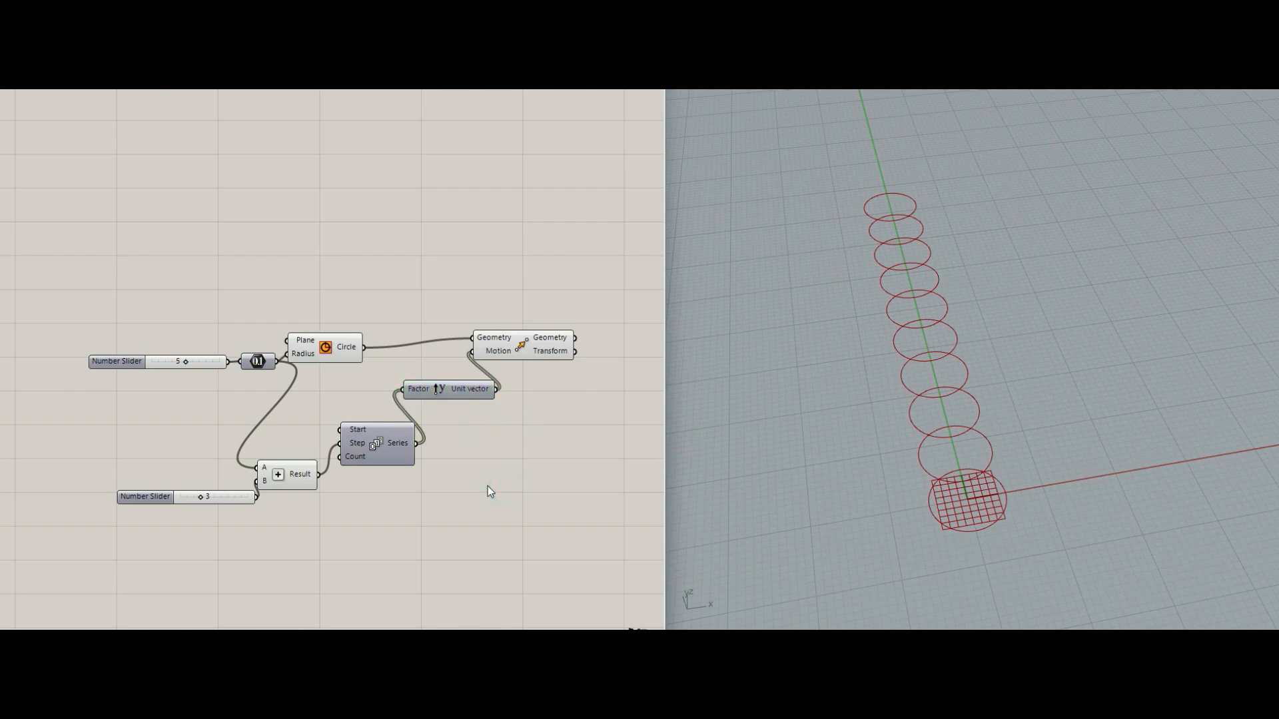
Add a Number parameter beside the Addition component and connect it to the Series component's Count input.
{"action": "double_click", "coordinate": [405, 531]}
{"action": "type", "text": "nu"}
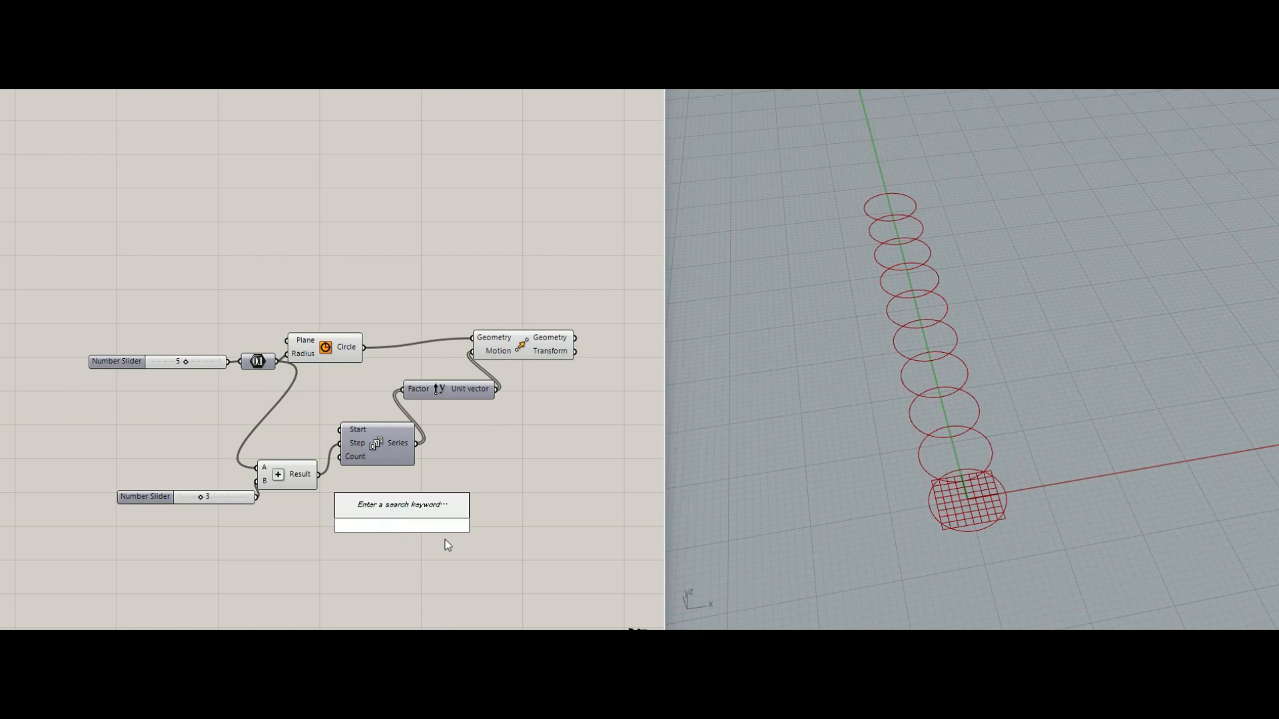
{"action": "key", "text": "Return"}
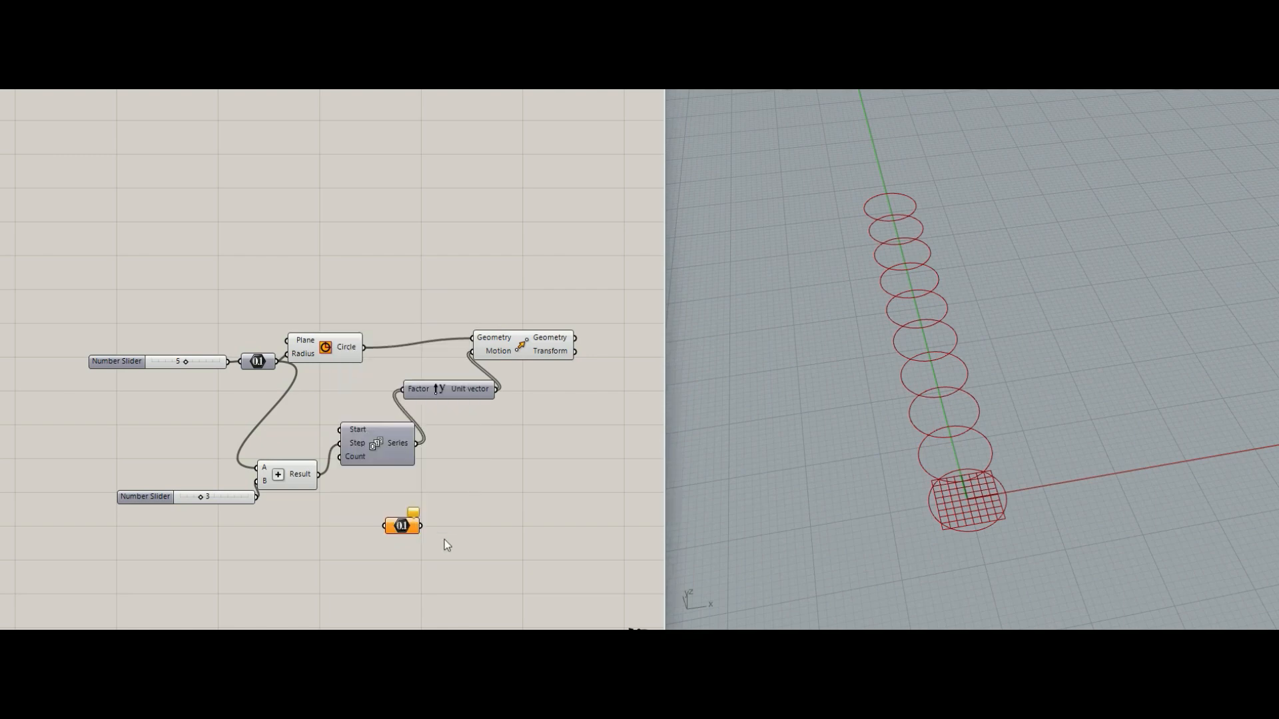
{"action": "left_click_drag", "start_coordinate": [399, 527], "coordinate": [214, 438]}
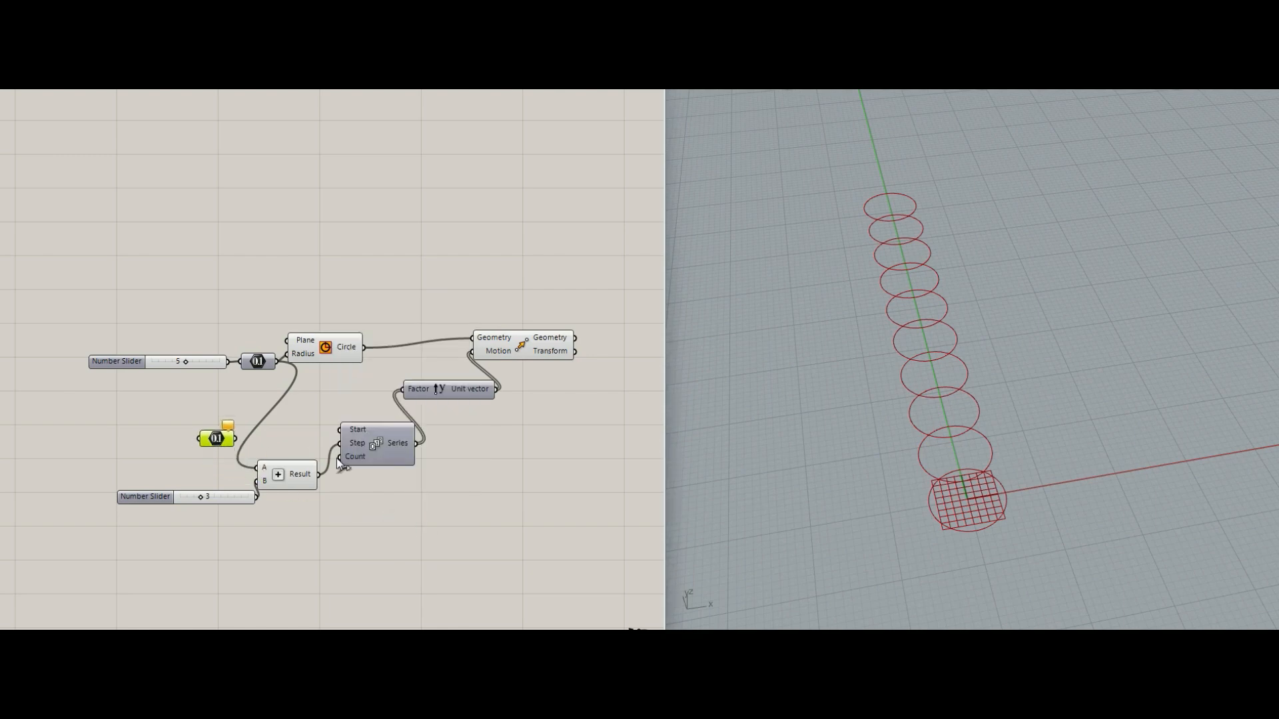
{"action": "left_click_drag", "start_coordinate": [338, 459], "coordinate": [237, 437]}
Add a number slider set to 8, feed it into the Count's Number parameter and align the two.
{"action": "double_click", "coordinate": [142, 457]}
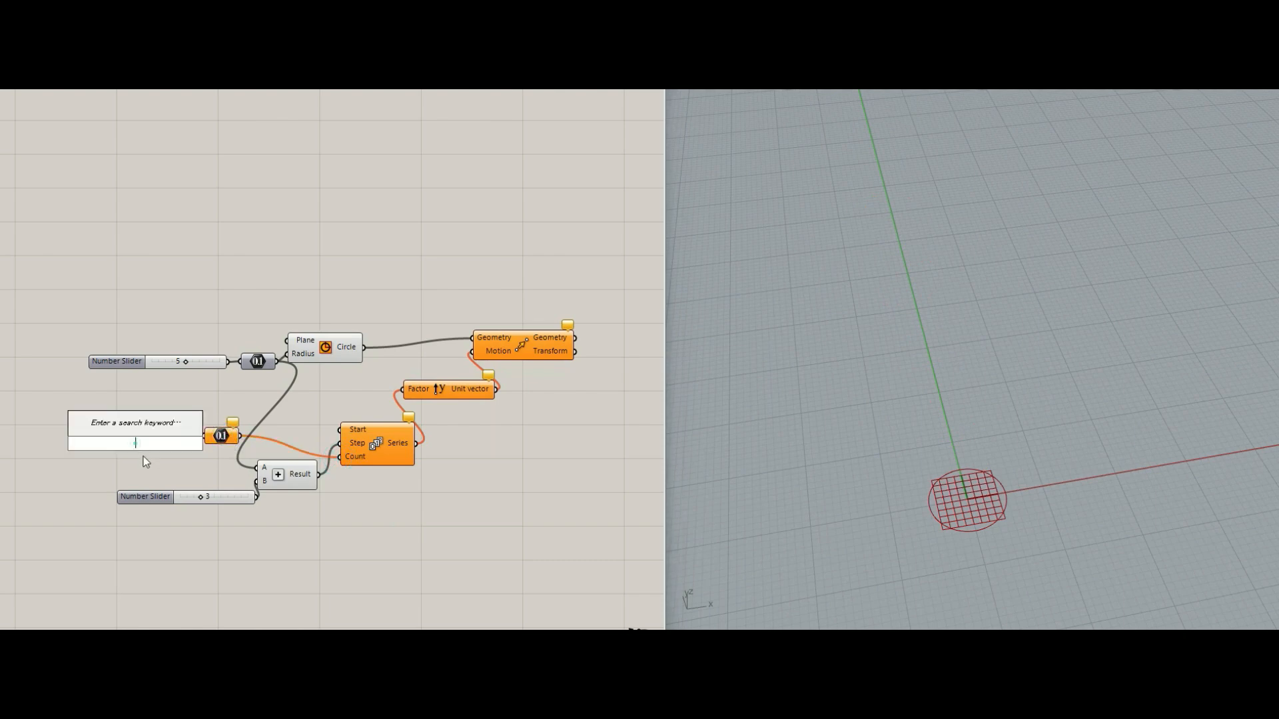
{"action": "type", "text": "8"}
{"action": "key", "text": "Return"}
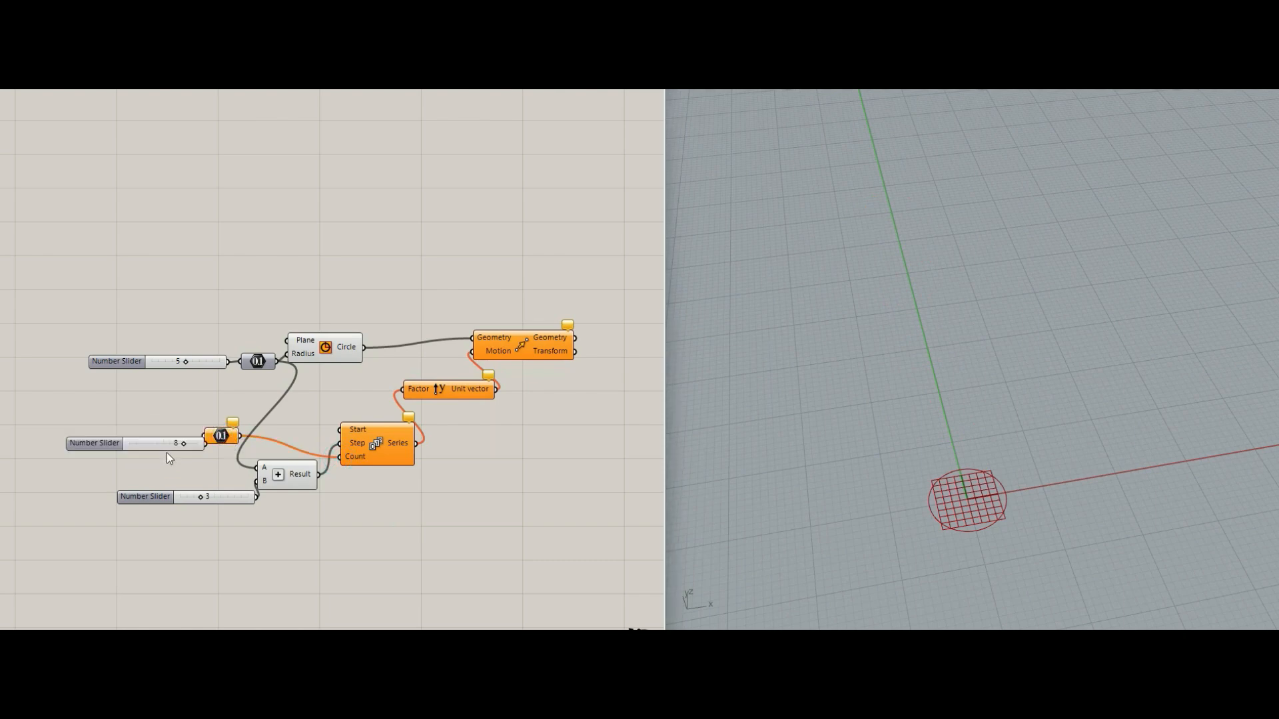
{"action": "left_click_drag", "start_coordinate": [150, 446], "coordinate": [123, 445]}
{"action": "left_click_drag", "start_coordinate": [178, 443], "coordinate": [225, 445]}
{"action": "left_click", "coordinate": [218, 438]}
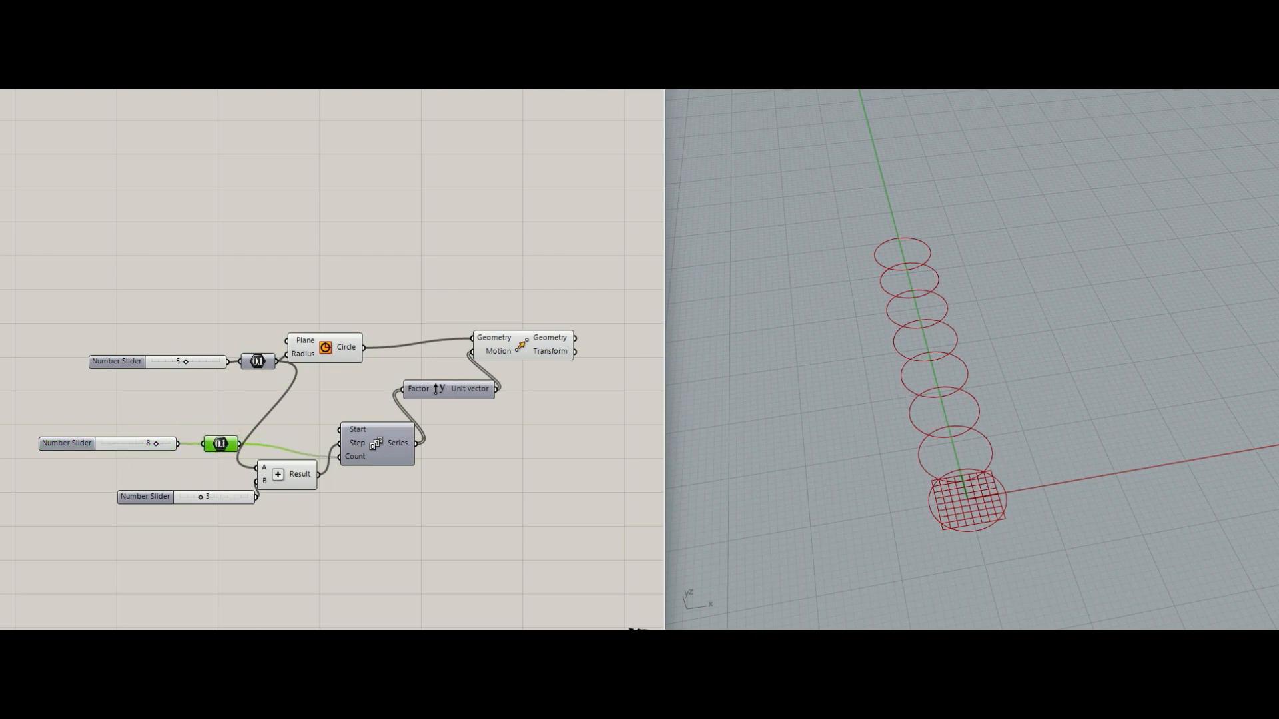
Add a Dispatch component after Move and connect Move's Geometry output to its List input.
{"action": "left_click", "coordinate": [496, 521]}
{"action": "left_click_drag", "start_coordinate": [537, 337], "coordinate": [543, 347]}
{"action": "right_click_drag", "start_coordinate": [520, 376], "coordinate": [387, 381]}
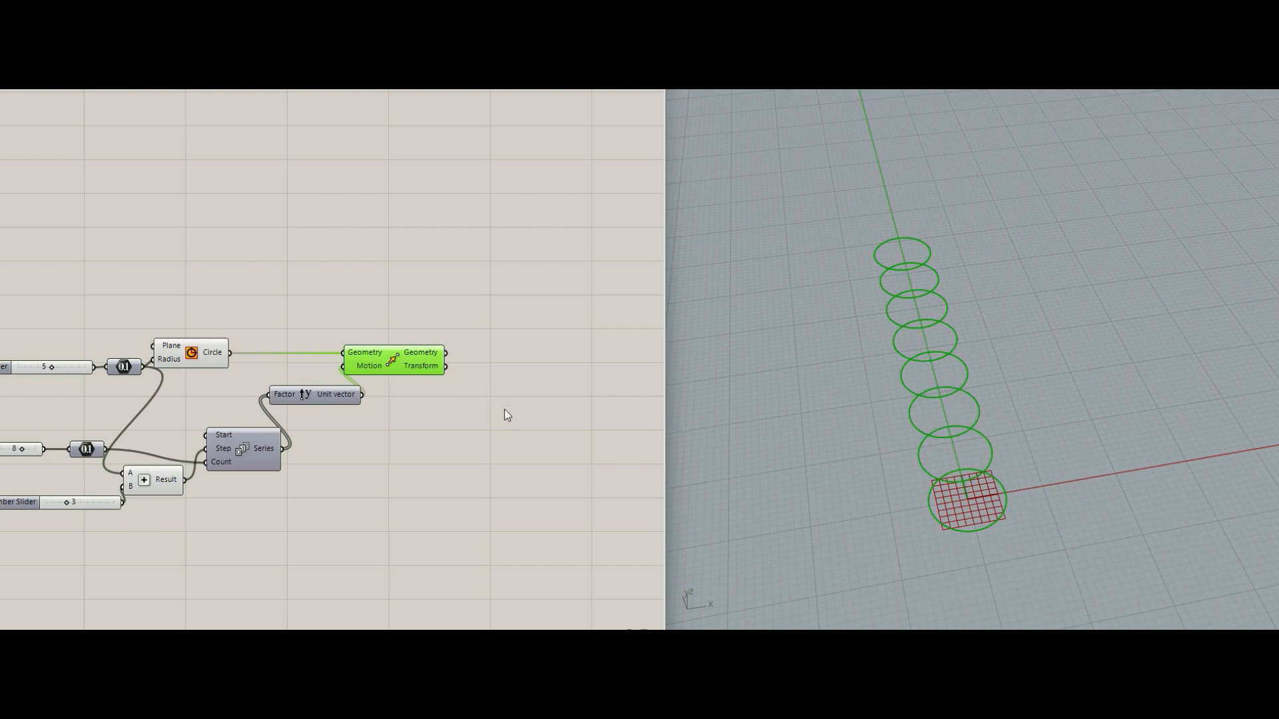
{"action": "right_click_drag", "start_coordinate": [503, 410], "coordinate": [424, 368]}
{"action": "scroll", "coordinate": [425, 423], "scroll_direction": "up", "scroll_amount": 2}
{"action": "double_click", "coordinate": [425, 368]}
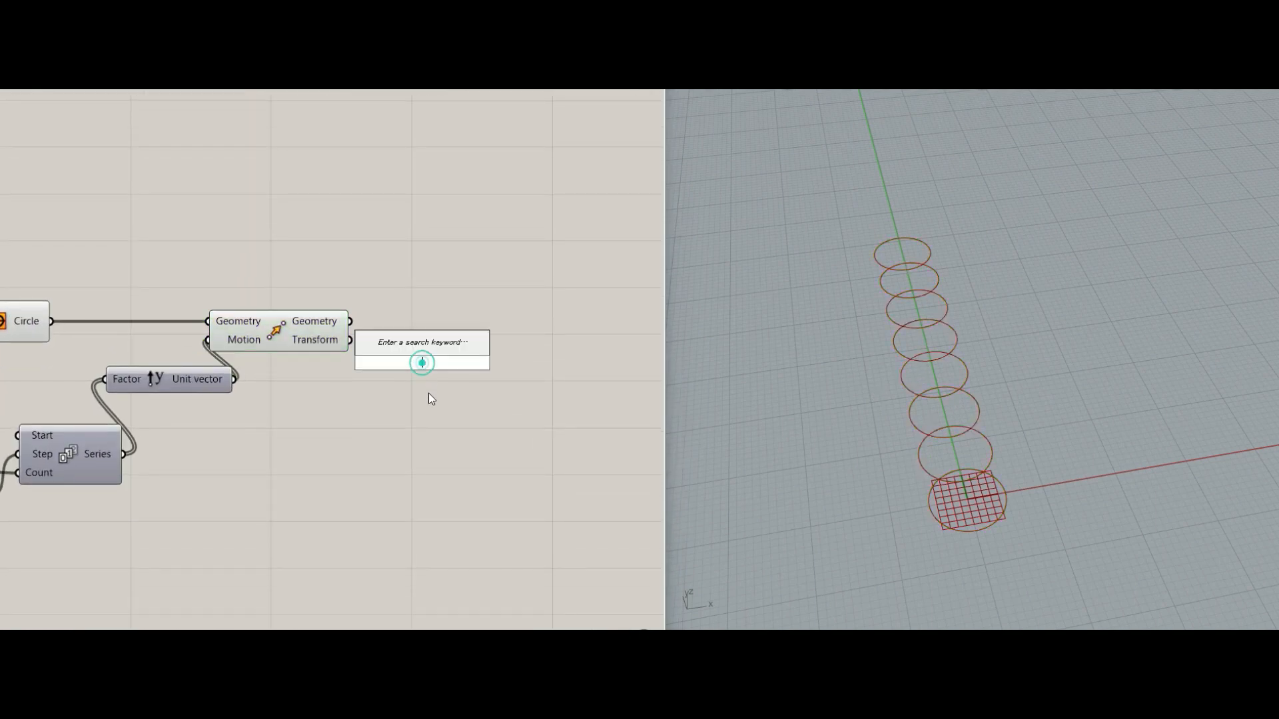
{"action": "type", "text": "dis"}
{"action": "key", "text": "Return"}
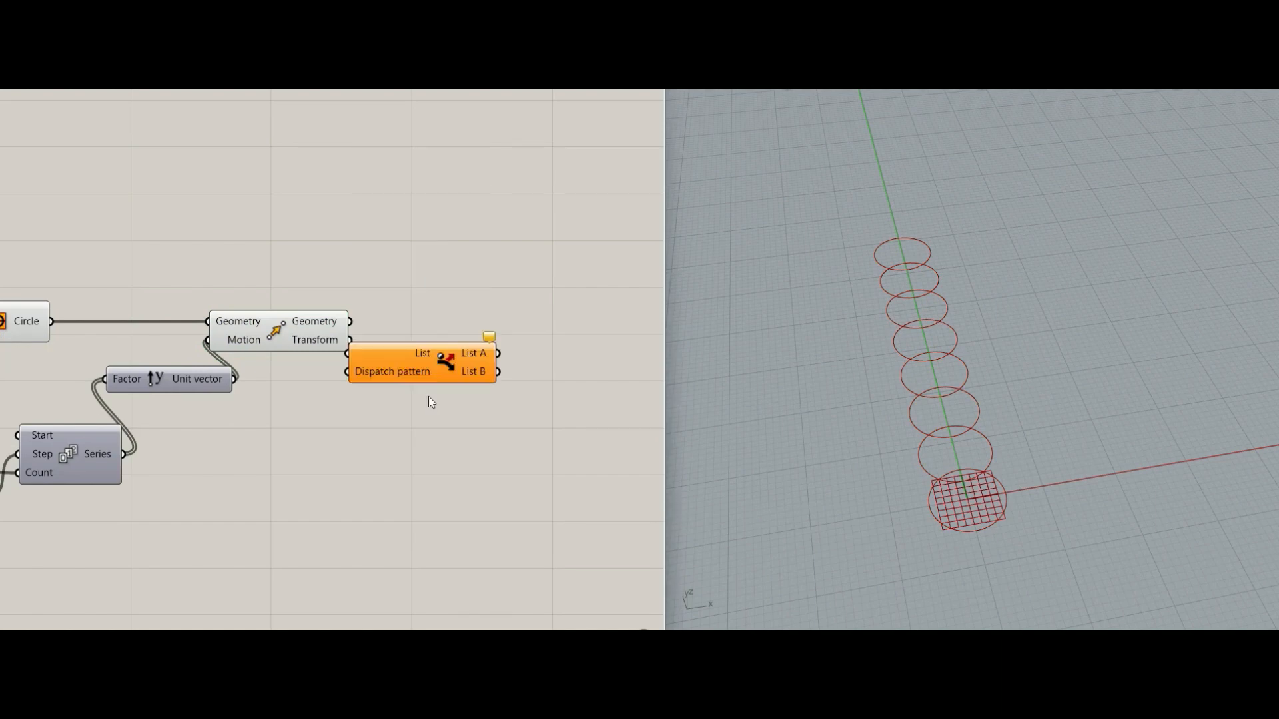
{"action": "left_click_drag", "start_coordinate": [389, 358], "coordinate": [434, 338]}
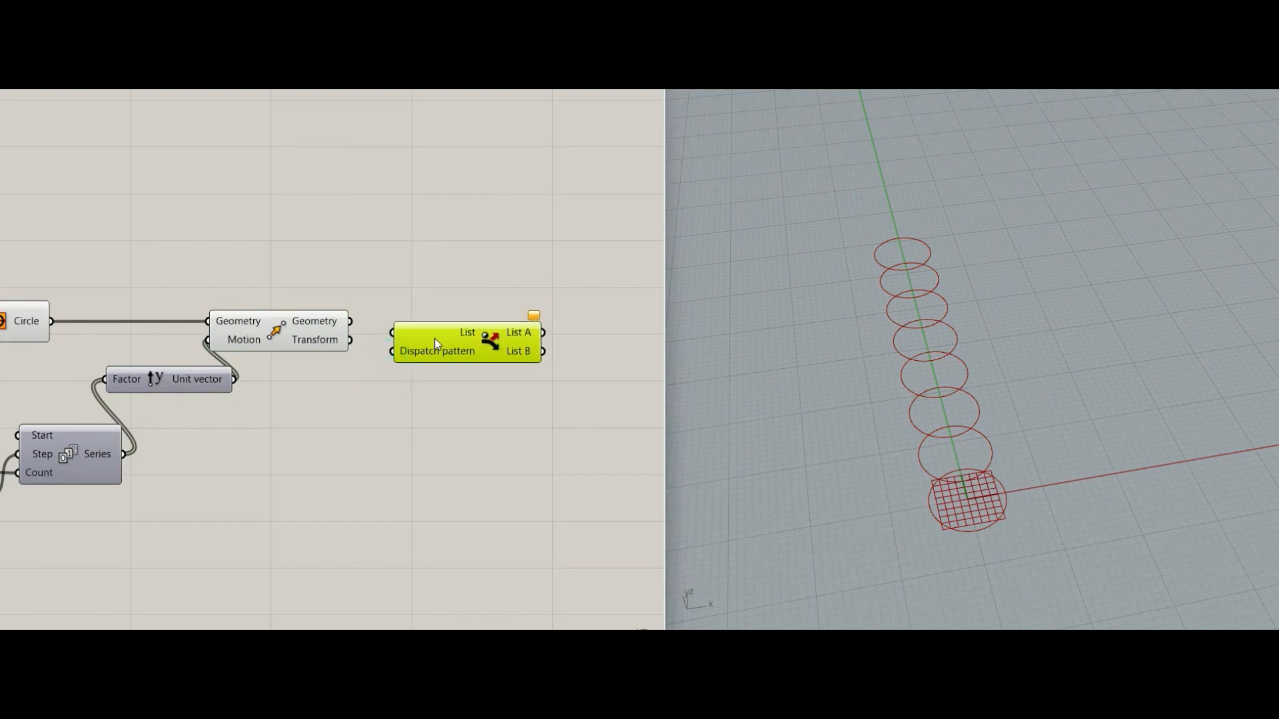
{"action": "left_click_drag", "start_coordinate": [352, 319], "coordinate": [417, 323]}
Add a Geometry parameter after Dispatch and connect List A to it.
{"action": "double_click", "coordinate": [629, 328]}
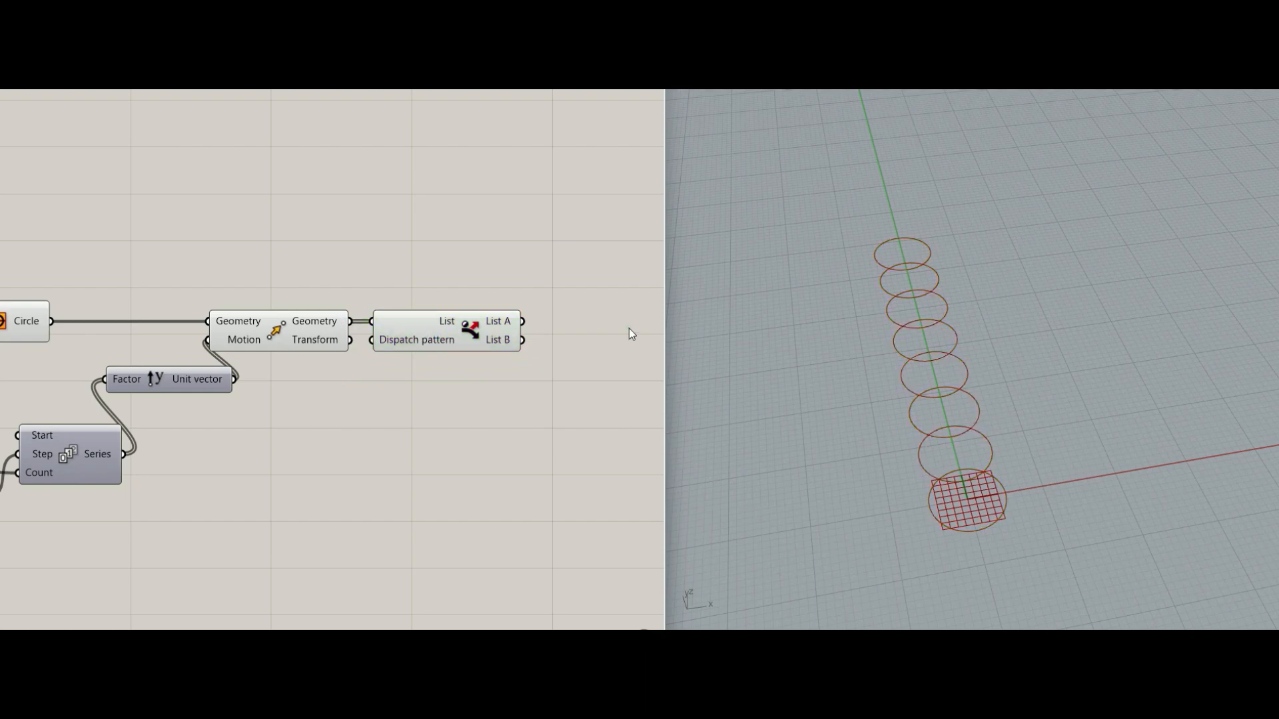
{"action": "type", "text": "ge"}
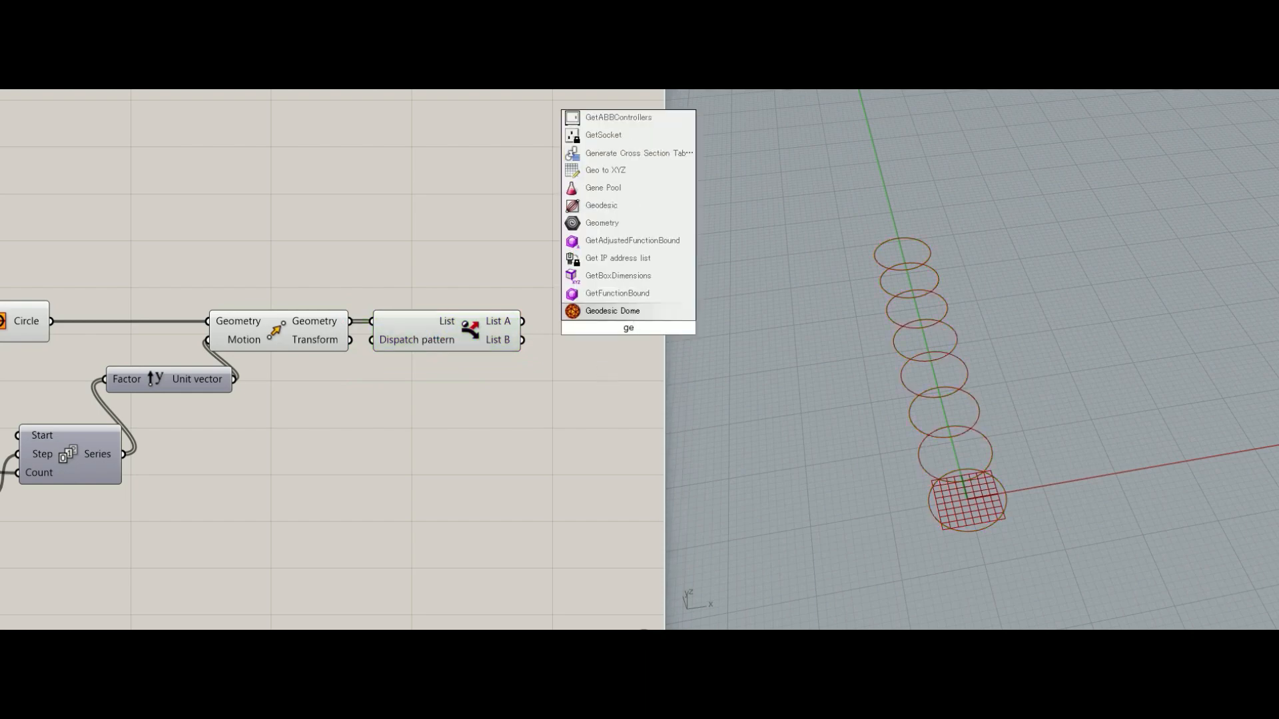
{"action": "type", "text": "o"}
{"action": "key", "text": "Return"}
{"action": "right_click_drag", "start_coordinate": [587, 391], "coordinate": [409, 468]}
{"action": "left_click_drag", "start_coordinate": [440, 396], "coordinate": [385, 378]}
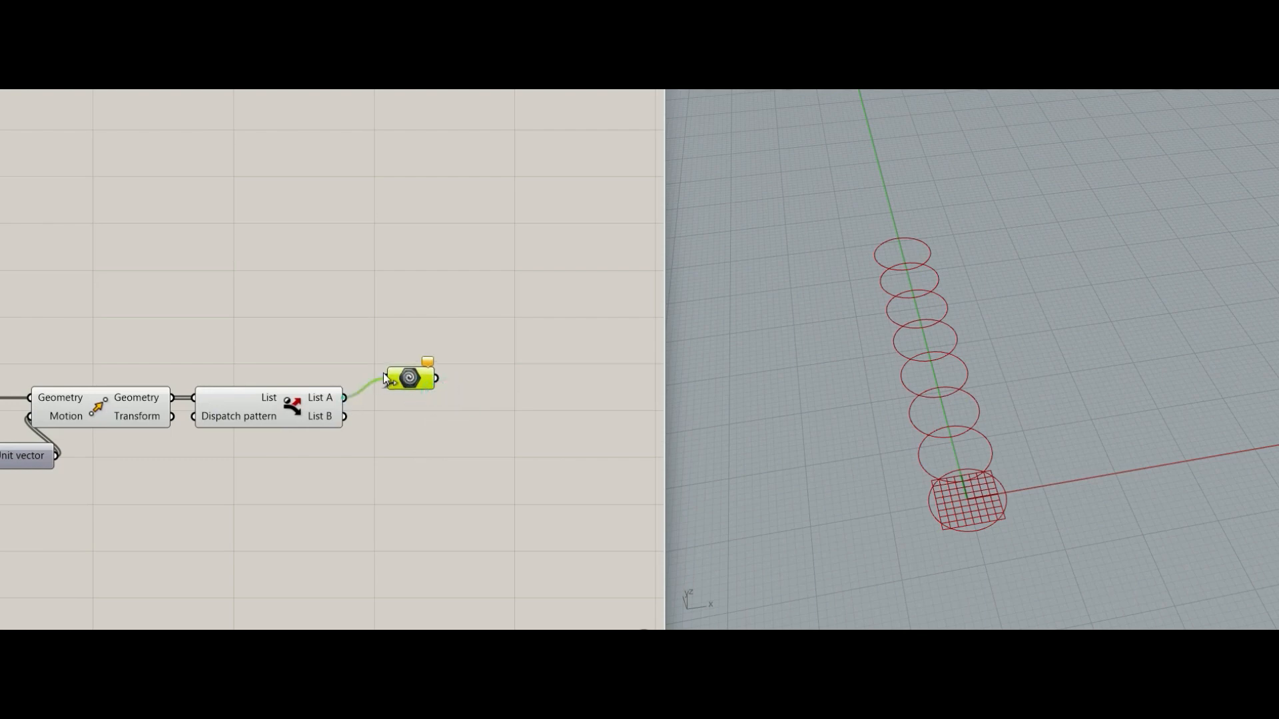
{"action": "right_click_drag", "start_coordinate": [400, 450], "coordinate": [426, 384]}
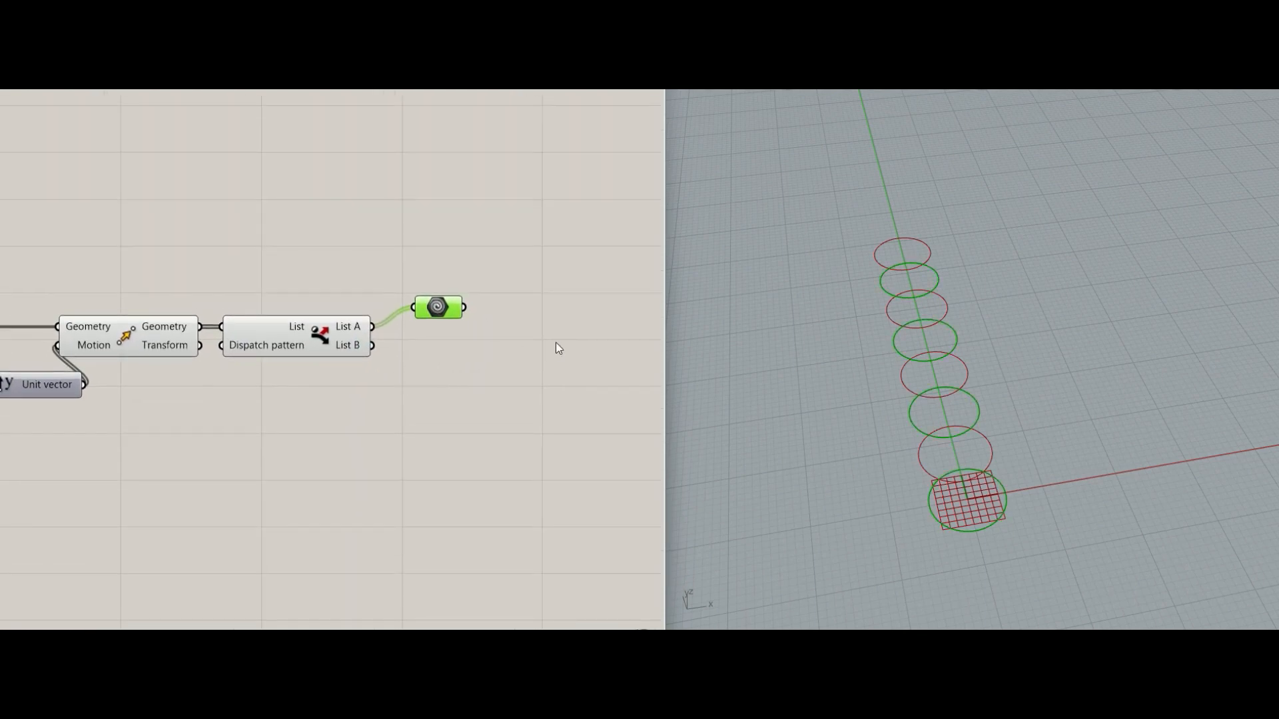
Duplicate the Geometry parameter, connect the copy to Dispatch's List B and stack the two parameters.
{"action": "key", "text": "ctrl+c"}
{"action": "key", "text": "ctrl+v"}
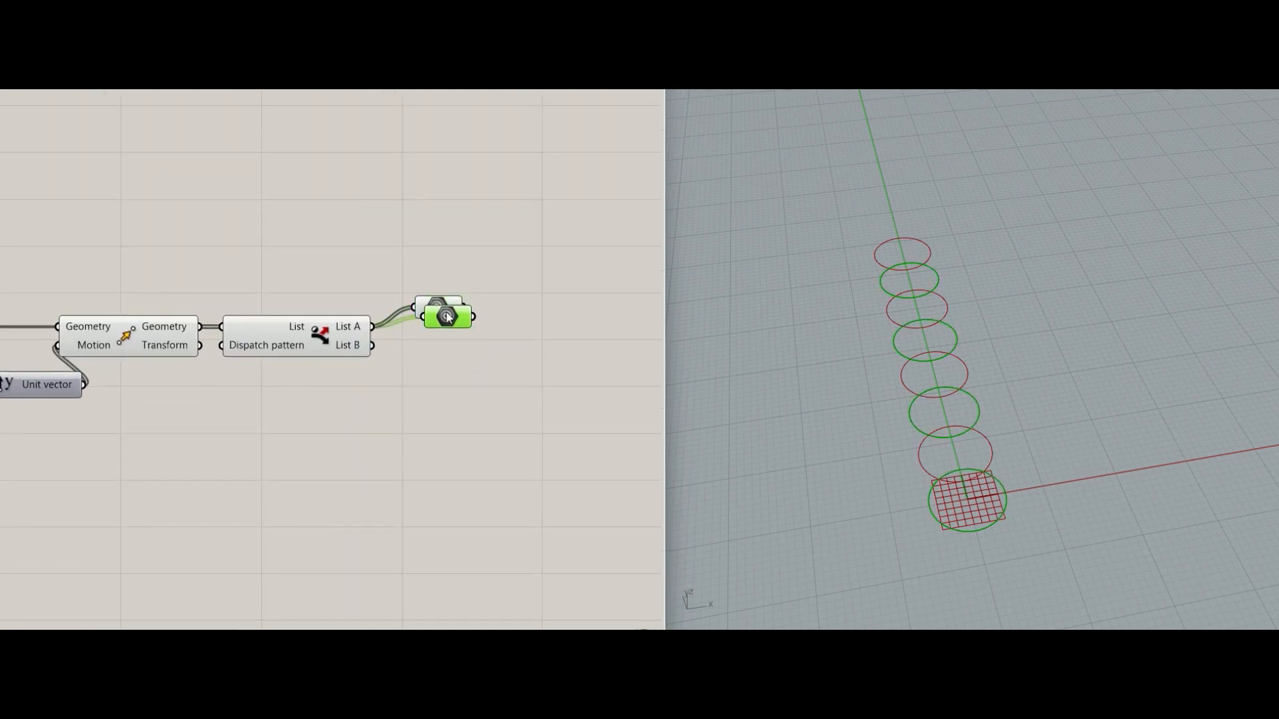
{"action": "left_click_drag", "start_coordinate": [450, 316], "coordinate": [447, 378]}
{"action": "left_click_drag", "start_coordinate": [371, 345], "coordinate": [438, 325]}
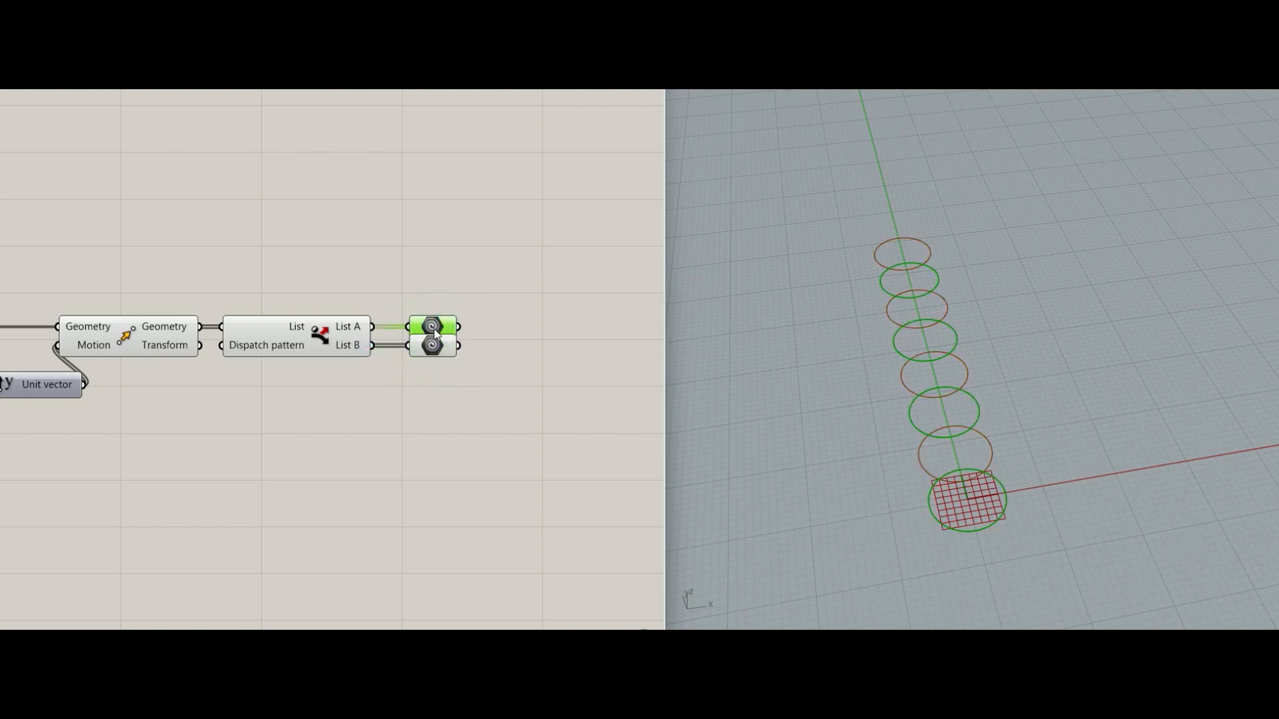
{"action": "left_click", "coordinate": [492, 338]}
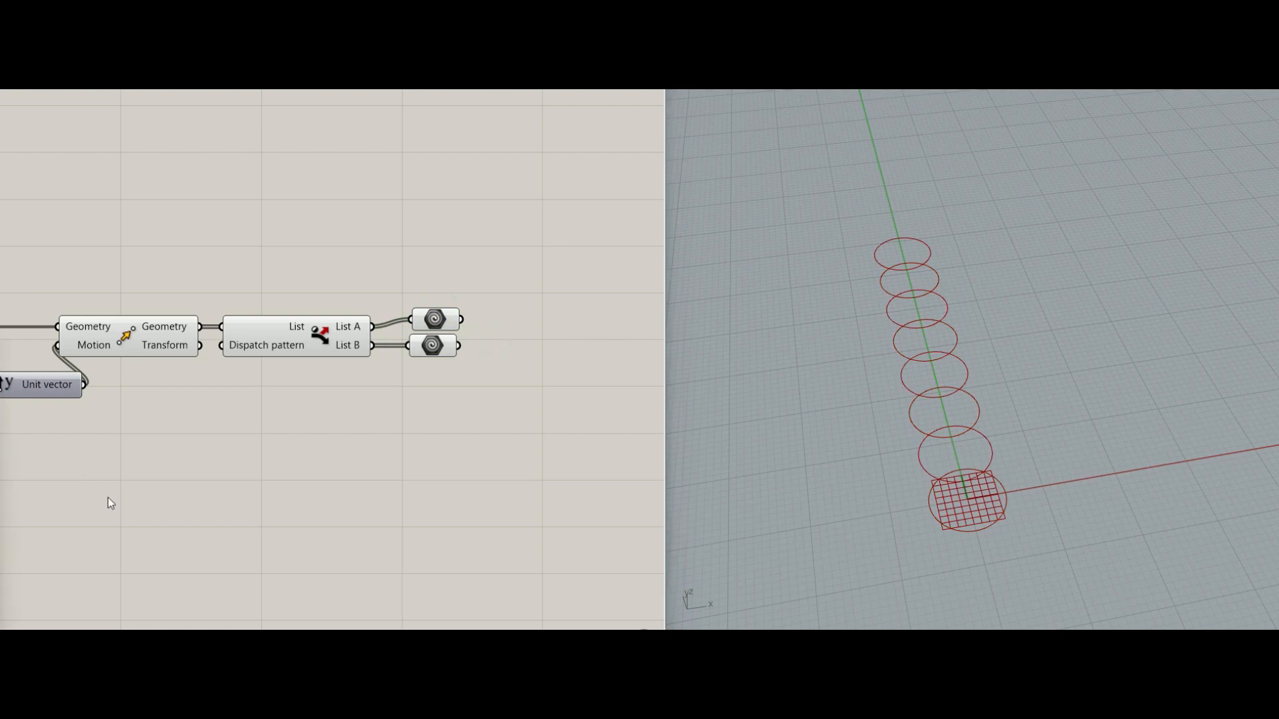
Add a Rotate 3D component beyond the two Geometry parameters.
{"action": "left_click", "coordinate": [440, 445]}
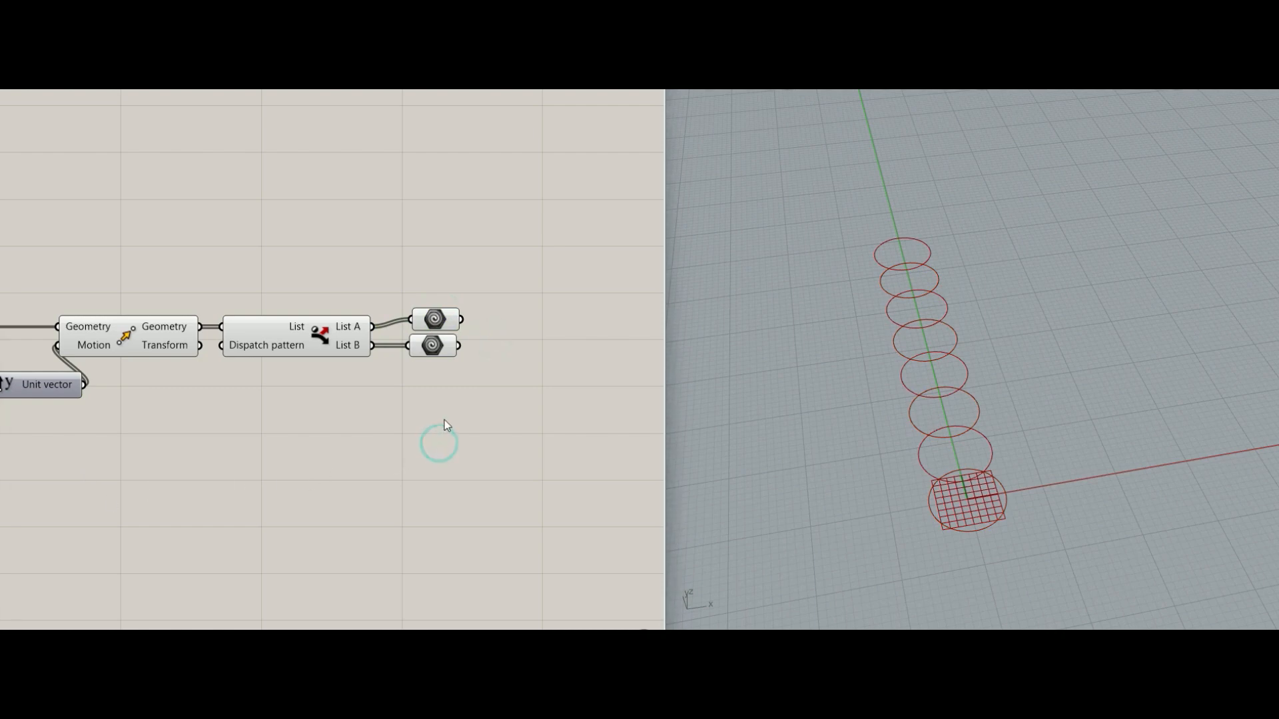
{"action": "scroll", "coordinate": [393, 418], "scroll_direction": "down", "scroll_amount": 2}
{"action": "right_click_drag", "start_coordinate": [393, 418], "coordinate": [300, 460]}
{"action": "scroll", "coordinate": [333, 449], "scroll_direction": "down", "scroll_amount": 1}
{"action": "scroll", "coordinate": [417, 388], "scroll_direction": "down", "scroll_amount": 1}
{"action": "scroll", "coordinate": [411, 391], "scroll_direction": "up", "scroll_amount": 2}
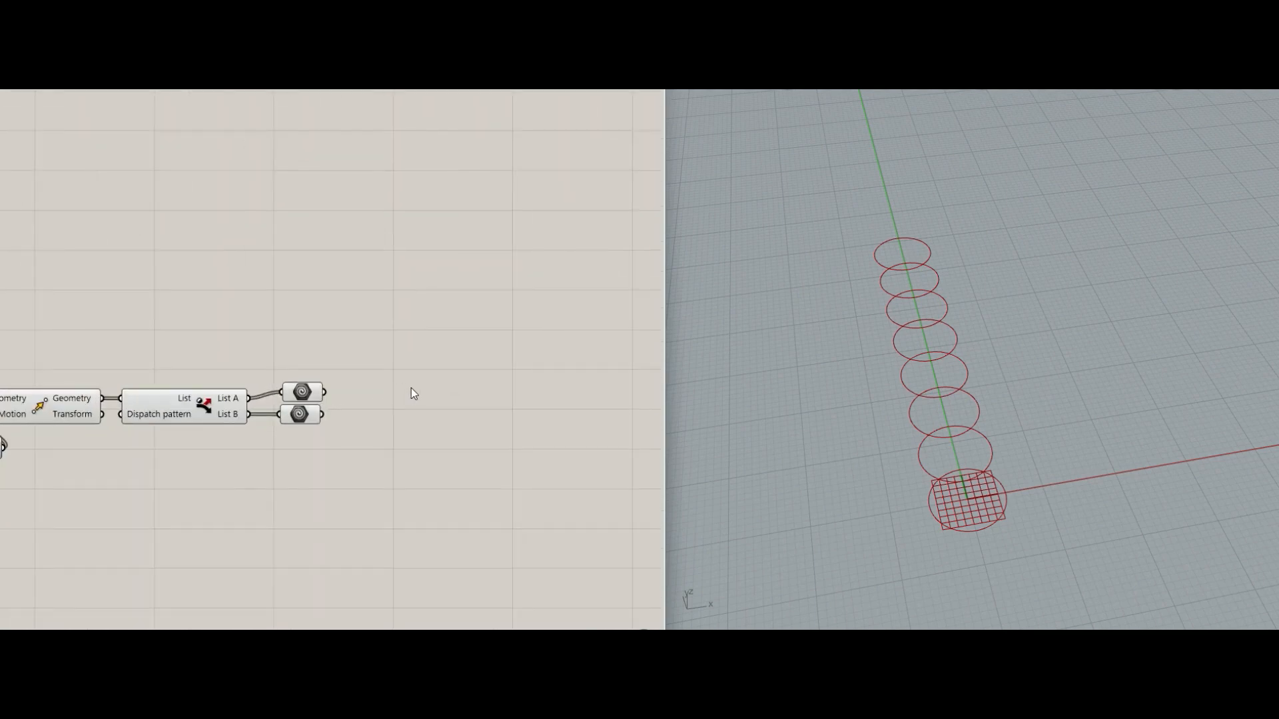
{"action": "double_click", "coordinate": [413, 387]}
{"action": "type", "text": "ro"}
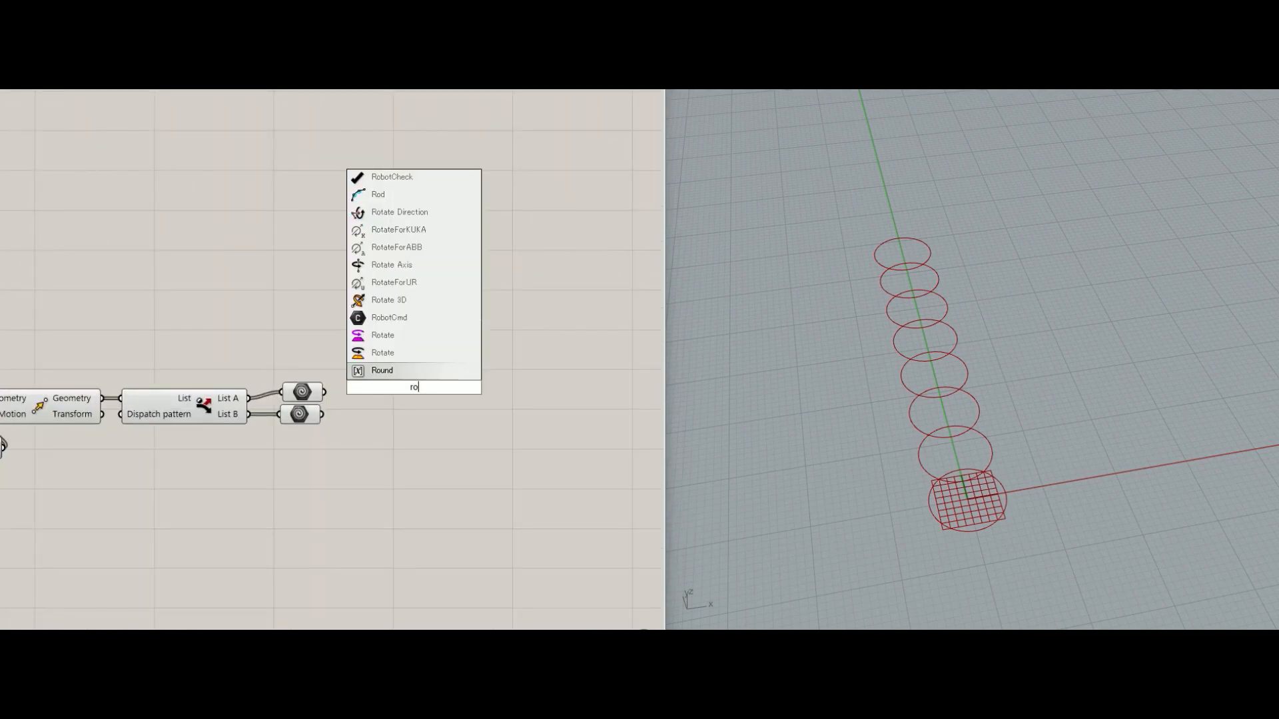
{"action": "key", "text": "Up"}
{"action": "key", "text": "Up"}
{"action": "key", "text": "Up"}
{"action": "key", "text": "Up"}
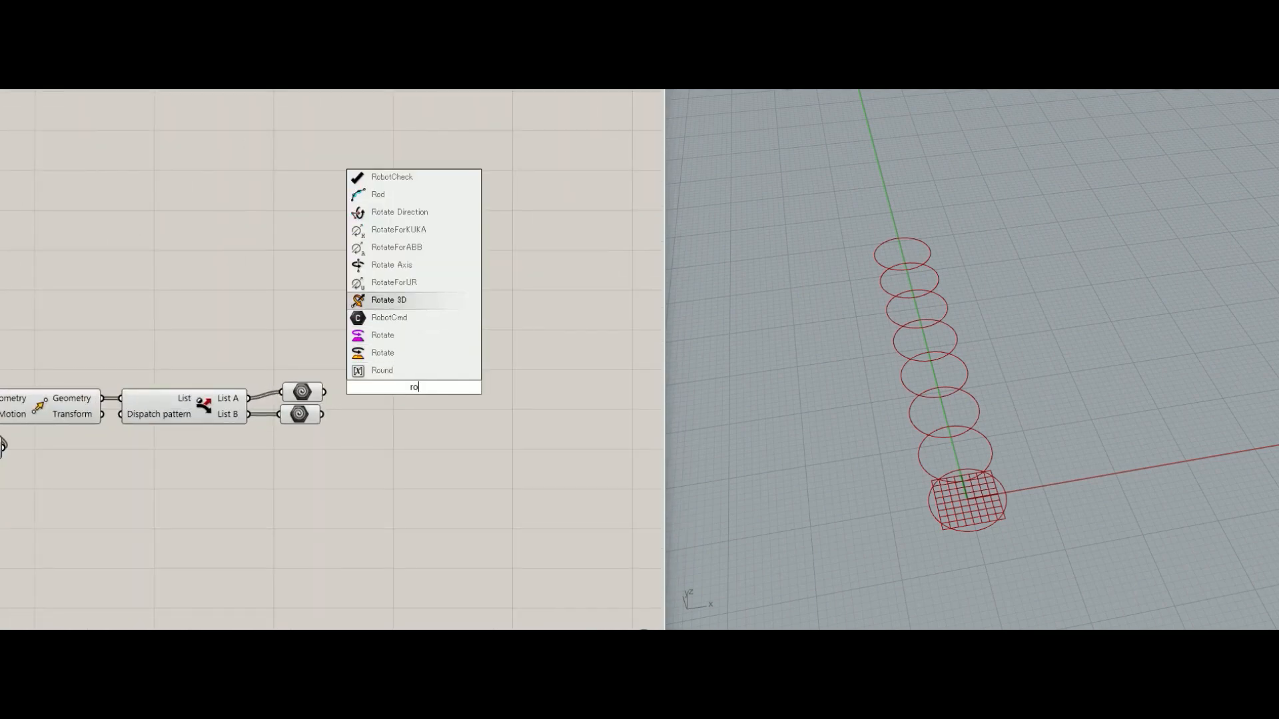
{"action": "key", "text": "Return"}
{"action": "scroll", "coordinate": [430, 403], "scroll_direction": "up", "scroll_amount": 2}
{"action": "left_click_drag", "start_coordinate": [413, 390], "coordinate": [489, 363]}
Set the Rotate 3D Angle input to degrees and feed its Geometry input from the List A Geometry parameter.
{"action": "right_click", "coordinate": [415, 343]}
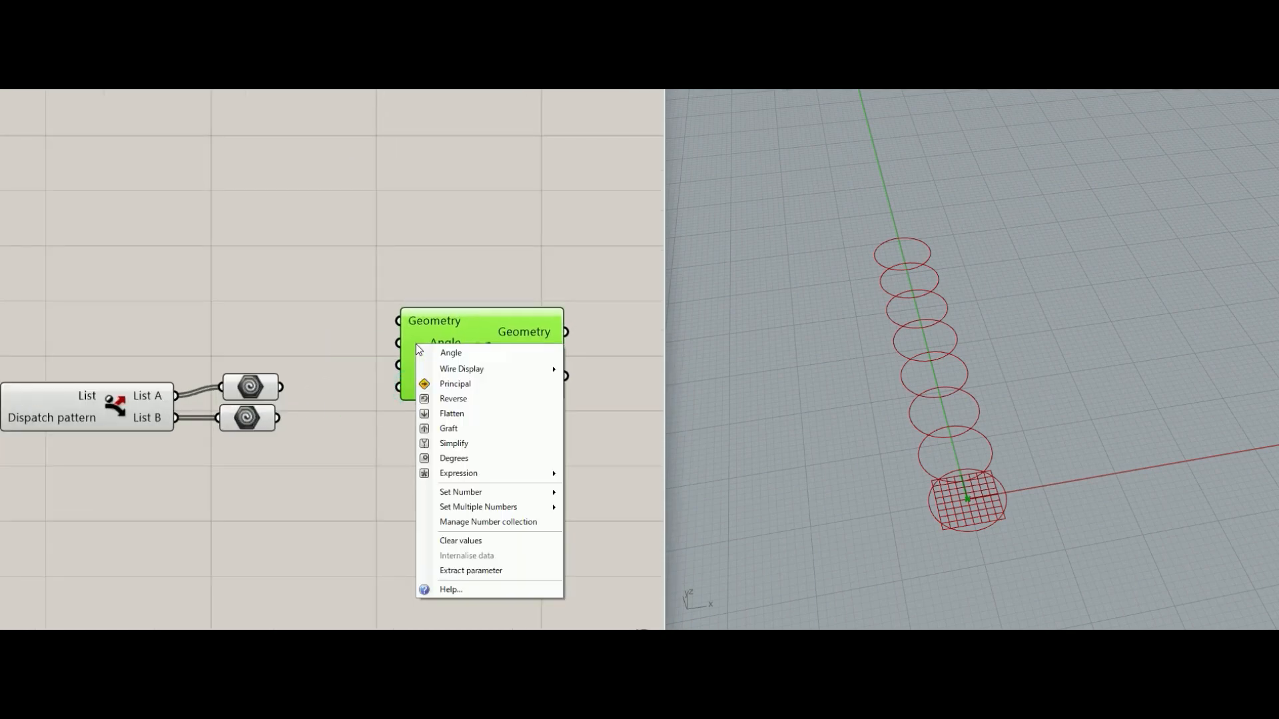
{"action": "left_click", "coordinate": [430, 461]}
{"action": "left_click_drag", "start_coordinate": [488, 331], "coordinate": [459, 317]}
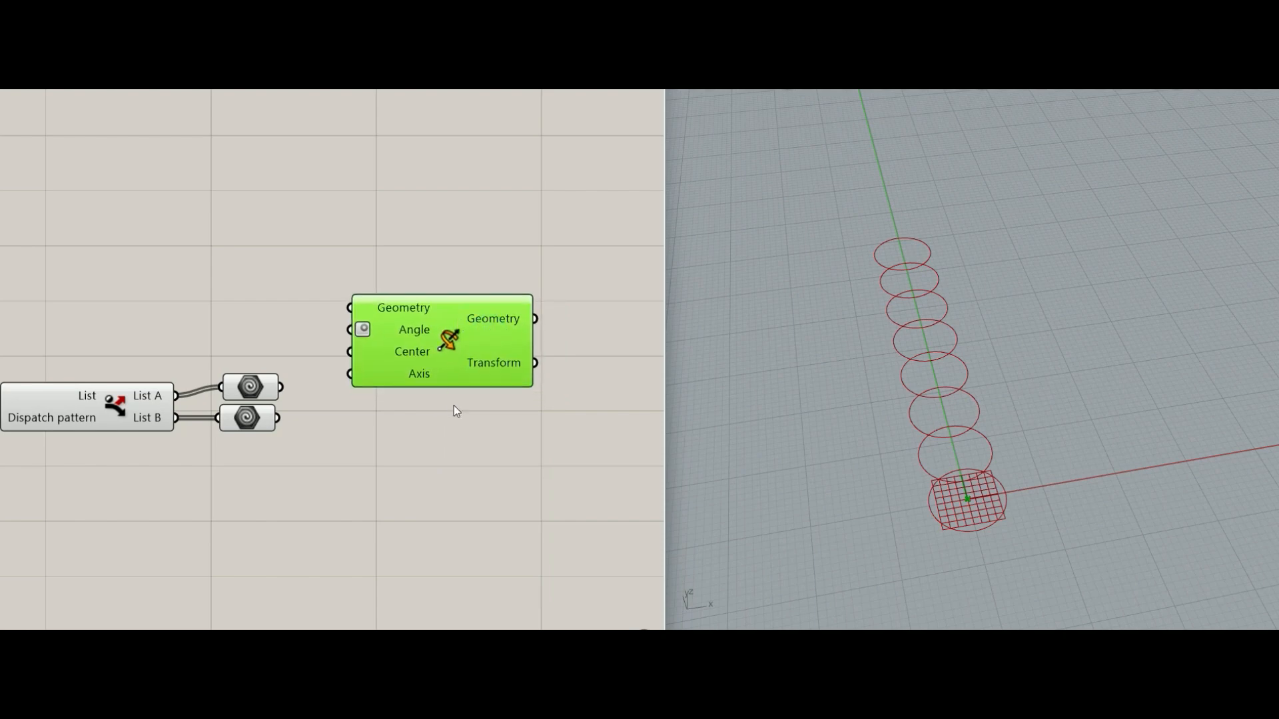
{"action": "left_click", "coordinate": [258, 386]}
{"action": "left_click_drag", "start_coordinate": [281, 386], "coordinate": [350, 307]}
{"action": "mouse_move", "coordinate": [457, 328]}
{"action": "left_mouse_down"}
{"action": "mouse_move", "coordinate": [488, 314]}
{"action": "mouse_move", "coordinate": [458, 325]}
{"action": "left_mouse_up"}
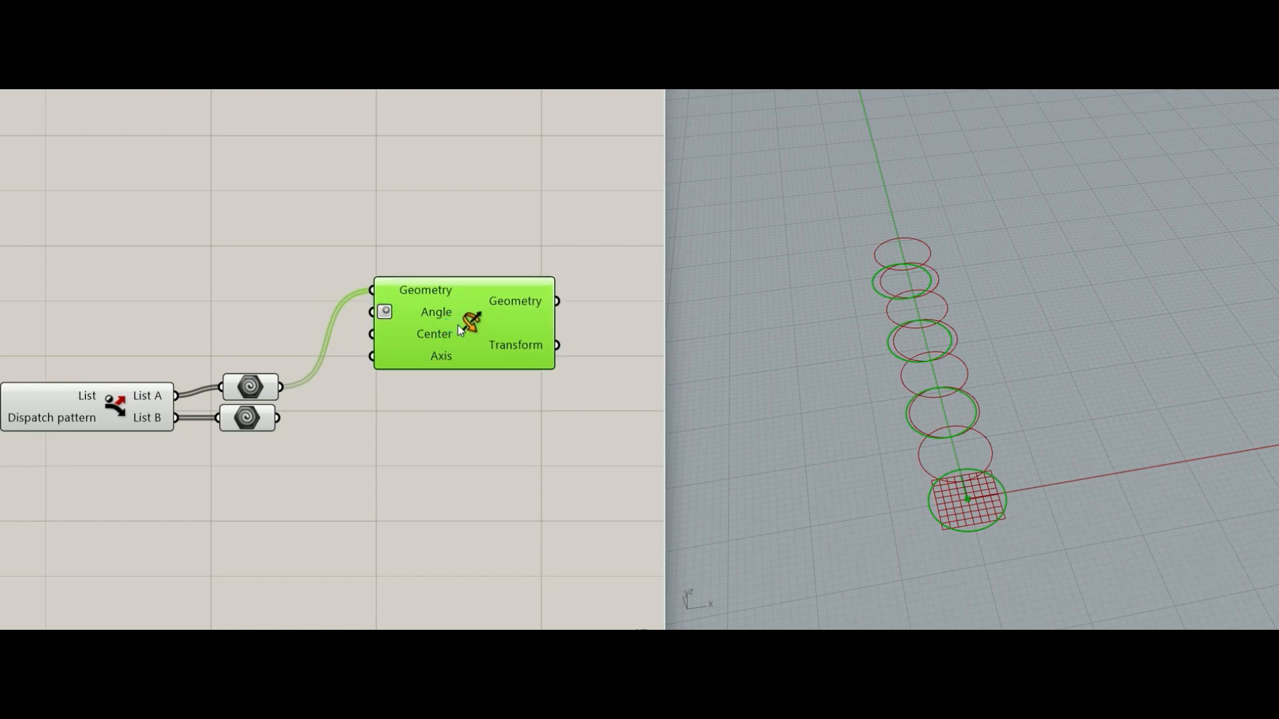
Duplicate the Rotate 3D component, connect the List B Geometry parameter to the copy and space both components out.
{"action": "left_click_drag", "start_coordinate": [458, 326], "coordinate": [475, 486], "text": "alt"}
{"action": "left_click_drag", "start_coordinate": [377, 444], "coordinate": [277, 419]}
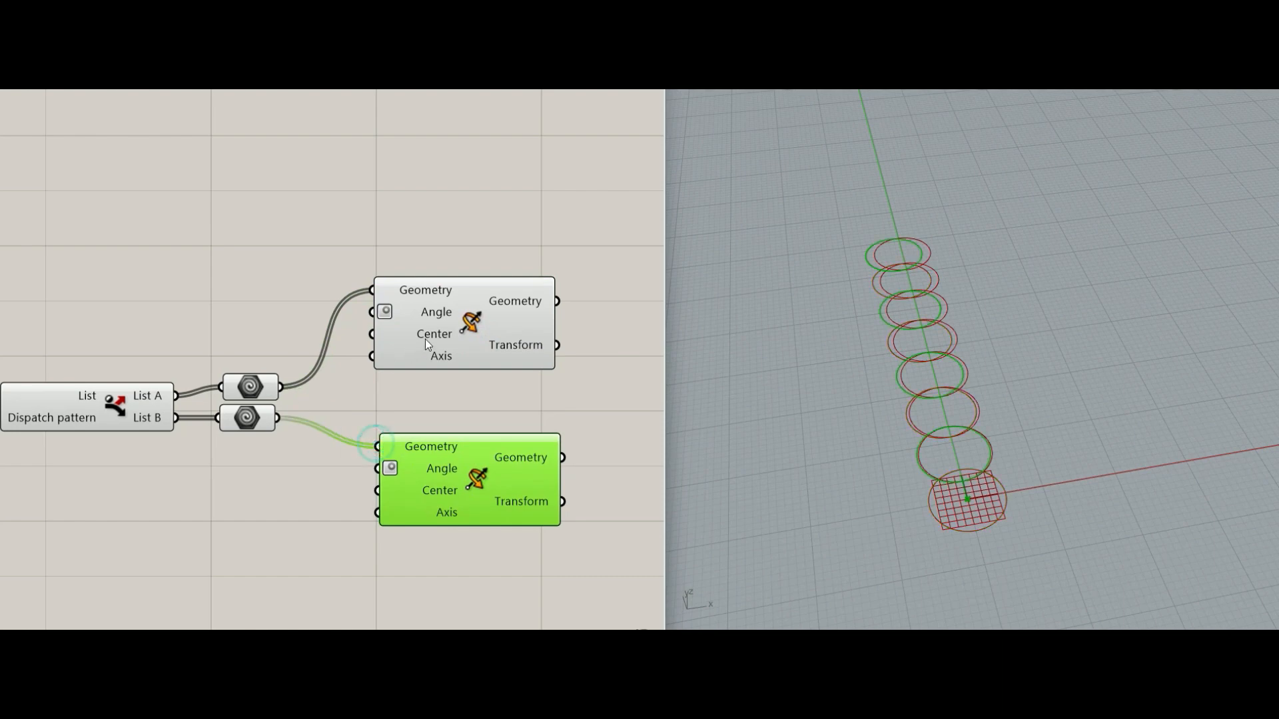
{"action": "left_click_drag", "start_coordinate": [426, 341], "coordinate": [430, 336]}
{"action": "left_click_drag", "start_coordinate": [456, 469], "coordinate": [504, 471]}
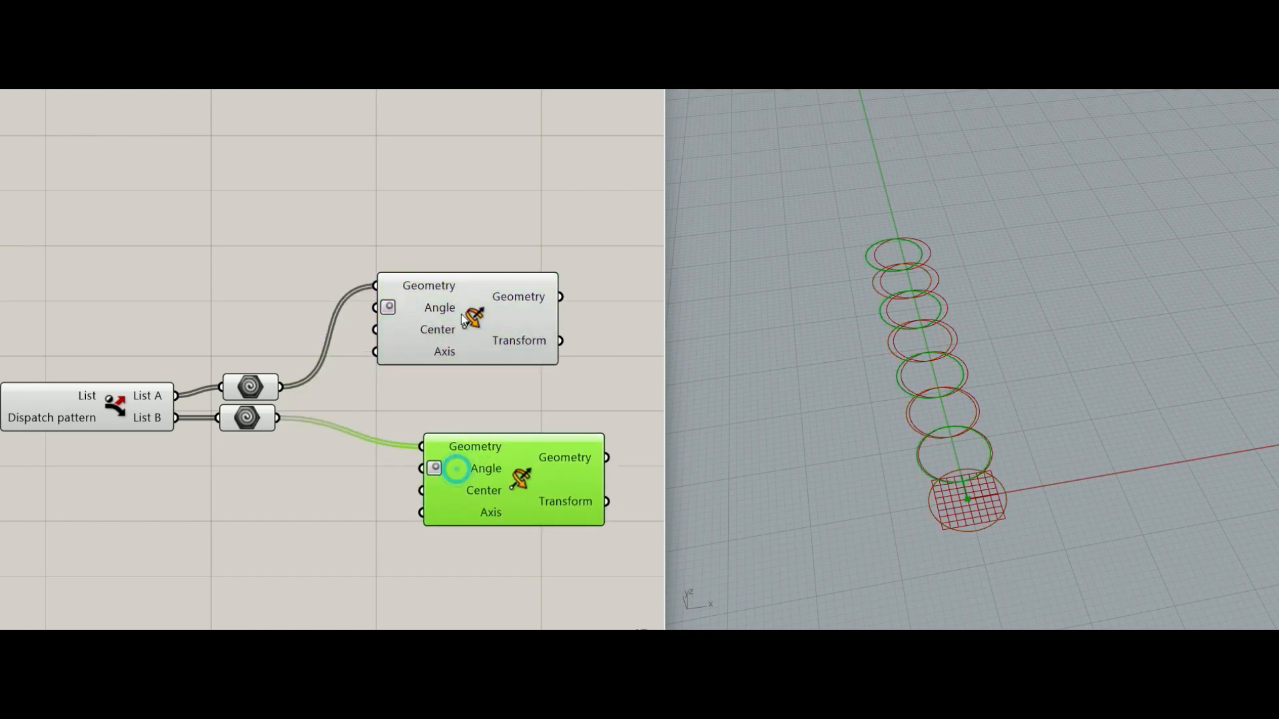
{"action": "left_click_drag", "start_coordinate": [461, 314], "coordinate": [501, 307]}
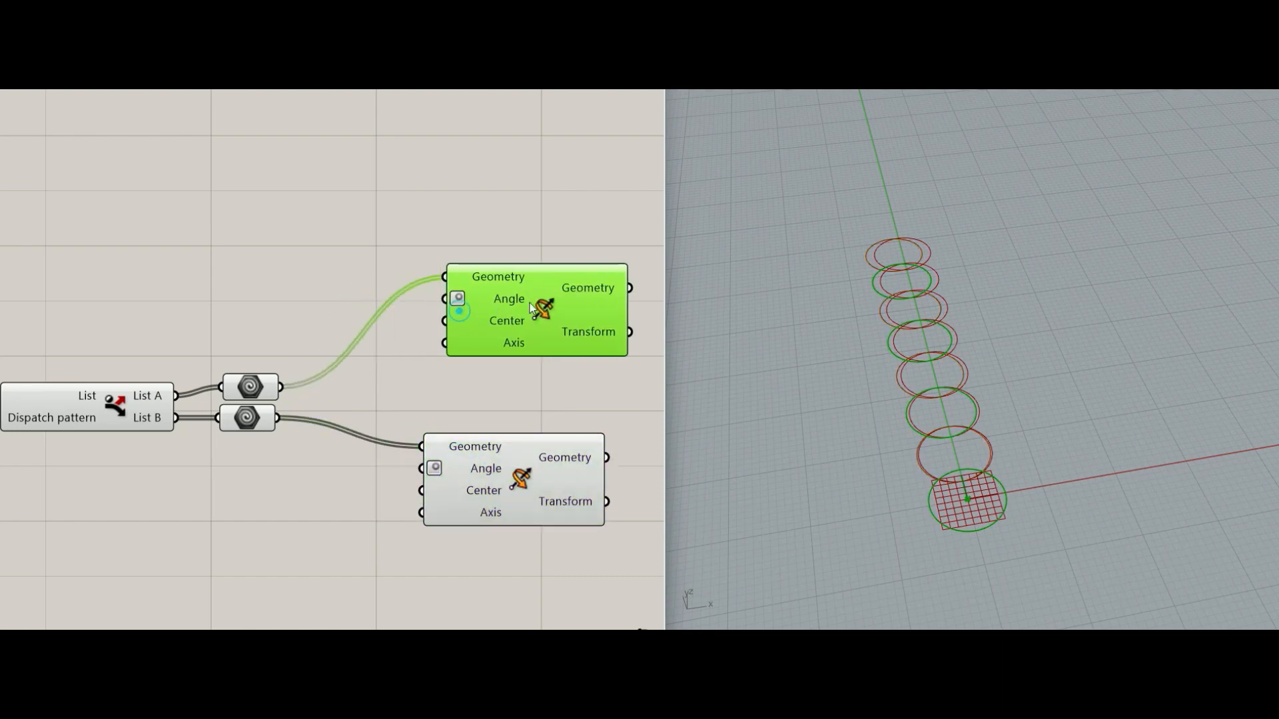
Add a number slider set to 60, connect it to the List A Rotate 3D's Angle and check the rotated circles.
{"action": "double_click", "coordinate": [263, 257]}
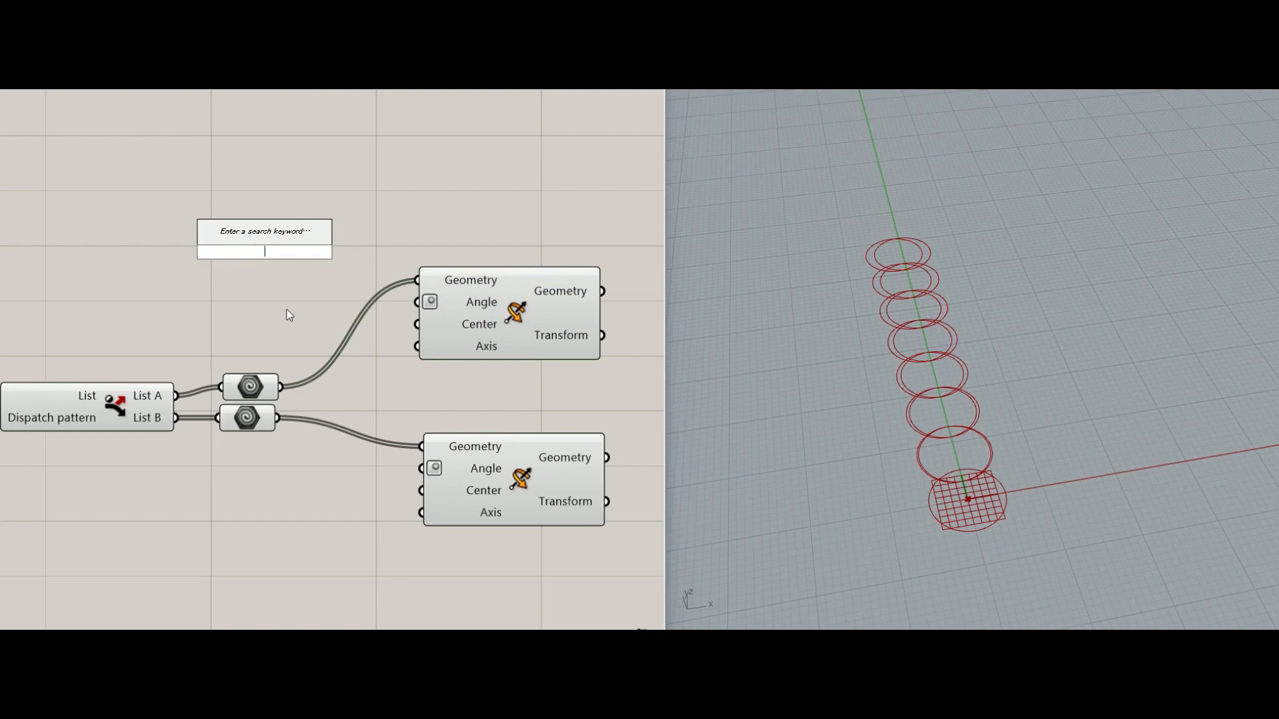
{"action": "type", "text": "60"}
{"action": "key", "text": "Return"}
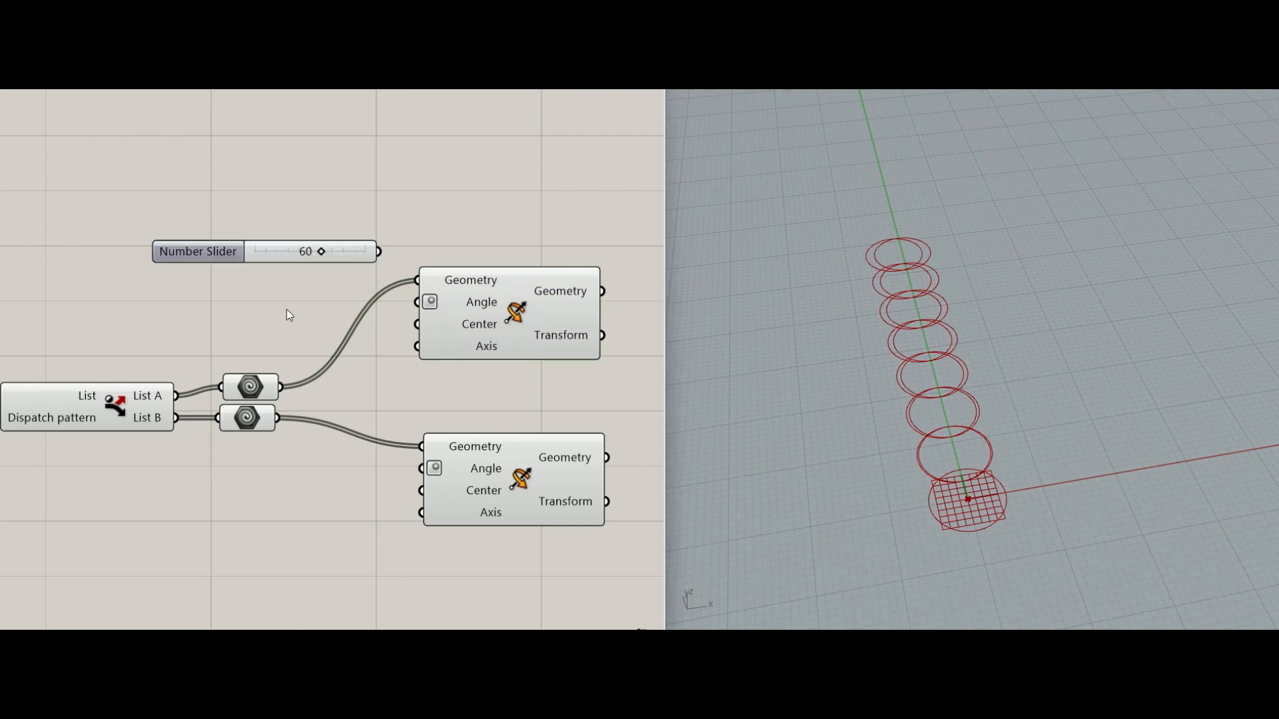
{"action": "left_click_drag", "start_coordinate": [377, 251], "coordinate": [417, 301]}
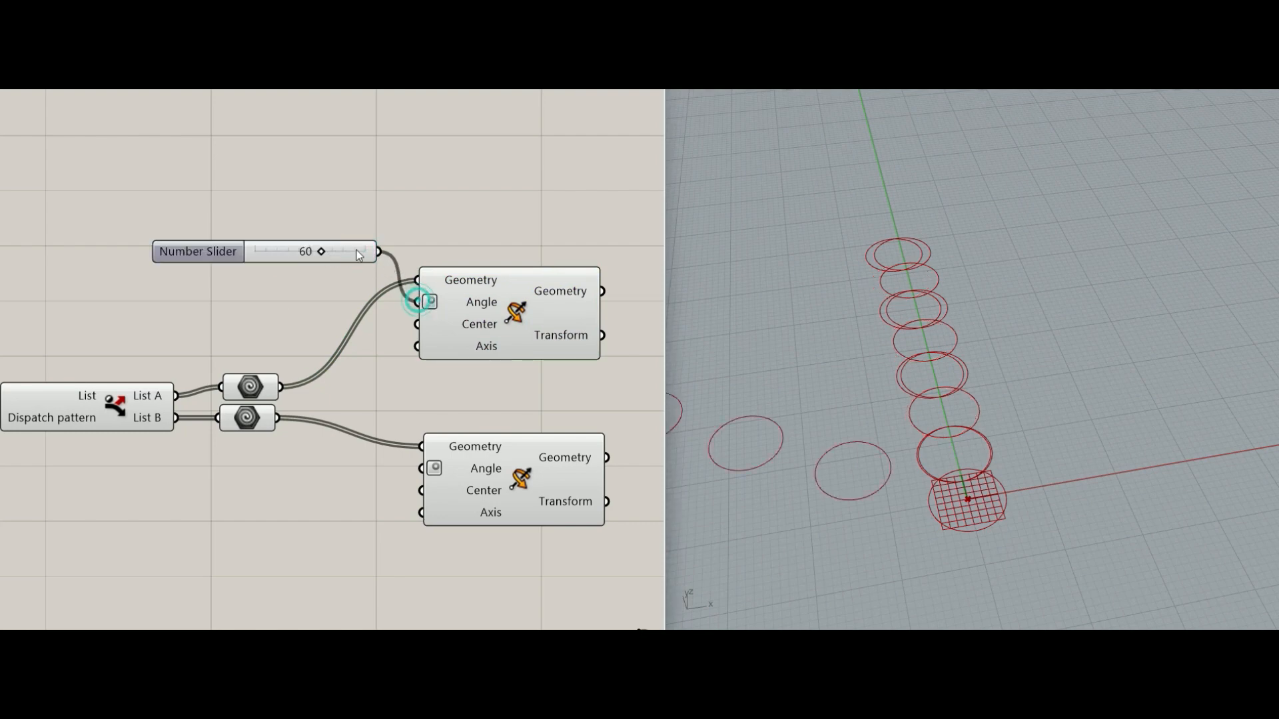
{"action": "left_click_drag", "start_coordinate": [359, 255], "coordinate": [310, 269]}
{"action": "scroll", "coordinate": [883, 396], "scroll_direction": "down", "scroll_amount": 2}
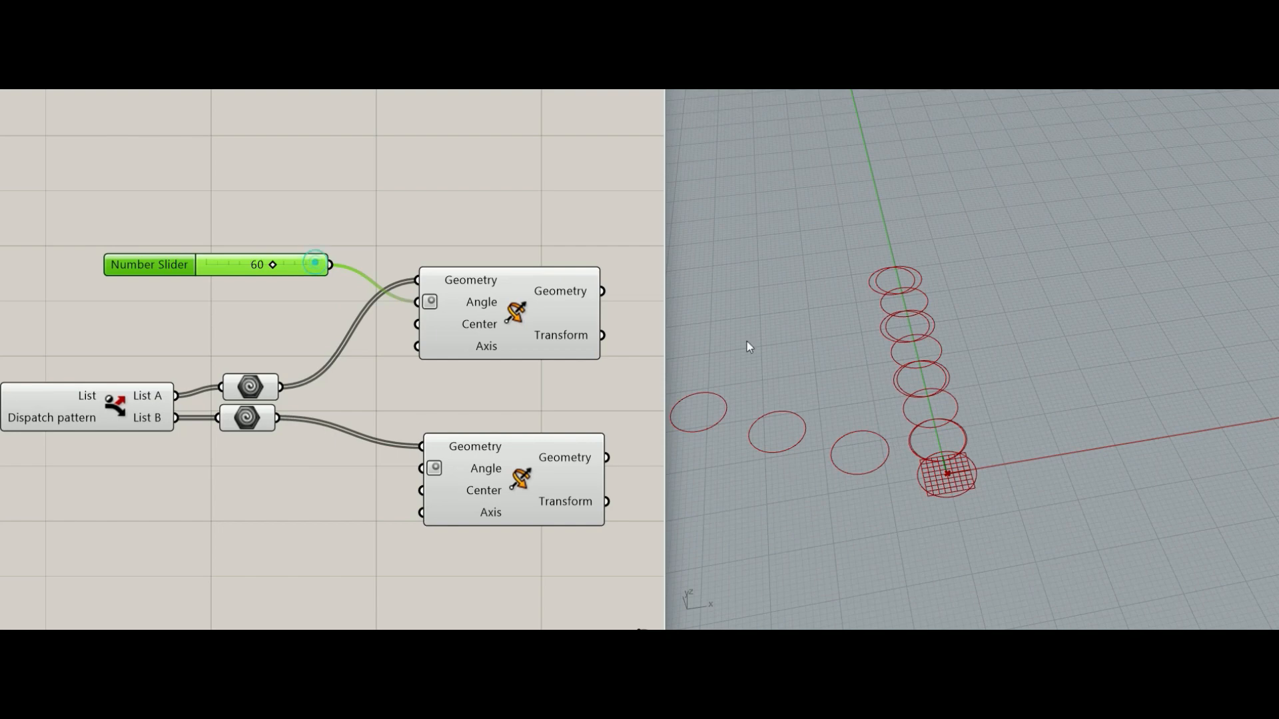
{"action": "scroll", "coordinate": [900, 425], "scroll_direction": "down", "scroll_amount": 3}
{"action": "scroll", "coordinate": [853, 431], "scroll_direction": "up", "scroll_amount": 2}
Align the two Rotate 3D components, move the 60 slider farther from them and add a Negative component below it.
{"action": "left_click_drag", "start_coordinate": [531, 313], "coordinate": [550, 309]}
{"action": "left_click_drag", "start_coordinate": [528, 454], "coordinate": [541, 454]}
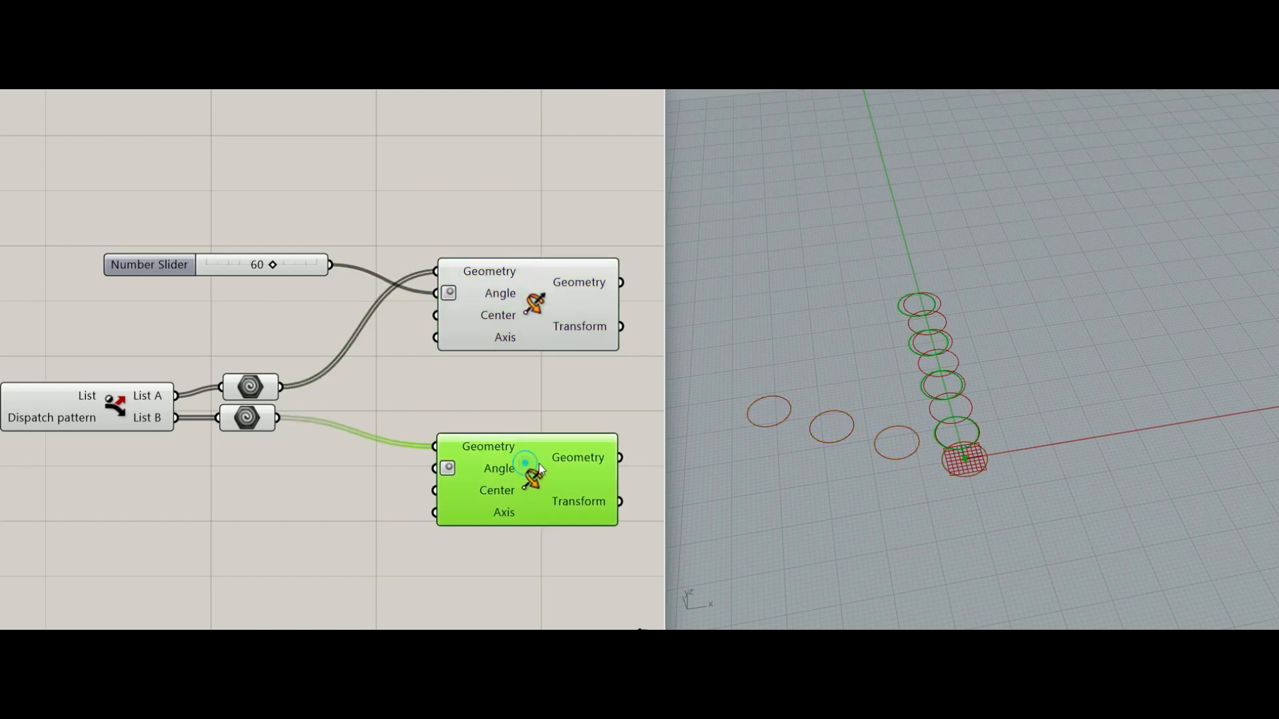
{"action": "left_click_drag", "start_coordinate": [323, 260], "coordinate": [296, 265]}
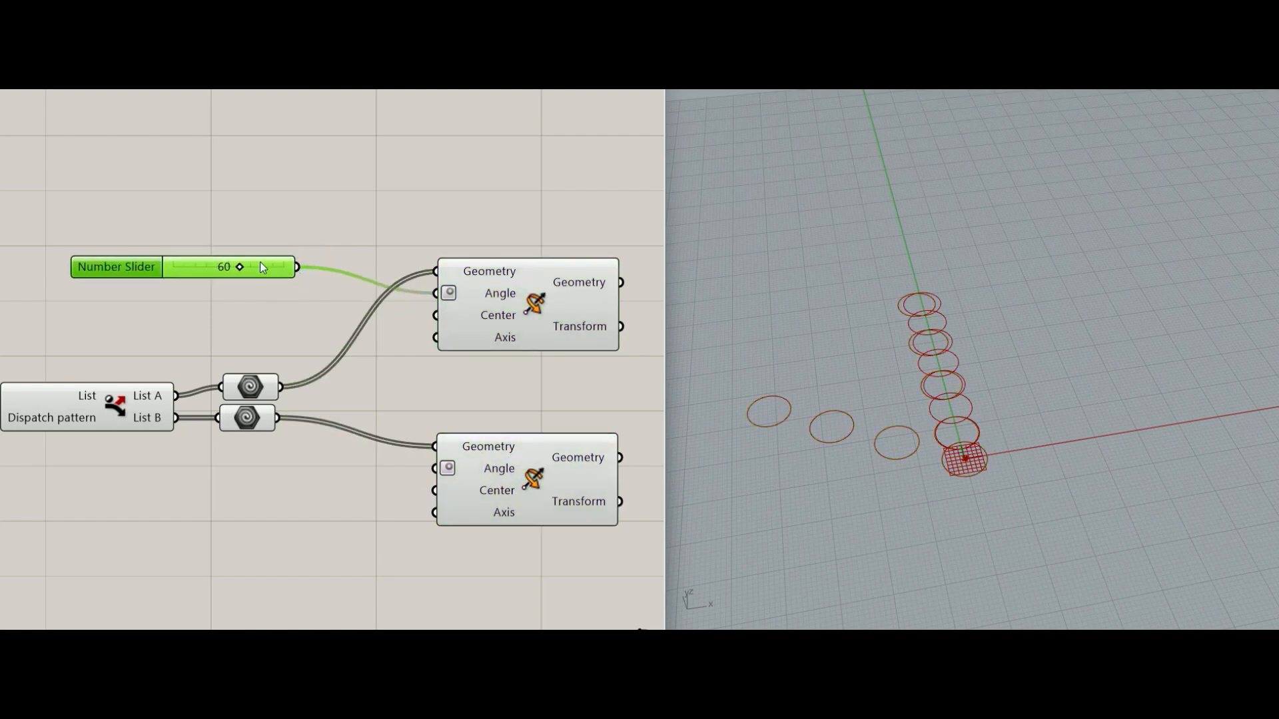
{"action": "left_click_drag", "start_coordinate": [260, 261], "coordinate": [195, 232]}
{"action": "double_click", "coordinate": [211, 297]}
{"action": "type", "text": "nega"}
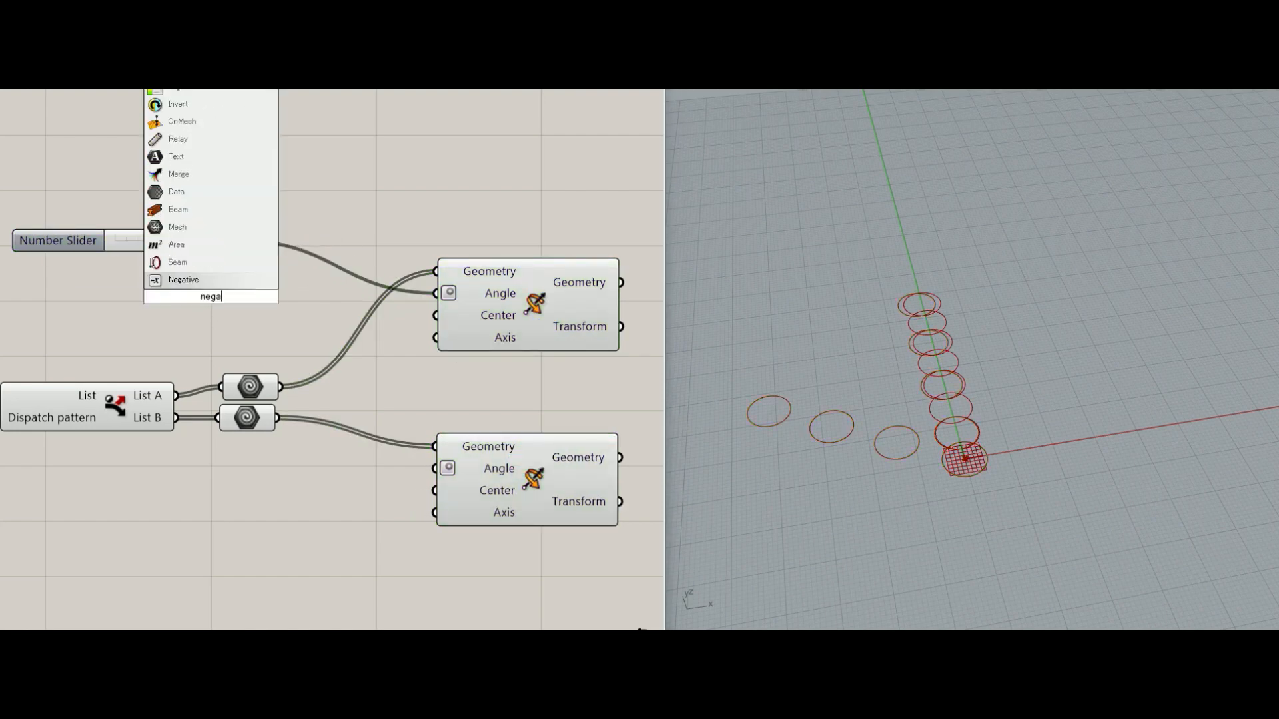
{"action": "key", "text": "Return"}
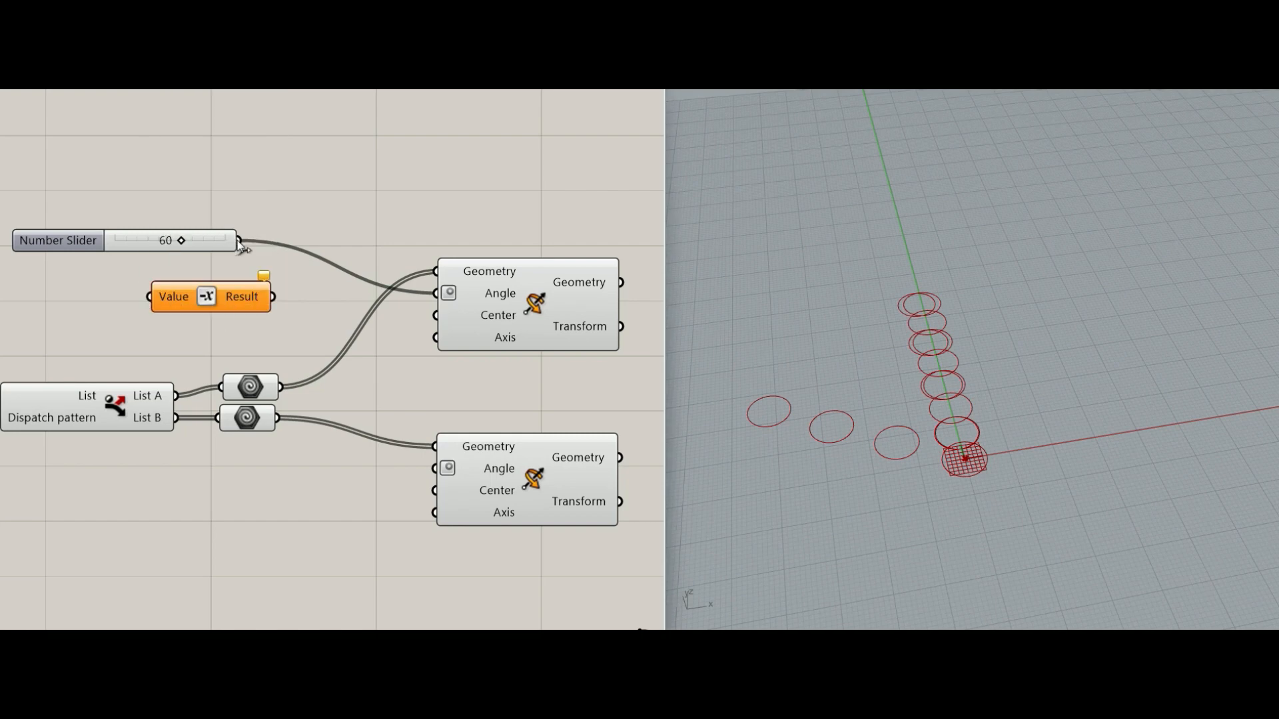
Feed the List B Rotate 3D's Angle from the 60 slider through the Negative component and move the two Rotate 3D components closer together.
{"action": "left_click_drag", "start_coordinate": [238, 241], "coordinate": [434, 476]}
{"action": "left_click", "coordinate": [526, 493]}
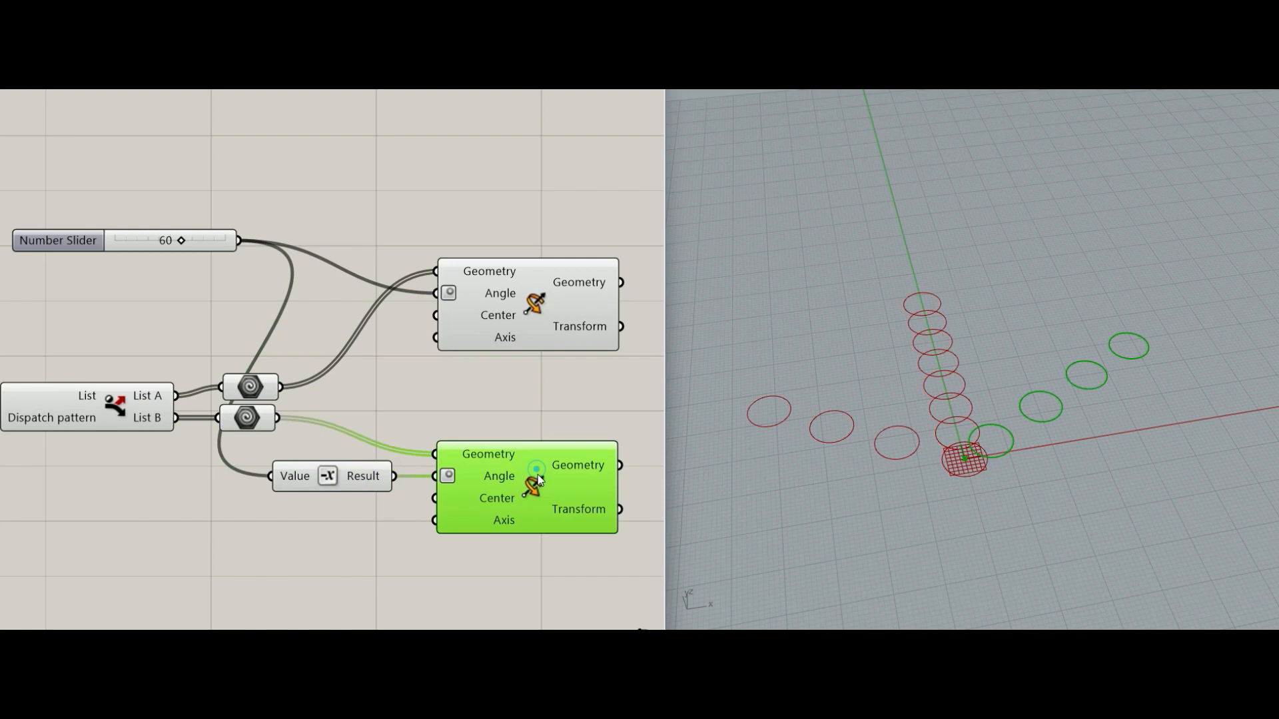
{"action": "left_click", "coordinate": [537, 326]}
{"action": "scroll", "coordinate": [466, 365], "scroll_direction": "down", "scroll_amount": 3}
{"action": "right_click_drag", "start_coordinate": [466, 365], "coordinate": [486, 467]}
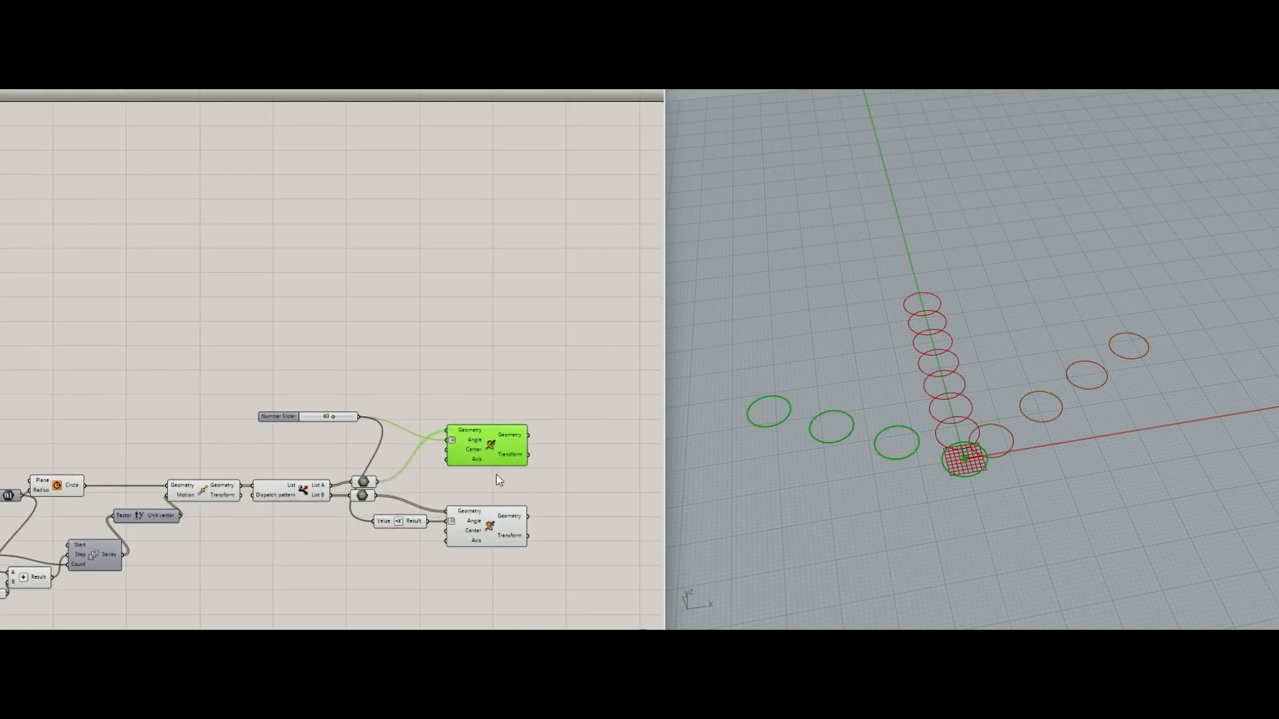
{"action": "left_click_drag", "start_coordinate": [500, 439], "coordinate": [501, 457]}
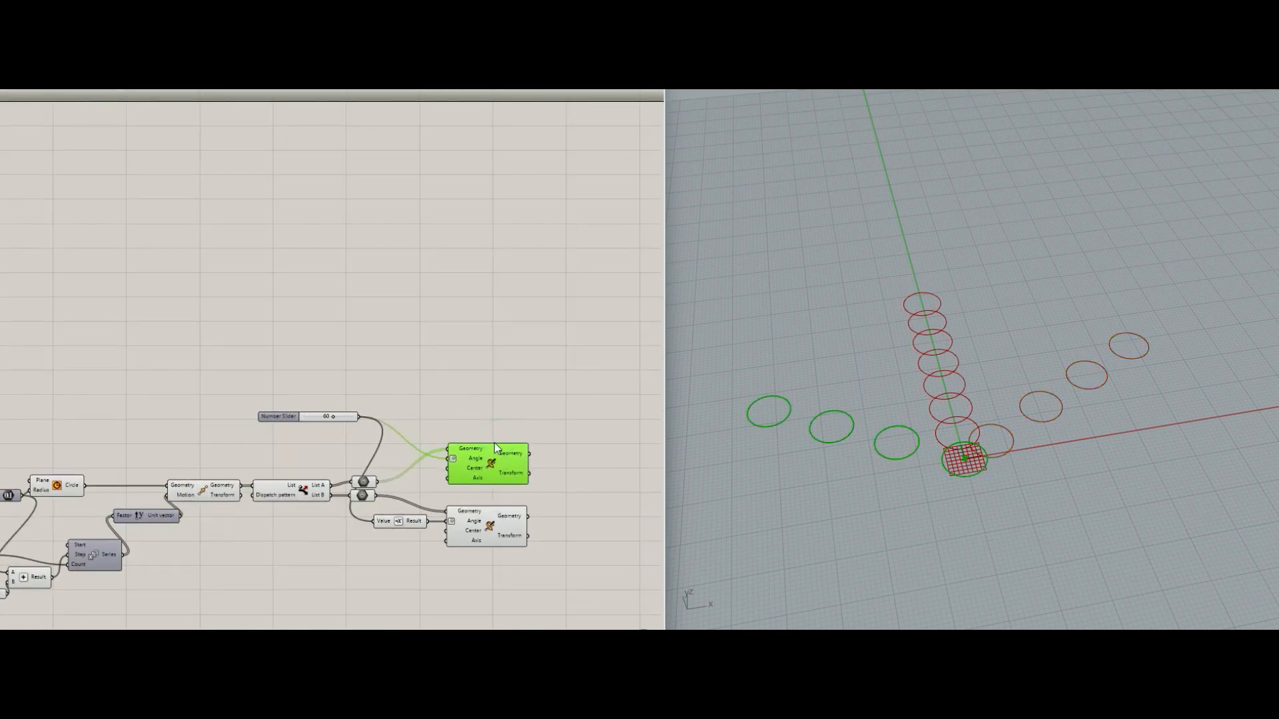
{"action": "left_click", "coordinate": [477, 365]}
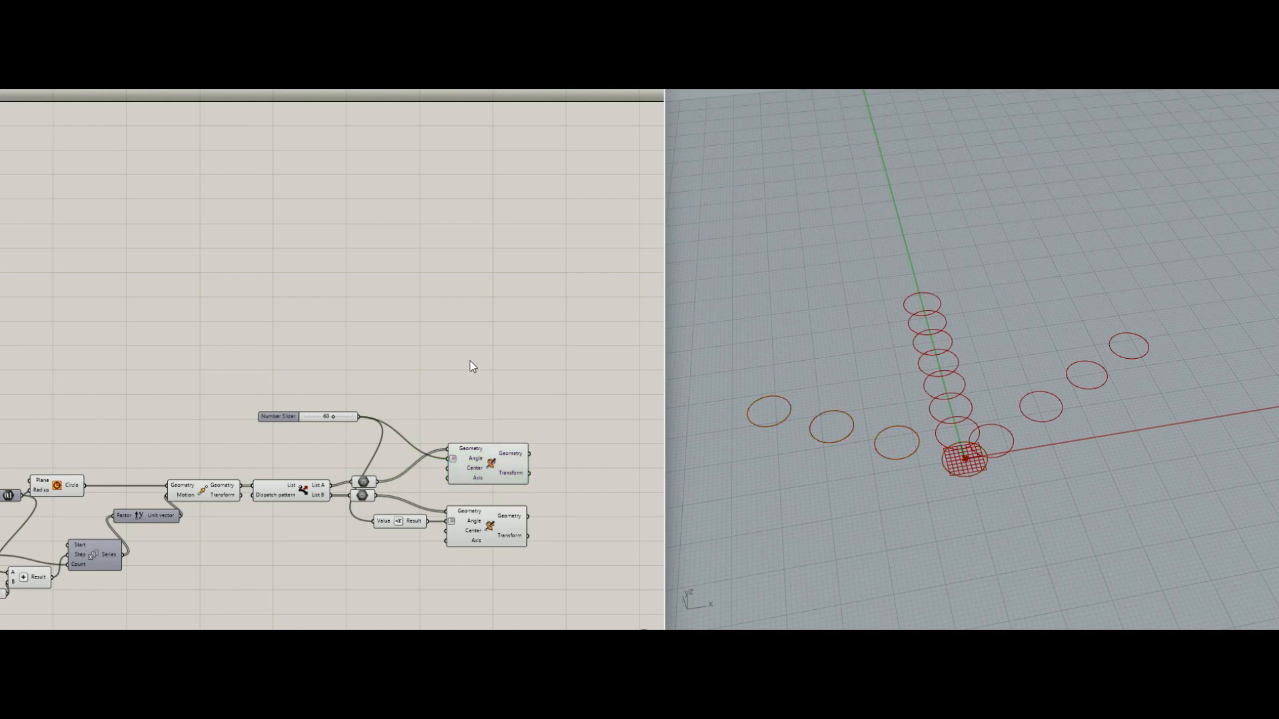
{"action": "right_click_drag", "start_coordinate": [469, 361], "coordinate": [456, 352]}
{"action": "scroll", "coordinate": [377, 366], "scroll_direction": "up", "scroll_amount": 5}
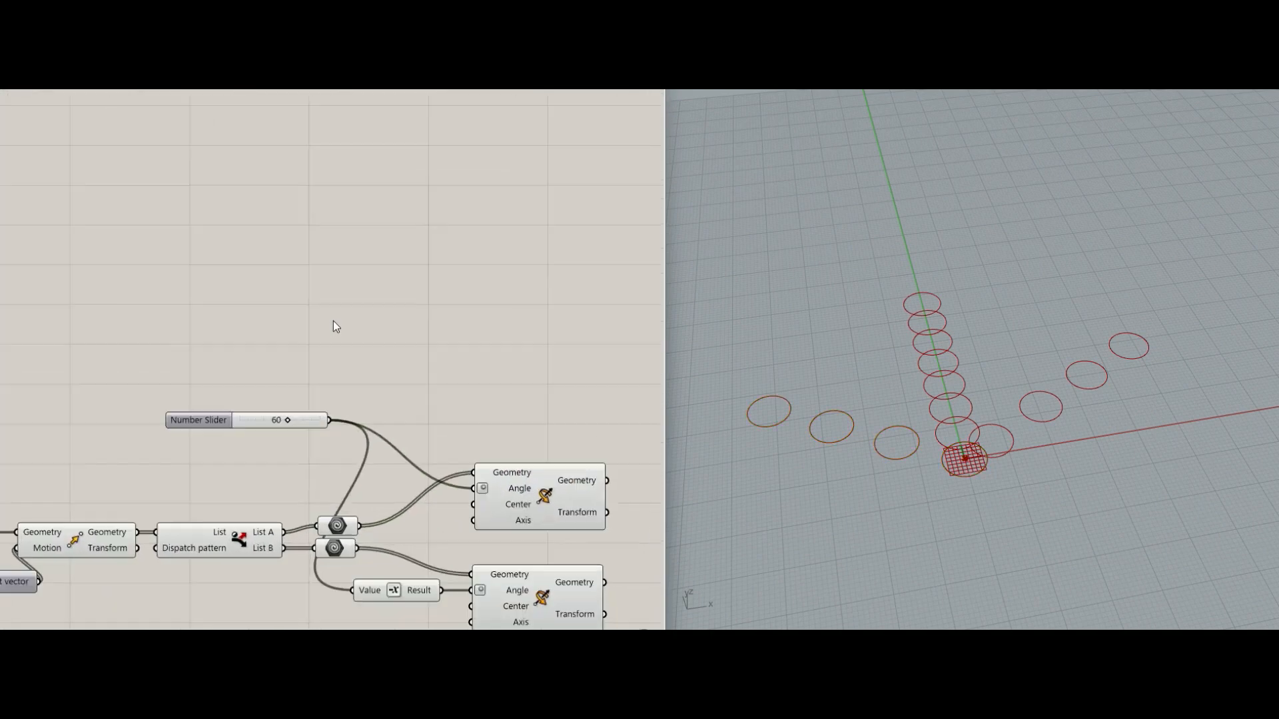
{"action": "double_click", "coordinate": [321, 265]}
{"action": "type", "text": "po"}
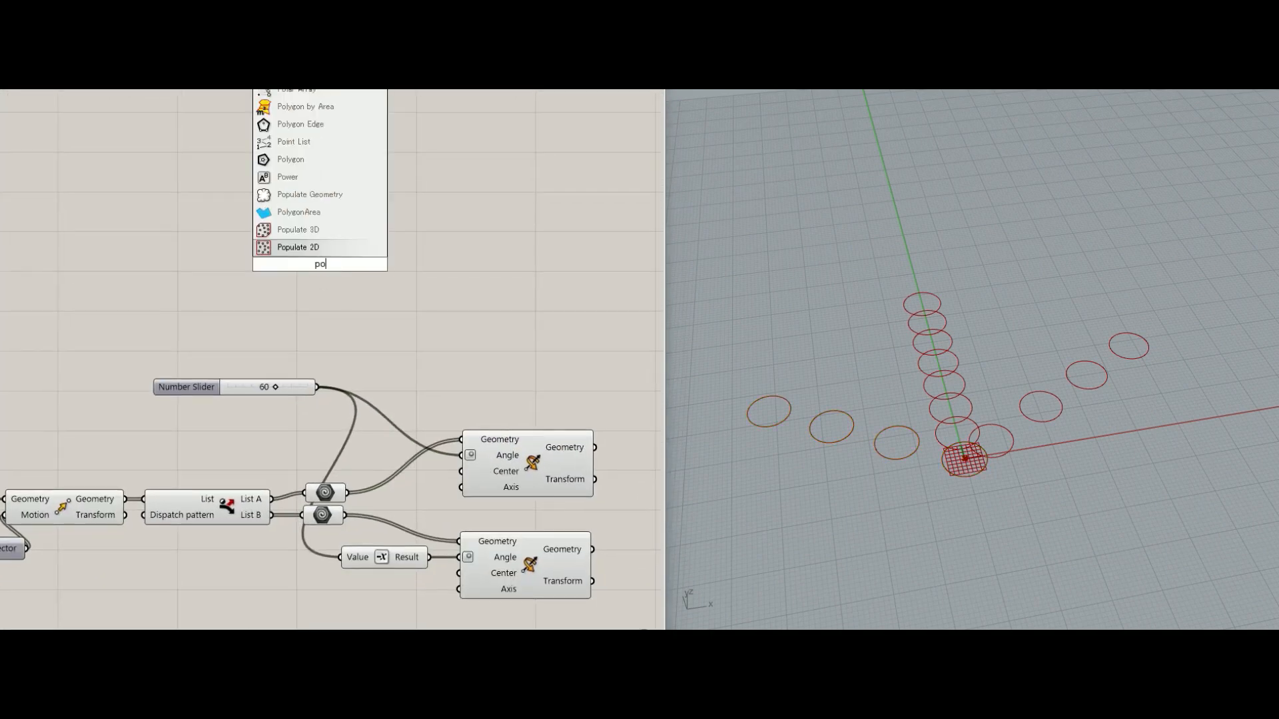
{"action": "type", "text": "int"}
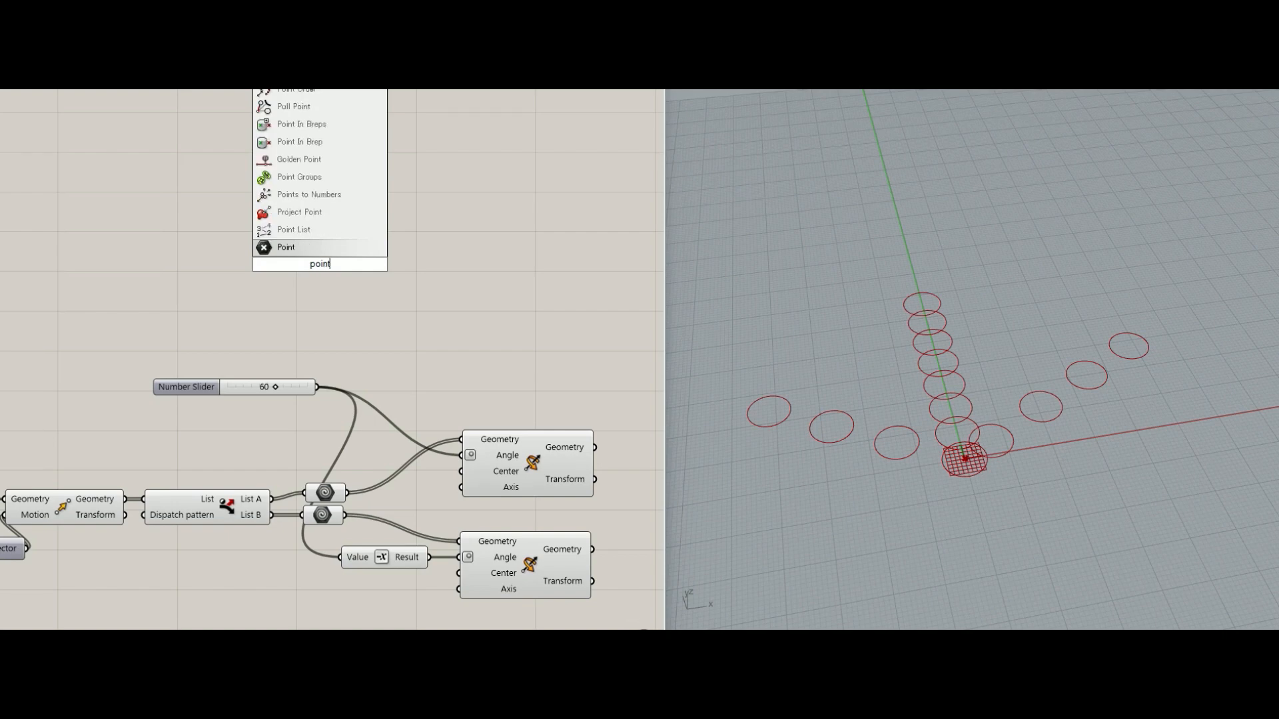
{"action": "key", "text": "BackSpace"}
{"action": "key", "text": "BackSpace"}
{"action": "key", "text": "BackSpace"}
{"action": "key", "text": "BackSpace"}
{"action": "key", "text": "BackSpace"}
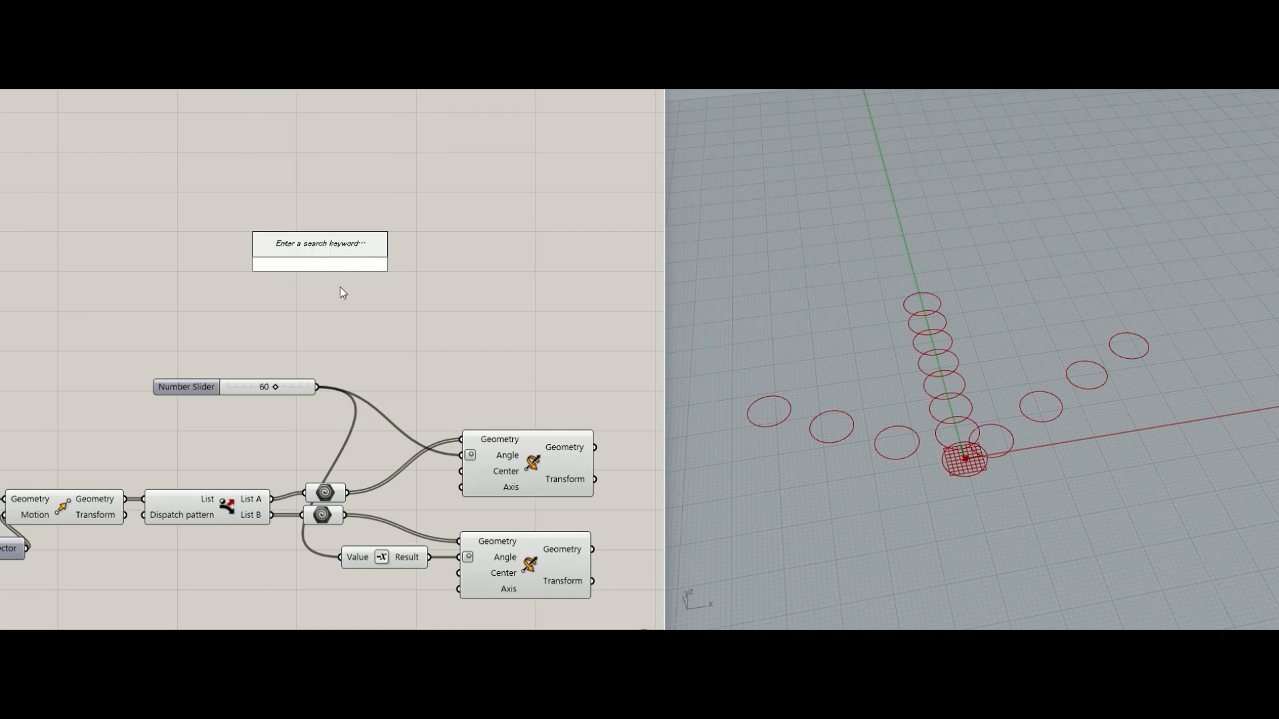
Add a Construct Point component above the 60 slider and place a duplicate of it directly underneath.
{"action": "type", "text": "const"}
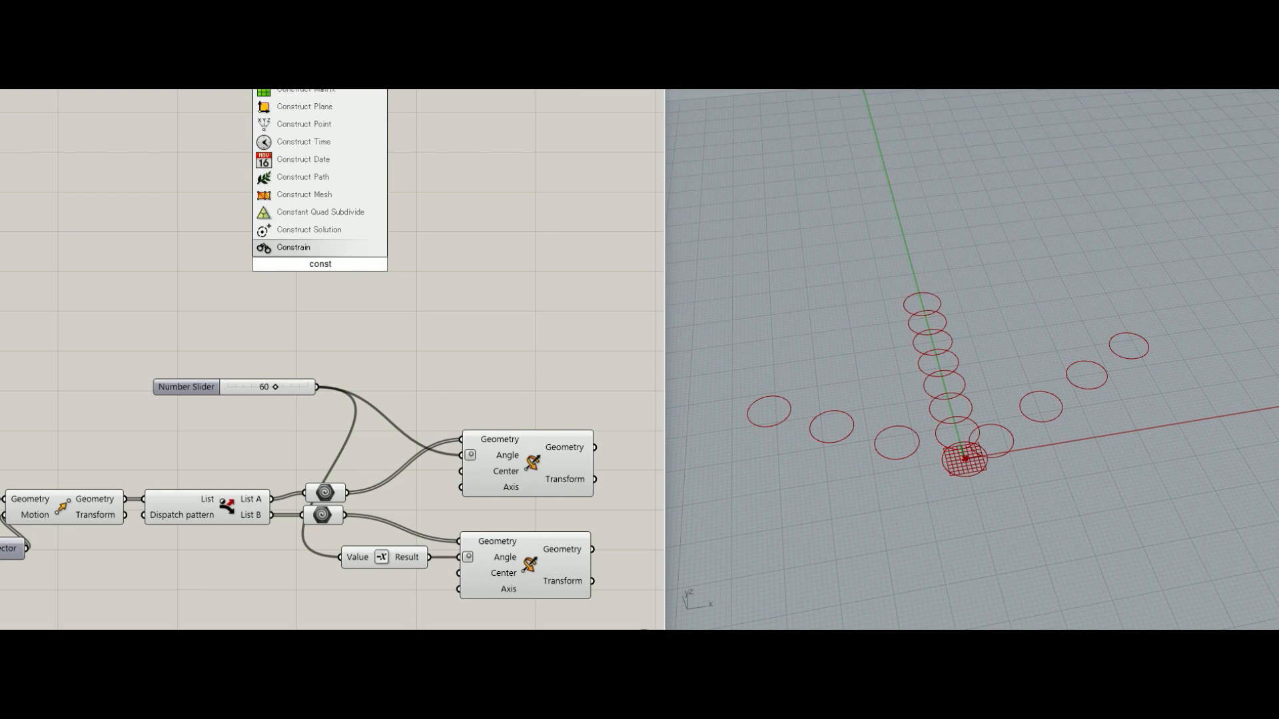
{"action": "left_click", "coordinate": [301, 127]}
{"action": "left_click_drag", "start_coordinate": [340, 252], "coordinate": [313, 283]}
{"action": "right_click_drag", "start_coordinate": [368, 255], "coordinate": [408, 268]}
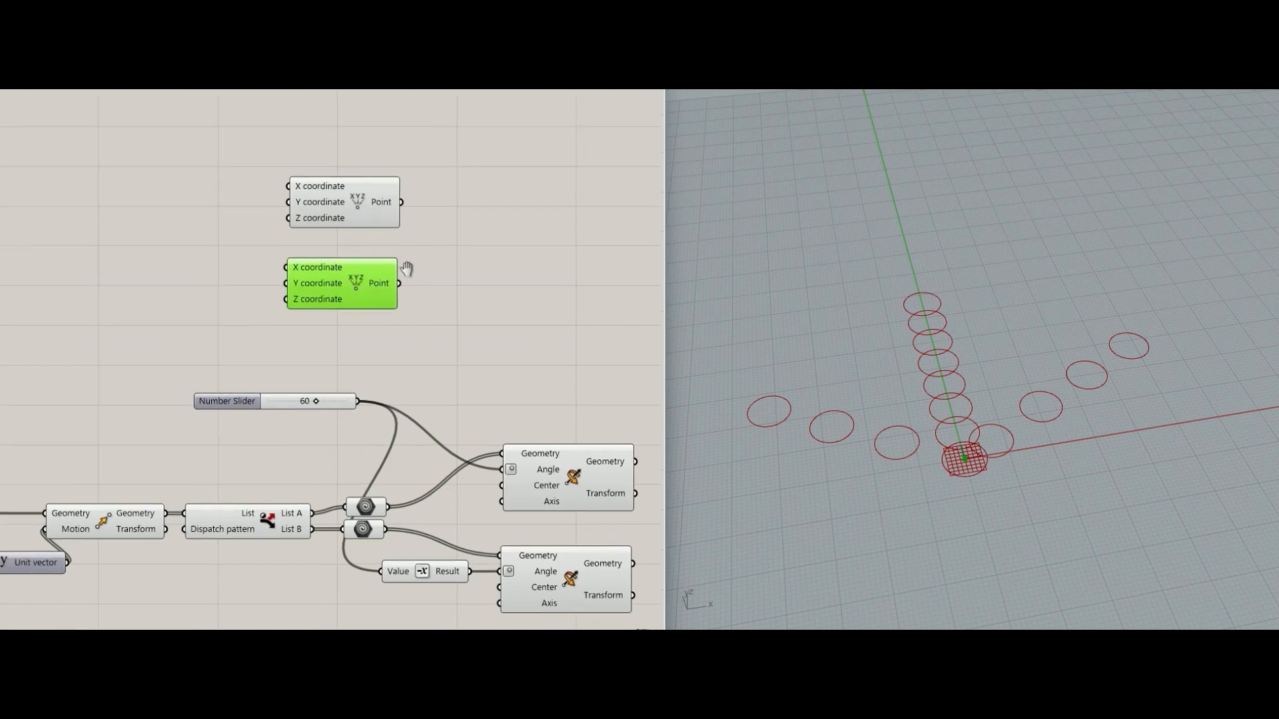
{"action": "scroll", "coordinate": [326, 278], "scroll_direction": "up", "scroll_amount": 1}
{"action": "left_click_drag", "start_coordinate": [326, 278], "coordinate": [332, 252]}
Add a number slider set to 1, connect it to the lower Construct Point's Y coordinate and check both points near the origin.
{"action": "double_click", "coordinate": [225, 271]}
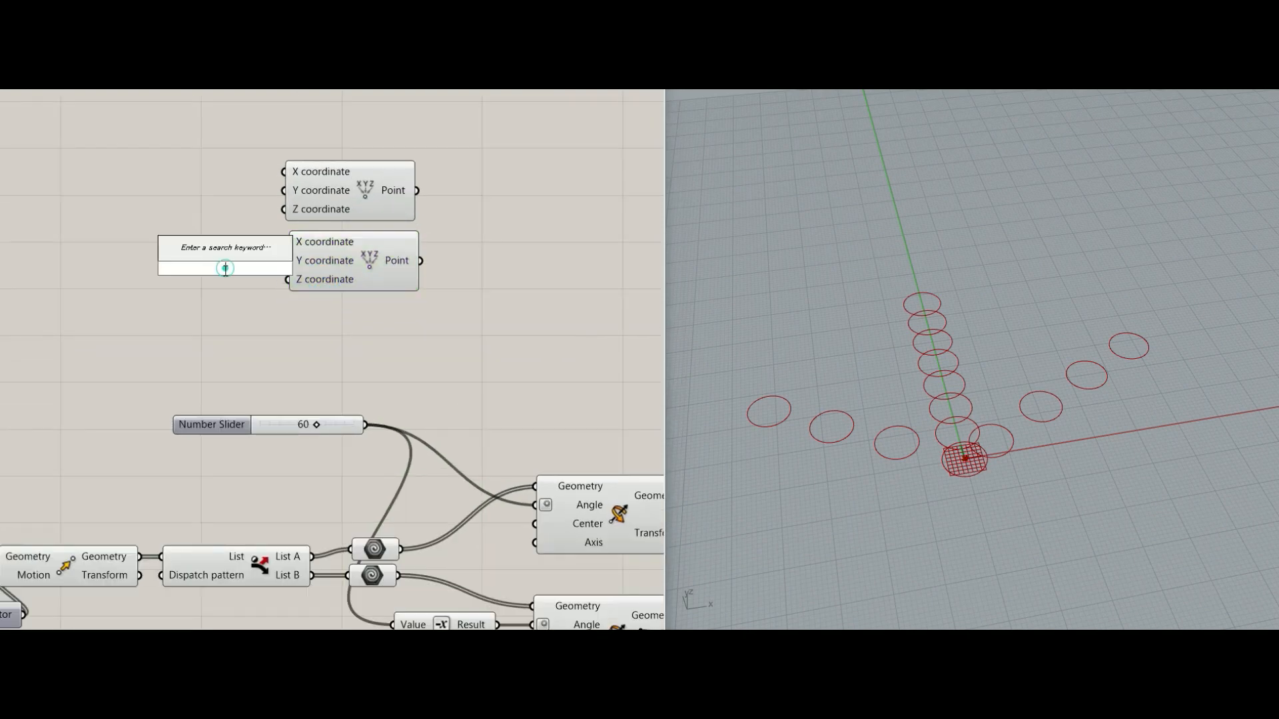
{"action": "type", "text": "number slider"}
{"action": "key", "text": "Return"}
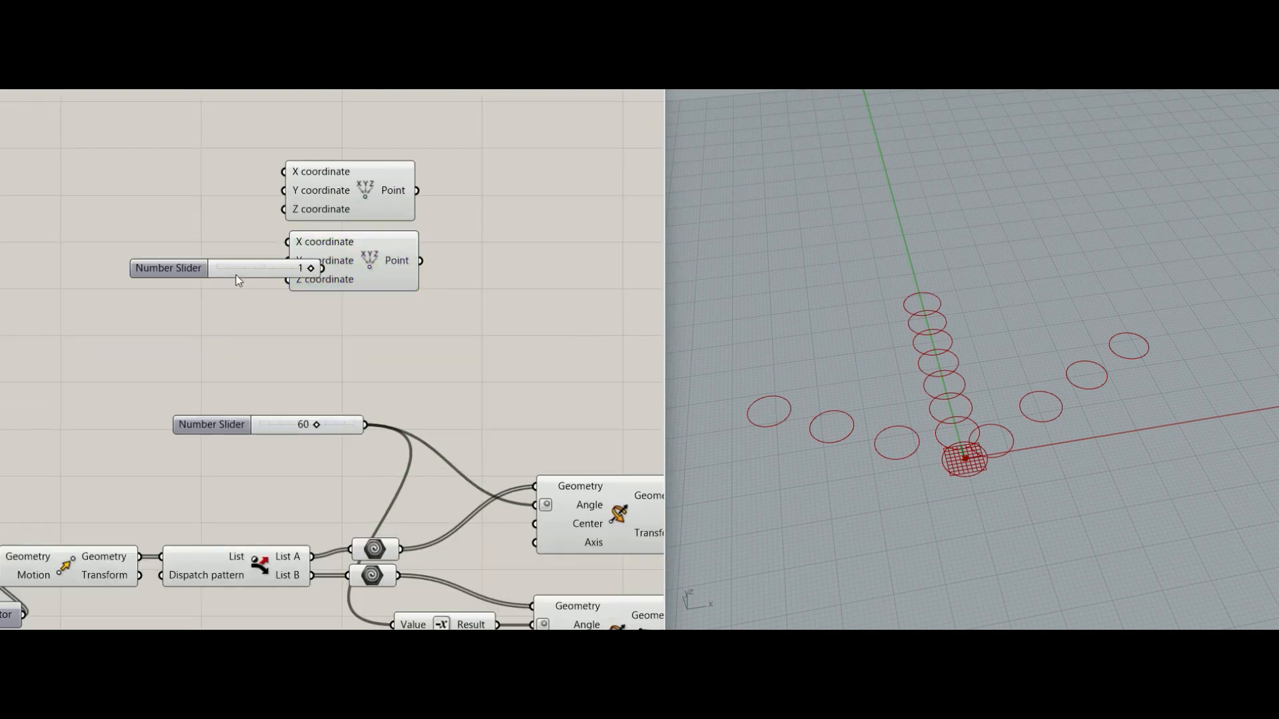
{"action": "left_click_drag", "start_coordinate": [213, 267], "coordinate": [158, 260]}
{"action": "left_click_drag", "start_coordinate": [267, 261], "coordinate": [345, 260]}
{"action": "left_click", "coordinate": [373, 174]}
{"action": "scroll", "coordinate": [965, 459], "scroll_direction": "up", "scroll_amount": 5}
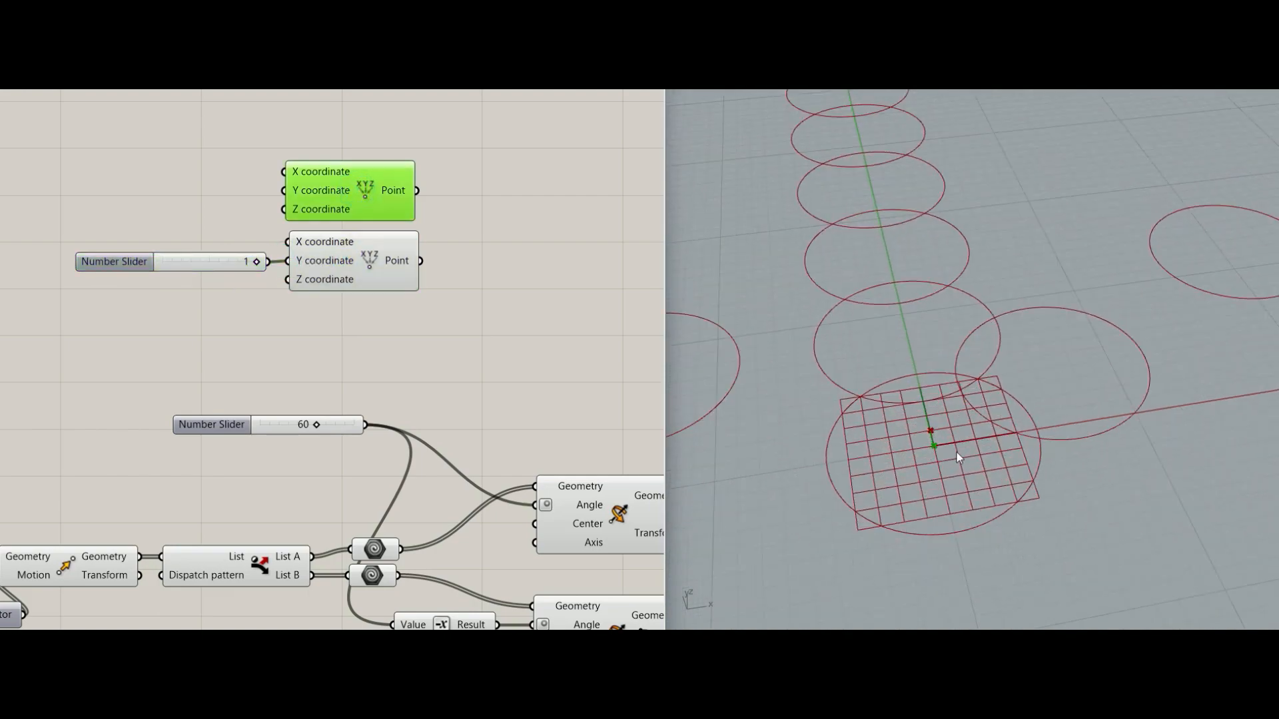
{"action": "scroll", "coordinate": [921, 446], "scroll_direction": "up", "scroll_amount": 5}
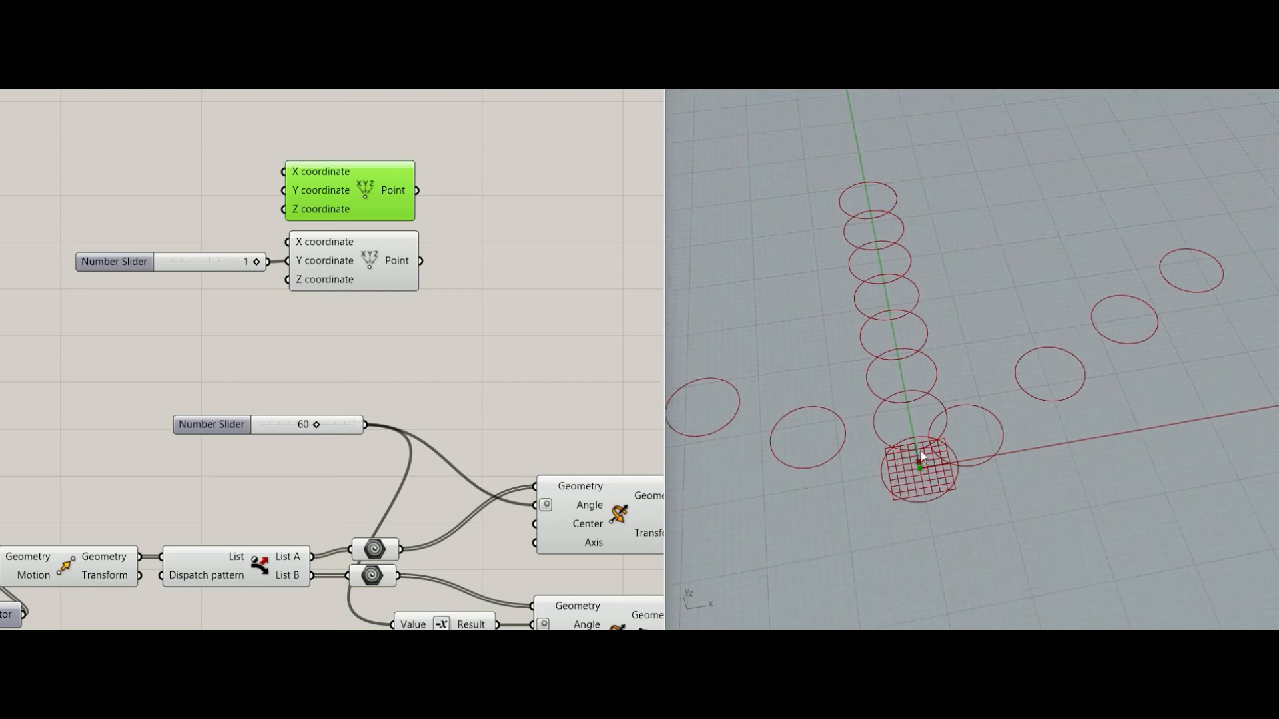
Add a two-point Line component, using the upper Construct Point as Start Point and the lower one as End Point.
{"action": "left_click", "coordinate": [494, 230]}
{"action": "double_click", "coordinate": [494, 230]}
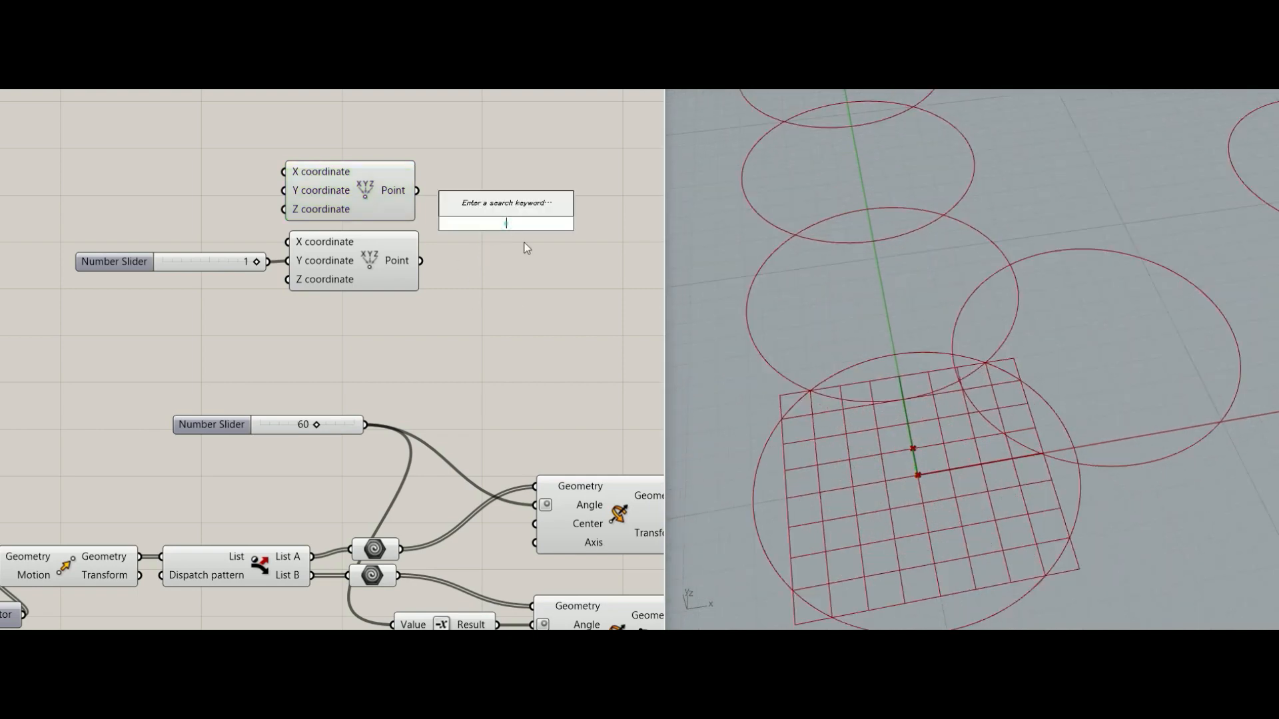
{"action": "type", "text": "line"}
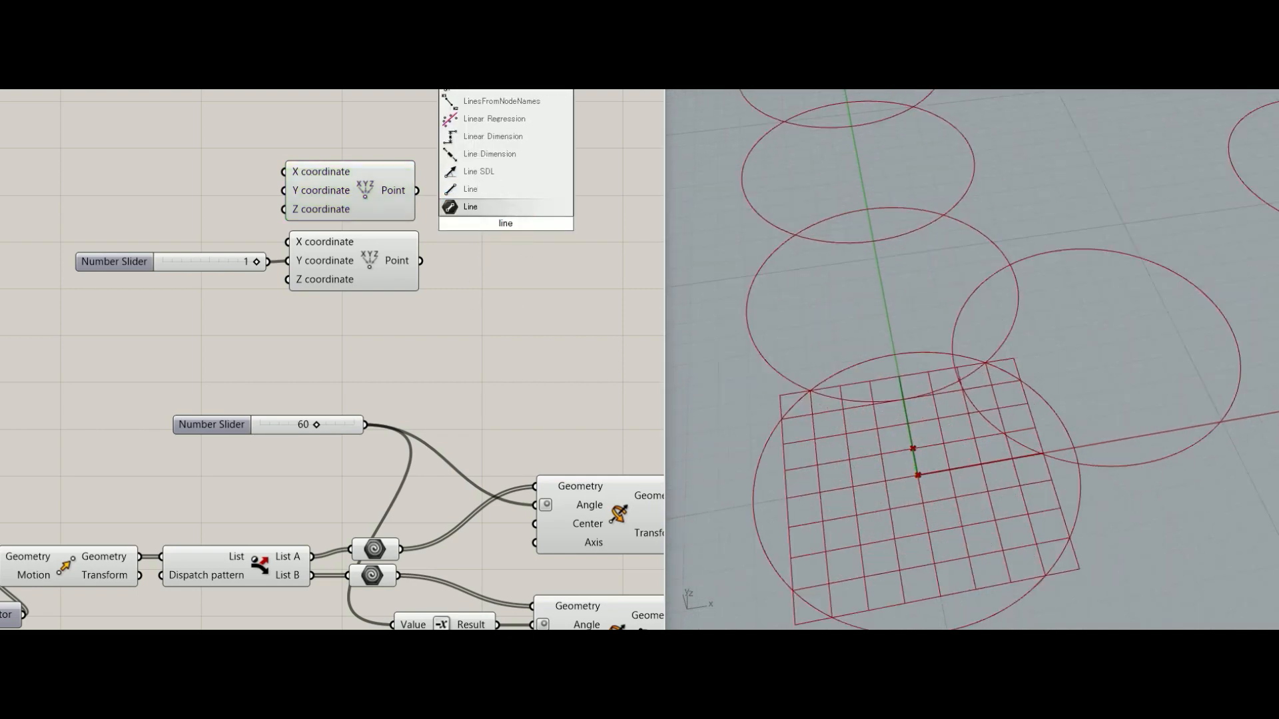
{"action": "key", "text": "Return"}
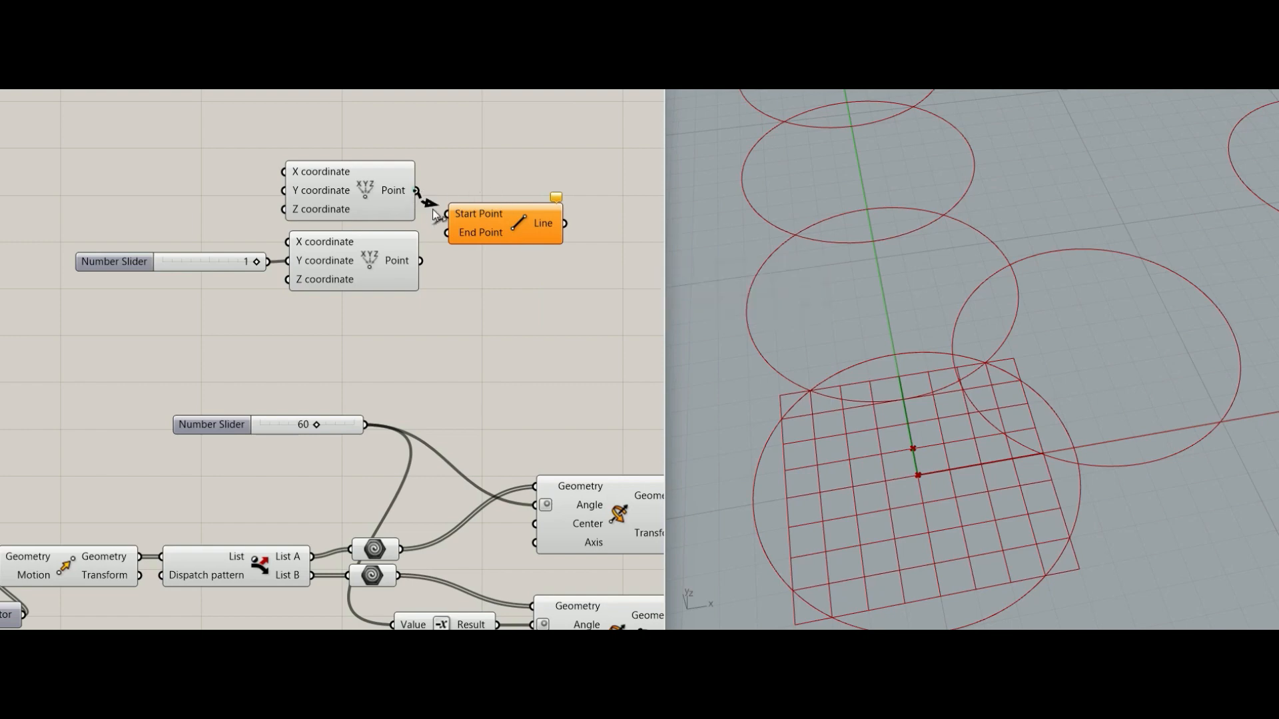
{"action": "left_click_drag", "start_coordinate": [434, 215], "coordinate": [446, 214]}
{"action": "left_click_drag", "start_coordinate": [421, 261], "coordinate": [446, 233]}
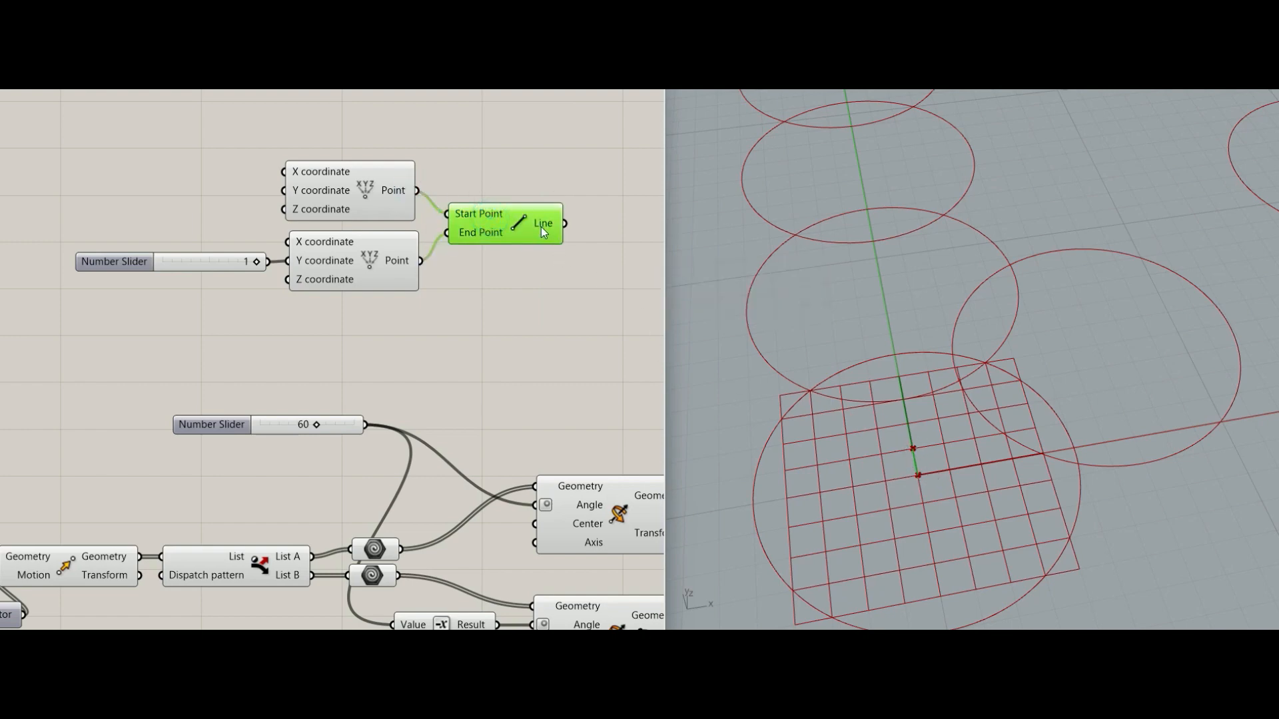
{"action": "left_click", "coordinate": [545, 339]}
Connect the Line output to the Axis inputs of both Rotate 3D components and check each rotated circle set.
{"action": "right_click_drag", "start_coordinate": [546, 339], "coordinate": [441, 312]}
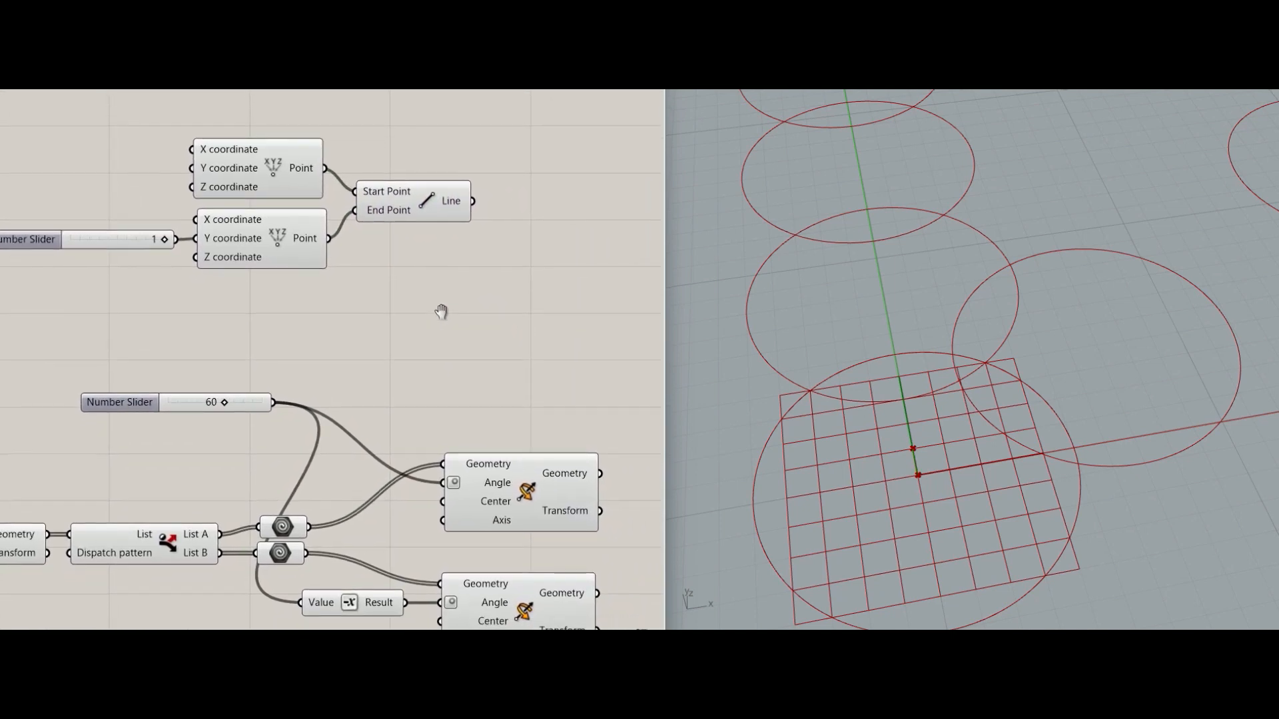
{"action": "mouse_move", "coordinate": [444, 521]}
{"action": "left_mouse_down"}
{"action": "mouse_move", "coordinate": [471, 190]}
{"action": "mouse_move", "coordinate": [407, 482]}
{"action": "mouse_move", "coordinate": [443, 540]}
{"action": "left_mouse_up"}
{"action": "scroll", "coordinate": [443, 279], "scroll_direction": "down", "scroll_amount": 2}
{"action": "left_click", "coordinate": [502, 526]}
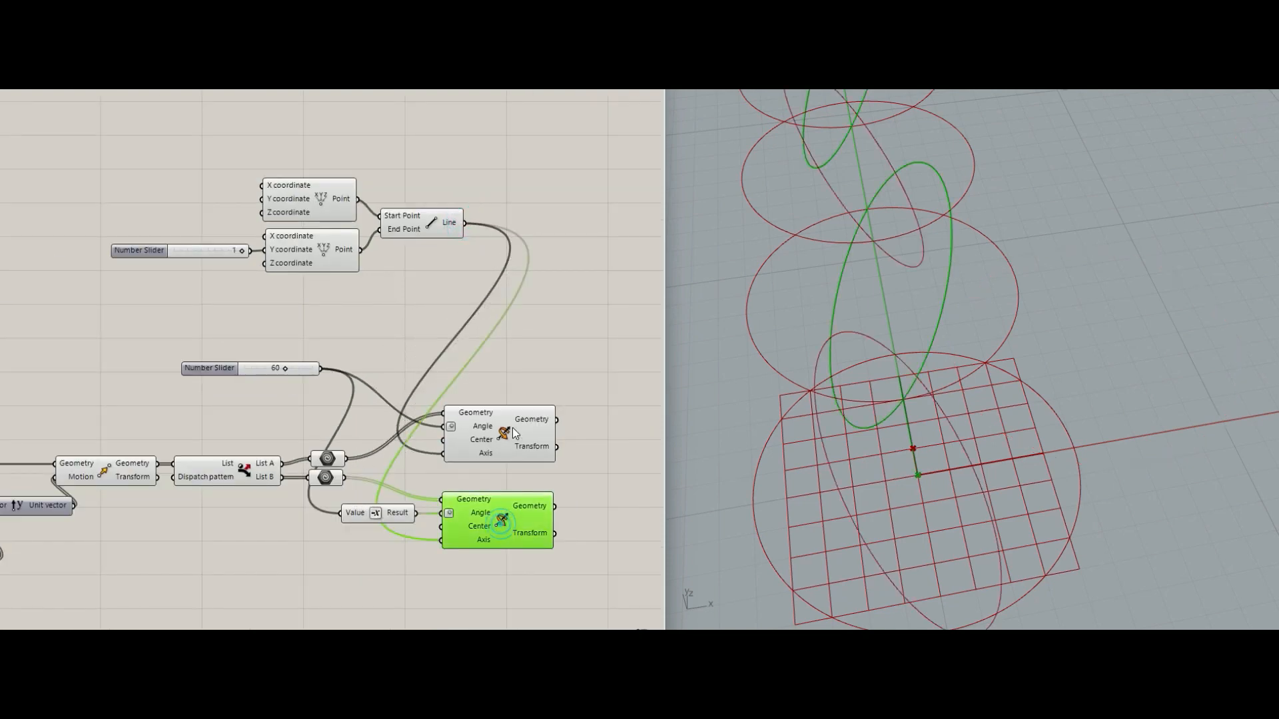
{"action": "left_click", "coordinate": [512, 429]}
Turn off the preview of all components from the first input sliders through the List A and List B Geometry parameters.
{"action": "scroll", "coordinate": [551, 339], "scroll_direction": "down", "scroll_amount": 2}
{"action": "scroll", "coordinate": [293, 346], "scroll_direction": "down", "scroll_amount": 1}
{"action": "right_click_drag", "start_coordinate": [289, 356], "coordinate": [393, 273]}
{"action": "scroll", "coordinate": [393, 277], "scroll_direction": "down", "scroll_amount": 1}
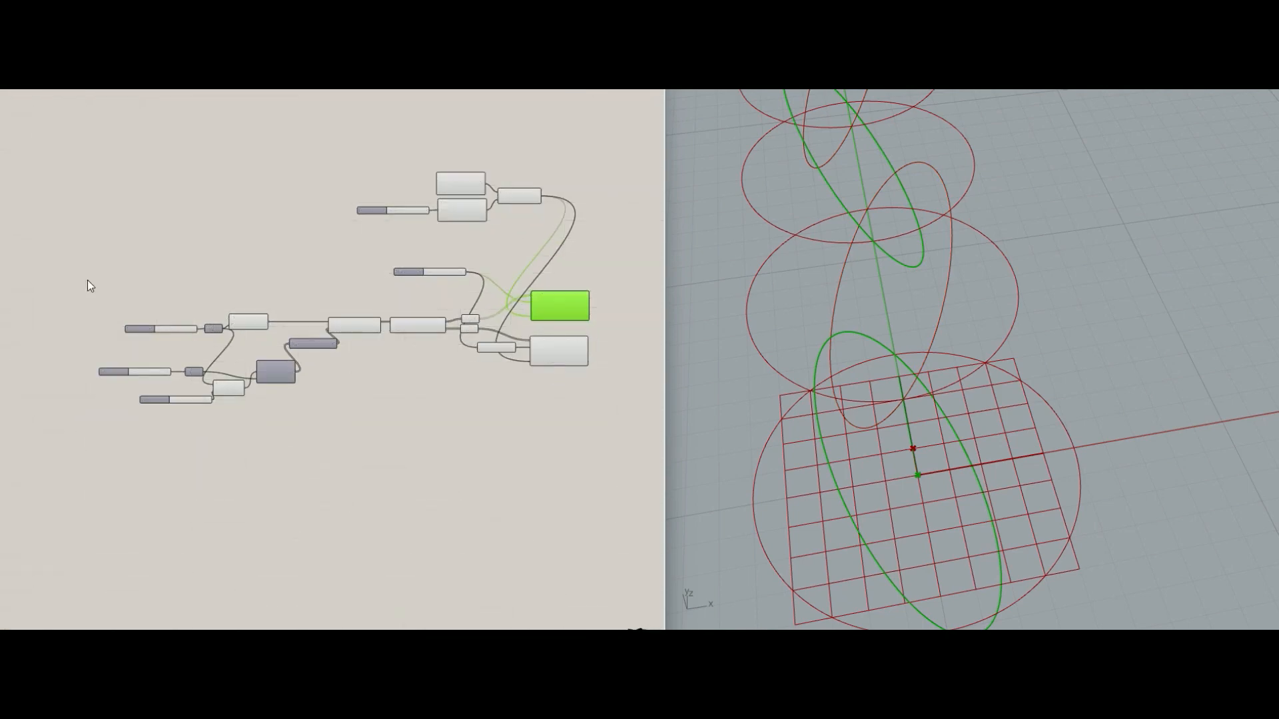
{"action": "left_click_drag", "start_coordinate": [79, 285], "coordinate": [485, 451]}
{"action": "middle_click", "coordinate": [440, 330]}
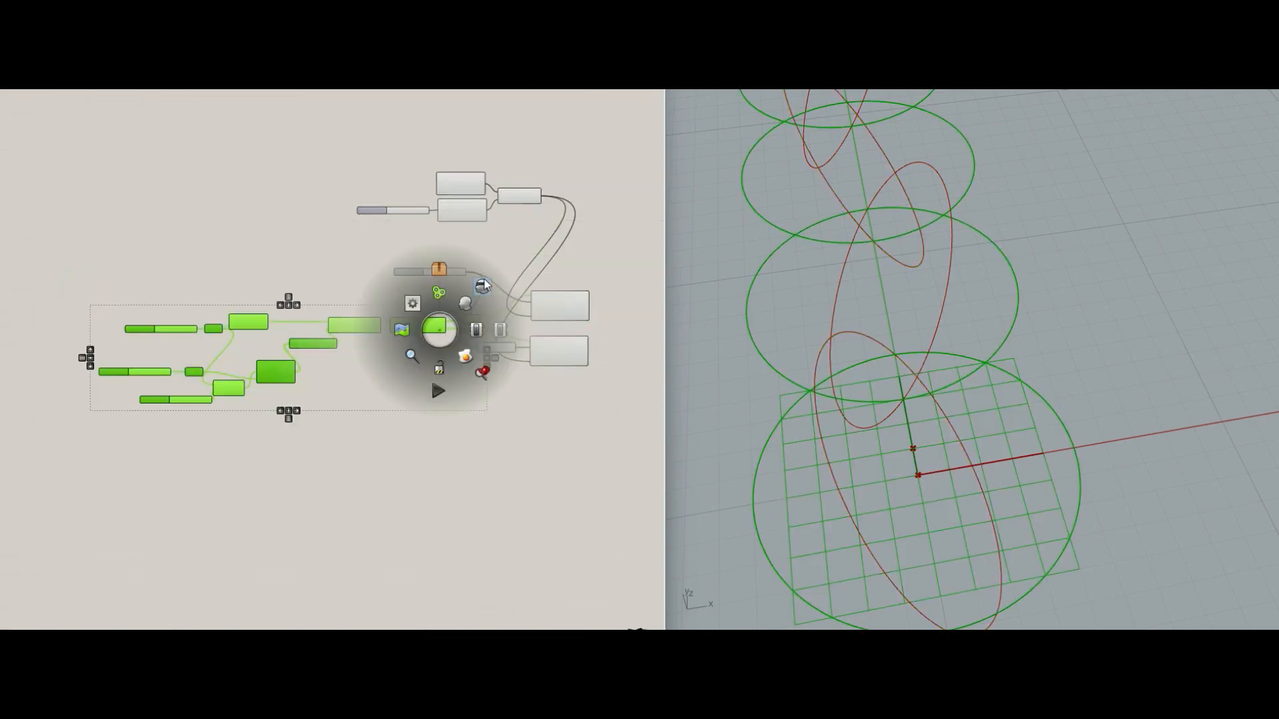
{"action": "left_click", "coordinate": [483, 280]}
{"action": "left_click", "coordinate": [575, 246]}
Examine the rotated circles along the Y axis and check which set each Rotate 3D component produces.
{"action": "scroll", "coordinate": [919, 283], "scroll_direction": "down", "scroll_amount": 6}
{"action": "scroll", "coordinate": [915, 160], "scroll_direction": "down", "scroll_amount": 5}
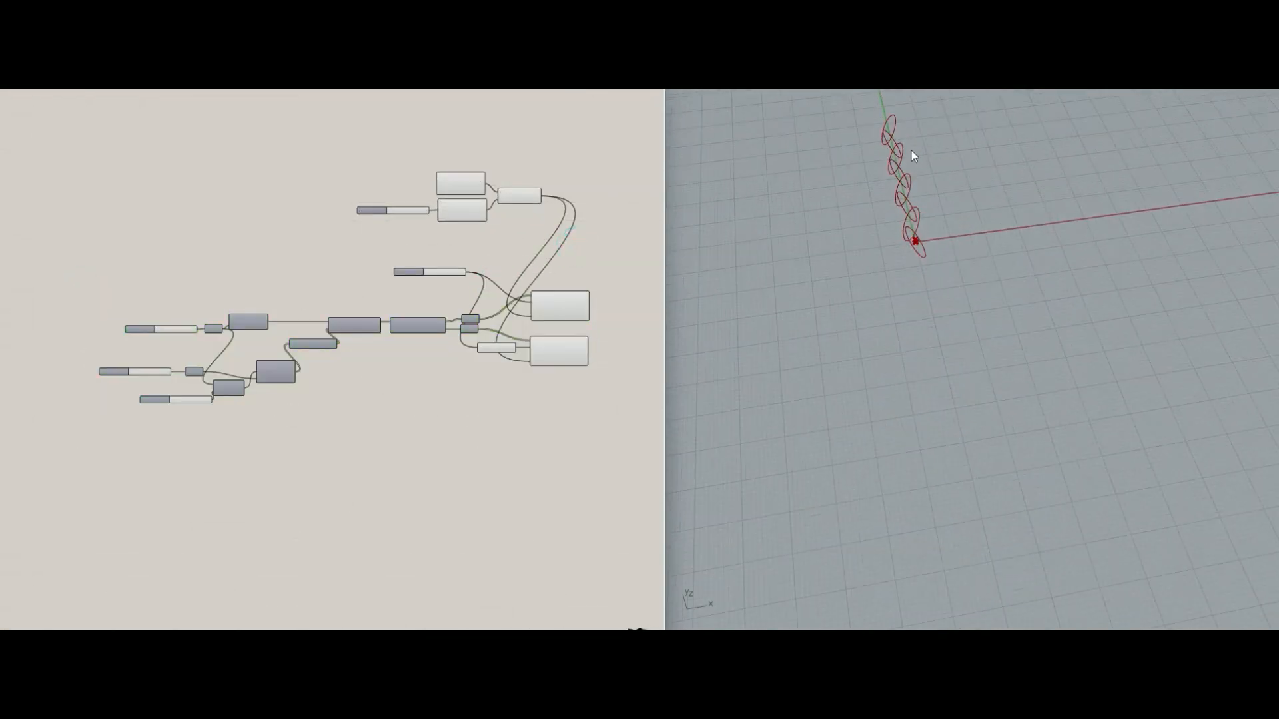
{"action": "scroll", "coordinate": [901, 169], "scroll_direction": "up", "scroll_amount": 10}
{"action": "right_click_drag", "start_coordinate": [900, 171], "coordinate": [962, 322]}
{"action": "scroll", "coordinate": [885, 198], "scroll_direction": "down", "scroll_amount": 9}
{"action": "scroll", "coordinate": [861, 186], "scroll_direction": "up", "scroll_amount": 6}
{"action": "scroll", "coordinate": [414, 271], "scroll_direction": "up", "scroll_amount": 3}
{"action": "mouse_move", "coordinate": [413, 270]}
{"action": "left_mouse_down"}
{"action": "mouse_move", "coordinate": [350, 286]}
{"action": "mouse_move", "coordinate": [456, 282]}
{"action": "mouse_move", "coordinate": [414, 284]}
{"action": "left_mouse_up"}
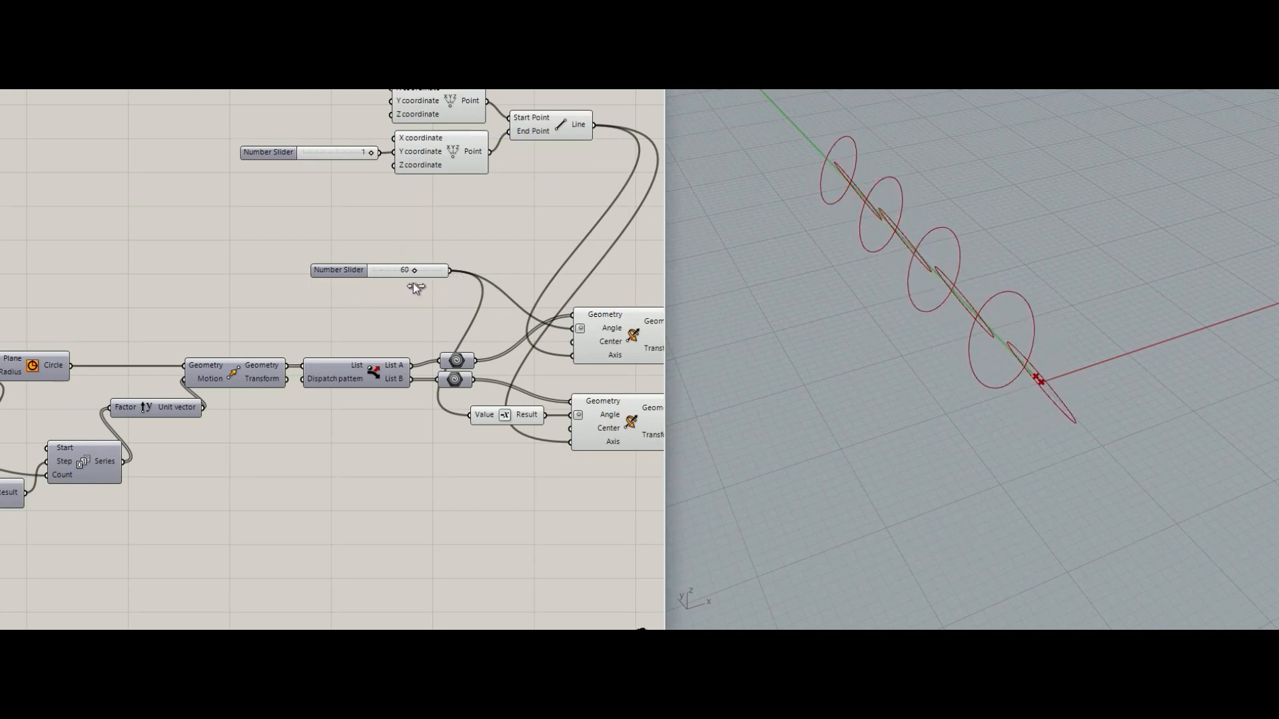
{"action": "right_click_drag", "start_coordinate": [473, 256], "coordinate": [323, 302]}
{"action": "right_click_drag", "start_coordinate": [542, 294], "coordinate": [546, 335]}
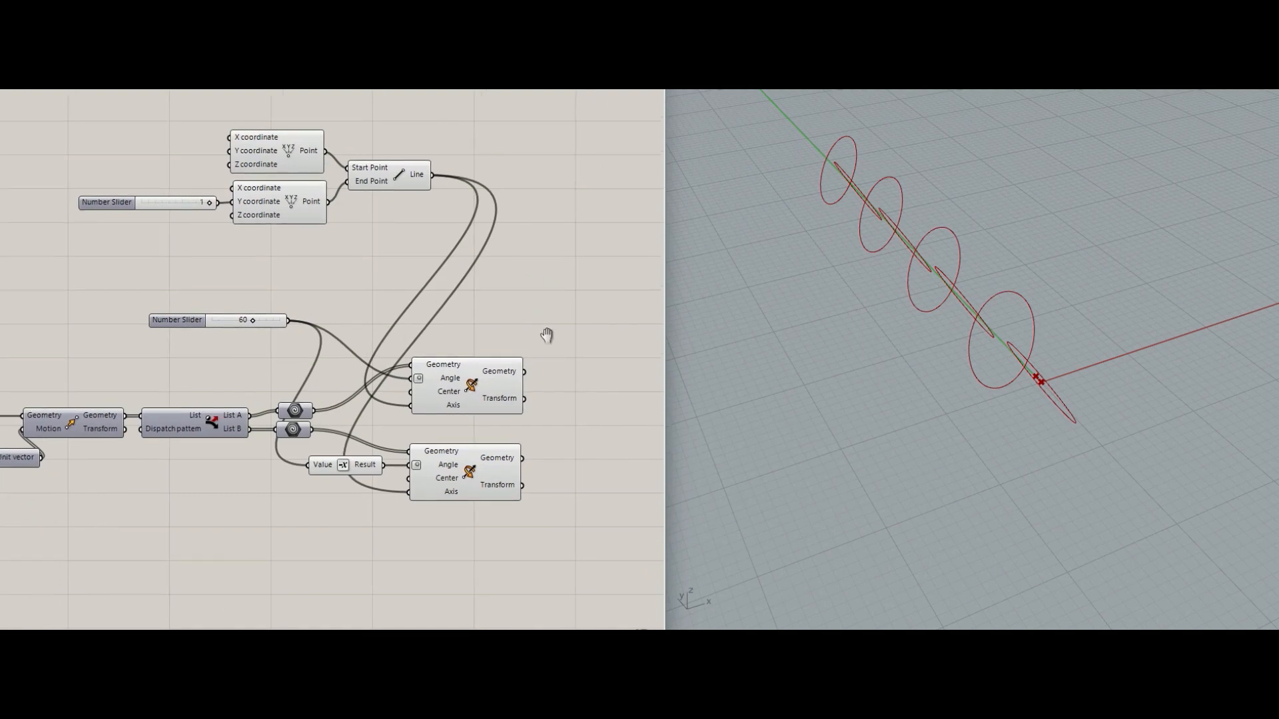
{"action": "right_click_drag", "start_coordinate": [546, 335], "coordinate": [539, 318]}
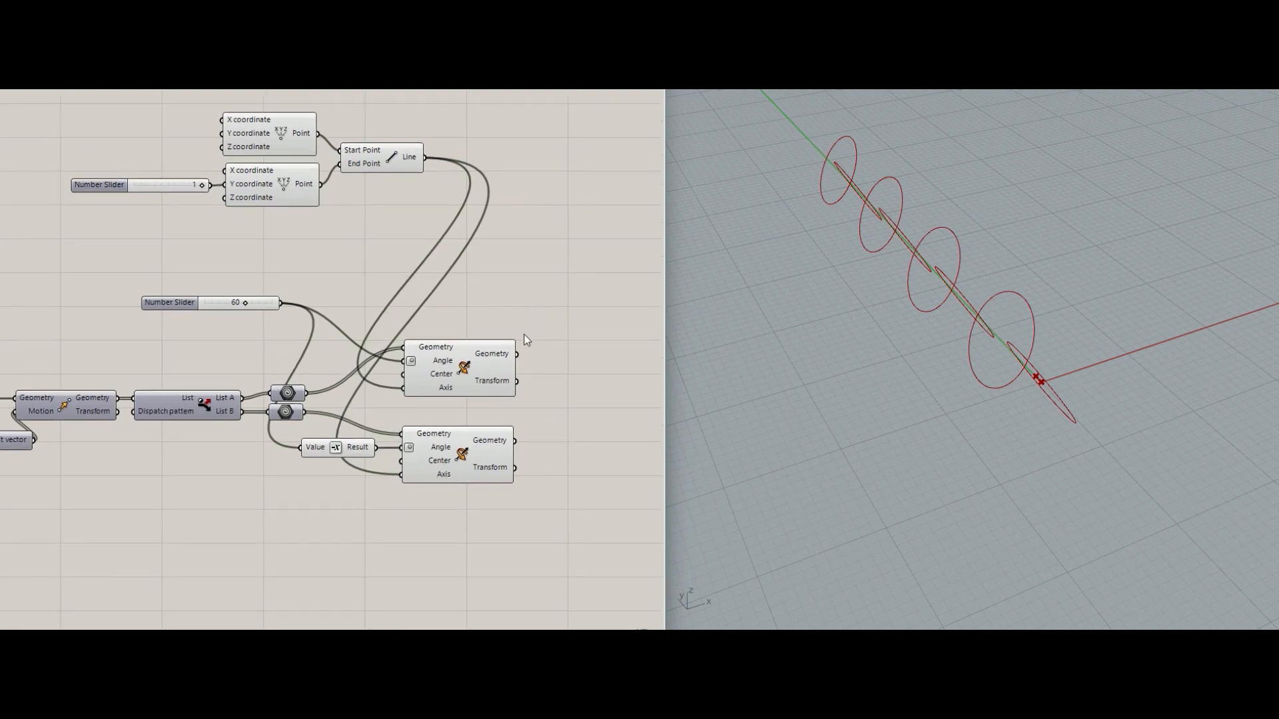
{"action": "left_click", "coordinate": [369, 450]}
{"action": "left_click", "coordinate": [453, 433]}
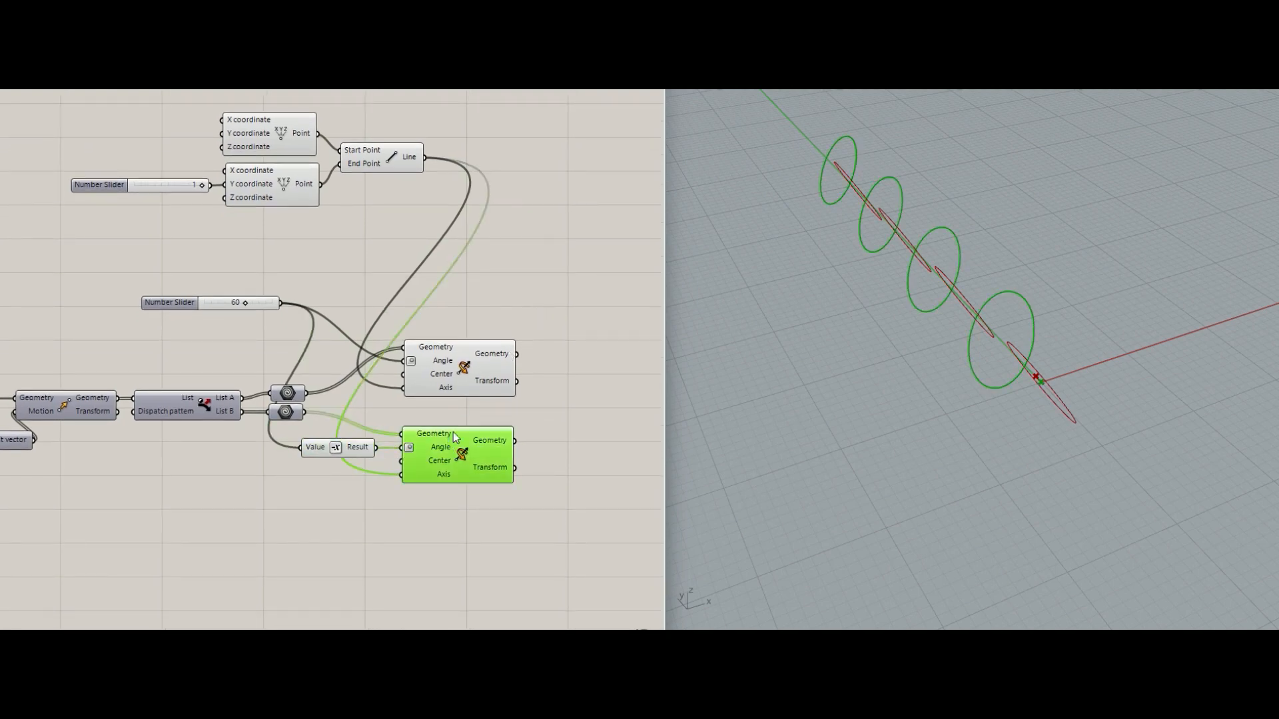
{"action": "left_click", "coordinate": [479, 372]}
{"action": "left_click", "coordinate": [516, 324]}
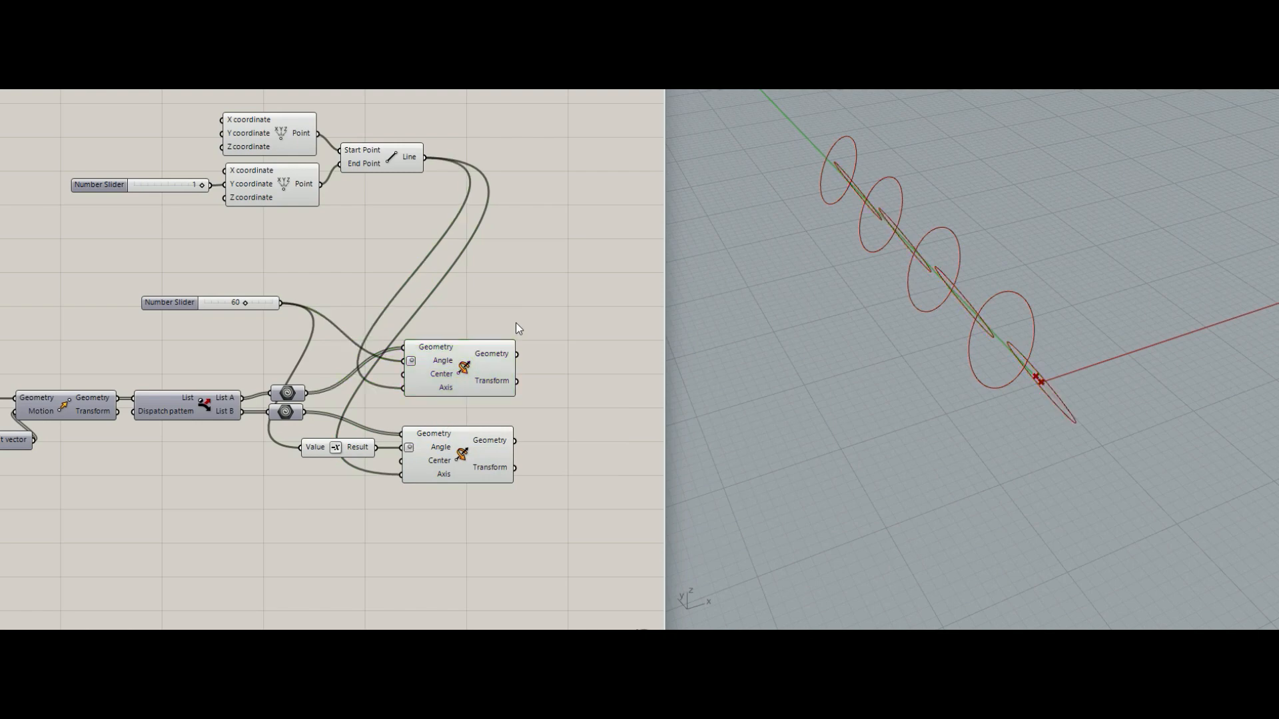
Move the two Rotate 3D components and the Negative component farther from the Geometry parameters to make room for the wires.
{"action": "right_click_drag", "start_coordinate": [514, 323], "coordinate": [449, 323]}
{"action": "left_click_drag", "start_coordinate": [405, 349], "coordinate": [426, 340]}
{"action": "left_click_drag", "start_coordinate": [408, 433], "coordinate": [452, 425]}
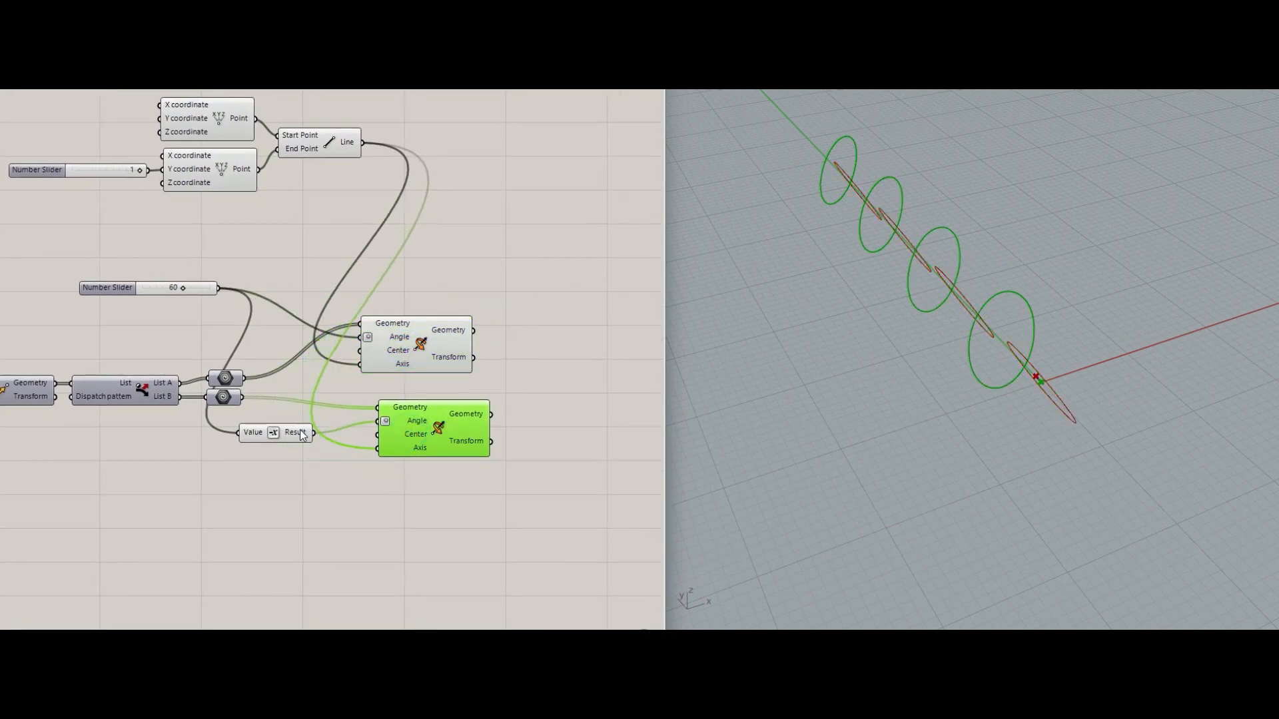
{"action": "left_click_drag", "start_coordinate": [302, 435], "coordinate": [344, 423]}
{"action": "left_click", "coordinate": [517, 354]}
Duplicate the two Rotate 3D components together with the Negative component and place the copies below the originals.
{"action": "left_click_drag", "start_coordinate": [562, 279], "coordinate": [274, 480]}
{"action": "left_click_drag", "start_coordinate": [415, 424], "coordinate": [421, 617], "text": "alt"}
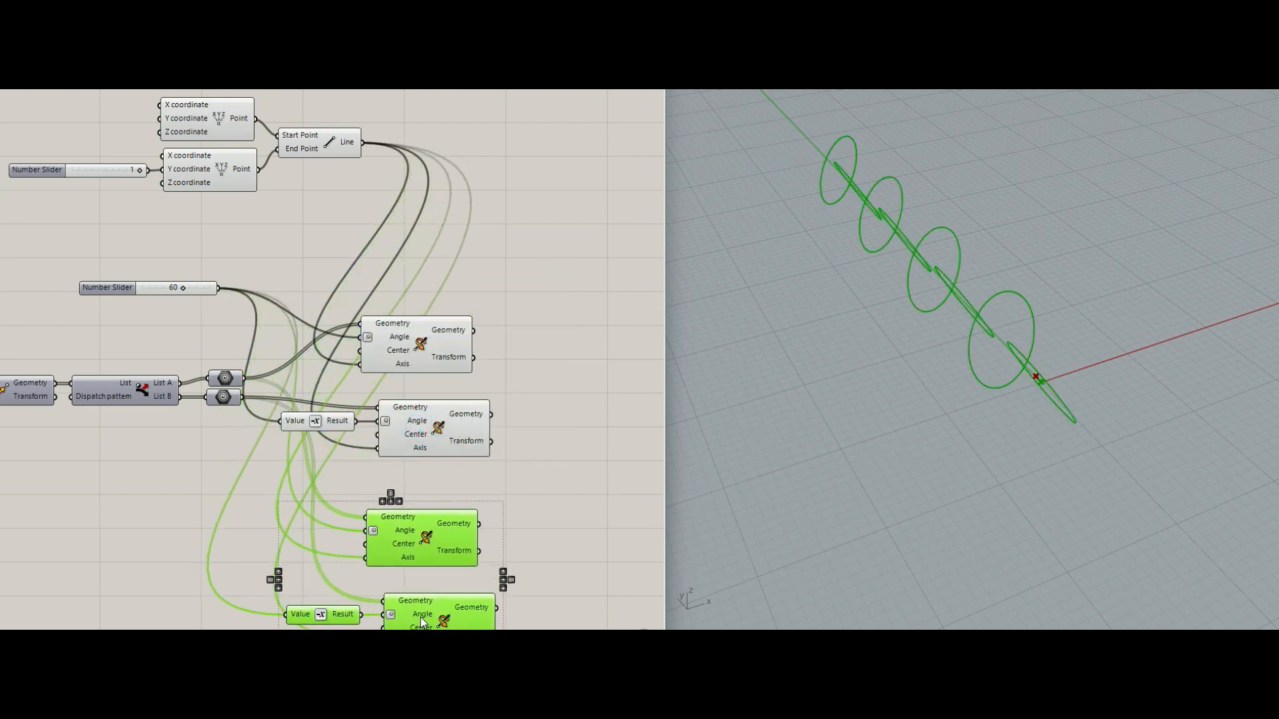
{"action": "right_click_drag", "start_coordinate": [514, 460], "coordinate": [514, 437]}
{"action": "left_click", "coordinate": [511, 471]}
Swap the copies' angles: feed the upper Rotate 3D from the duplicated Negative and the lower one directly from the 60 slider.
{"action": "left_click_drag", "start_coordinate": [435, 519], "coordinate": [458, 528]}
{"action": "left_click_drag", "start_coordinate": [321, 592], "coordinate": [332, 508]}
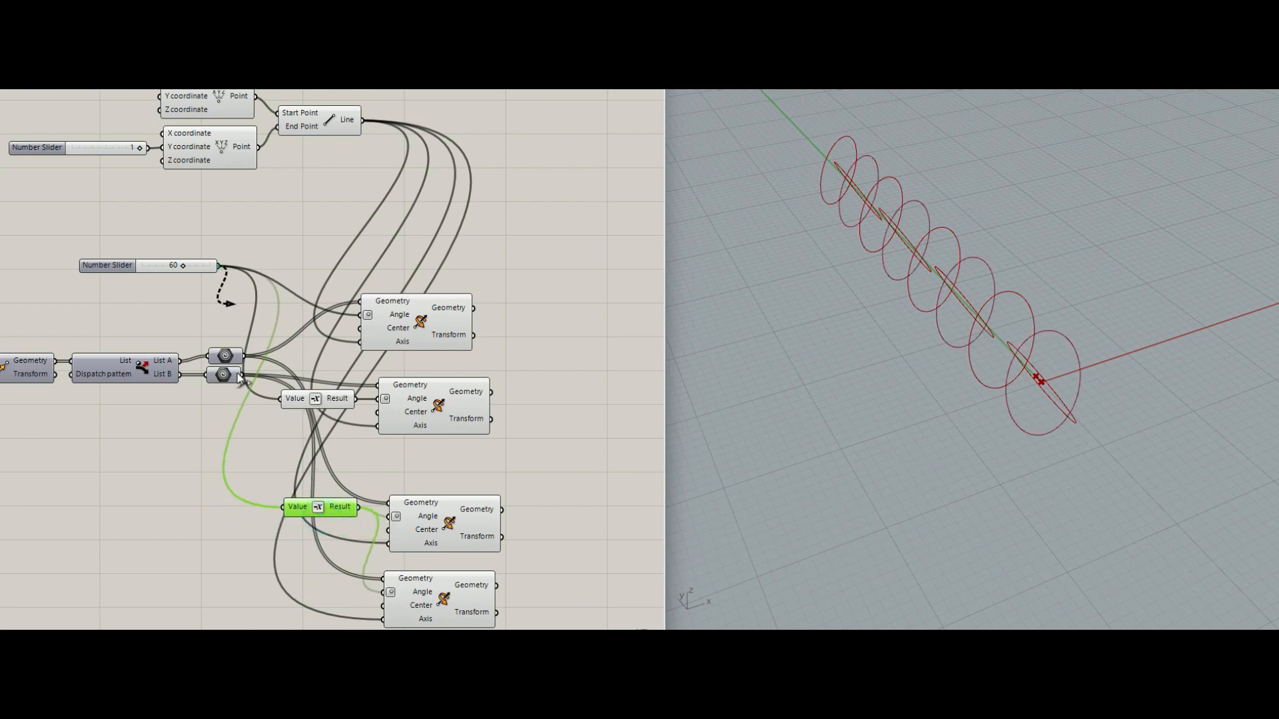
{"action": "left_click_drag", "start_coordinate": [237, 373], "coordinate": [384, 592]}
{"action": "left_click", "coordinate": [439, 599]}
{"action": "left_click", "coordinate": [453, 528]}
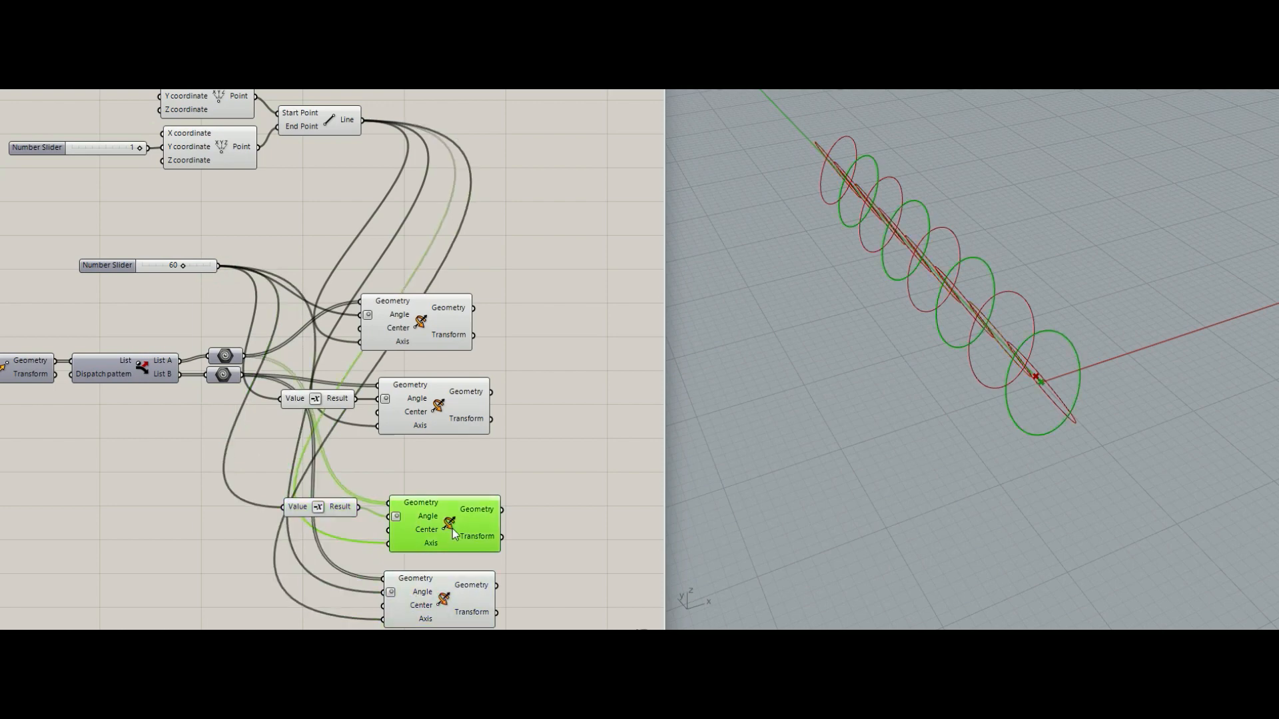
Align the original Rotate 3D pair and arrange the duplicated pair and its Negative component neatly beneath them.
{"action": "left_click", "coordinate": [453, 402]}
{"action": "left_click_drag", "start_coordinate": [435, 322], "coordinate": [457, 337]}
{"action": "left_click", "coordinate": [445, 391]}
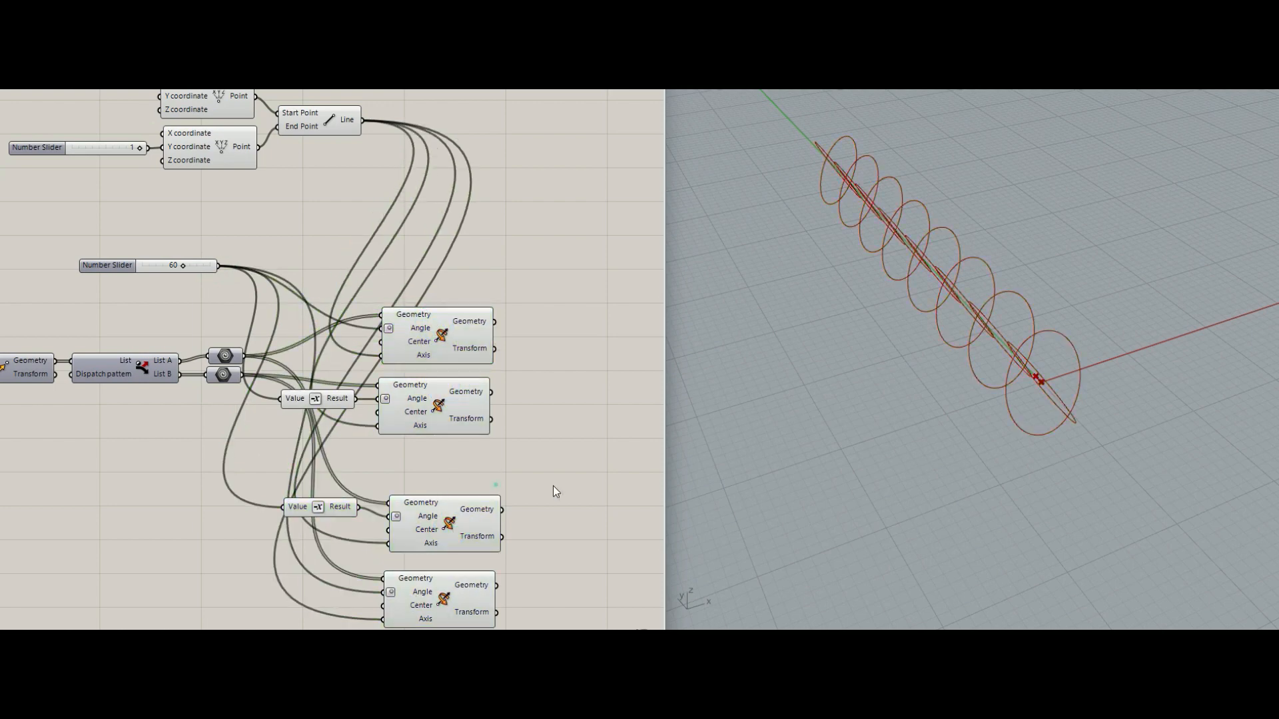
{"action": "left_click_drag", "start_coordinate": [531, 487], "coordinate": [280, 622]}
{"action": "left_click_drag", "start_coordinate": [448, 602], "coordinate": [440, 583]}
{"action": "left_click", "coordinate": [558, 504]}
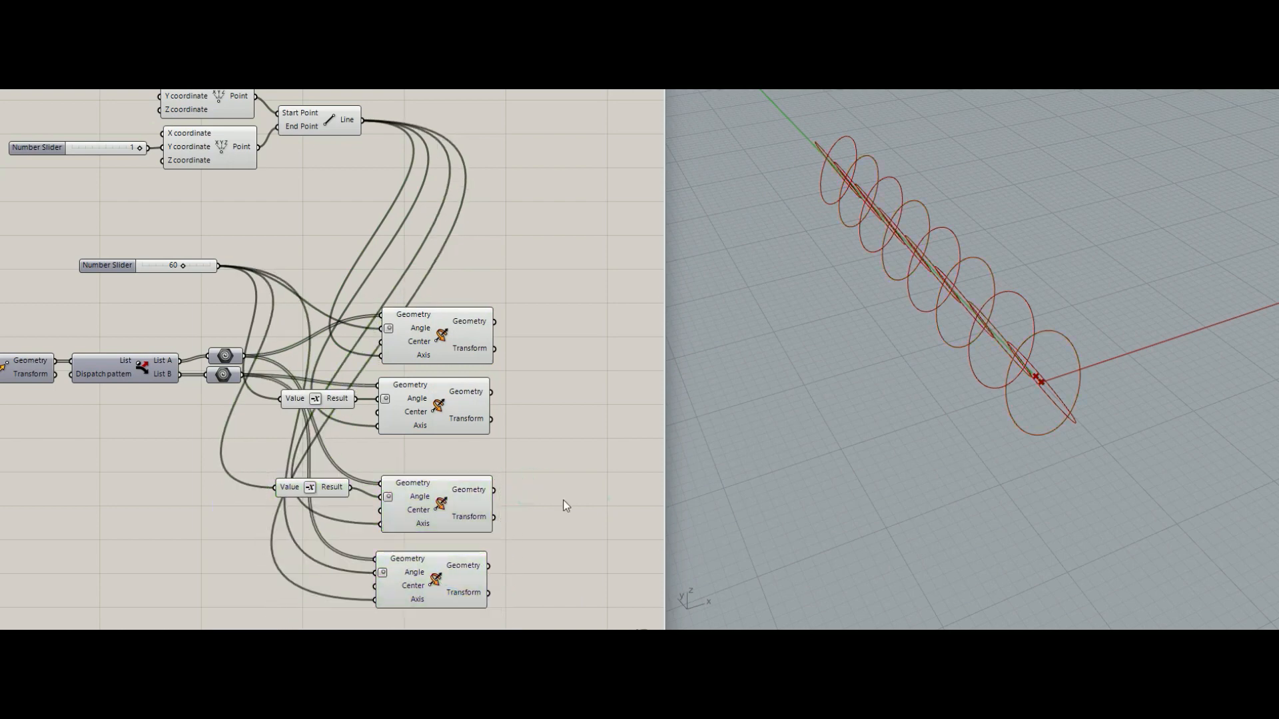
{"action": "left_click_drag", "start_coordinate": [445, 498], "coordinate": [439, 511]}
{"action": "left_click_drag", "start_coordinate": [338, 487], "coordinate": [350, 509]}
{"action": "left_click", "coordinate": [471, 451]}
{"action": "right_click_drag", "start_coordinate": [553, 446], "coordinate": [461, 439]}
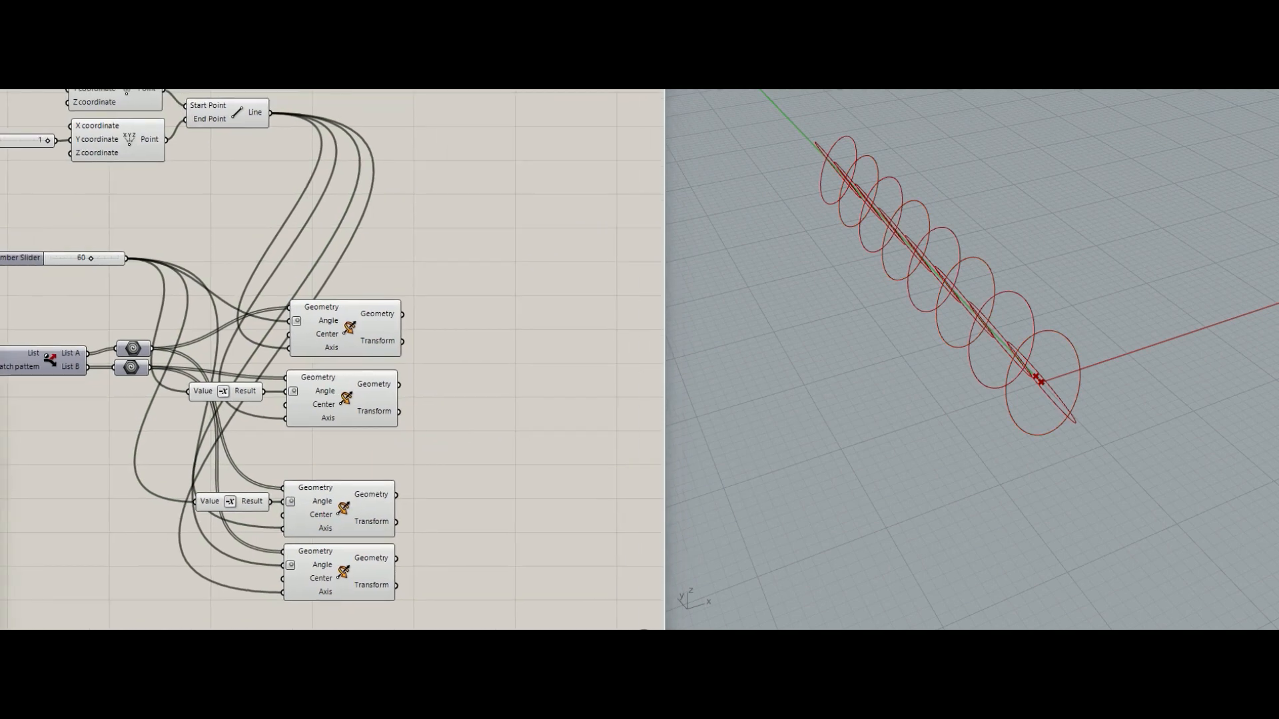
Add a Merge component and feed it the Geometry outputs of the upper two Rotate 3D components through D1 and D2.
{"action": "double_click", "coordinate": [524, 373]}
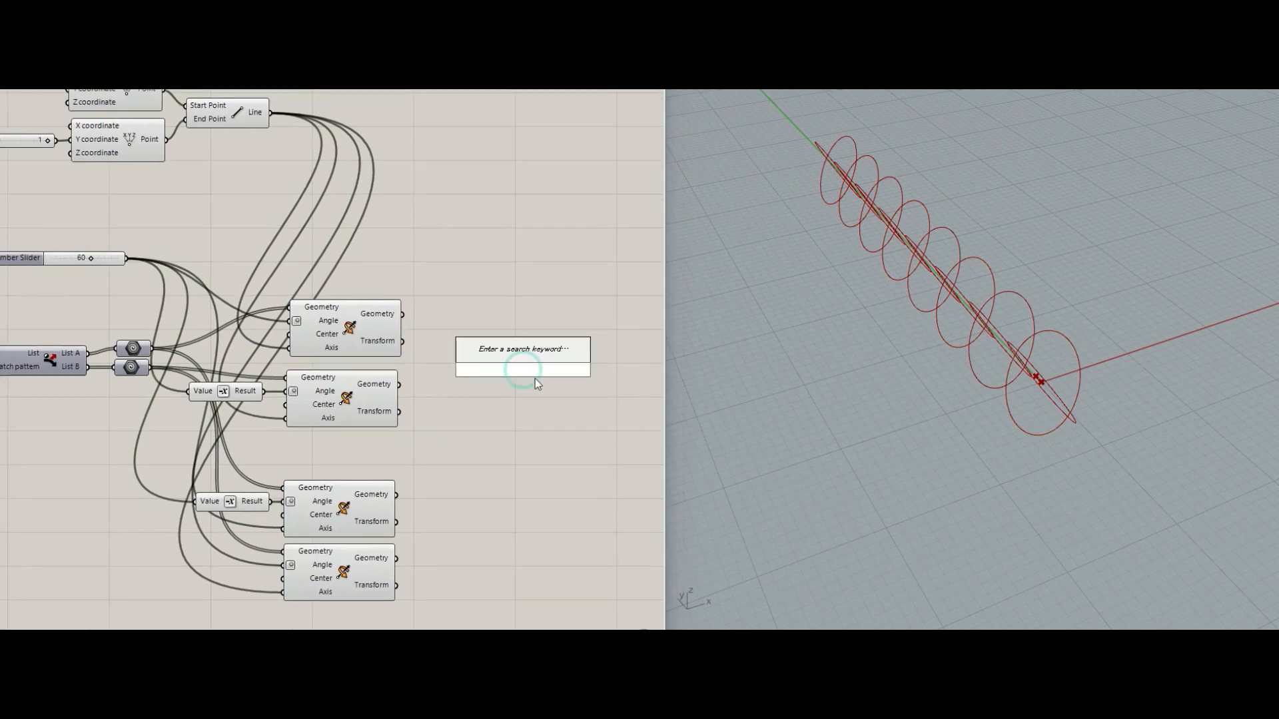
{"action": "type", "text": "merge"}
{"action": "key", "text": "Return"}
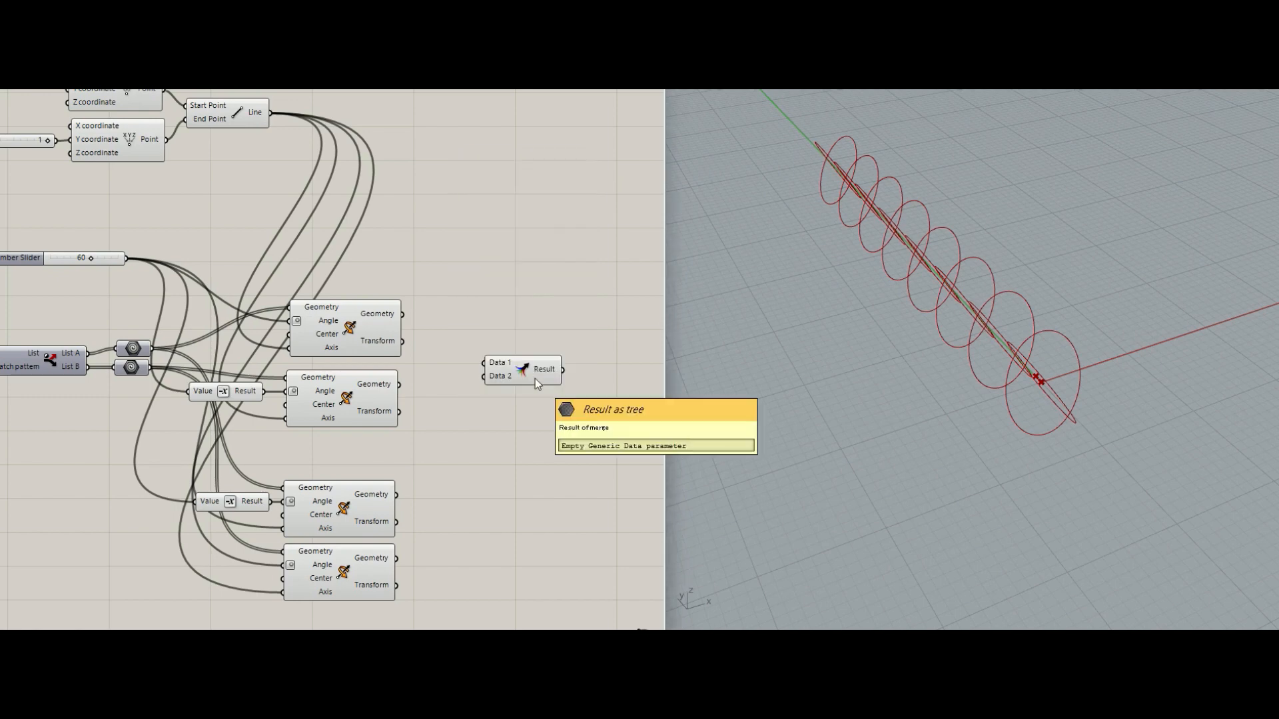
{"action": "scroll", "coordinate": [534, 378], "scroll_direction": "up", "scroll_amount": 2}
{"action": "left_click_drag", "start_coordinate": [536, 378], "coordinate": [494, 384]}
{"action": "left_click_drag", "start_coordinate": [351, 291], "coordinate": [448, 365]}
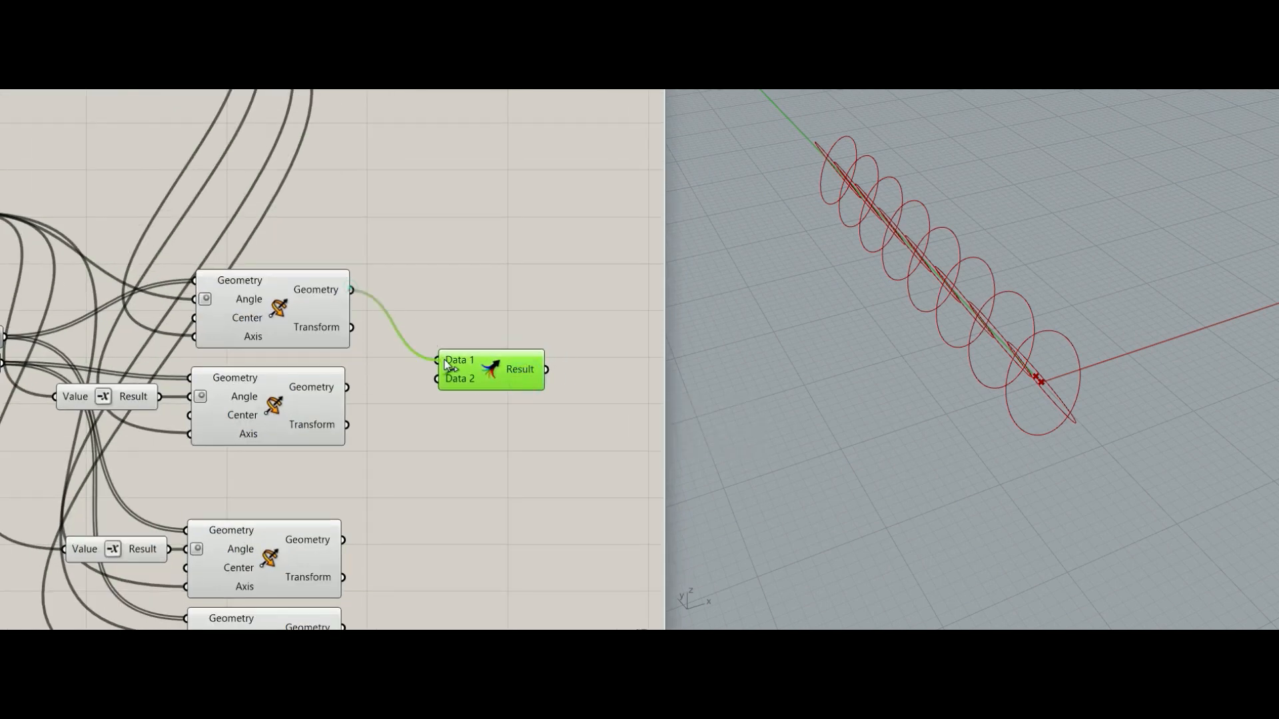
{"action": "left_click_drag", "start_coordinate": [347, 386], "coordinate": [437, 588]}
Duplicate the Merge for the lower Rotate 3D pair, wire their Geometry outputs into D1 and D2, and align both Merge components.
{"action": "left_click", "coordinate": [482, 375]}
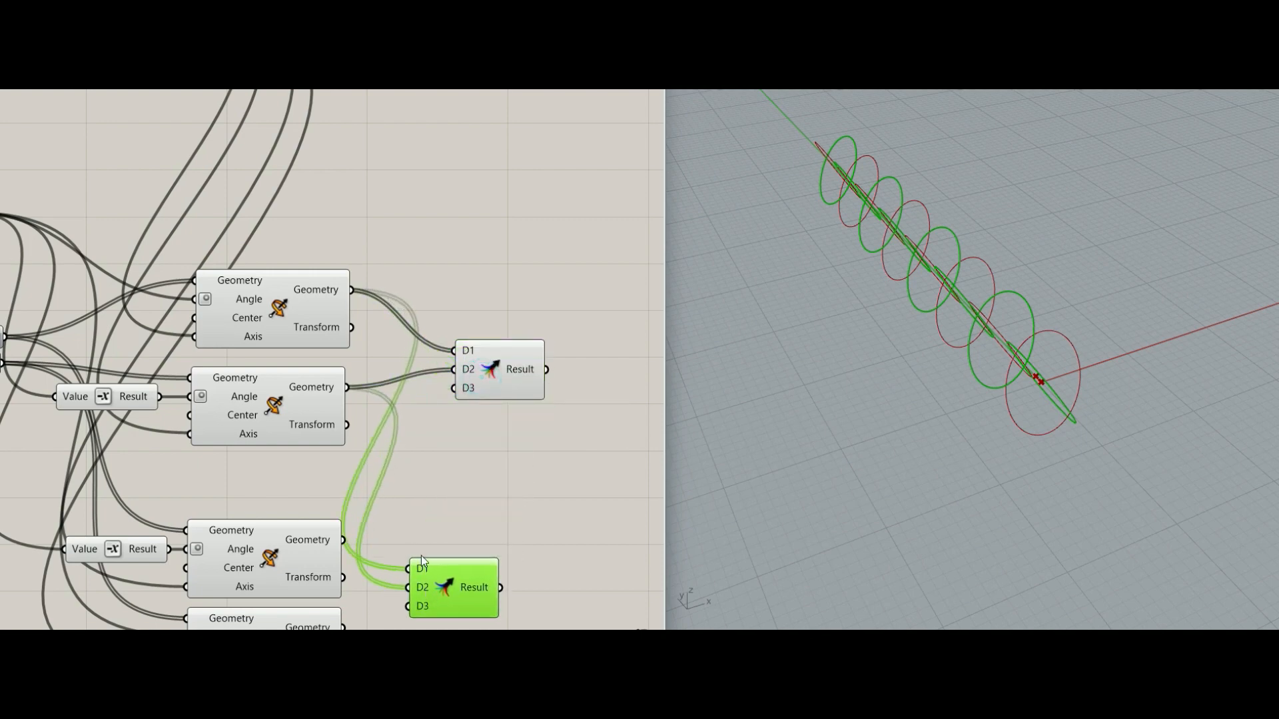
{"action": "right_click_drag", "start_coordinate": [420, 521], "coordinate": [414, 383]}
{"action": "left_click_drag", "start_coordinate": [338, 403], "coordinate": [338, 489]}
{"action": "mouse_move", "coordinate": [455, 456]}
{"action": "left_mouse_down"}
{"action": "mouse_move", "coordinate": [481, 468]}
{"action": "mouse_move", "coordinate": [445, 476]}
{"action": "left_mouse_up"}
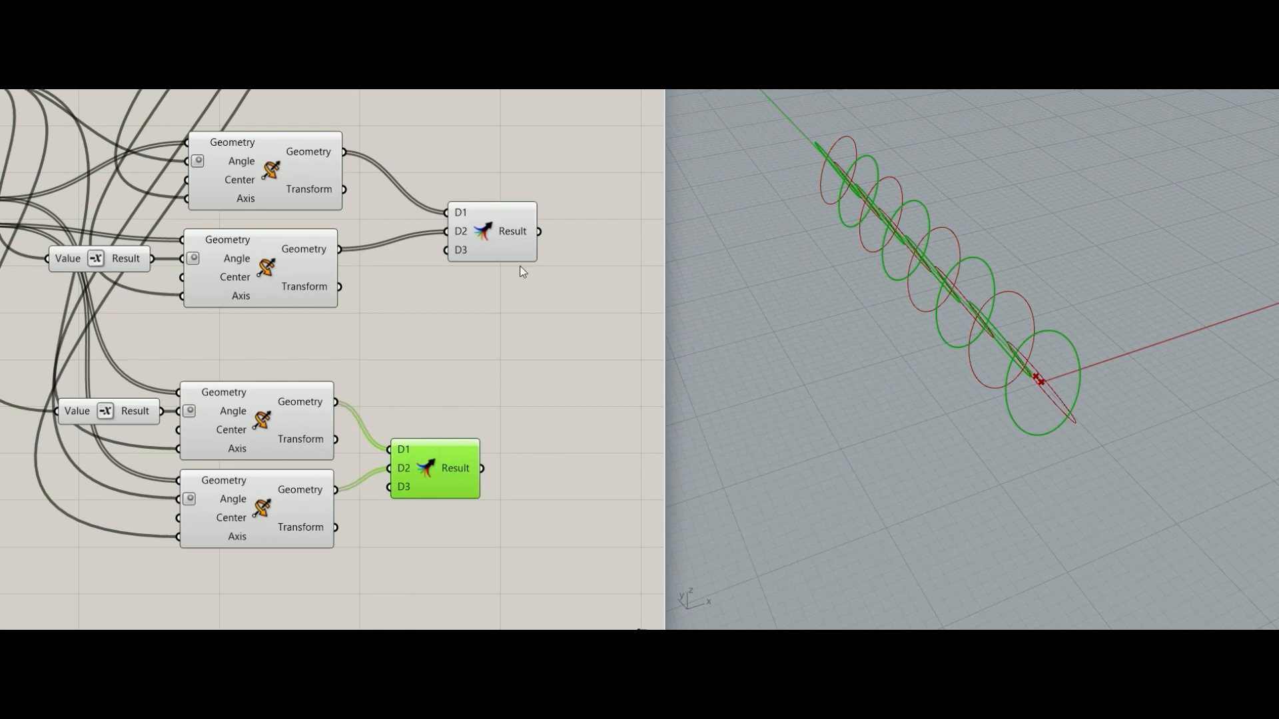
{"action": "left_click_drag", "start_coordinate": [511, 241], "coordinate": [458, 224]}
{"action": "left_click", "coordinate": [502, 306]}
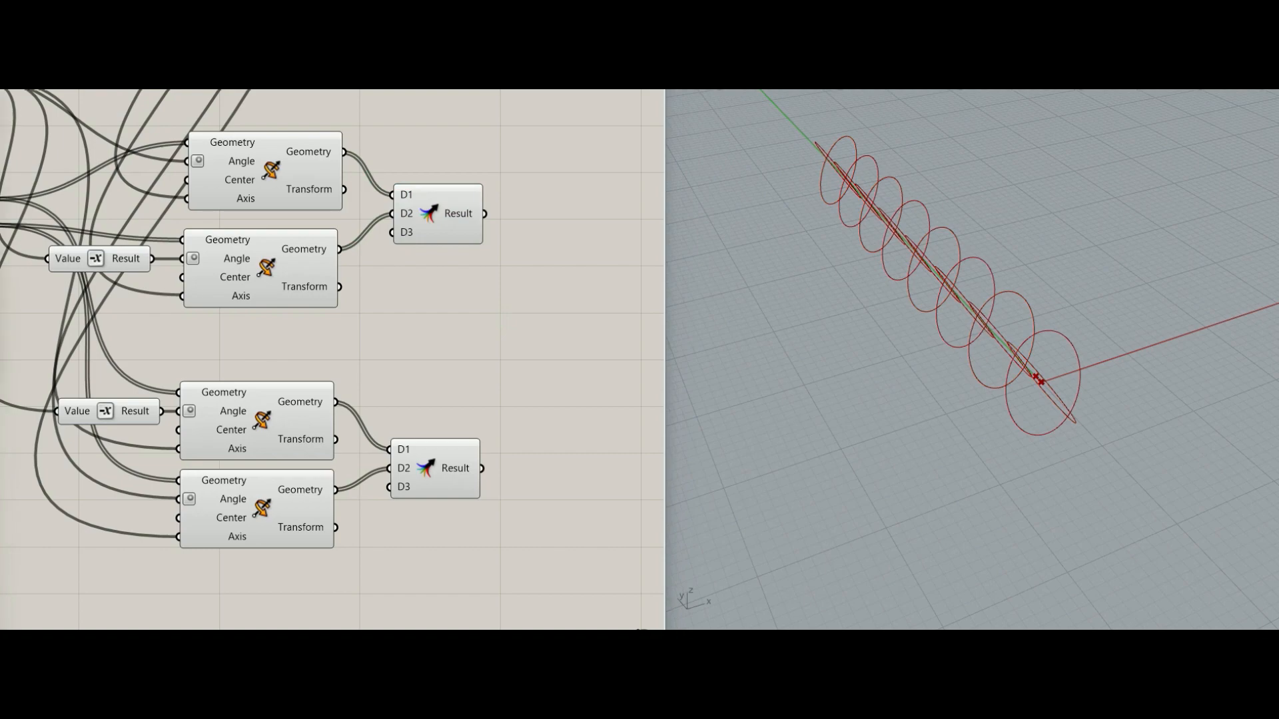
Add a Multiplication component above the upper Merge.
{"action": "scroll", "coordinate": [512, 313], "scroll_direction": "down", "scroll_amount": 5}
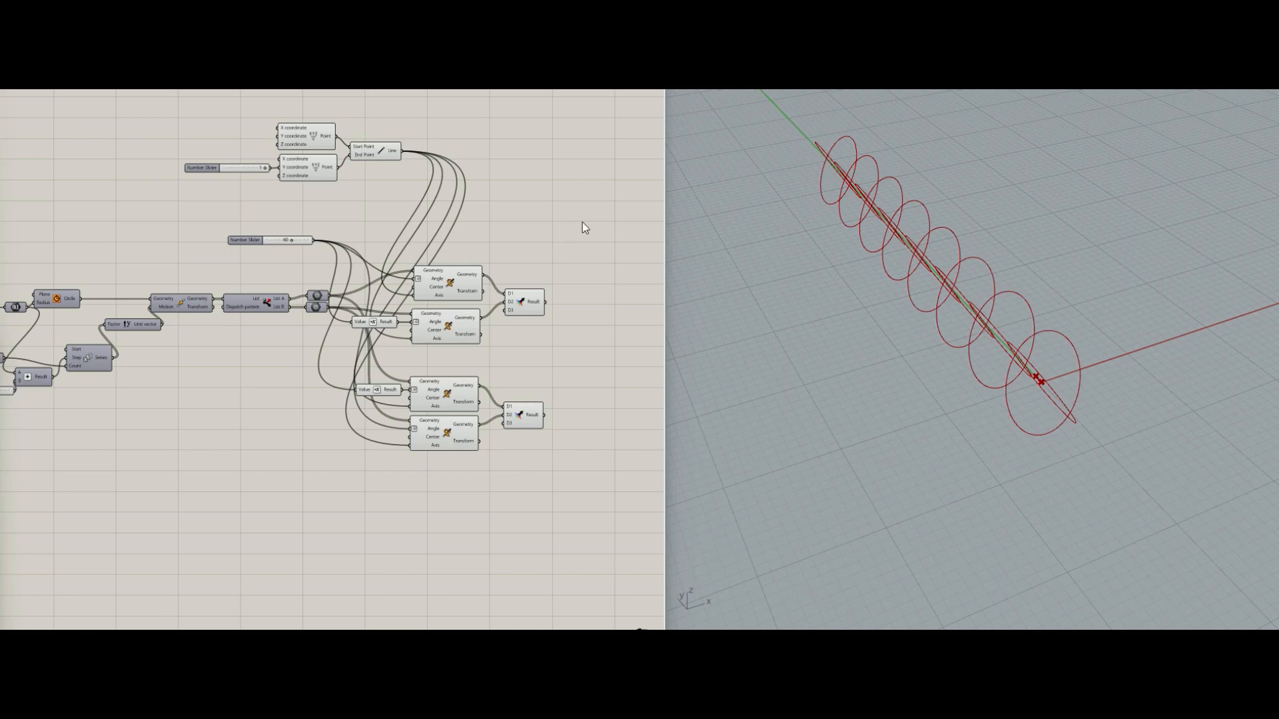
{"action": "scroll", "coordinate": [500, 259], "scroll_direction": "up", "scroll_amount": 2}
{"action": "double_click", "coordinate": [494, 274]}
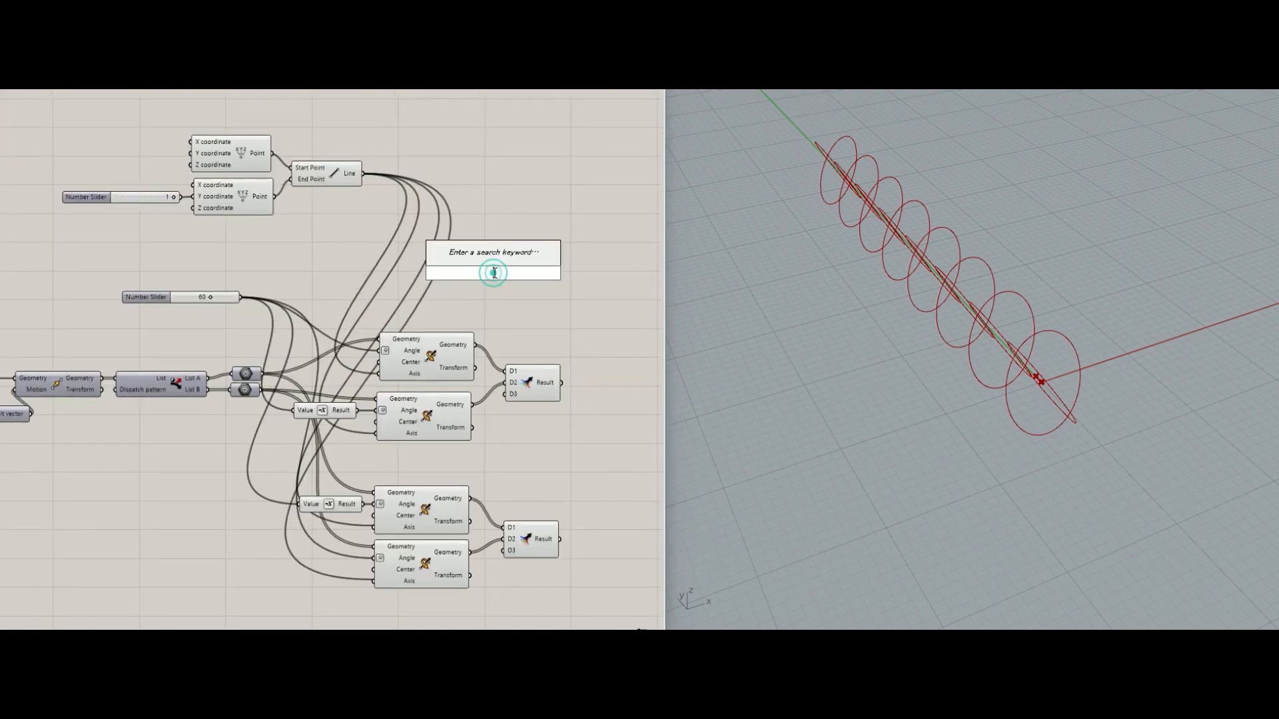
{"action": "type", "text": "*"}
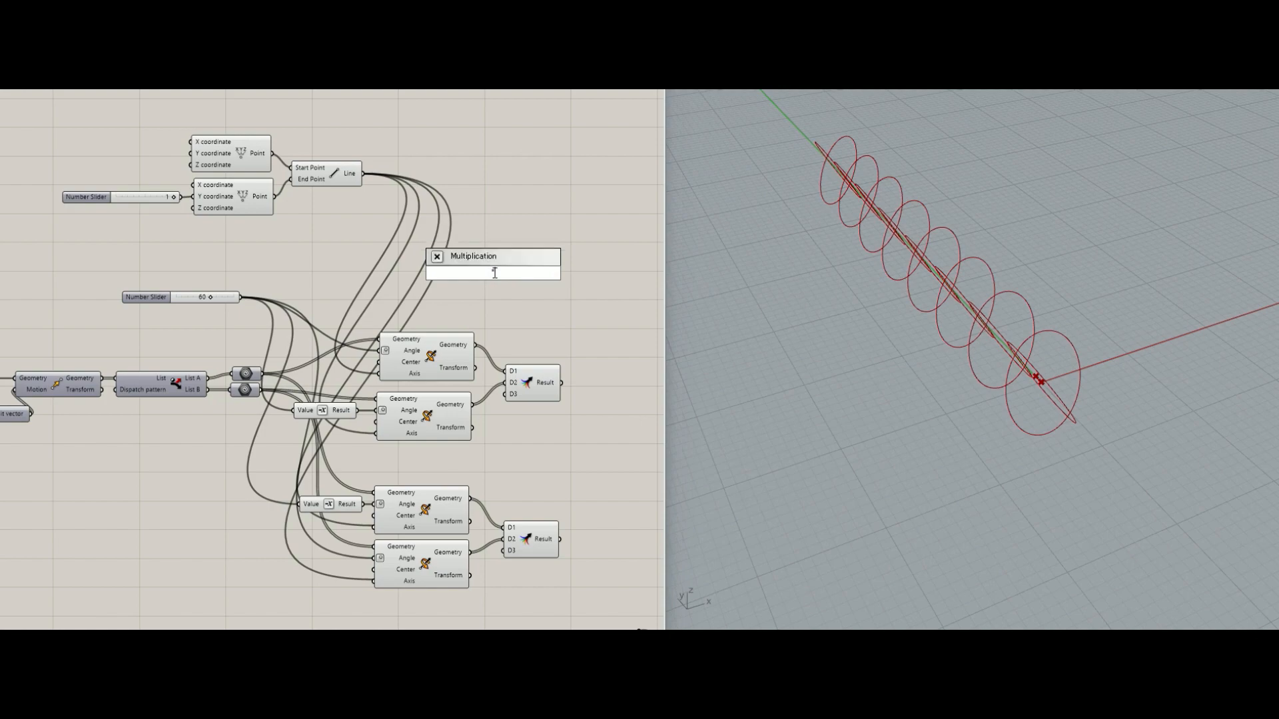
{"action": "key", "text": "Return"}
{"action": "left_click", "coordinate": [491, 275]}
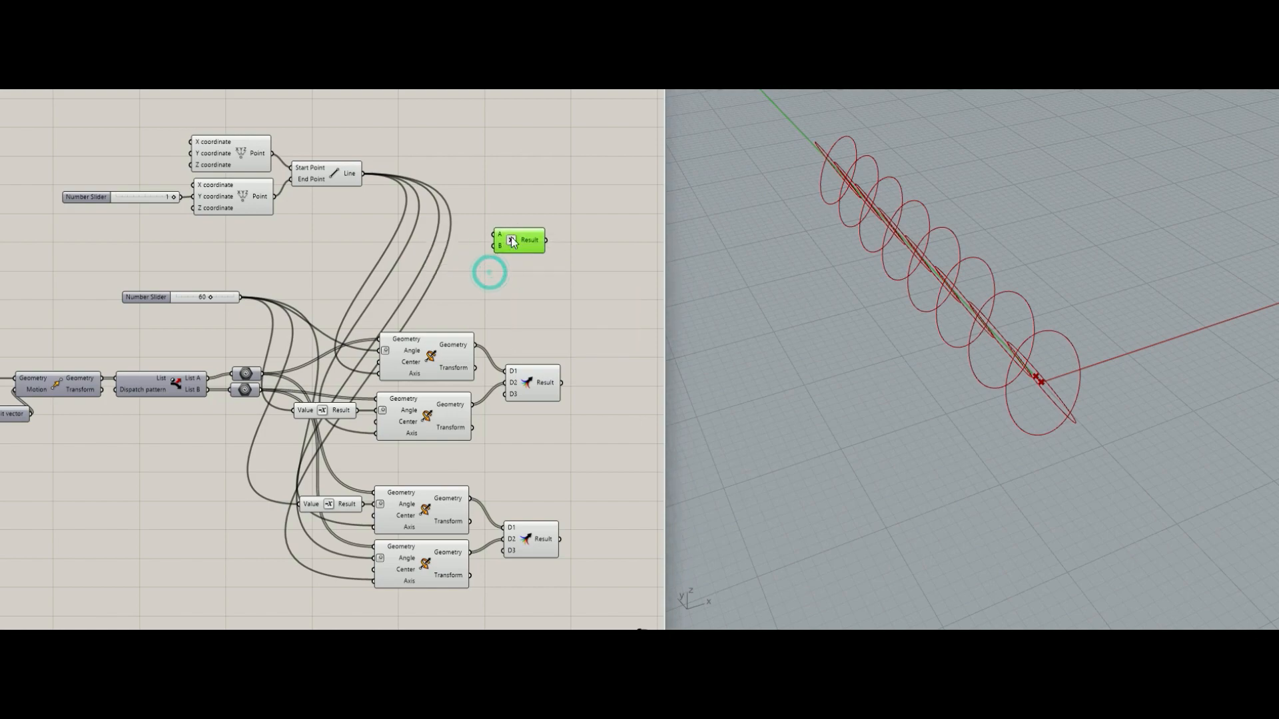
{"action": "scroll", "coordinate": [493, 273], "scroll_direction": "up", "scroll_amount": 3}
{"action": "left_click", "coordinate": [498, 322]}
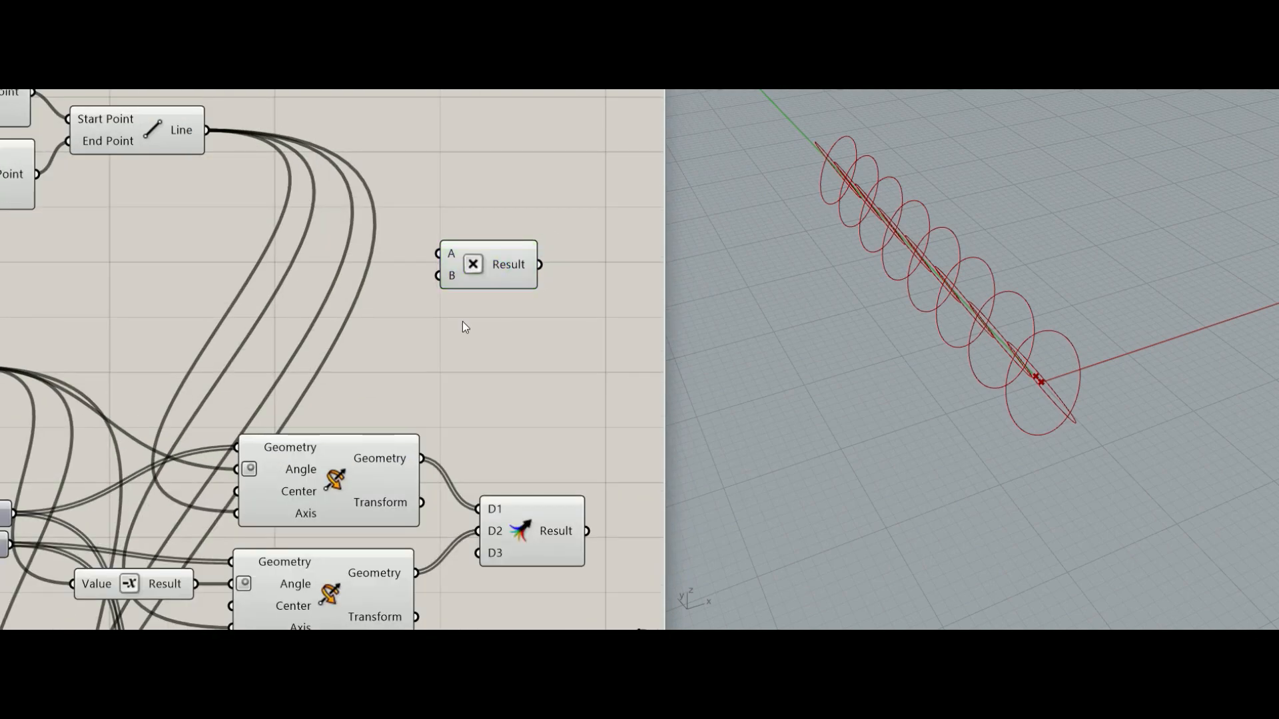
Add a Cosine component beside the Multiplication and set its Value input to Degrees.
{"action": "double_click", "coordinate": [462, 321]}
{"action": "type", "text": "co"}
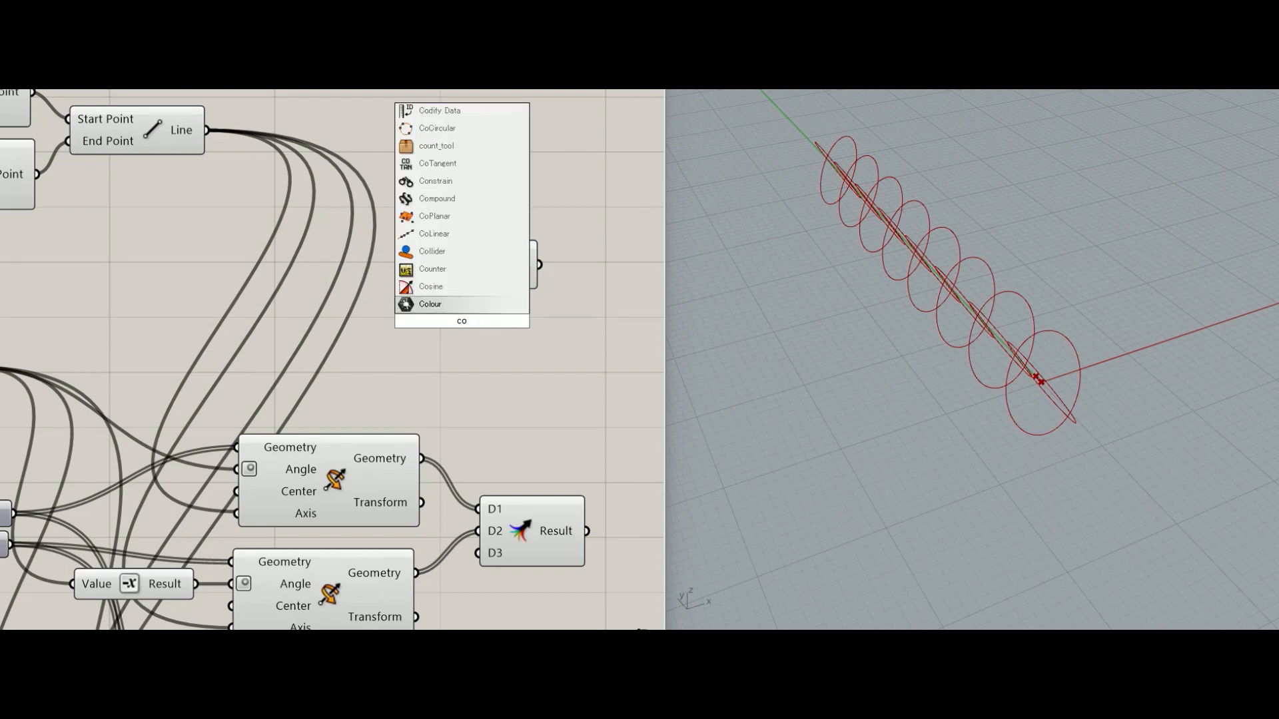
{"action": "key", "text": "Up"}
{"action": "key", "text": "Return"}
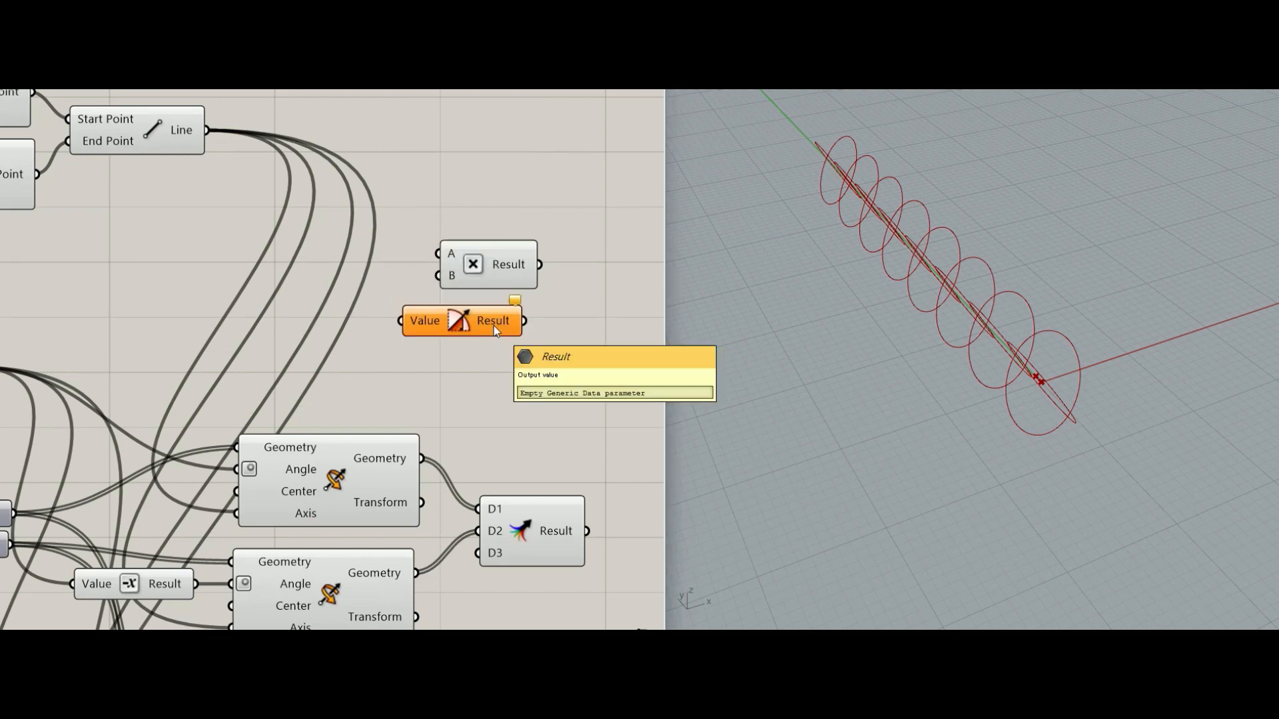
{"action": "left_click_drag", "start_coordinate": [494, 325], "coordinate": [366, 303]}
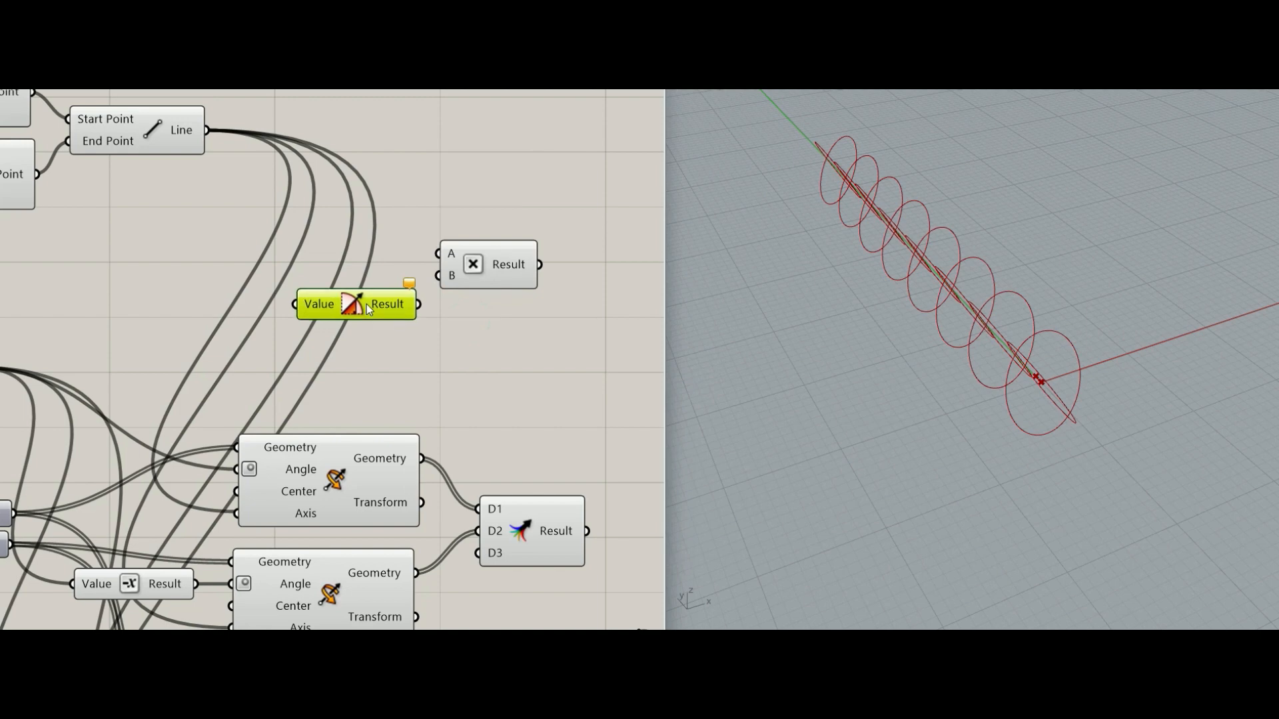
{"action": "right_click", "coordinate": [315, 307]}
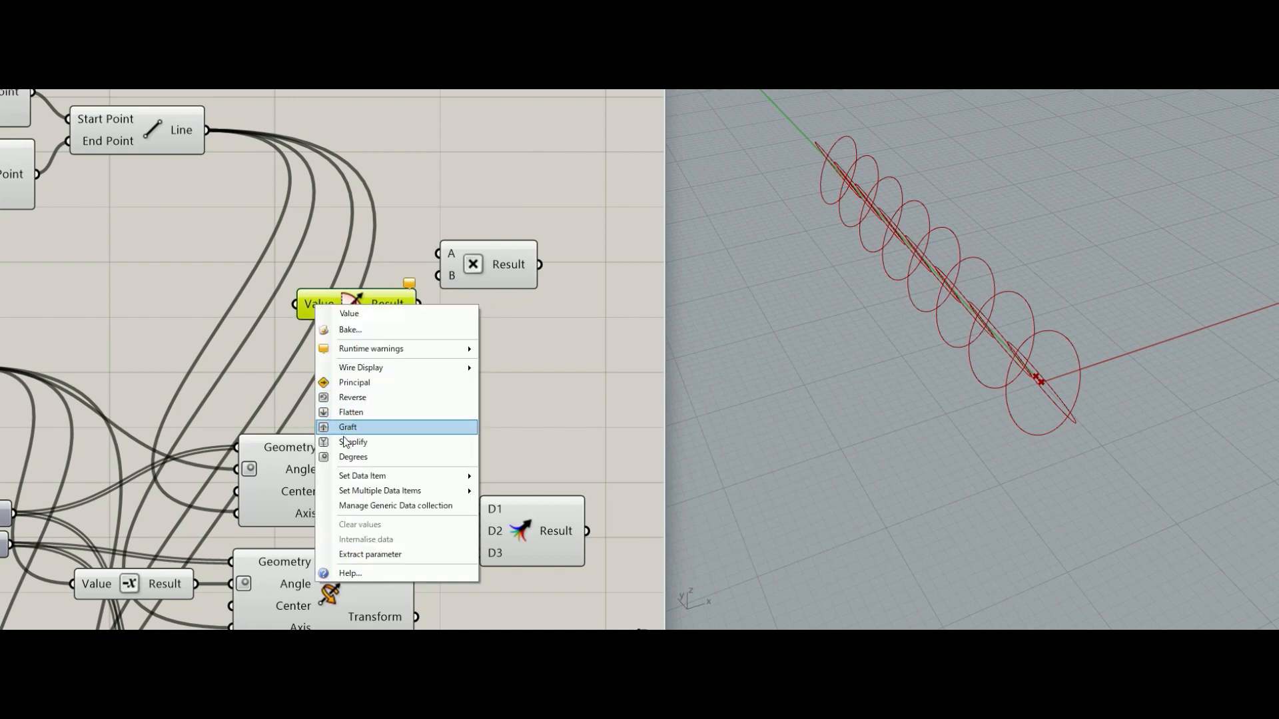
{"action": "left_click", "coordinate": [353, 457]}
Connect the 60 slider to the Cosine's Value and the Cosine's Result to the Multiplication's B input.
{"action": "left_click_drag", "start_coordinate": [444, 277], "coordinate": [390, 278]}
{"action": "right_click_drag", "start_coordinate": [340, 320], "coordinate": [521, 307]}
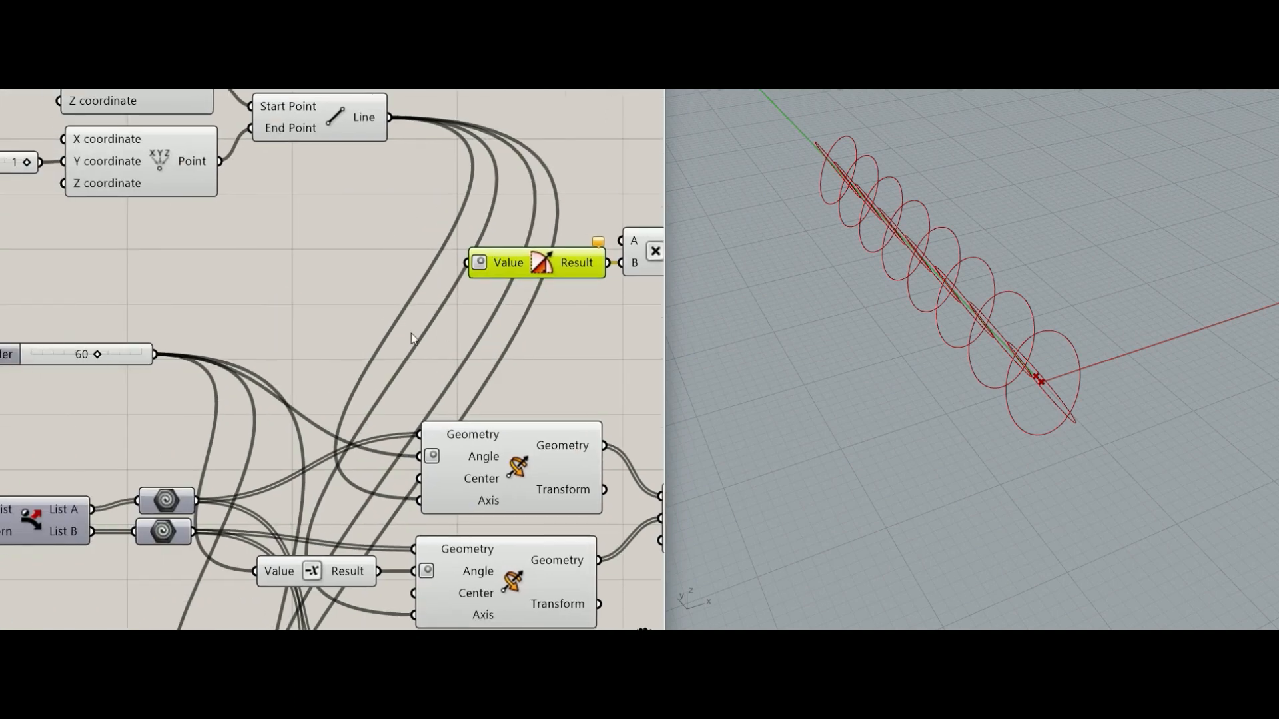
{"action": "scroll", "coordinate": [410, 333], "scroll_direction": "down", "scroll_amount": 1}
{"action": "left_click_drag", "start_coordinate": [191, 351], "coordinate": [494, 297]}
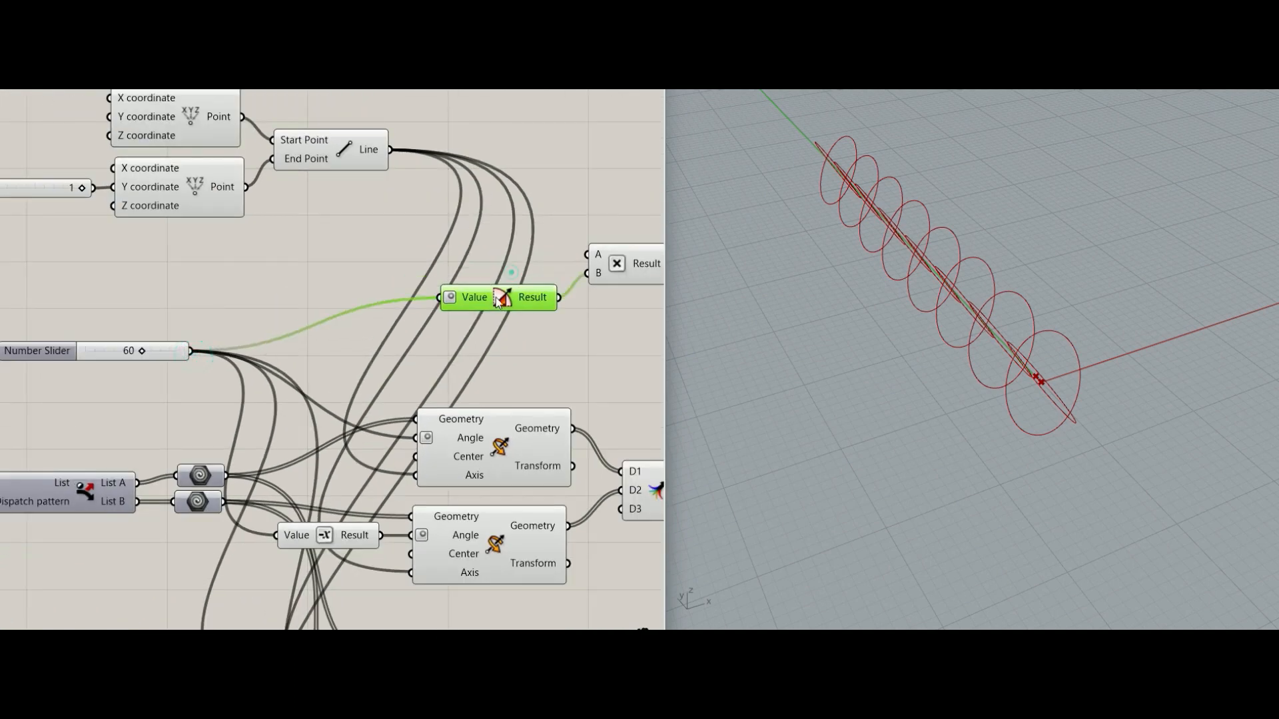
Connect the Number parameter that drives the circle radius to the Multiplication's A input.
{"action": "right_click_drag", "start_coordinate": [588, 329], "coordinate": [469, 353]}
{"action": "left_click_drag", "start_coordinate": [510, 291], "coordinate": [161, 308]}
{"action": "scroll", "coordinate": [436, 288], "scroll_direction": "down", "scroll_amount": 8}
{"action": "scroll", "coordinate": [277, 305], "scroll_direction": "up", "scroll_amount": 6}
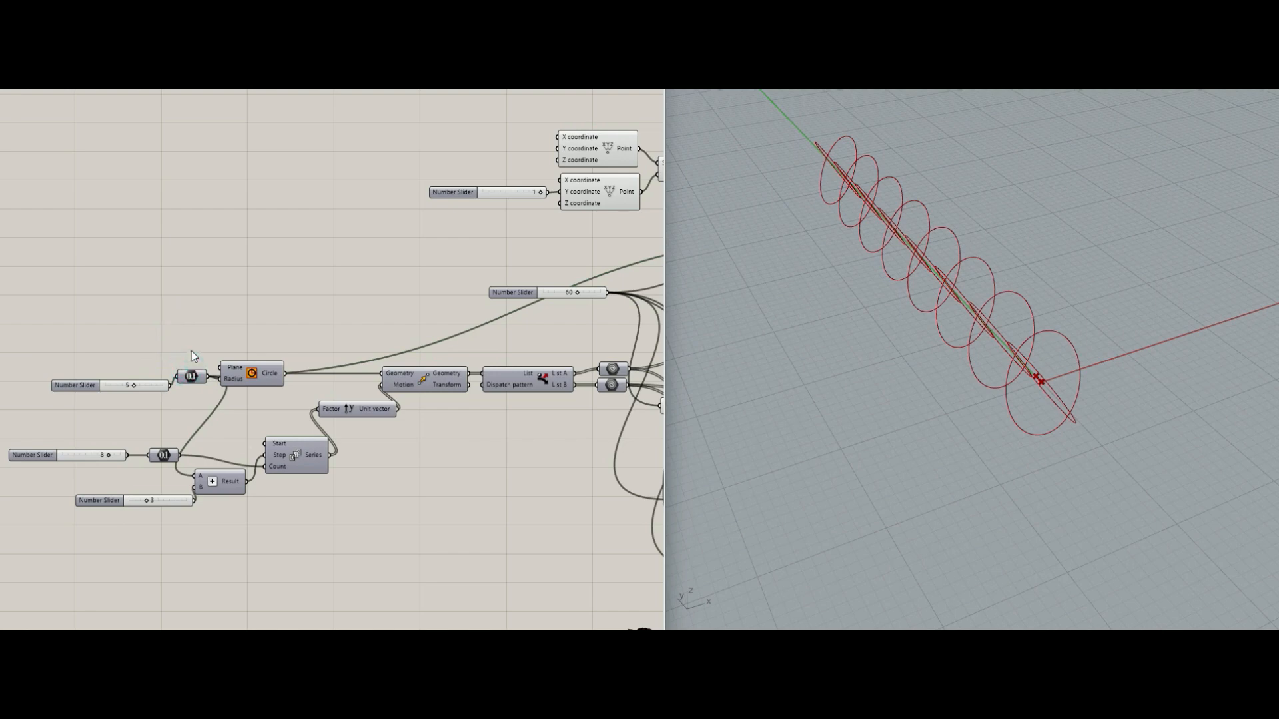
Move the radius slider and its Number parameter up and away from the Circle component to clear the wires.
{"action": "left_click_drag", "start_coordinate": [191, 349], "coordinate": [86, 415]}
{"action": "left_click_drag", "start_coordinate": [194, 373], "coordinate": [134, 331]}
{"action": "left_click", "coordinate": [157, 365]}
{"action": "left_click", "coordinate": [314, 329]}
Review the Multiplication wiring and check which circles in the viewport belong to the Merge components.
{"action": "right_click_drag", "start_coordinate": [605, 323], "coordinate": [311, 328]}
{"action": "scroll", "coordinate": [420, 315], "scroll_direction": "down", "scroll_amount": 2}
{"action": "right_click_drag", "start_coordinate": [487, 301], "coordinate": [314, 351]}
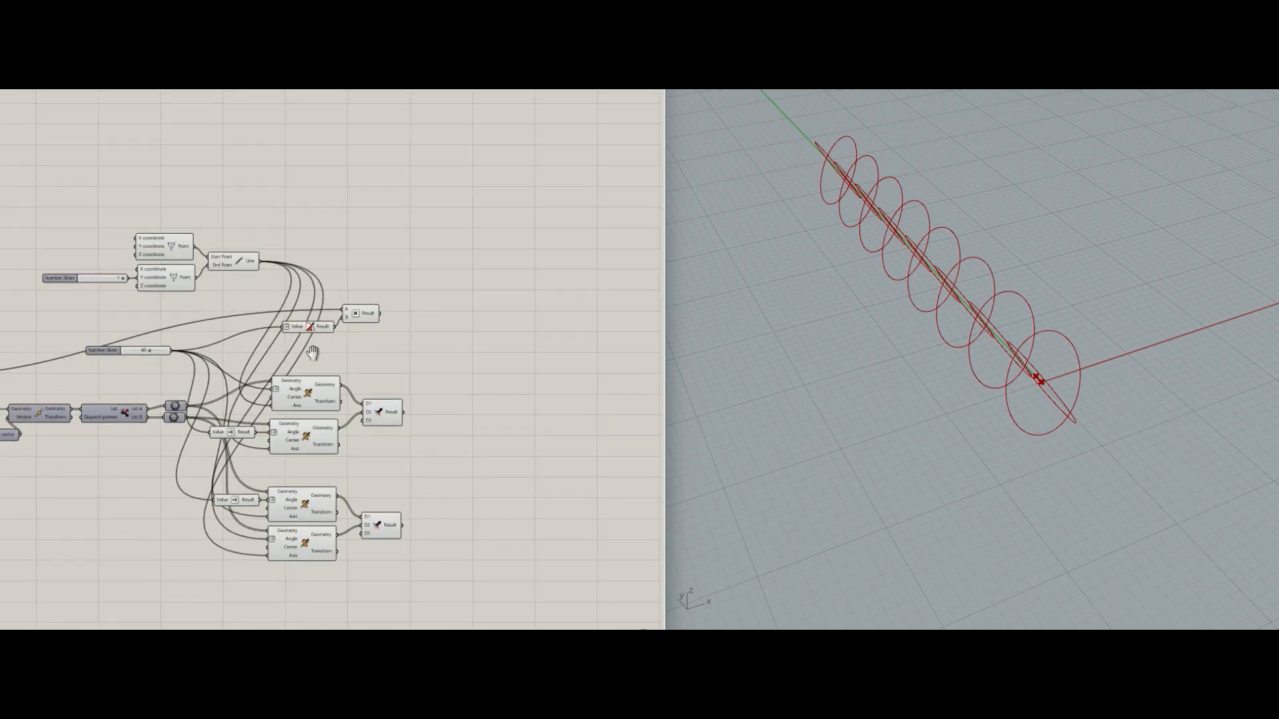
{"action": "scroll", "coordinate": [346, 309], "scroll_direction": "up", "scroll_amount": 4}
{"action": "left_click", "coordinate": [370, 310]}
{"action": "left_click", "coordinate": [407, 381]}
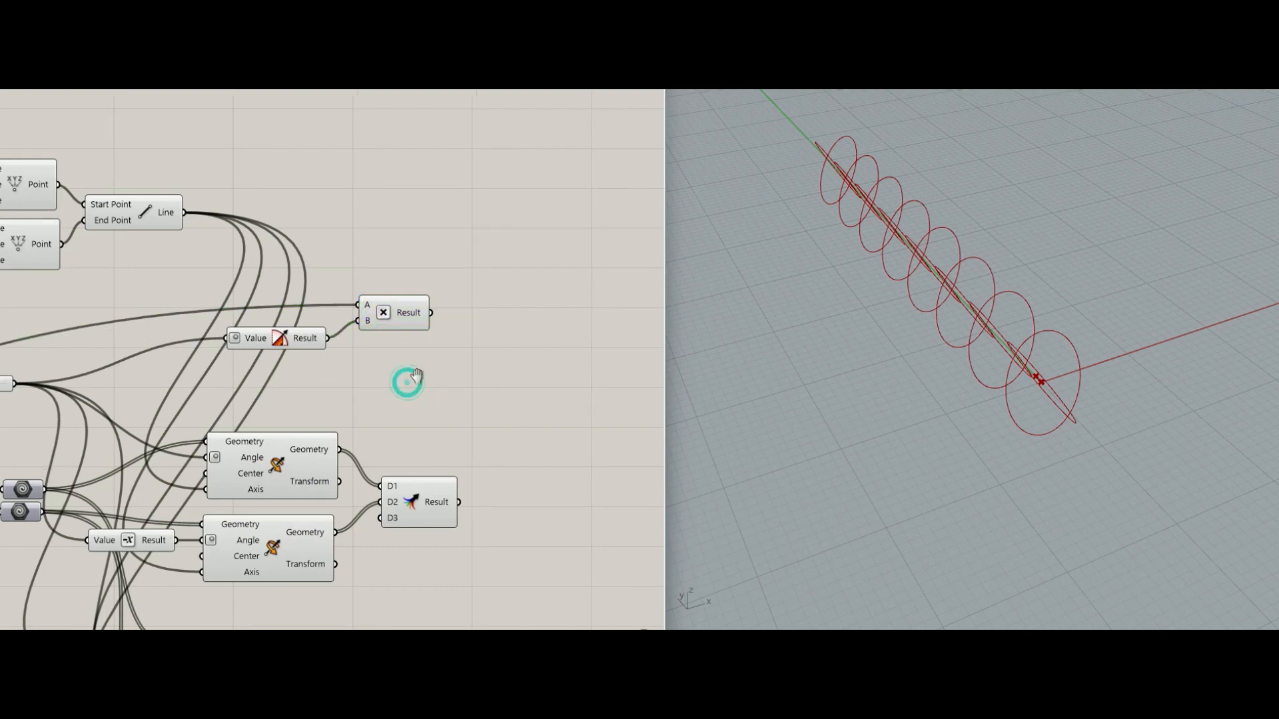
{"action": "right_click_drag", "start_coordinate": [407, 381], "coordinate": [388, 380]}
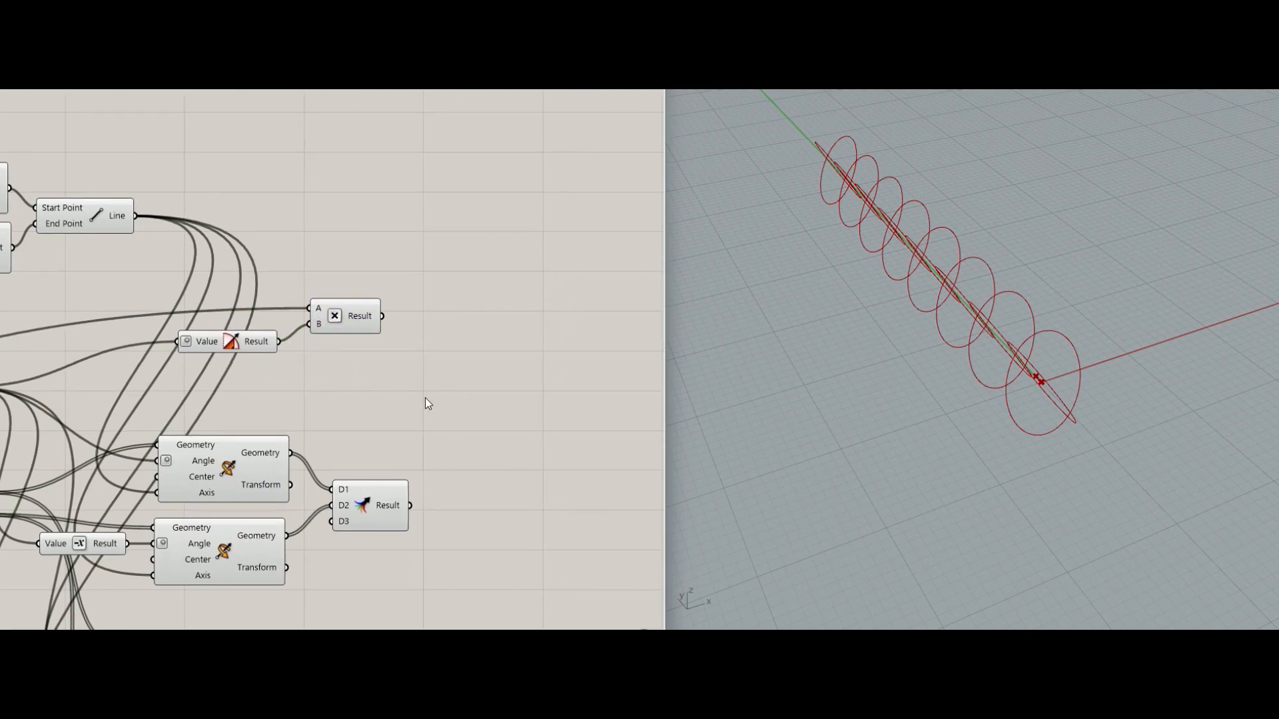
{"action": "right_click_drag", "start_coordinate": [410, 416], "coordinate": [418, 238]}
{"action": "left_click", "coordinate": [353, 316]}
{"action": "left_click", "coordinate": [397, 408]}
{"action": "left_click", "coordinate": [351, 510]}
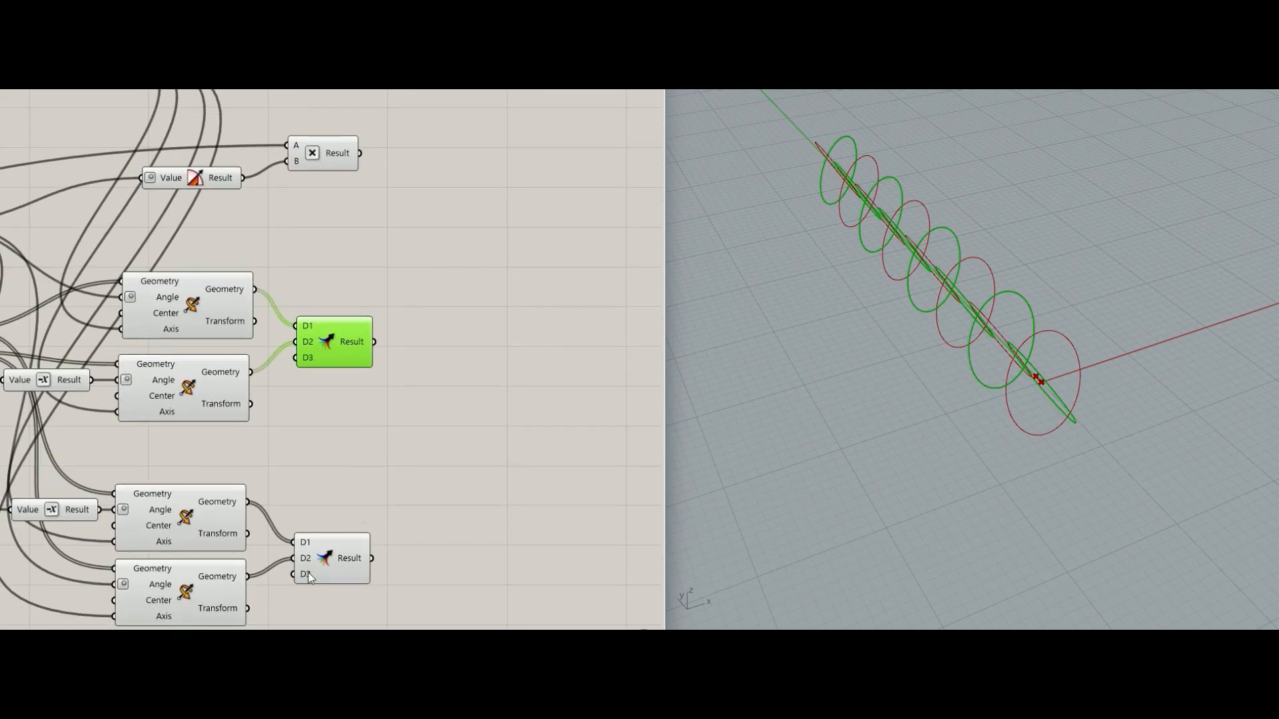
{"action": "left_click", "coordinate": [380, 466]}
Add two Group components and feed the Objects input of each from one of the Merge results.
{"action": "scroll", "coordinate": [461, 349], "scroll_direction": "up", "scroll_amount": 2}
{"action": "right_click_drag", "start_coordinate": [460, 348], "coordinate": [446, 314]}
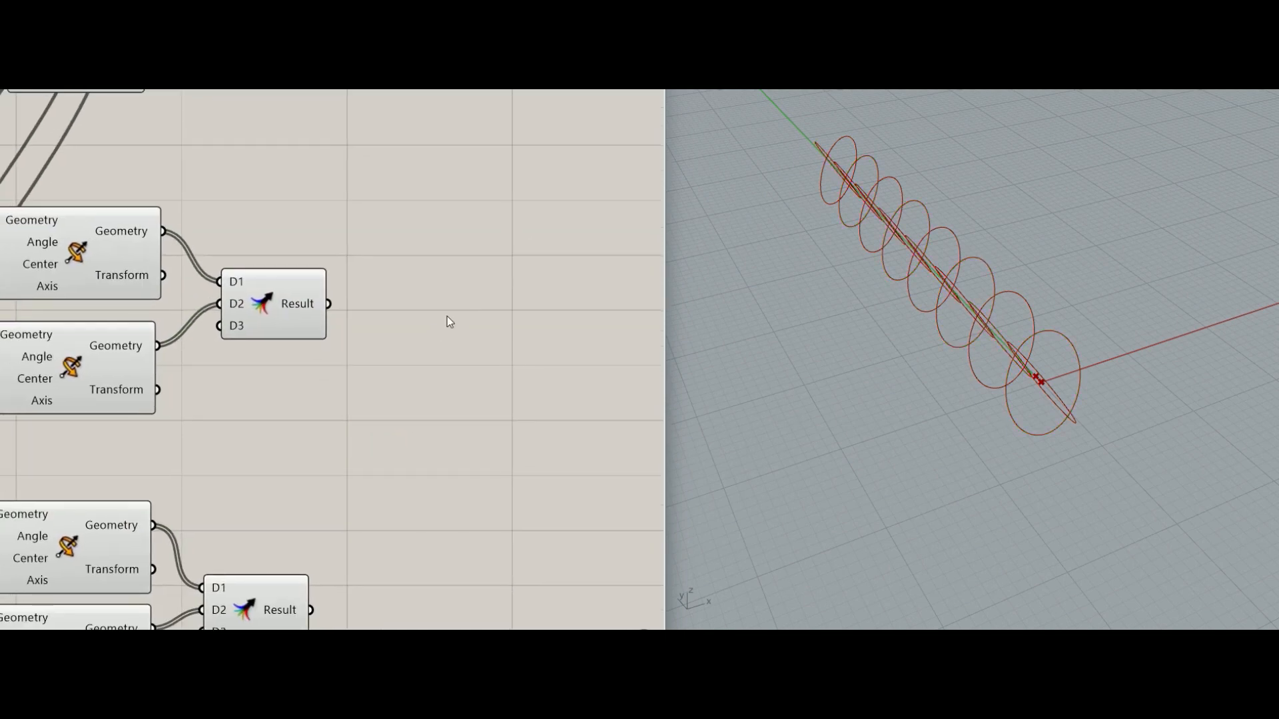
{"action": "scroll", "coordinate": [446, 317], "scroll_direction": "down", "scroll_amount": 1}
{"action": "double_click", "coordinate": [406, 343]}
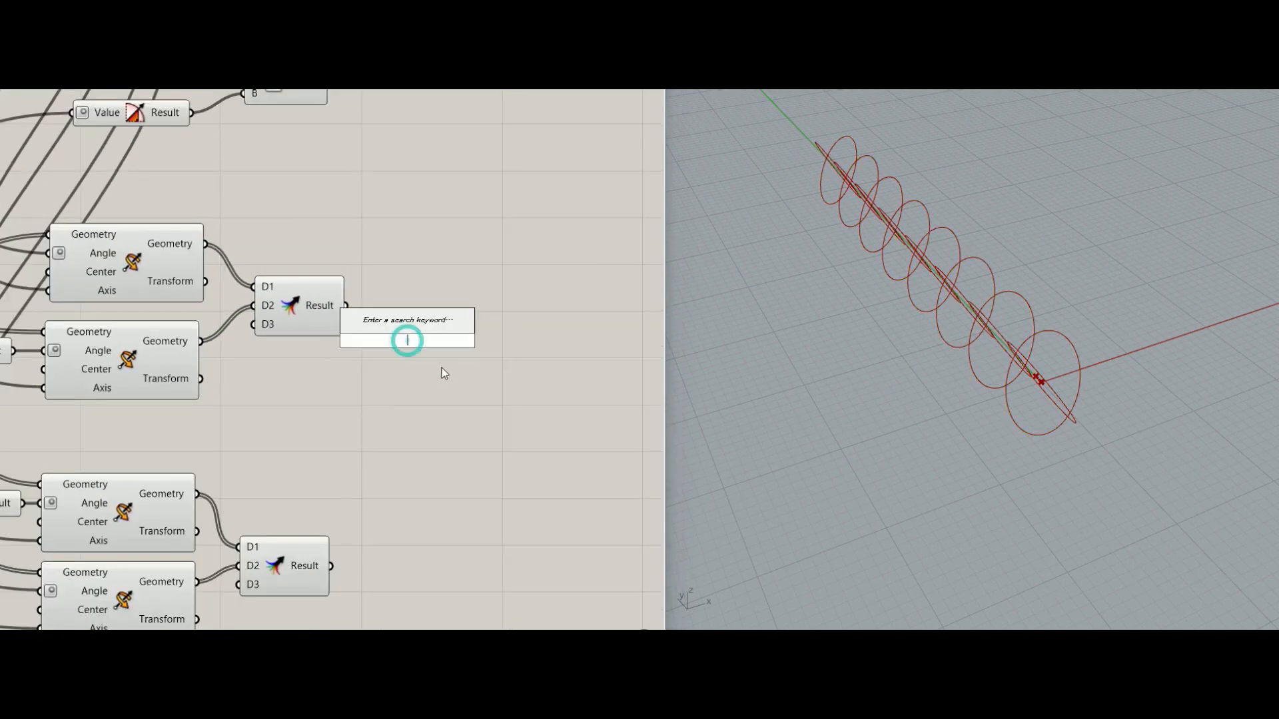
{"action": "type", "text": "grou"}
{"action": "key", "text": "Return"}
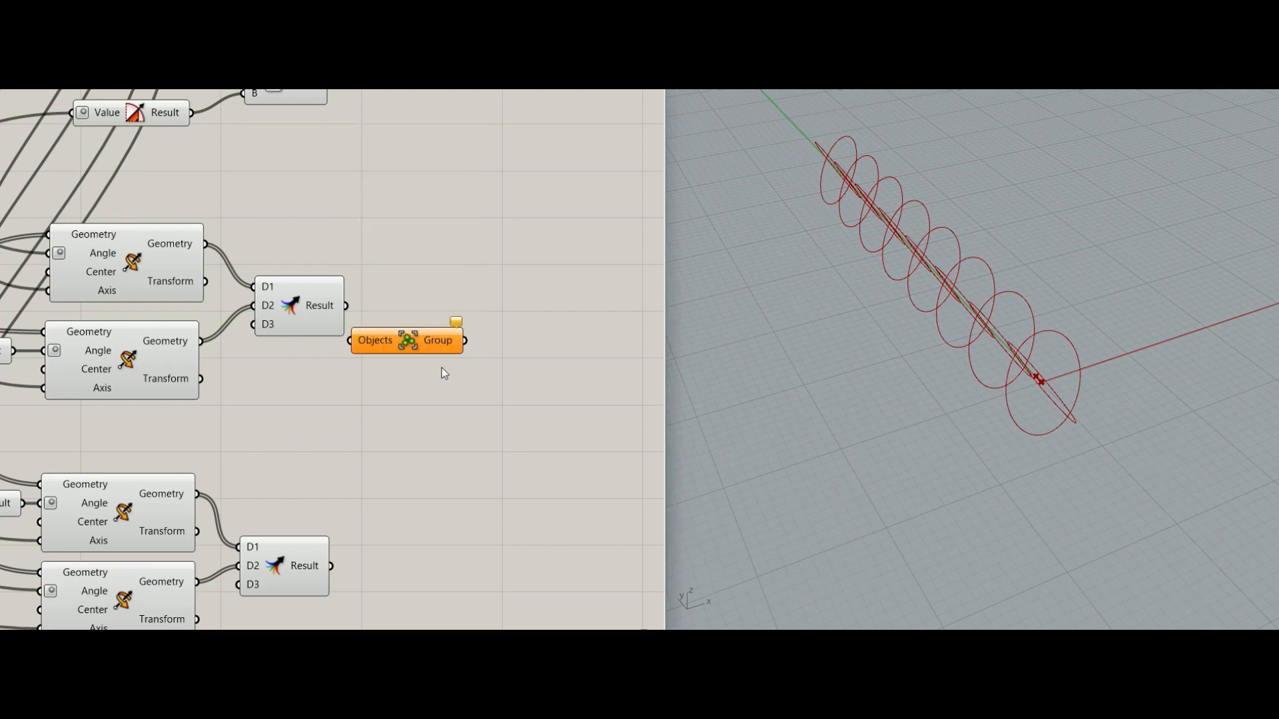
{"action": "mouse_move", "coordinate": [392, 341]}
{"action": "left_mouse_down"}
{"action": "mouse_move", "coordinate": [429, 302]}
{"action": "mouse_move", "coordinate": [381, 568]}
{"action": "mouse_move", "coordinate": [394, 574]}
{"action": "mouse_move", "coordinate": [363, 571]}
{"action": "left_mouse_up"}
{"action": "left_click_drag", "start_coordinate": [347, 306], "coordinate": [434, 308]}
{"action": "left_click", "coordinate": [436, 337]}
{"action": "left_click", "coordinate": [440, 307]}
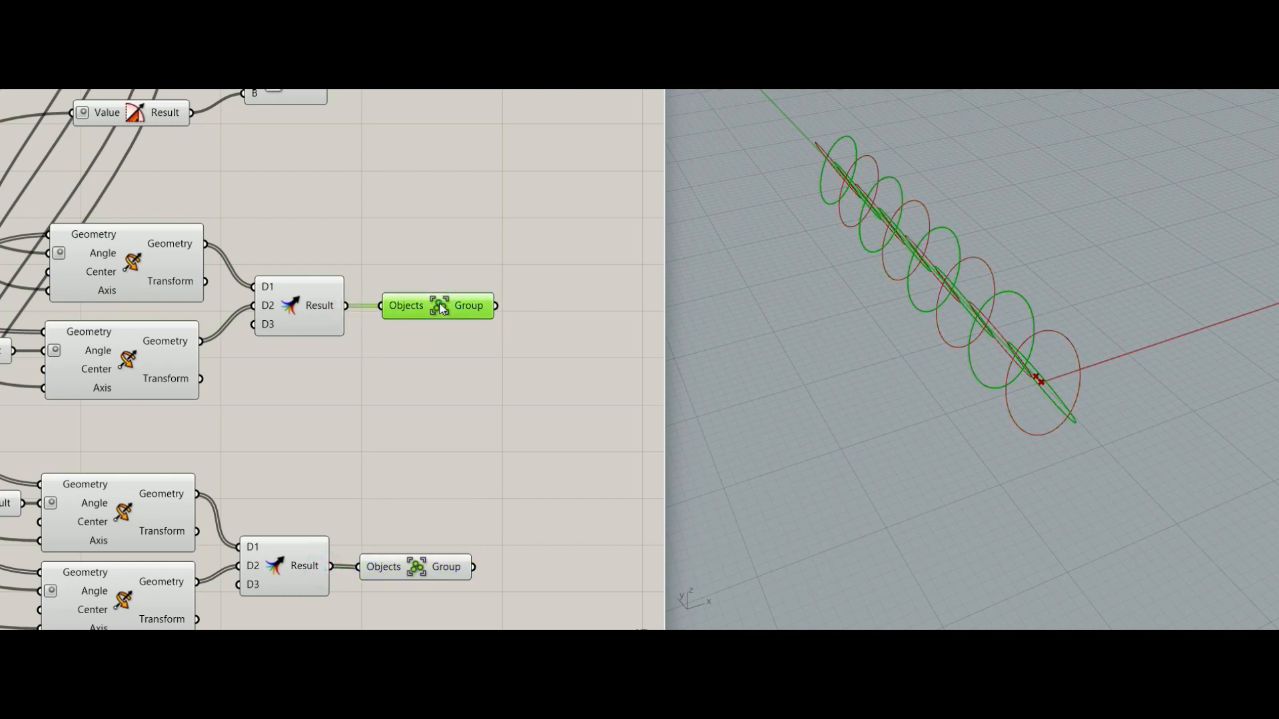
{"action": "right_click_drag", "start_coordinate": [1053, 346], "coordinate": [1079, 363]}
{"action": "left_click", "coordinate": [456, 377]}
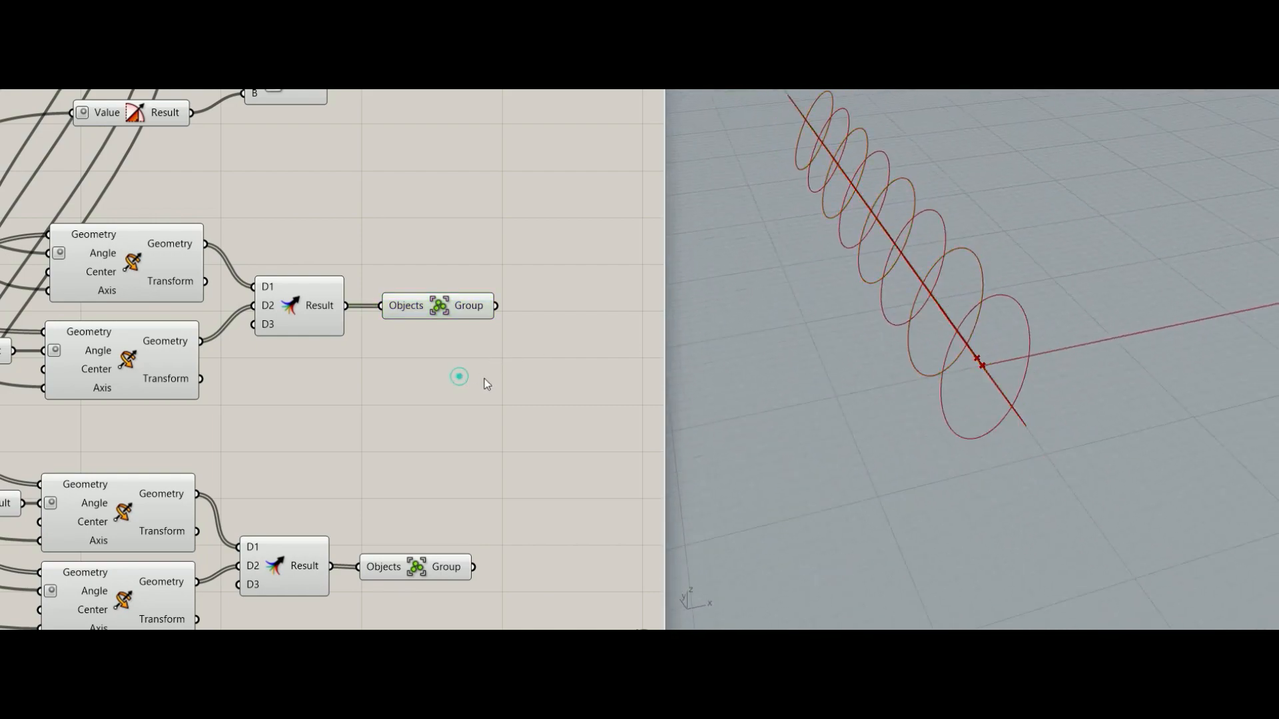
Add a Move component after the upper Group and connect the Group output to its Geometry input.
{"action": "right_click_drag", "start_coordinate": [485, 381], "coordinate": [405, 352]}
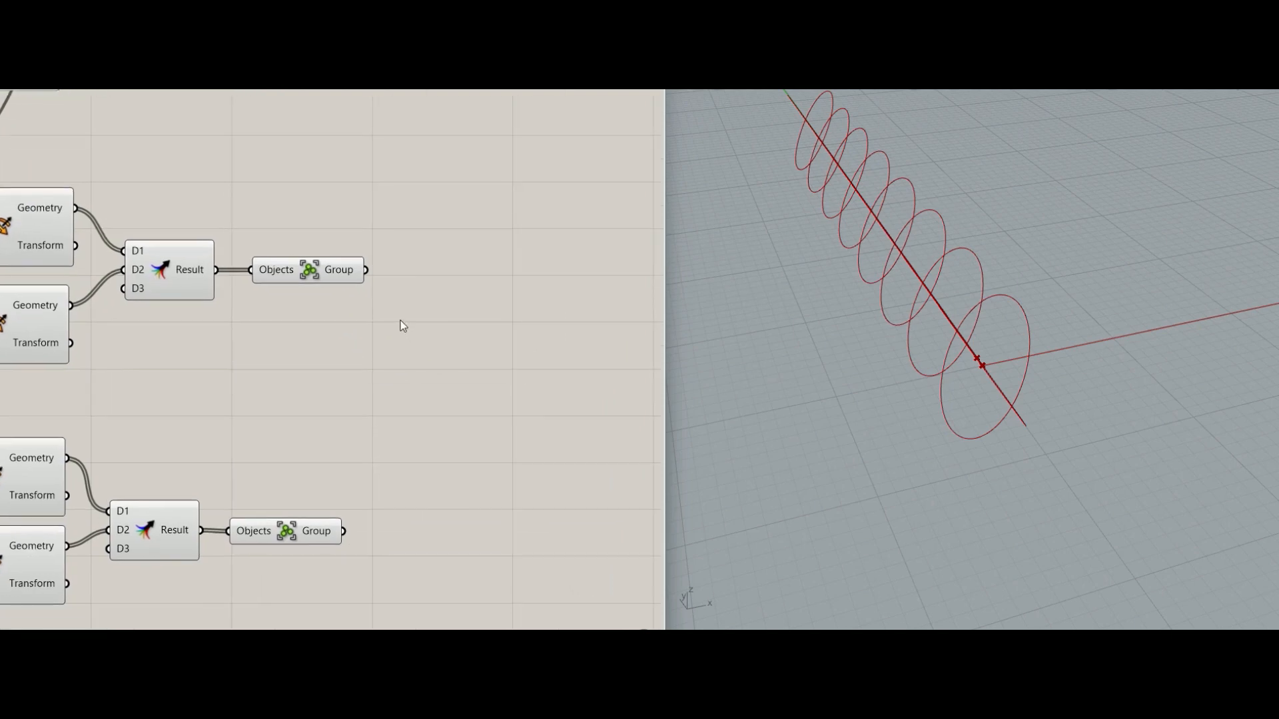
{"action": "scroll", "coordinate": [383, 324], "scroll_direction": "up", "scroll_amount": 1}
{"action": "double_click", "coordinate": [420, 303]}
{"action": "type", "text": "move"}
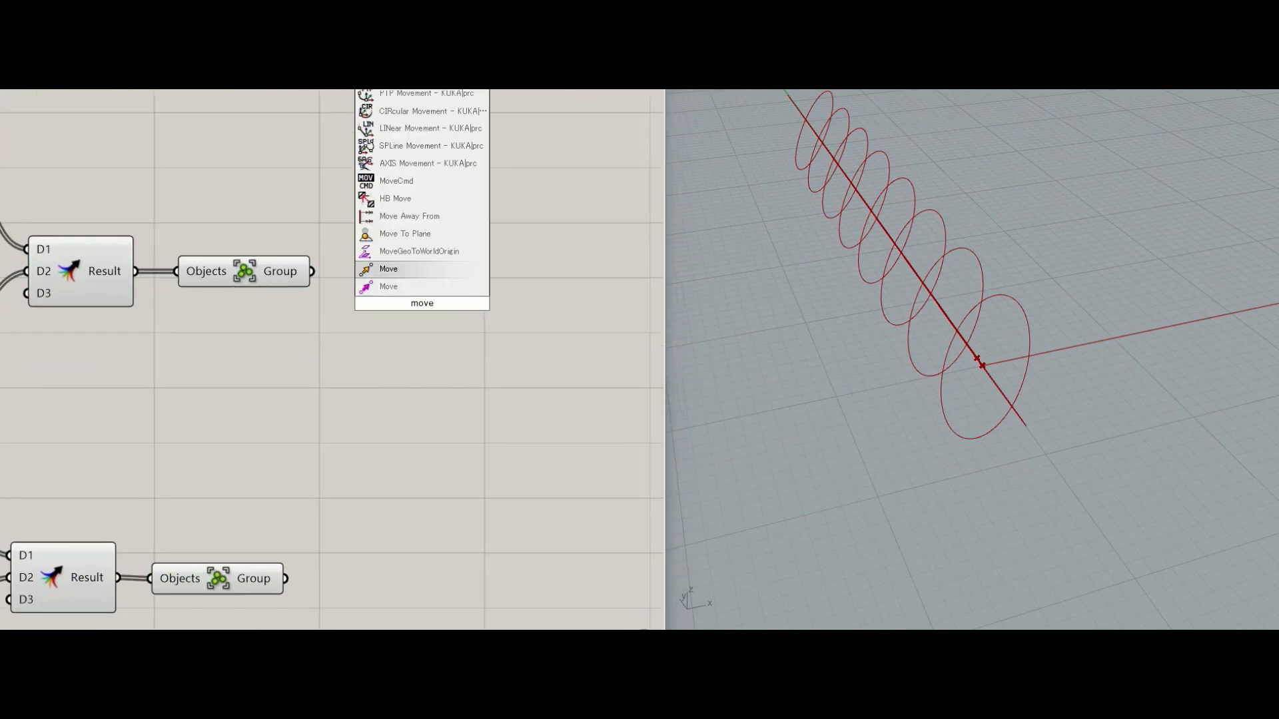
{"action": "key", "text": "Return"}
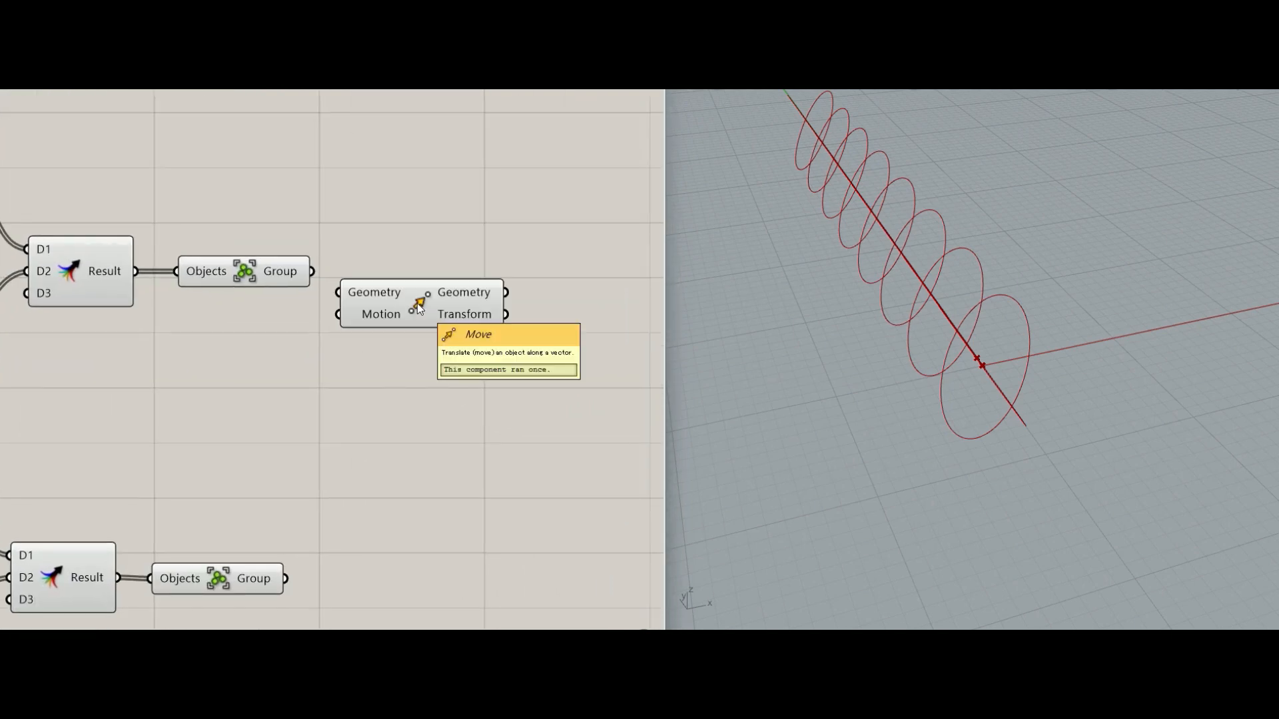
{"action": "left_click_drag", "start_coordinate": [417, 303], "coordinate": [445, 301]}
{"action": "left_click_drag", "start_coordinate": [312, 271], "coordinate": [426, 284]}
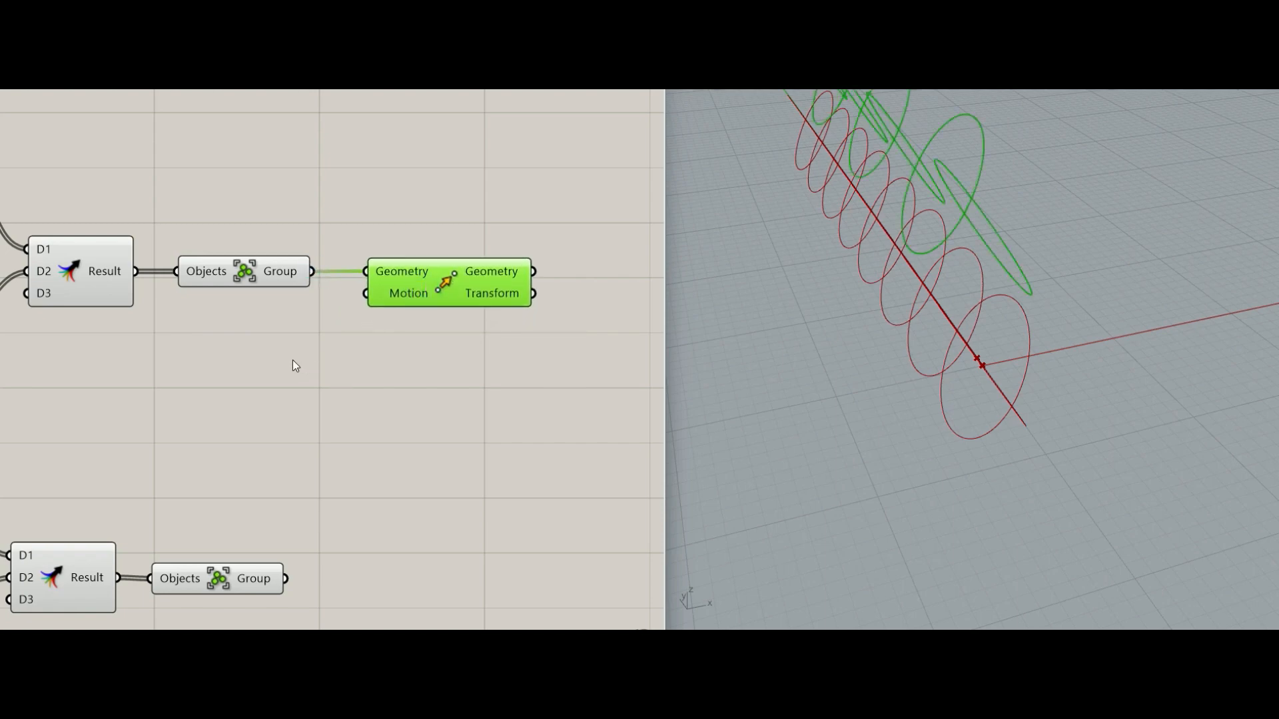
Add a Unit X vector below the Move component and connect it to the Motion input.
{"action": "double_click", "coordinate": [416, 369]}
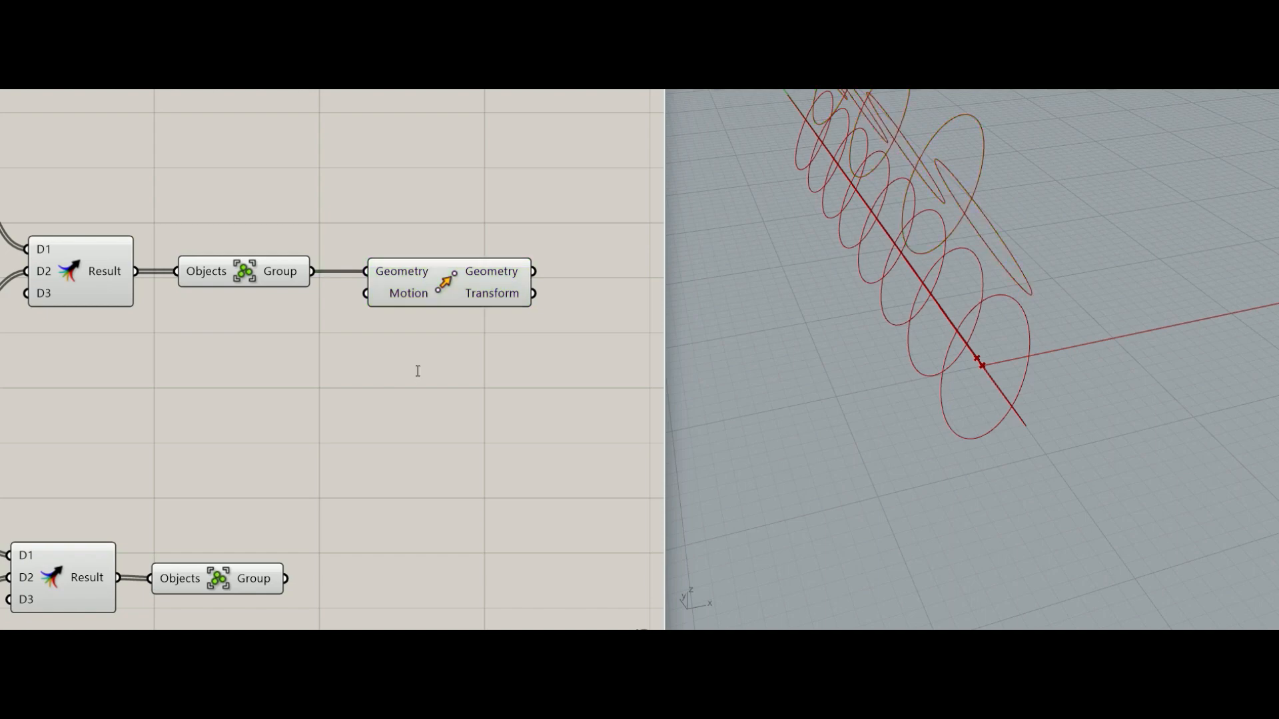
{"action": "type", "text": "x"}
{"action": "key", "text": "Return"}
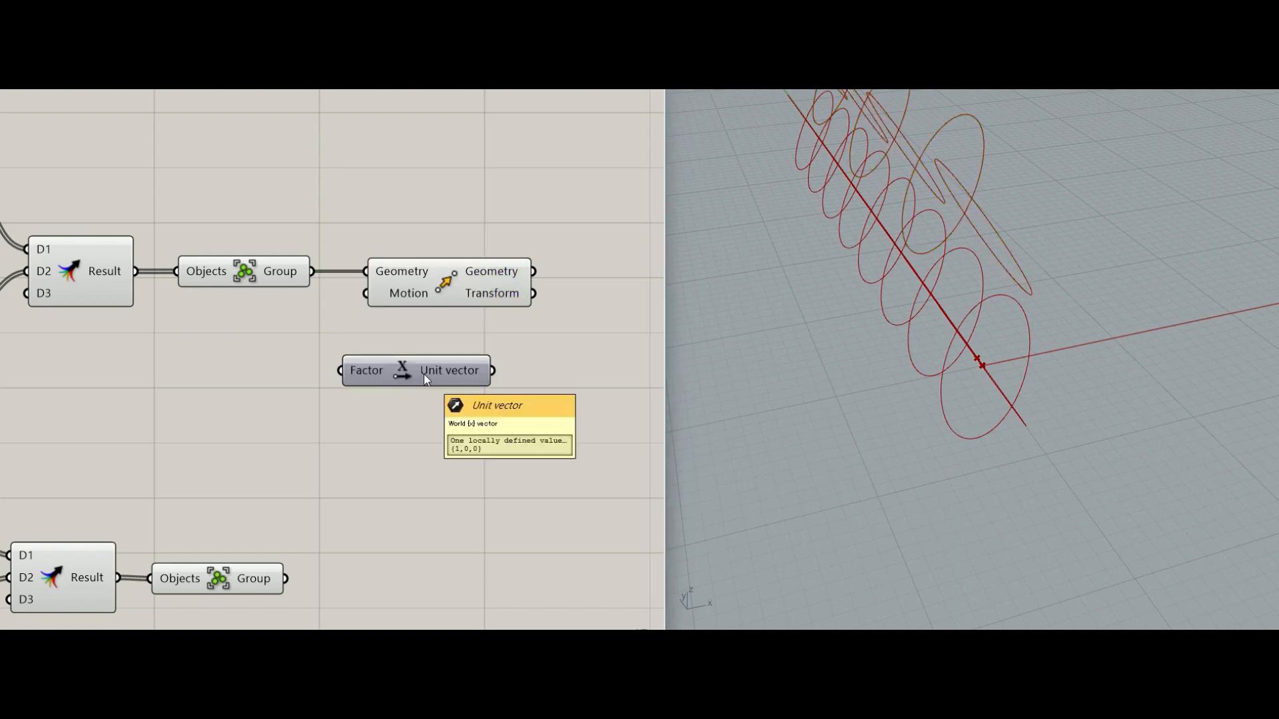
{"action": "left_click_drag", "start_coordinate": [423, 374], "coordinate": [341, 357]}
{"action": "left_click_drag", "start_coordinate": [410, 286], "coordinate": [383, 343]}
{"action": "left_click", "coordinate": [458, 333]}
Add a Series component below the Unit X vector.
{"action": "double_click", "coordinate": [313, 414]}
{"action": "type", "text": "s"}
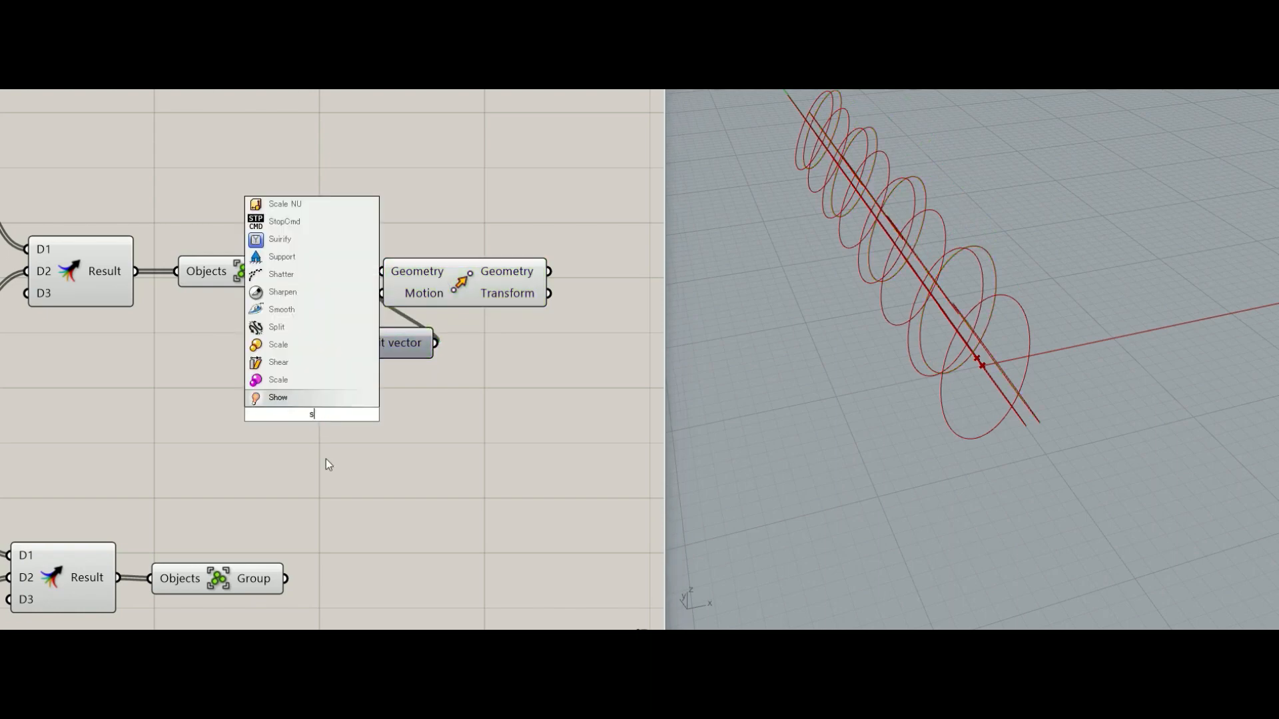
{"action": "type", "text": "erie"}
{"action": "key", "text": "Return"}
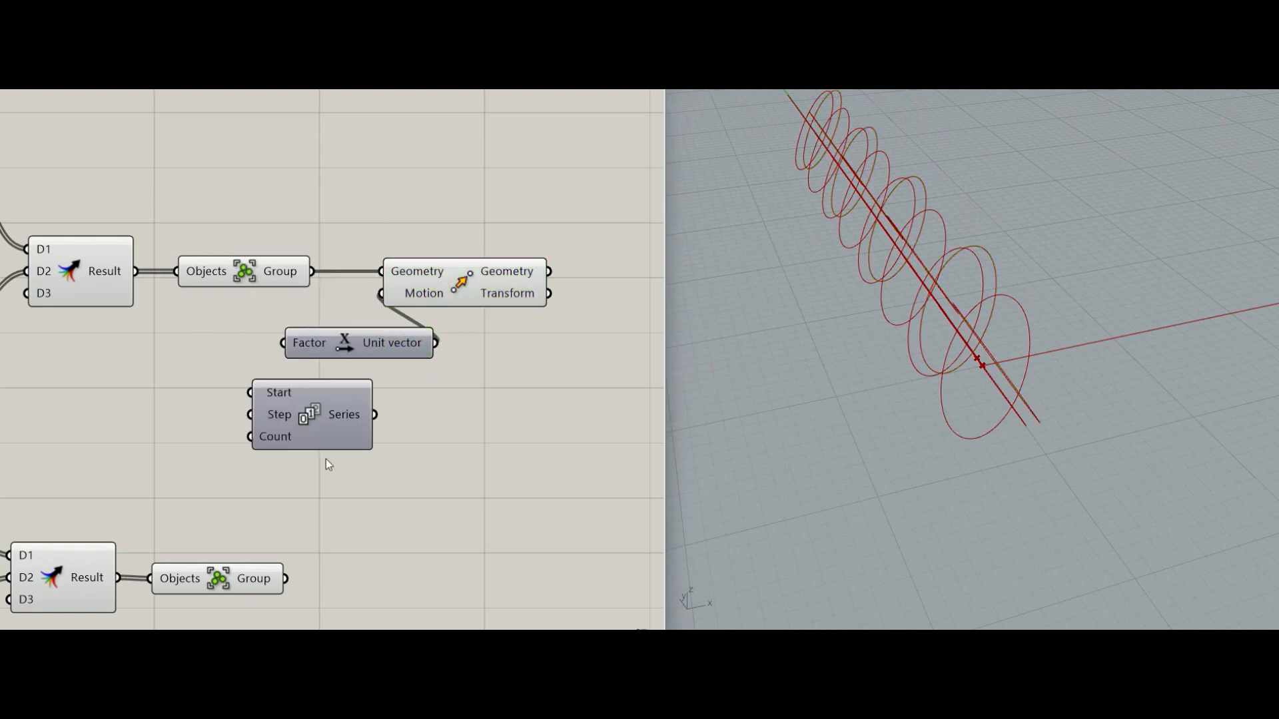
Place the Series component before the Unit X vector and connect its Series output to the vector's Factor input.
{"action": "left_click_drag", "start_coordinate": [314, 413], "coordinate": [208, 355]}
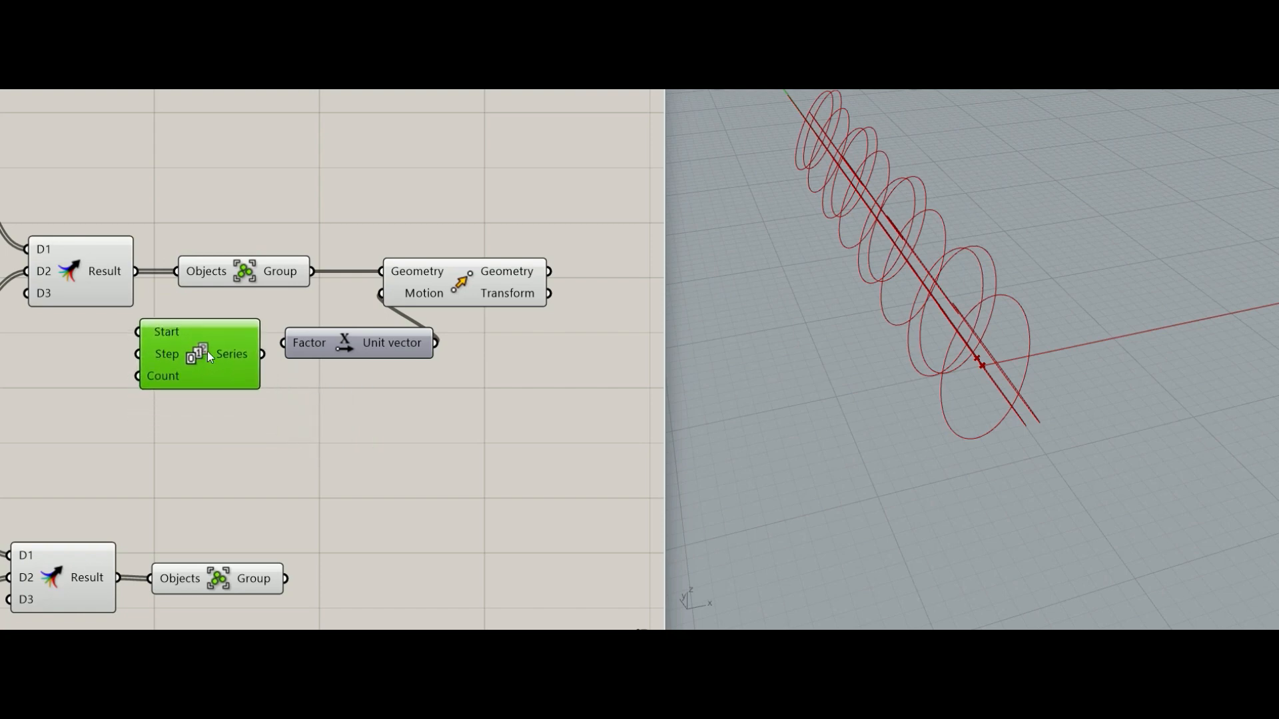
{"action": "left_click_drag", "start_coordinate": [285, 343], "coordinate": [263, 353]}
{"action": "scroll", "coordinate": [422, 414], "scroll_direction": "down", "scroll_amount": 4}
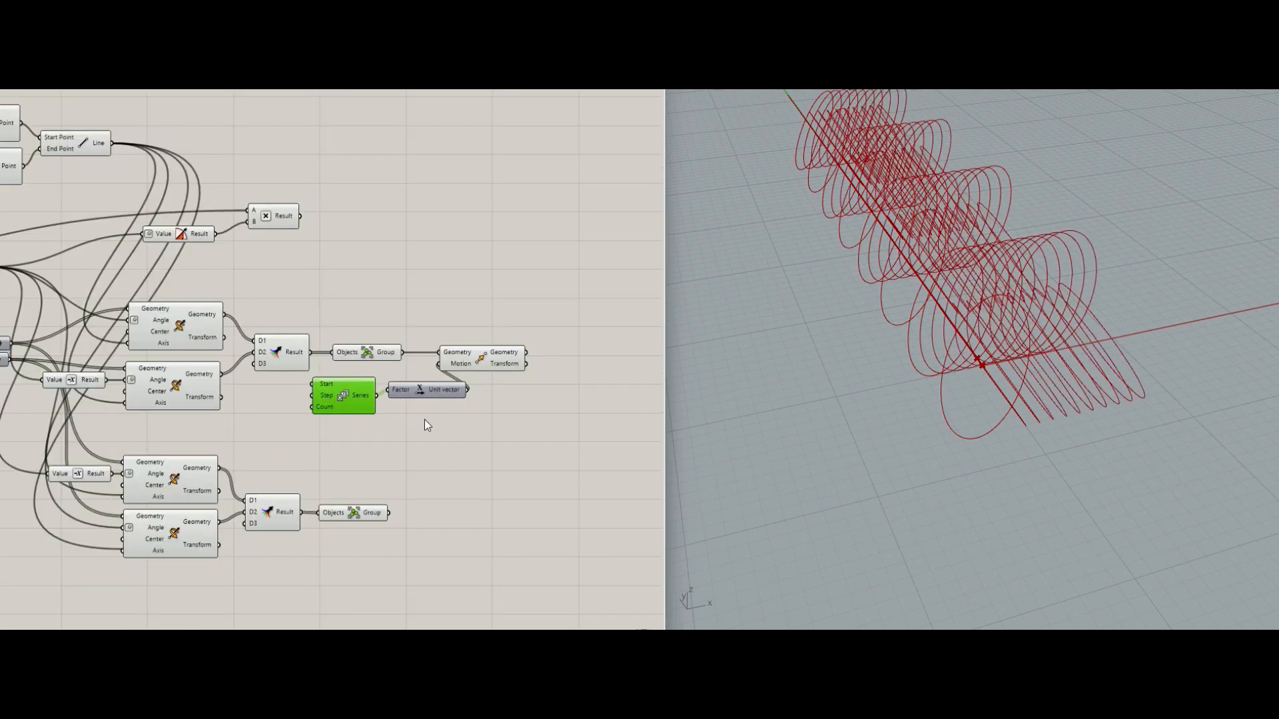
{"action": "scroll", "coordinate": [424, 420], "scroll_direction": "up", "scroll_amount": 2}
{"action": "scroll", "coordinate": [366, 417], "scroll_direction": "up", "scroll_amount": 2}
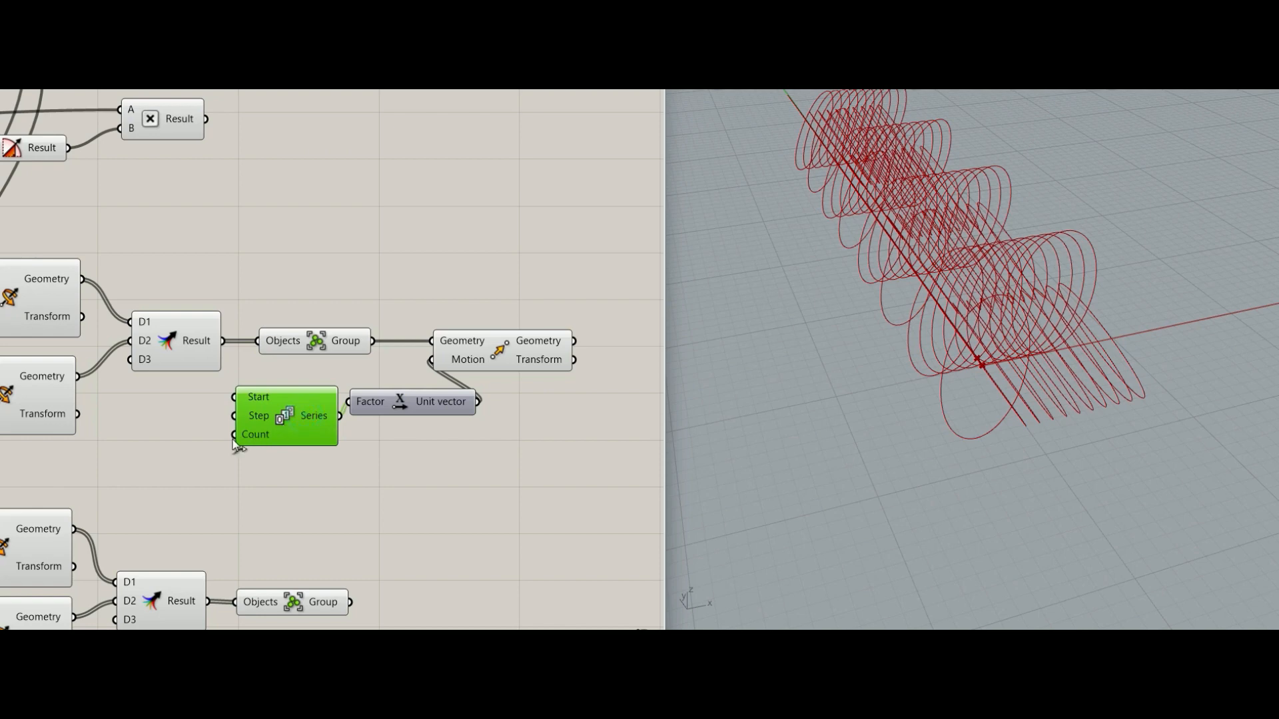
Add three Number parameters before the Series component and connect one each to its Start, Step and Count inputs.
{"action": "left_click", "coordinate": [215, 427]}
{"action": "double_click", "coordinate": [216, 426]}
{"action": "type", "text": "number"}
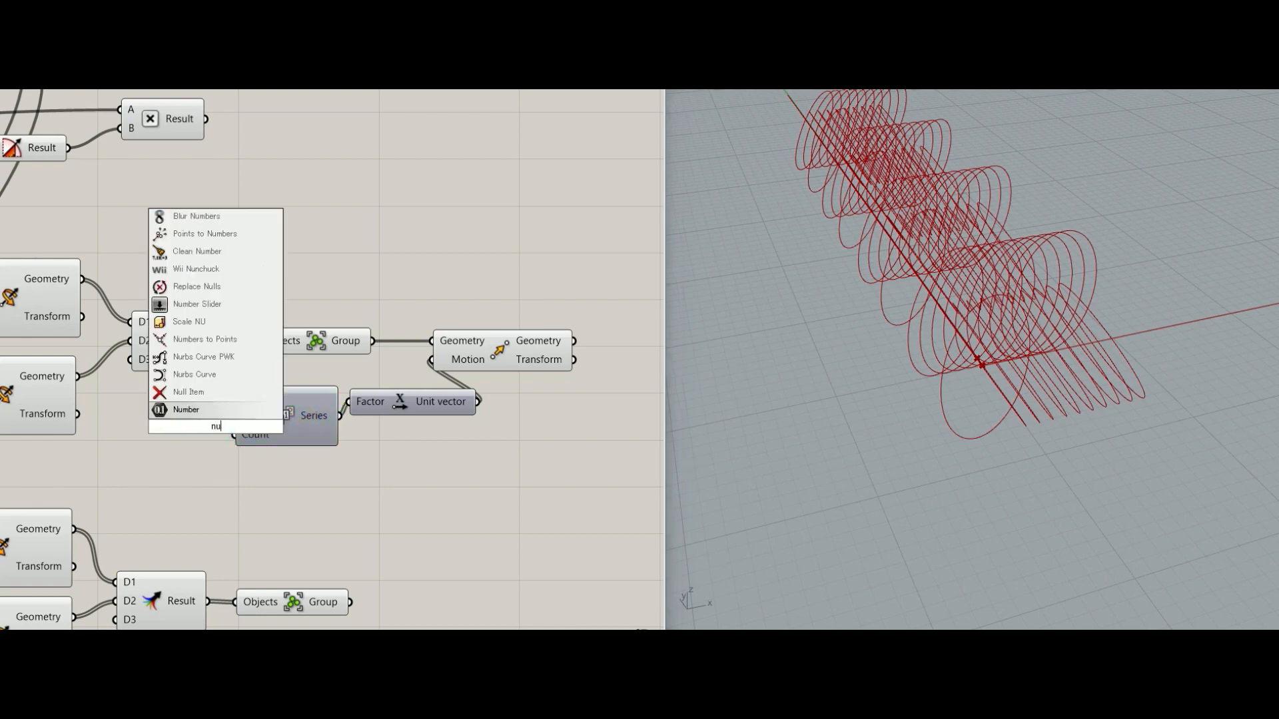
{"action": "key", "text": "Return"}
{"action": "left_click_drag", "start_coordinate": [219, 437], "coordinate": [185, 473]}
{"action": "key", "text": "ctrl+v"}
{"action": "mouse_move", "coordinate": [203, 407]}
{"action": "left_mouse_down"}
{"action": "mouse_move", "coordinate": [234, 398]}
{"action": "mouse_move", "coordinate": [206, 442]}
{"action": "mouse_move", "coordinate": [260, 434]}
{"action": "mouse_move", "coordinate": [188, 427]}
{"action": "left_mouse_up"}
{"action": "left_click", "coordinate": [262, 426]}
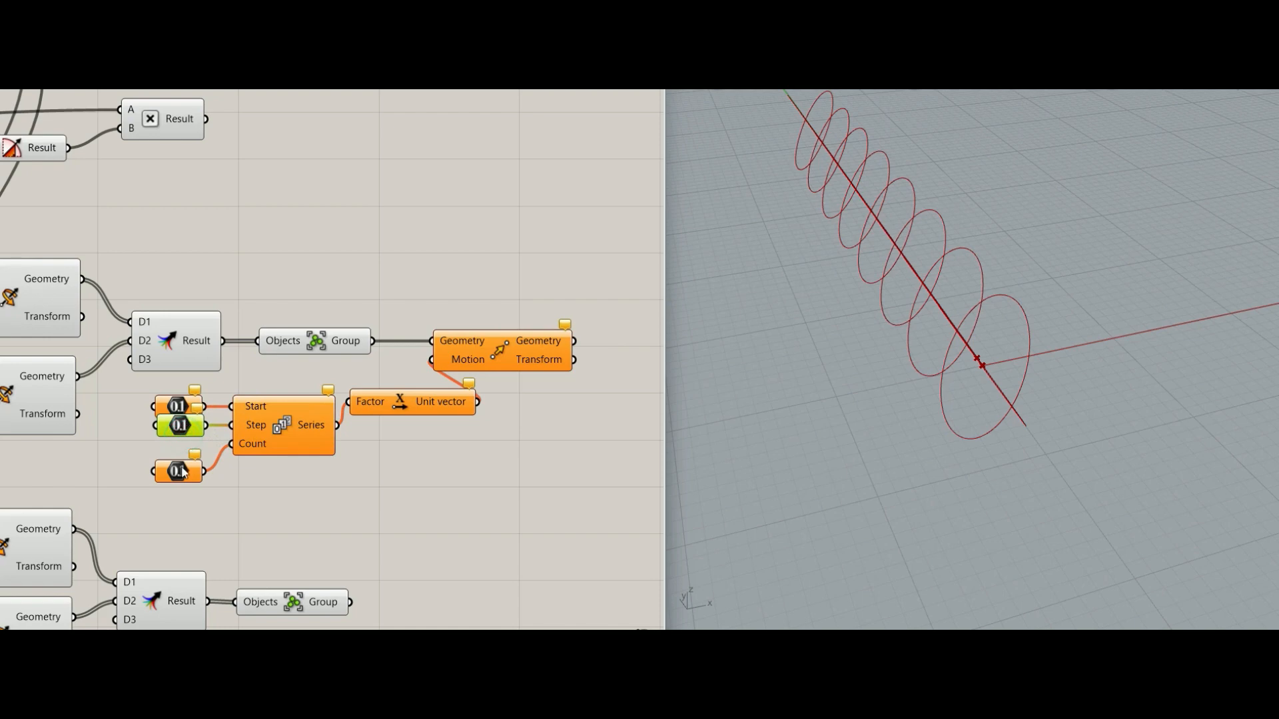
{"action": "left_click_drag", "start_coordinate": [179, 471], "coordinate": [180, 441]}
{"action": "left_click", "coordinate": [245, 472]}
Connect the Multiplication result to the Number parameter that feeds the Series Start input.
{"action": "right_click_drag", "start_coordinate": [188, 423], "coordinate": [398, 449]}
{"action": "scroll", "coordinate": [268, 448], "scroll_direction": "up", "scroll_amount": 1}
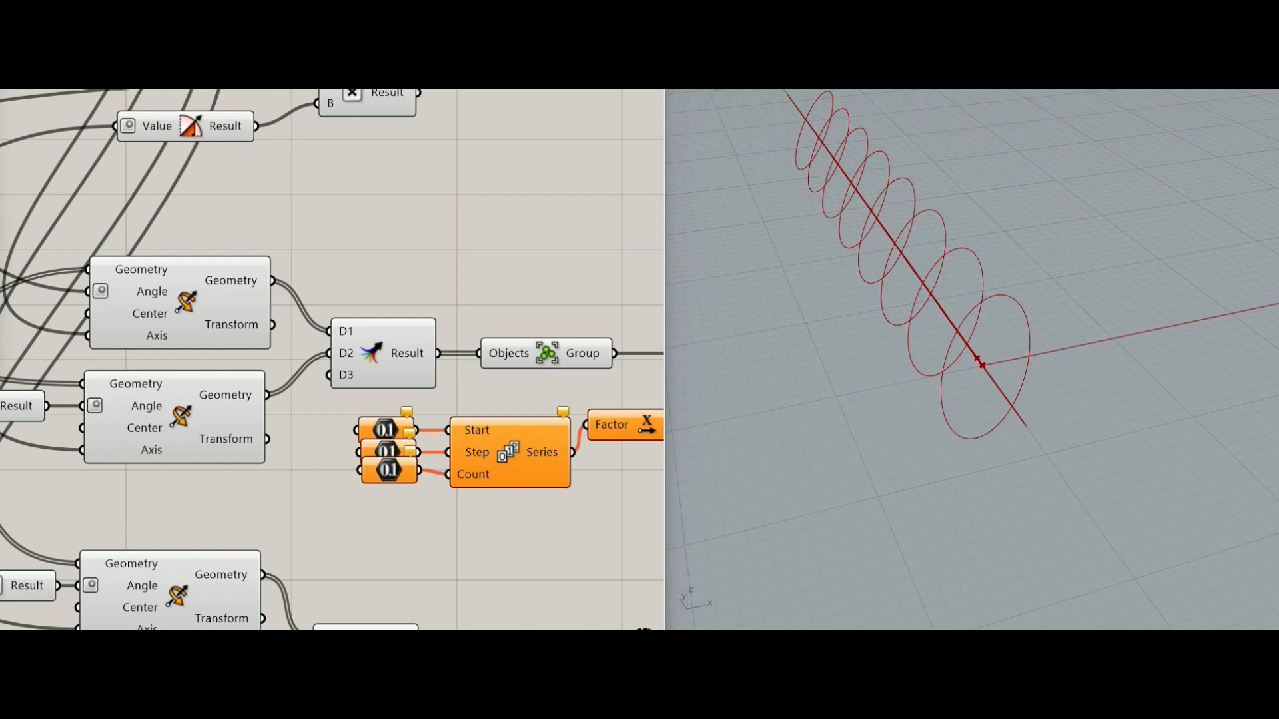
{"action": "scroll", "coordinate": [358, 269], "scroll_direction": "down", "scroll_amount": 3}
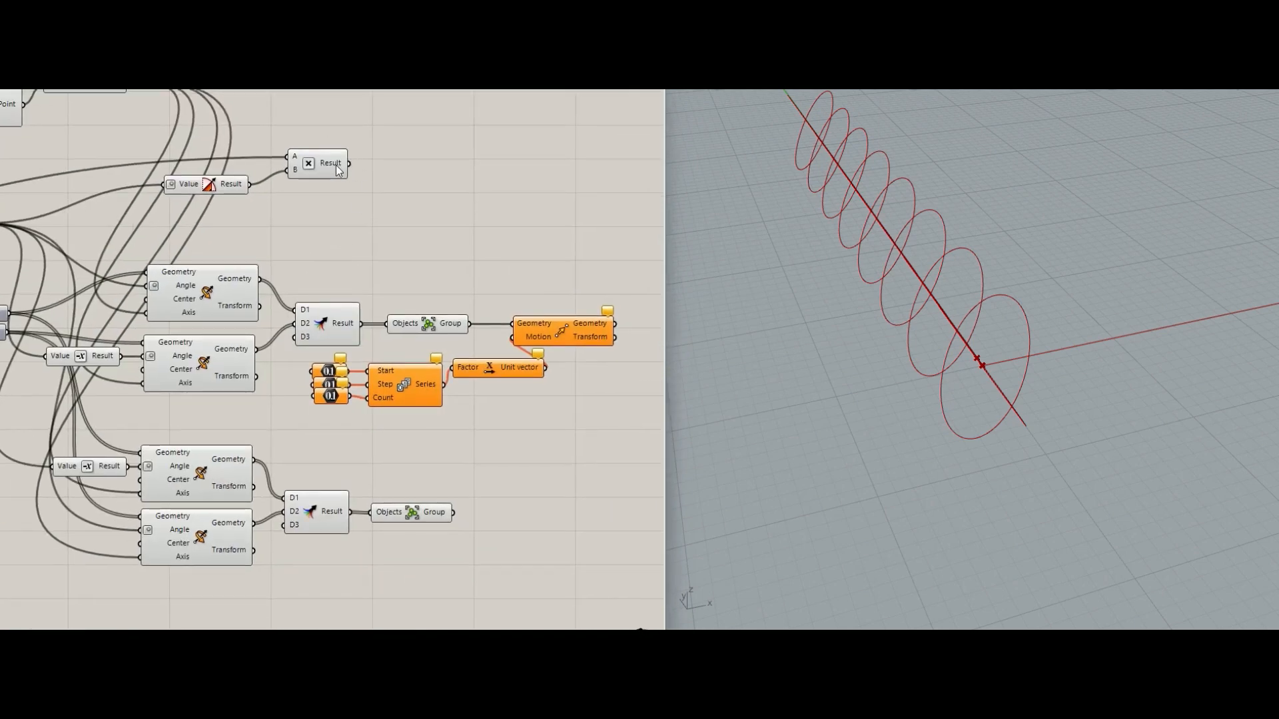
{"action": "left_click_drag", "start_coordinate": [349, 163], "coordinate": [314, 373]}
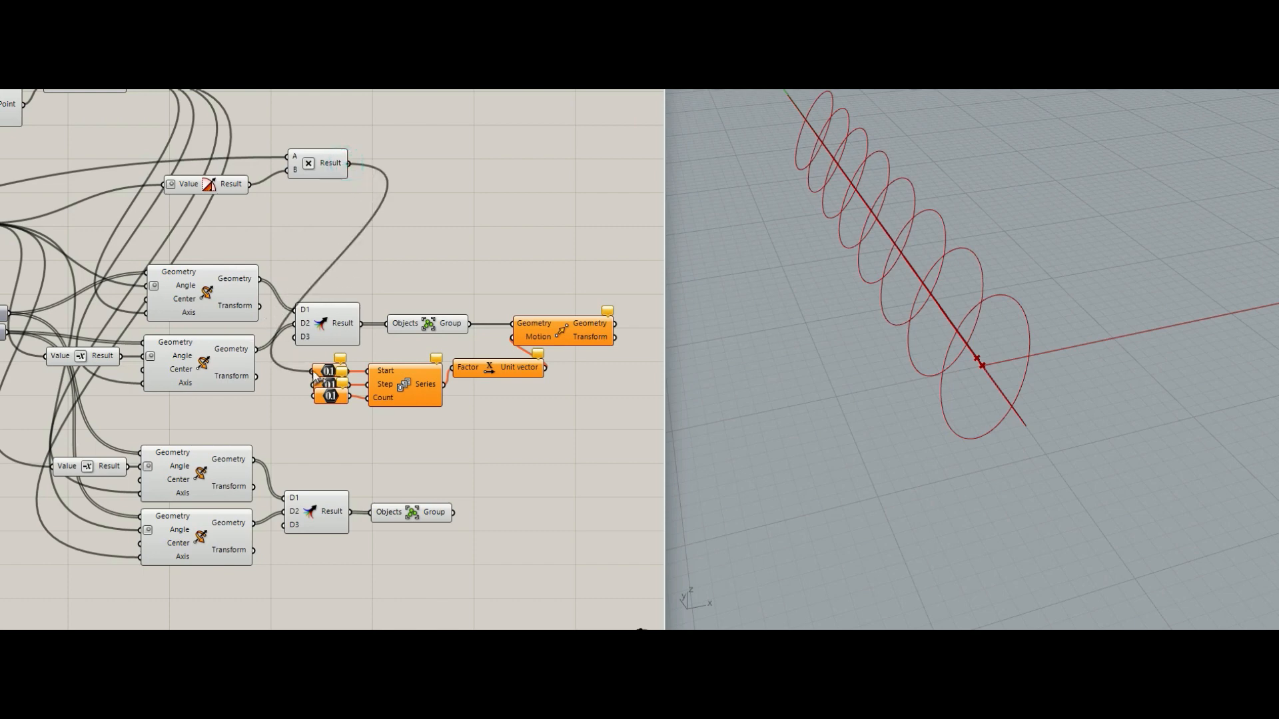
{"action": "left_click", "coordinate": [397, 386]}
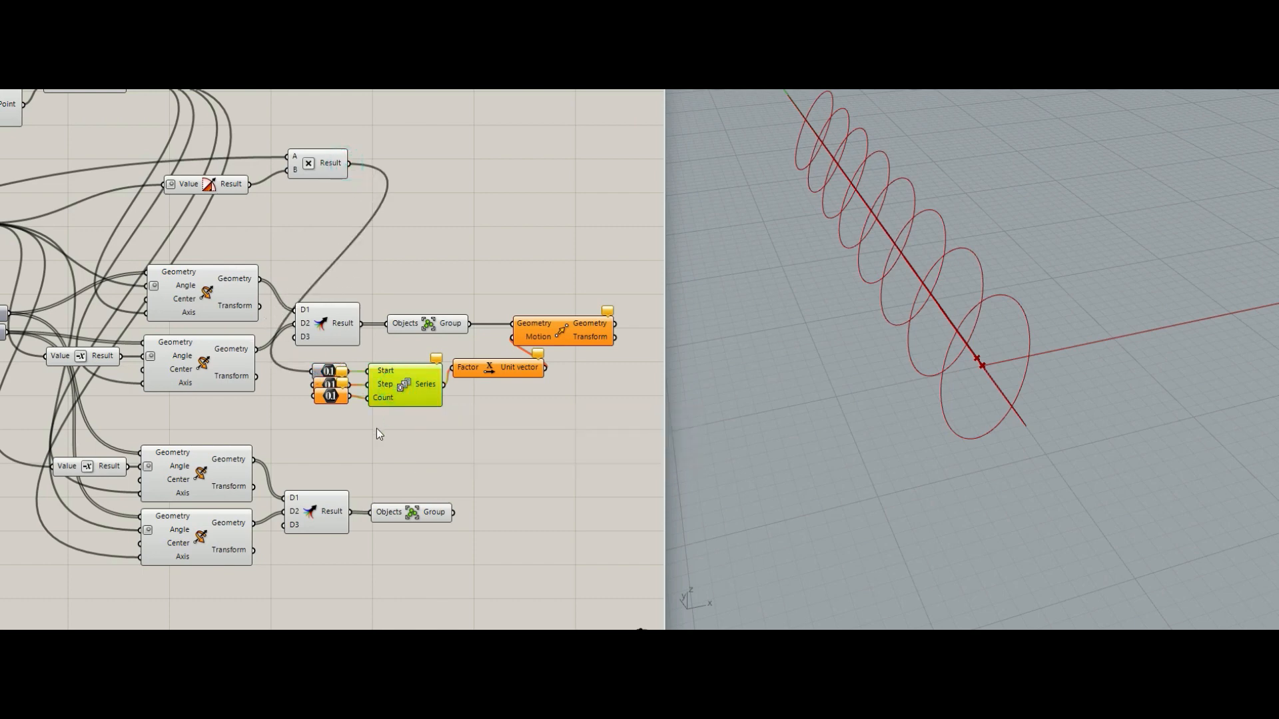
{"action": "left_click", "coordinate": [374, 430]}
Add a Number Slider set to 5 and connect it to the Number parameter that feeds the Series Step input.
{"action": "right_click_drag", "start_coordinate": [374, 431], "coordinate": [391, 343]}
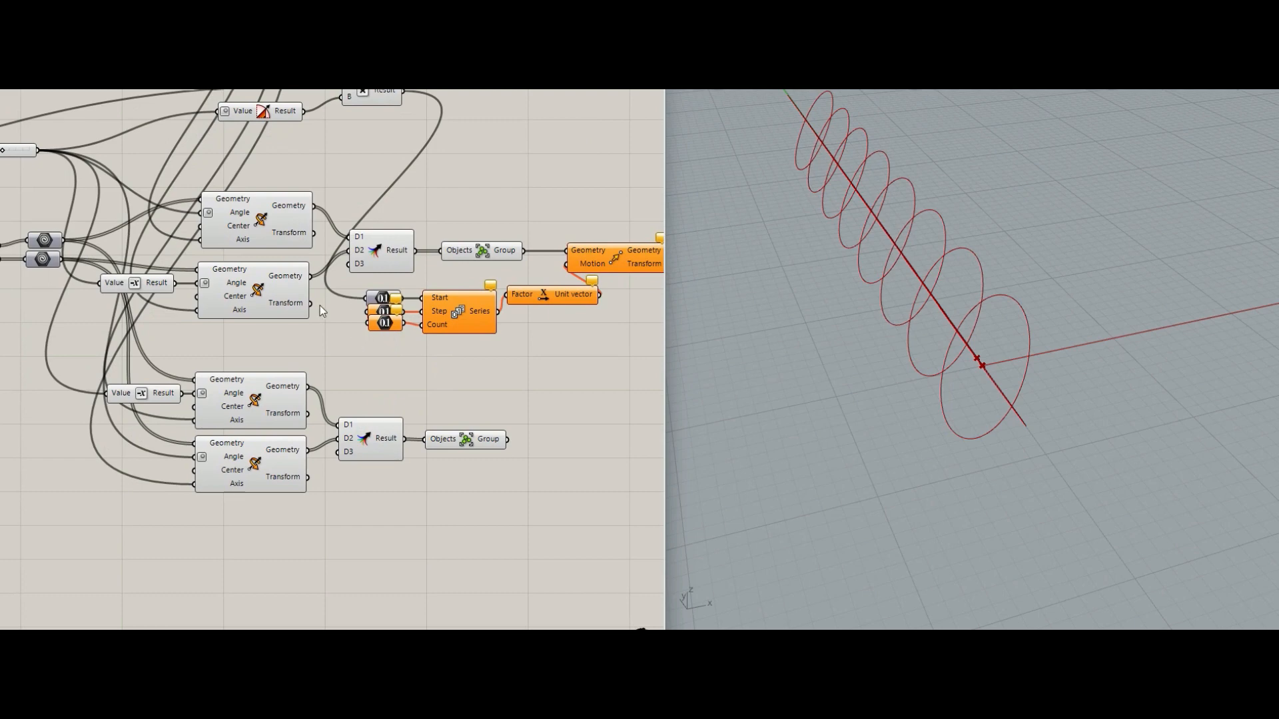
{"action": "scroll", "coordinate": [320, 305], "scroll_direction": "up", "scroll_amount": 3}
{"action": "double_click", "coordinate": [327, 351]}
{"action": "type", "text": "5"}
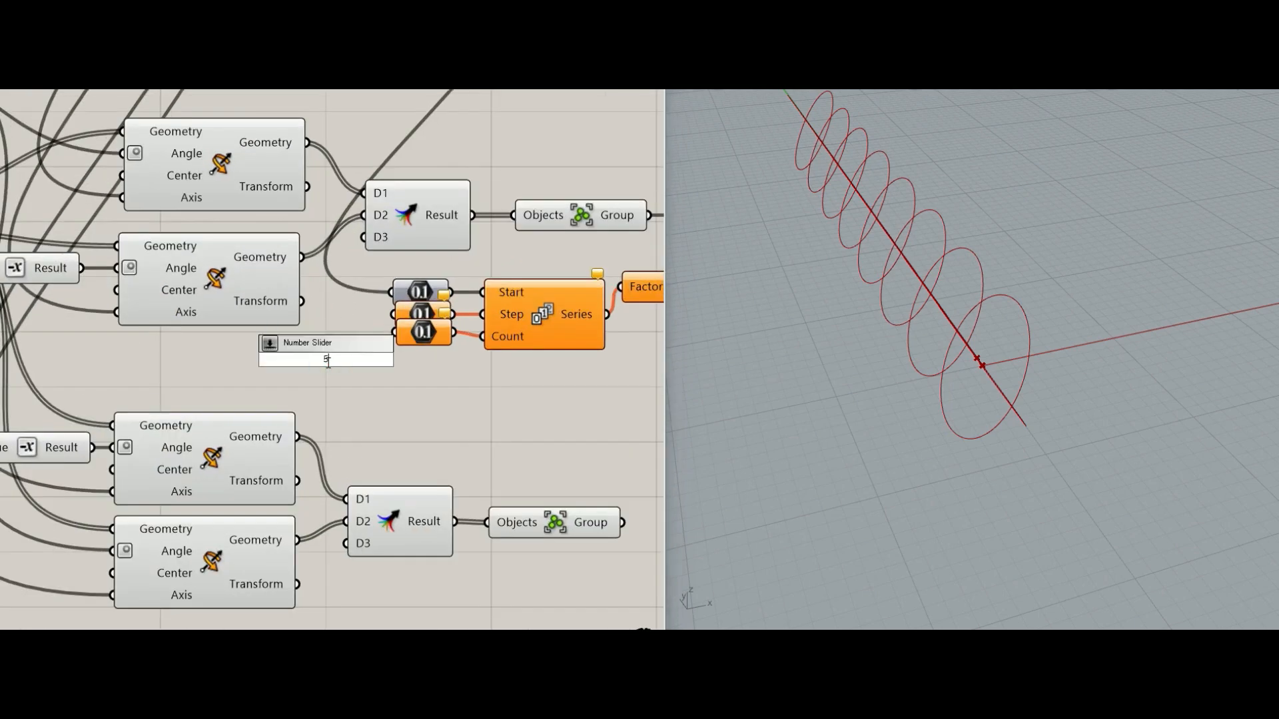
{"action": "left_click", "coordinate": [326, 362]}
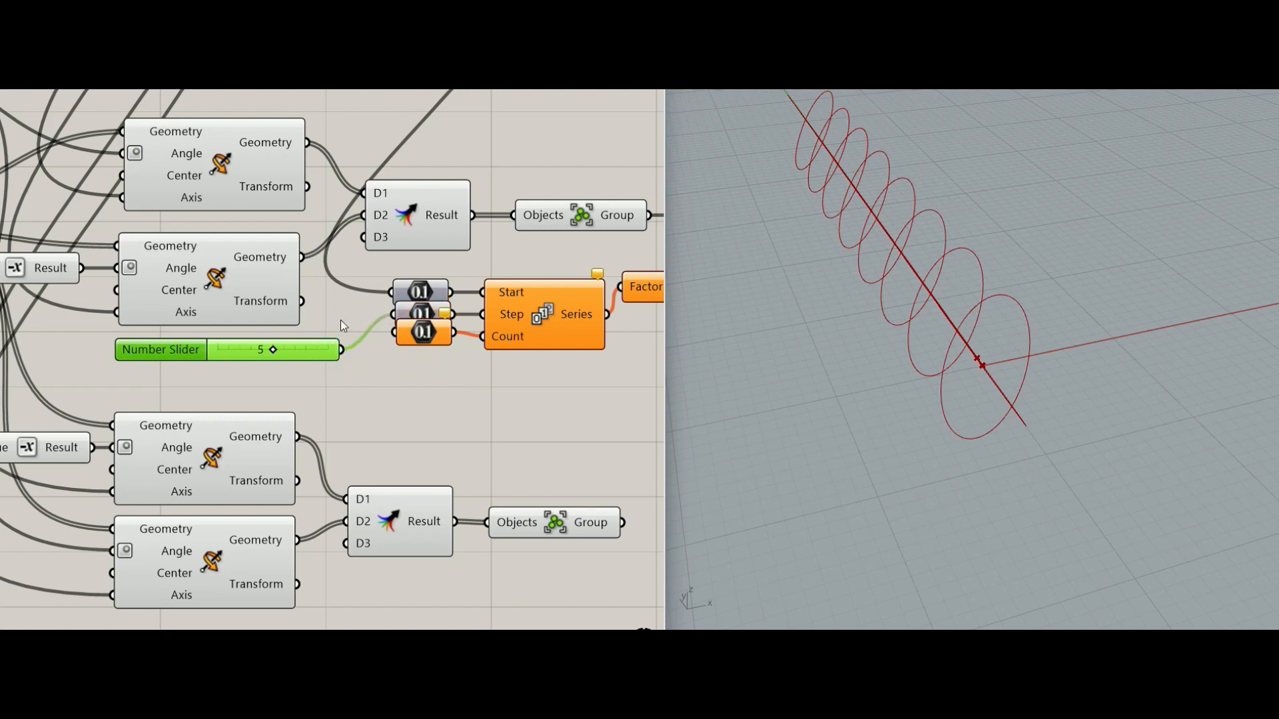
Shift the Merge, Group, Series and Move components away from the rotations and place the step slider beside its Number parameter.
{"action": "scroll", "coordinate": [341, 320], "scroll_direction": "down", "scroll_amount": 5}
{"action": "scroll", "coordinate": [329, 317], "scroll_direction": "up", "scroll_amount": 1}
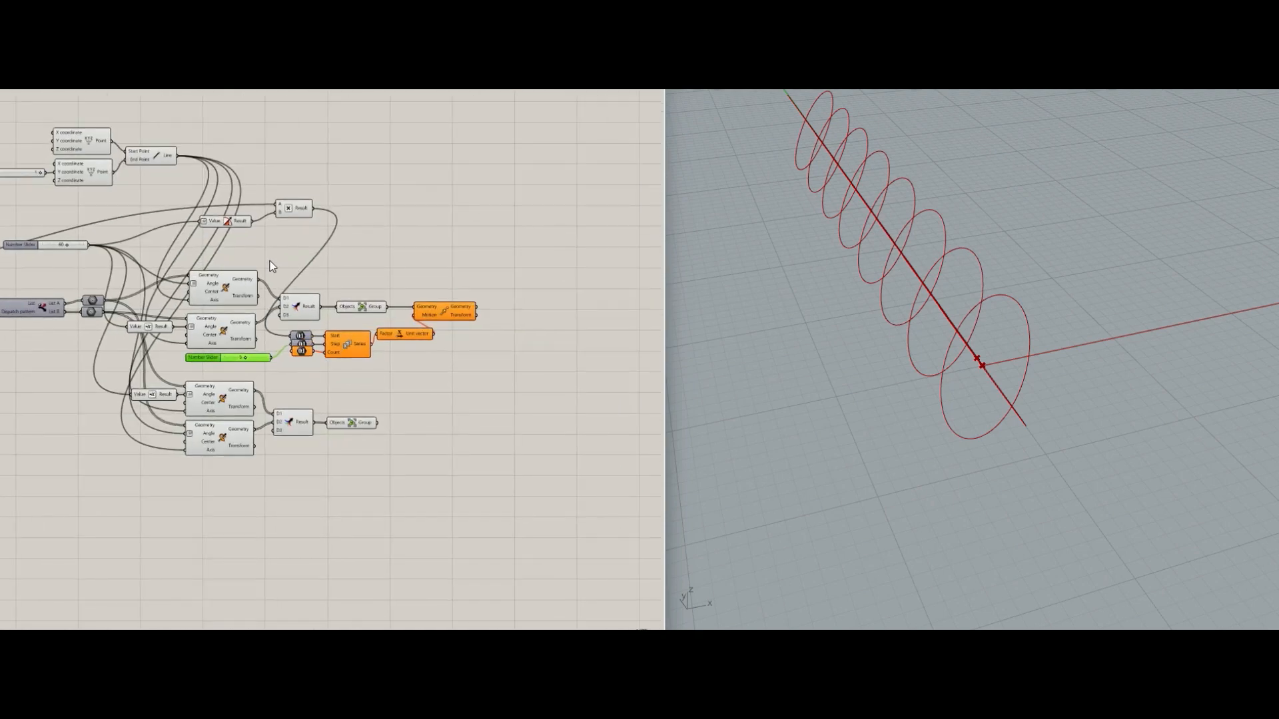
{"action": "left_click_drag", "start_coordinate": [276, 273], "coordinate": [446, 437]}
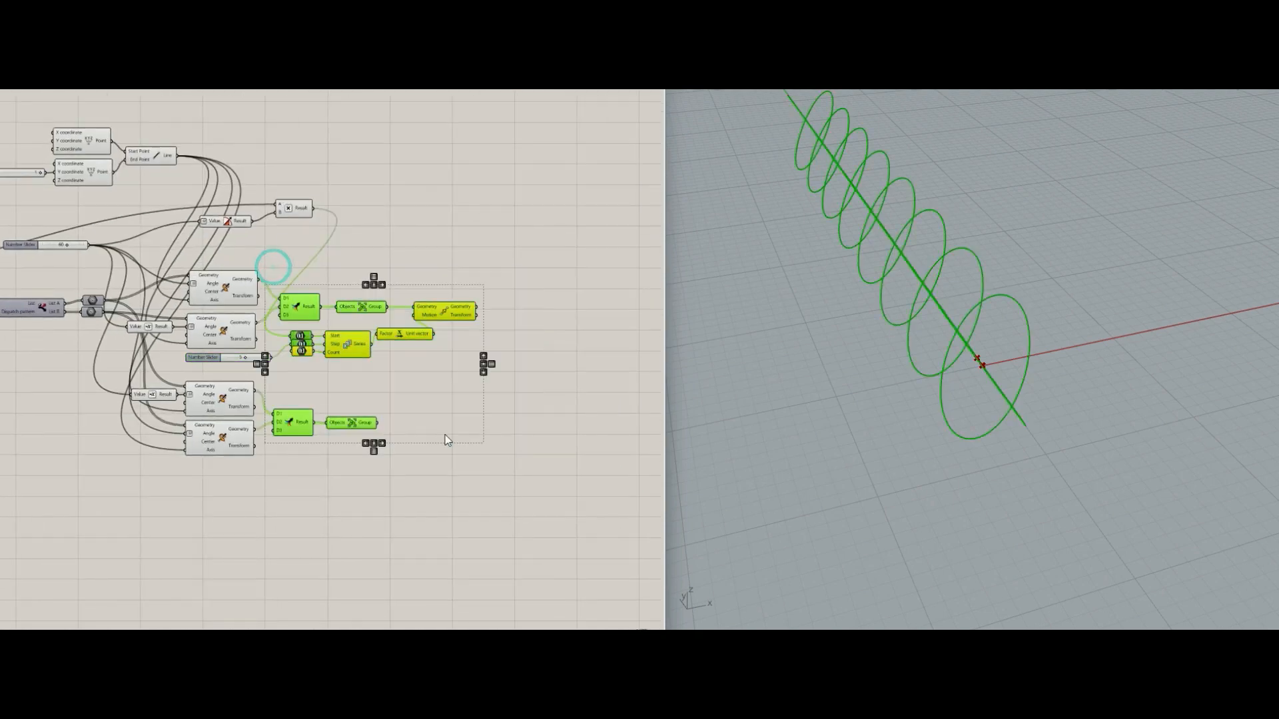
{"action": "left_click_drag", "start_coordinate": [290, 417], "coordinate": [350, 416]}
{"action": "left_click", "coordinate": [280, 480]}
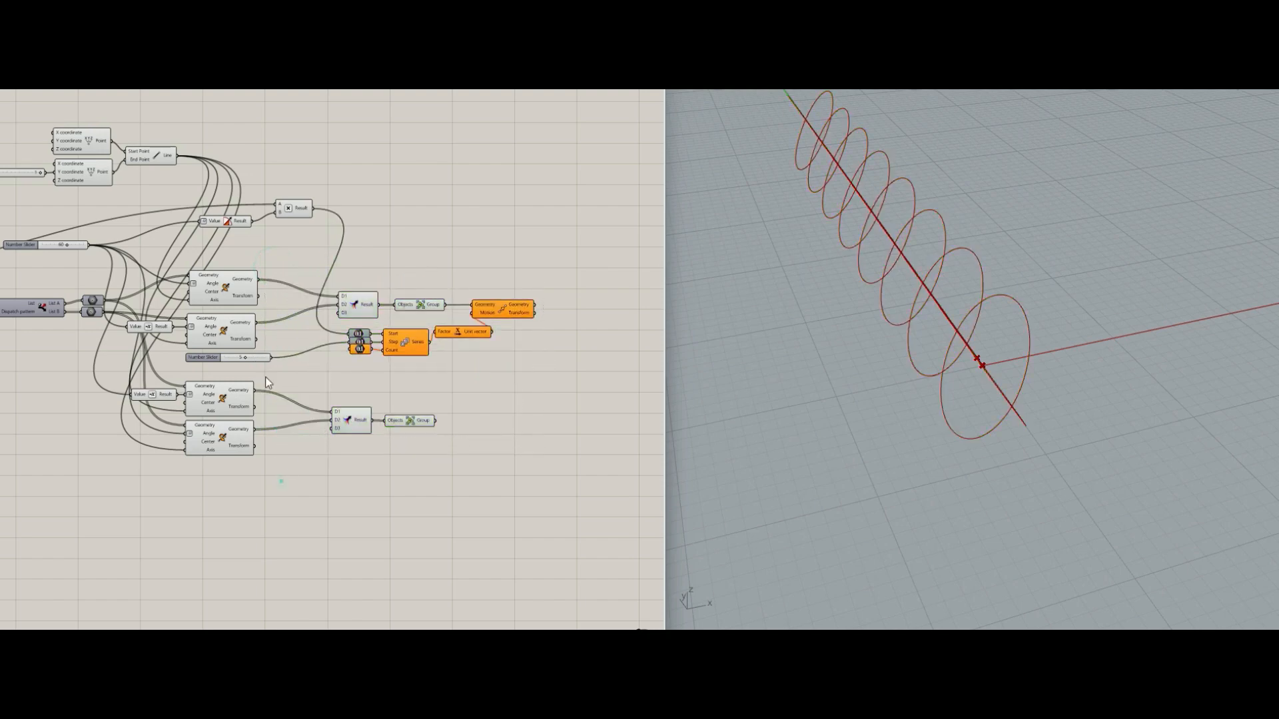
{"action": "left_click_drag", "start_coordinate": [253, 356], "coordinate": [386, 366]}
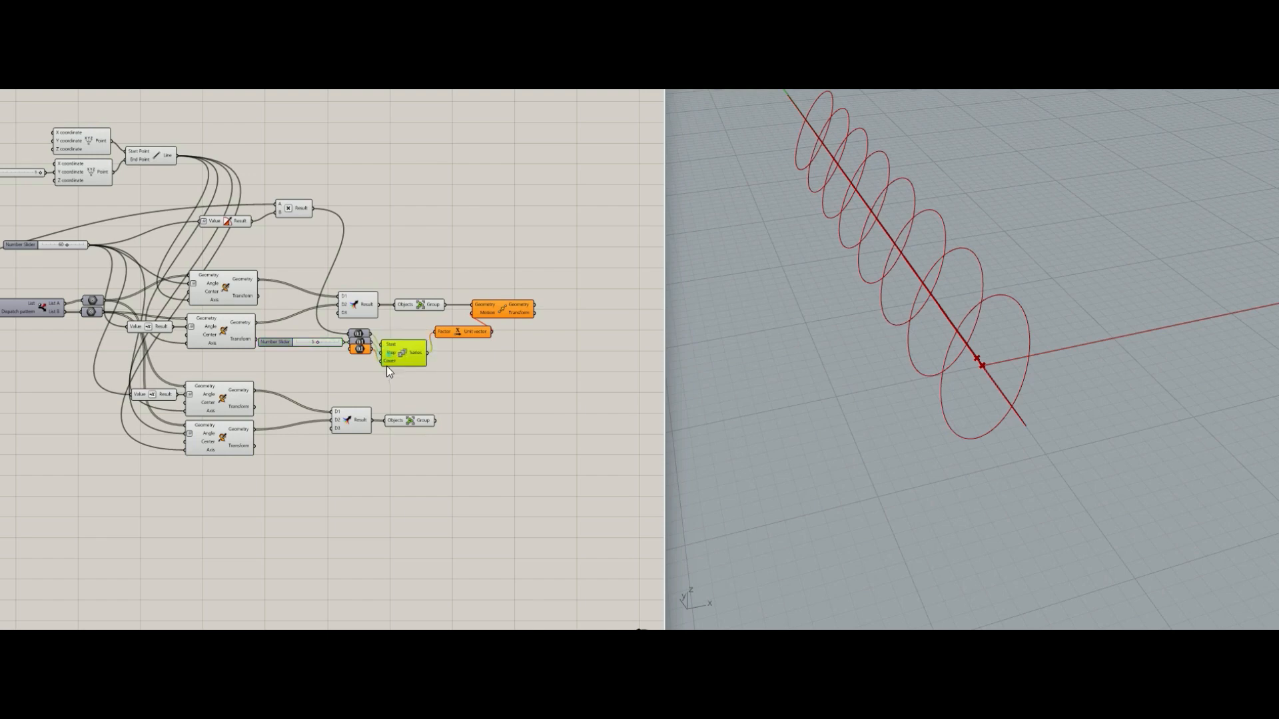
{"action": "left_click", "coordinate": [455, 360]}
Add a Division component below the Number Slider that feeds the Series step.
{"action": "scroll", "coordinate": [413, 338], "scroll_direction": "up", "scroll_amount": 5}
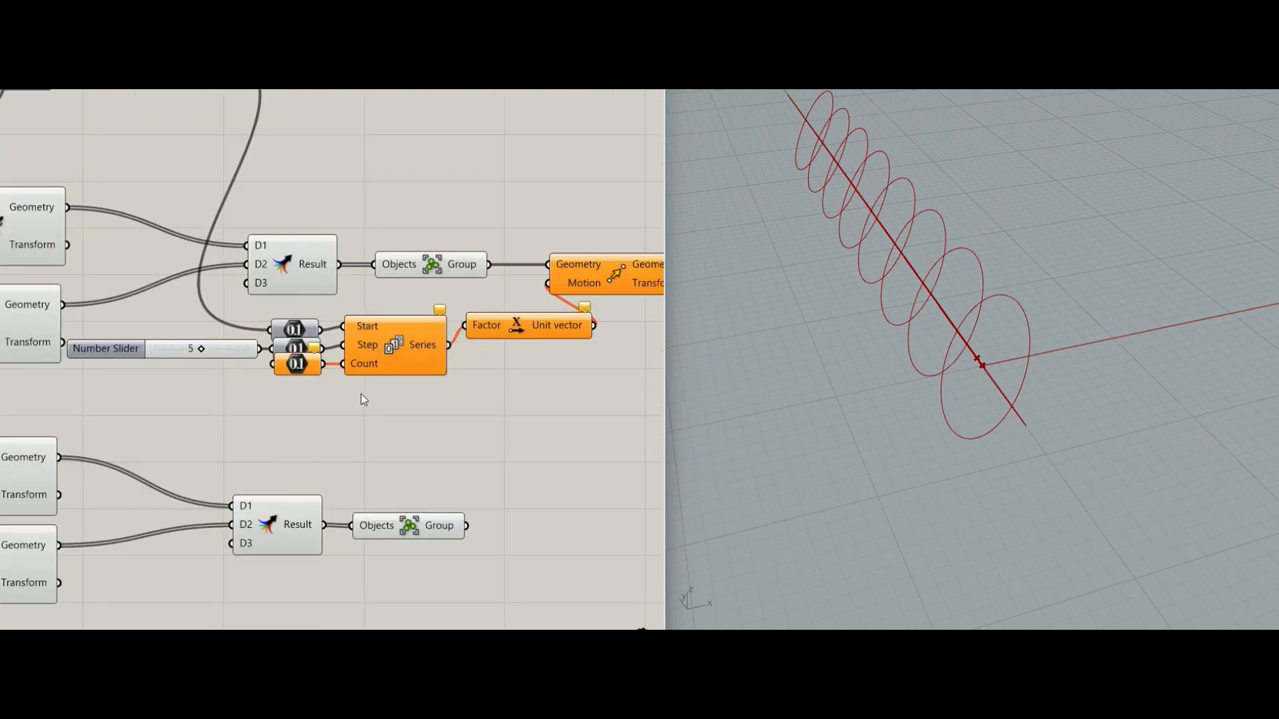
{"action": "right_click_drag", "start_coordinate": [361, 394], "coordinate": [421, 371]}
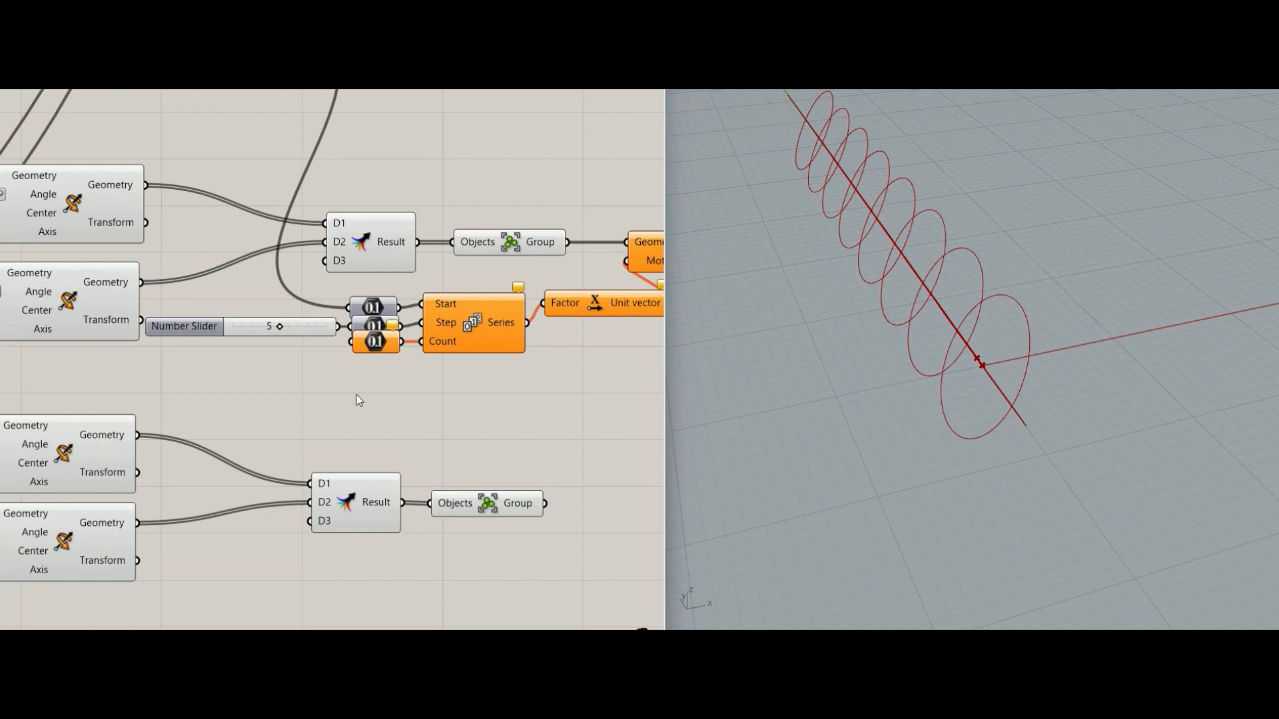
{"action": "double_click", "coordinate": [306, 405]}
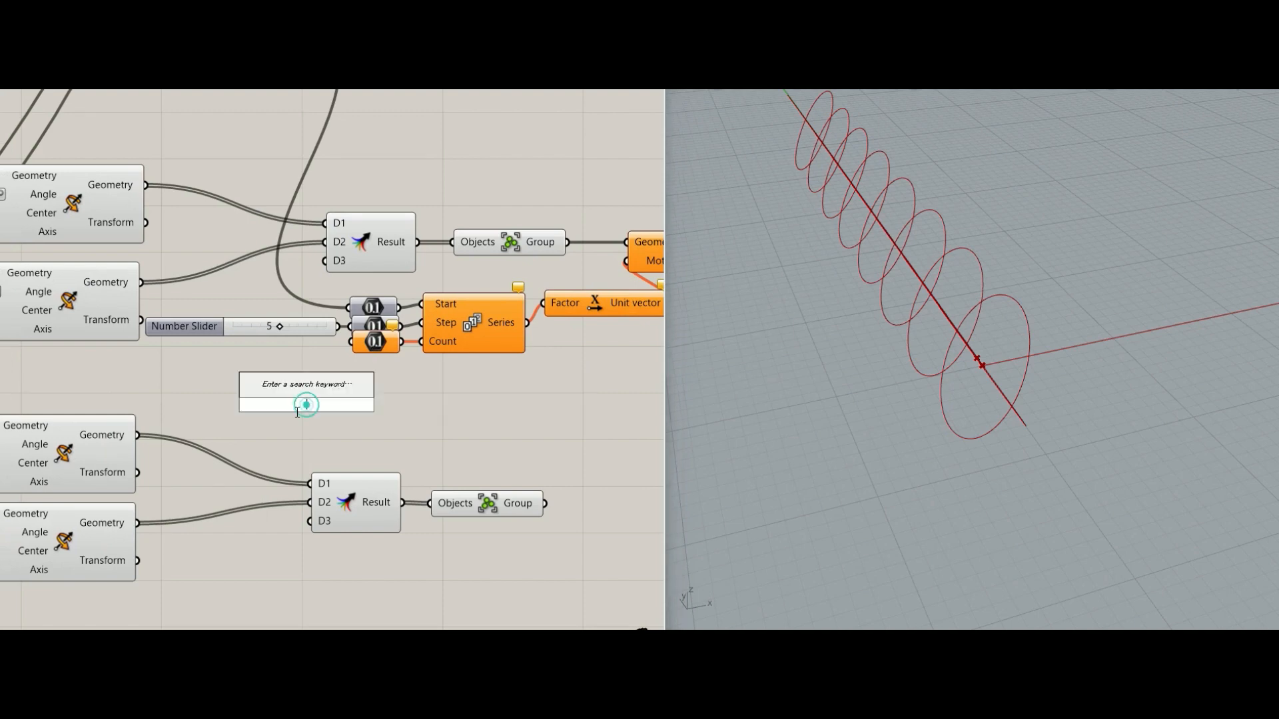
{"action": "type", "text": "/"}
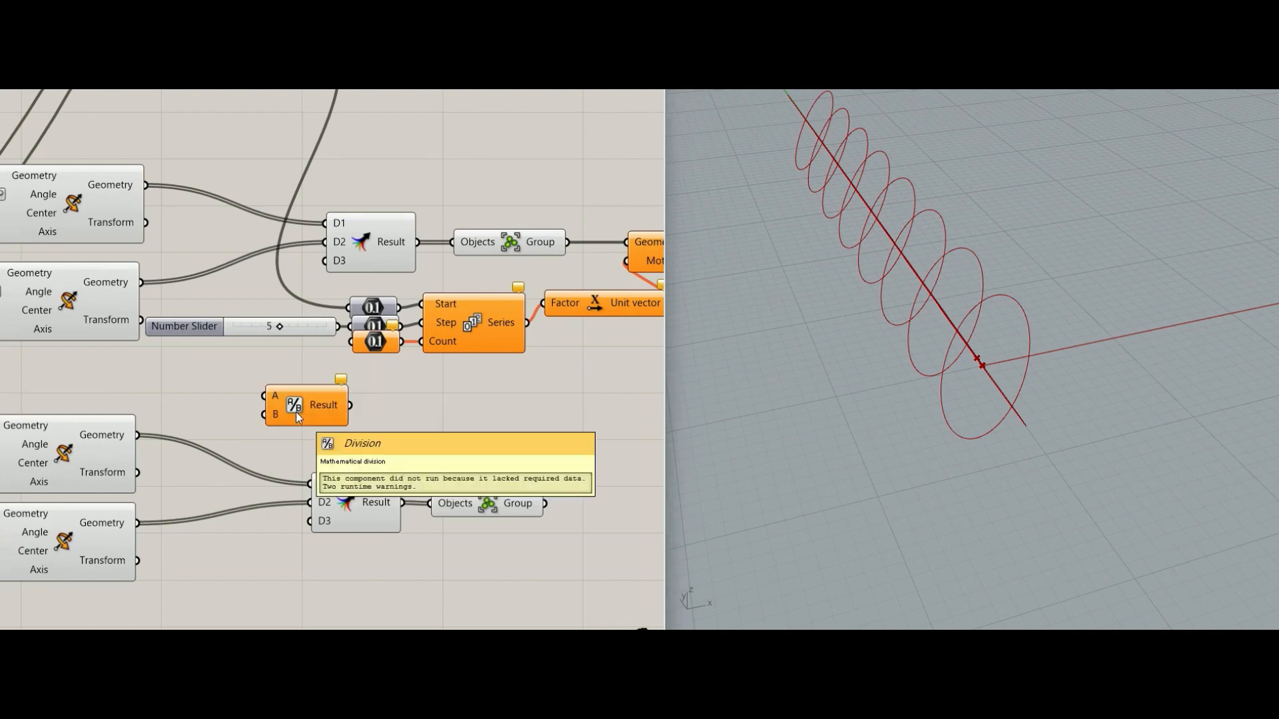
{"action": "left_click", "coordinate": [295, 412]}
Add a Panel containing 2, shrink it, and connect it to the Division component's B input.
{"action": "double_click", "coordinate": [201, 401]}
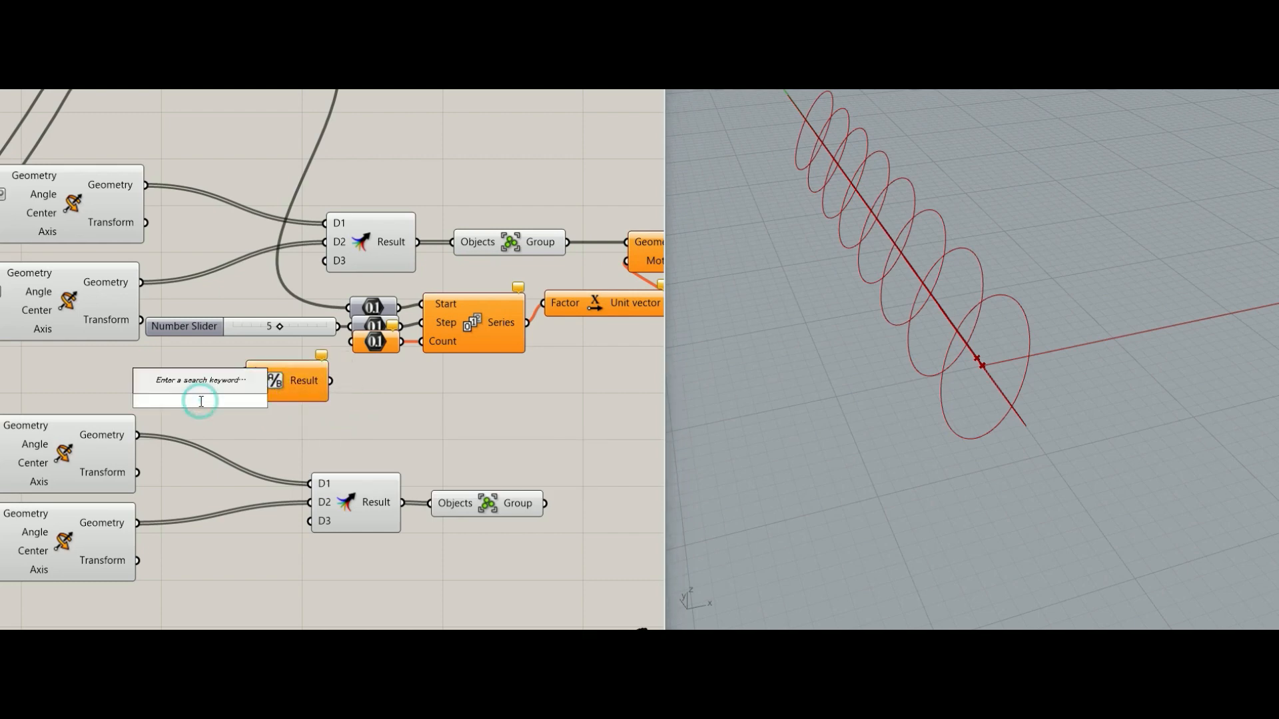
{"action": "type", "text": "panel"}
{"action": "key", "text": "Return"}
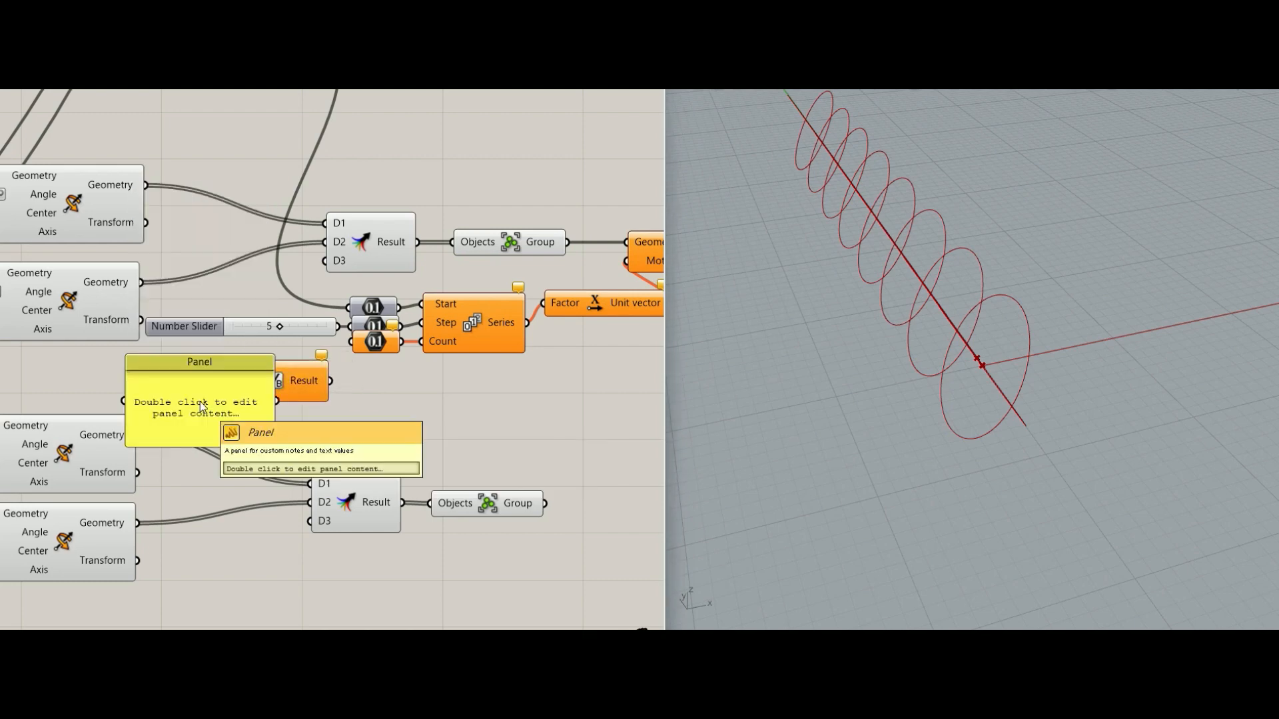
{"action": "double_click", "coordinate": [193, 403]}
{"action": "type", "text": "2"}
{"action": "left_click", "coordinate": [331, 424]}
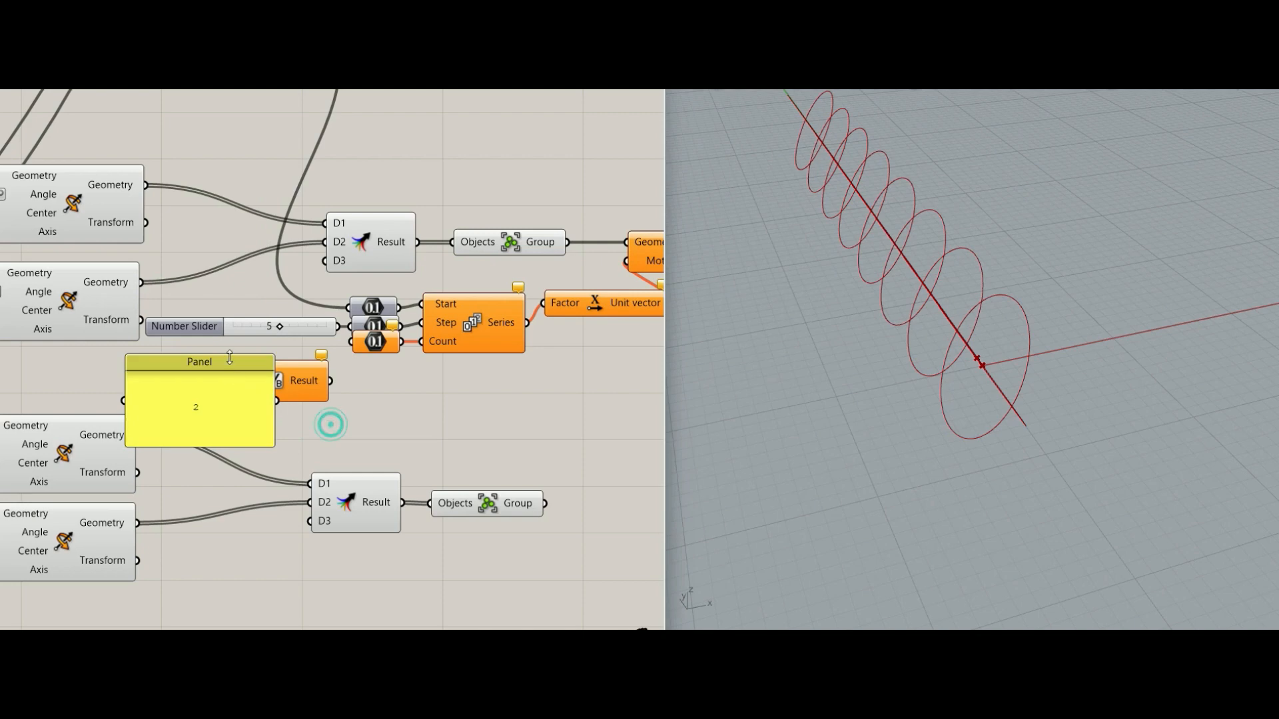
{"action": "left_click_drag", "start_coordinate": [229, 355], "coordinate": [243, 390]}
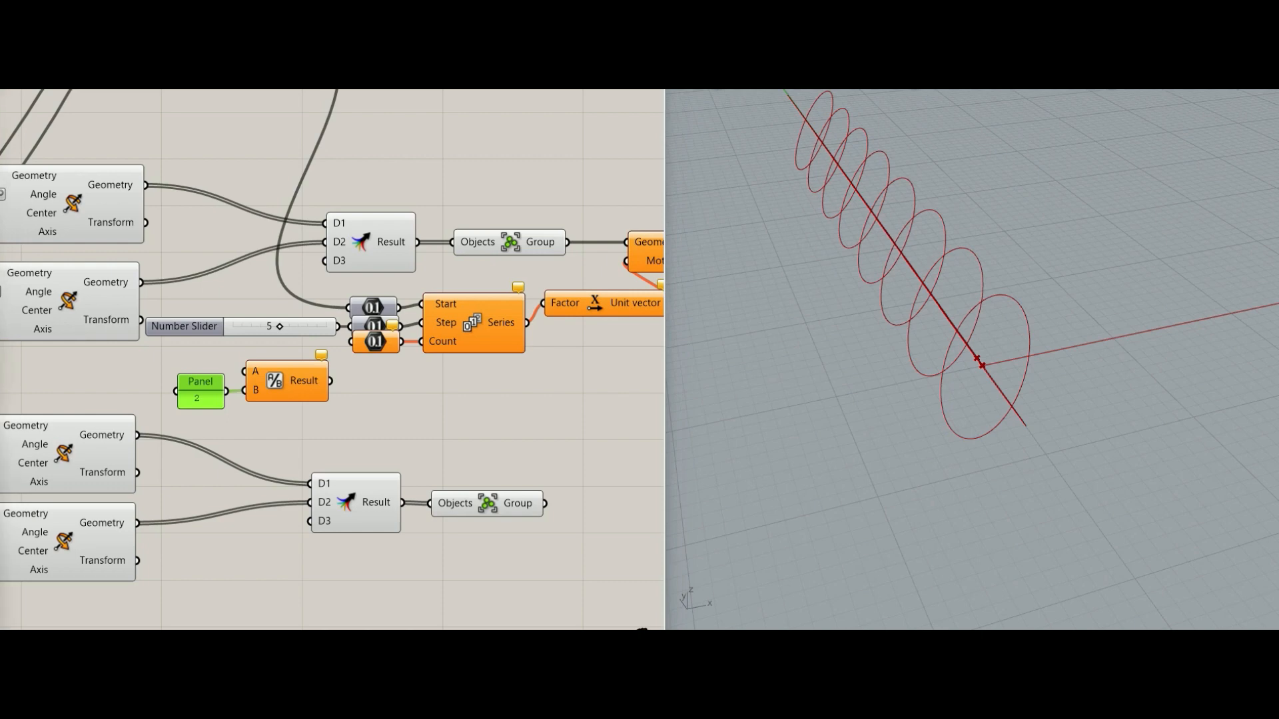
Connect the Number parameter that carries the circle radius to the Division component's A input.
{"action": "scroll", "coordinate": [278, 426], "scroll_direction": "down", "scroll_amount": 8}
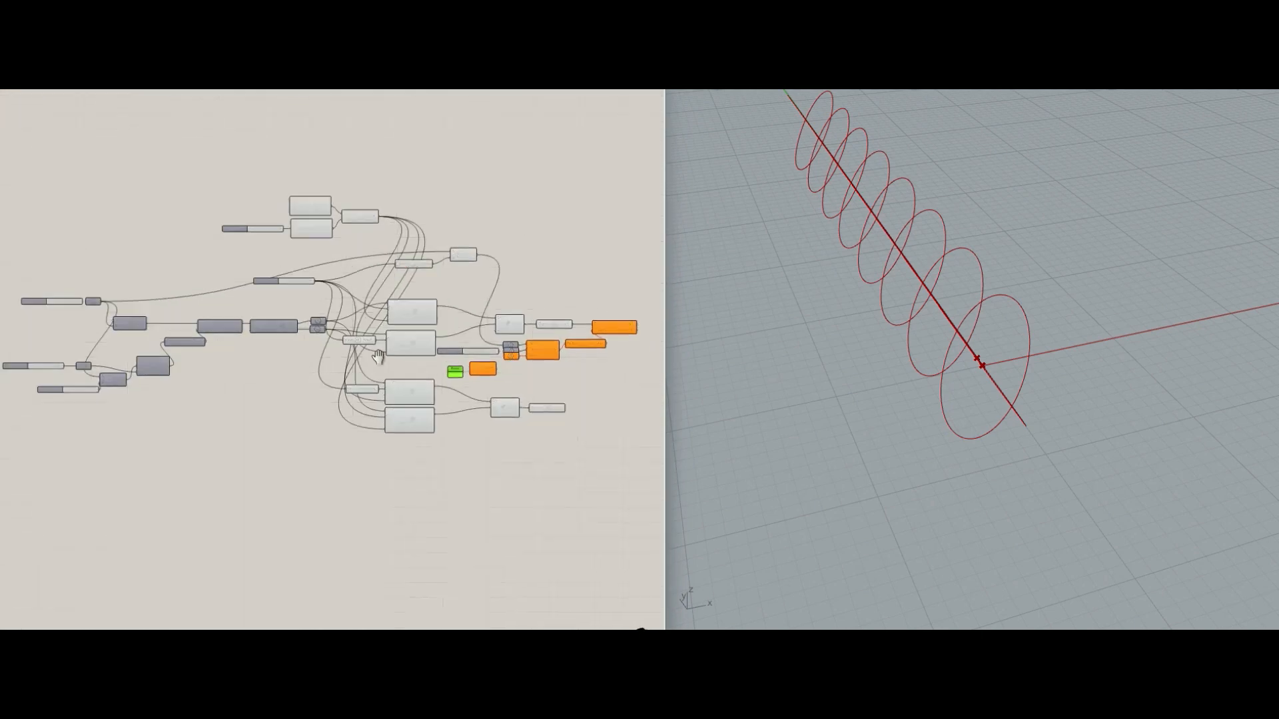
{"action": "scroll", "coordinate": [180, 308], "scroll_direction": "up", "scroll_amount": 5}
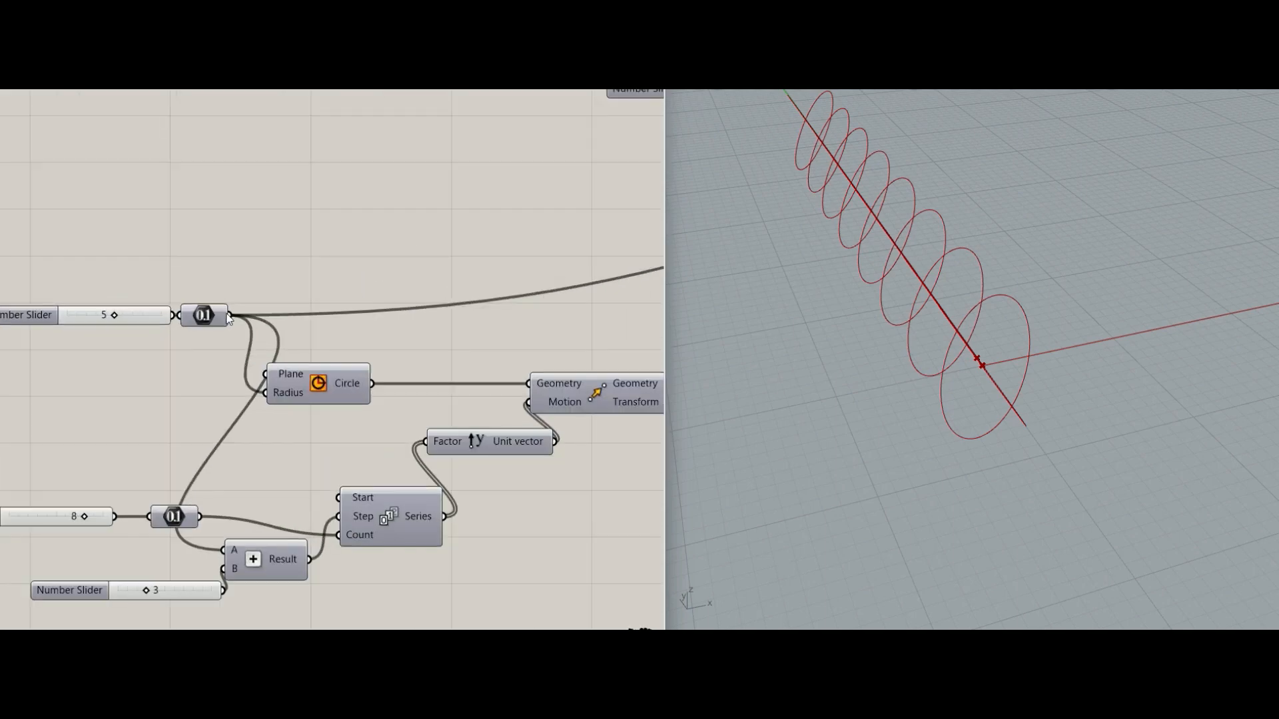
{"action": "scroll", "coordinate": [204, 347], "scroll_direction": "down", "scroll_amount": 4}
{"action": "left_click_drag", "start_coordinate": [229, 315], "coordinate": [484, 408]}
{"action": "scroll", "coordinate": [321, 413], "scroll_direction": "down", "scroll_amount": 3}
Connect the Division result to the Number parameter that feeds the Series Count input.
{"action": "scroll", "coordinate": [492, 414], "scroll_direction": "up", "scroll_amount": 3}
{"action": "scroll", "coordinate": [557, 412], "scroll_direction": "up", "scroll_amount": 5}
{"action": "left_click", "coordinate": [583, 458]}
{"action": "right_click_drag", "start_coordinate": [584, 458], "coordinate": [409, 486]}
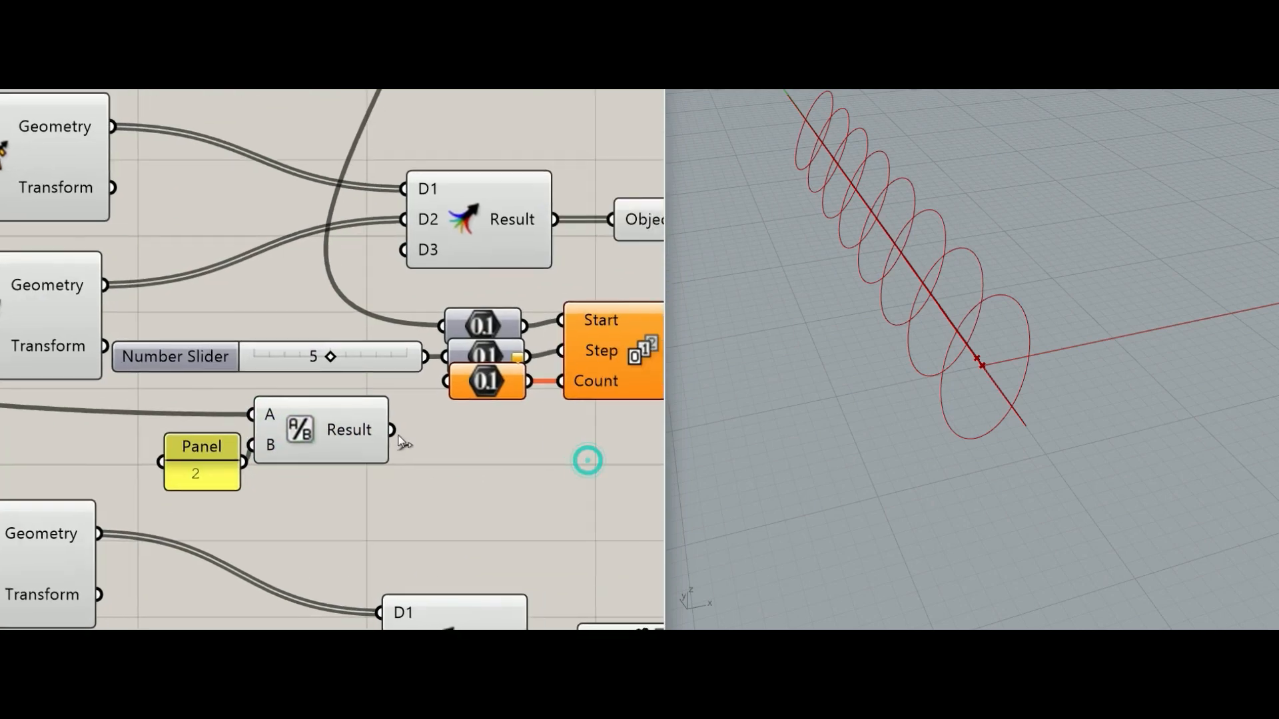
{"action": "left_click_drag", "start_coordinate": [392, 430], "coordinate": [448, 392]}
{"action": "scroll", "coordinate": [477, 421], "scroll_direction": "down", "scroll_amount": 3}
{"action": "right_click_drag", "start_coordinate": [493, 425], "coordinate": [369, 423]}
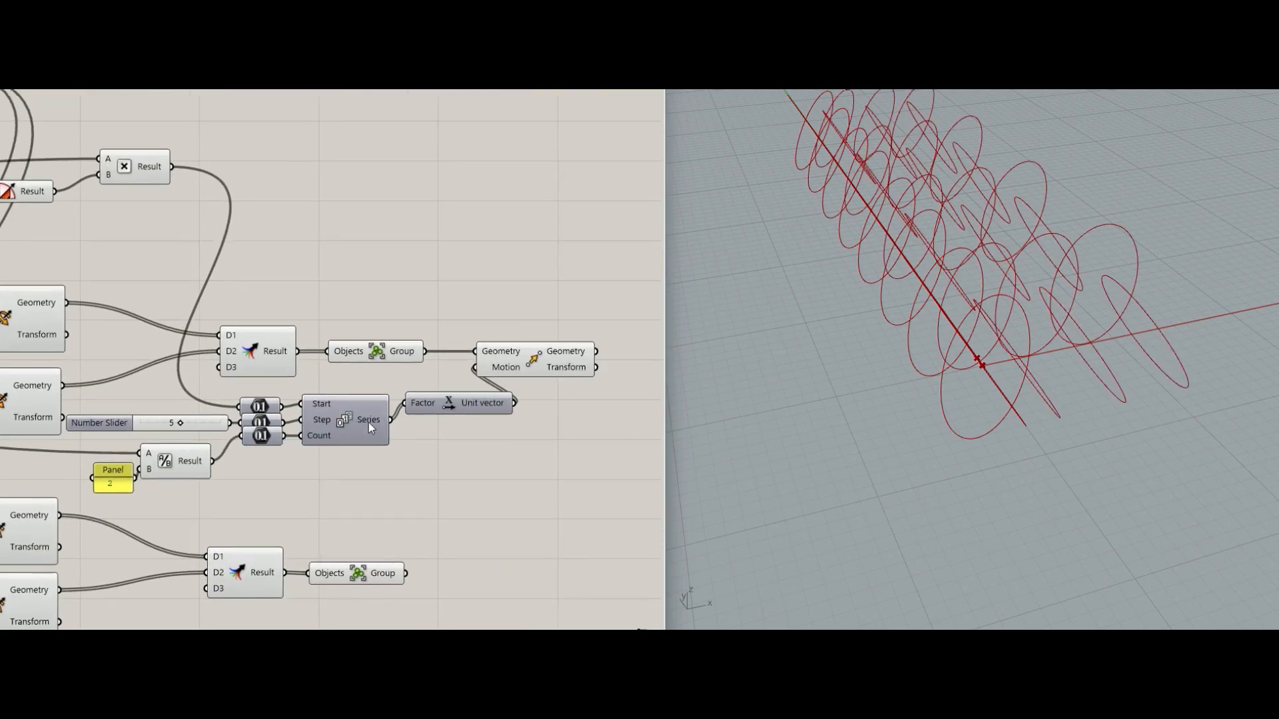
Examine the repeated circle groups in the viewport, highlighting the Move output and checking the Series step slider.
{"action": "scroll", "coordinate": [431, 394], "scroll_direction": "up", "scroll_amount": 3}
{"action": "right_click_drag", "start_coordinate": [941, 357], "coordinate": [941, 394]}
{"action": "right_click_drag", "start_coordinate": [1088, 389], "coordinate": [1070, 317]}
{"action": "left_click", "coordinate": [604, 347]}
{"action": "mouse_move", "coordinate": [1010, 393]}
{"action": "right_mouse_down"}
{"action": "mouse_move", "coordinate": [1028, 382]}
{"action": "mouse_move", "coordinate": [1031, 393]}
{"action": "right_mouse_up"}
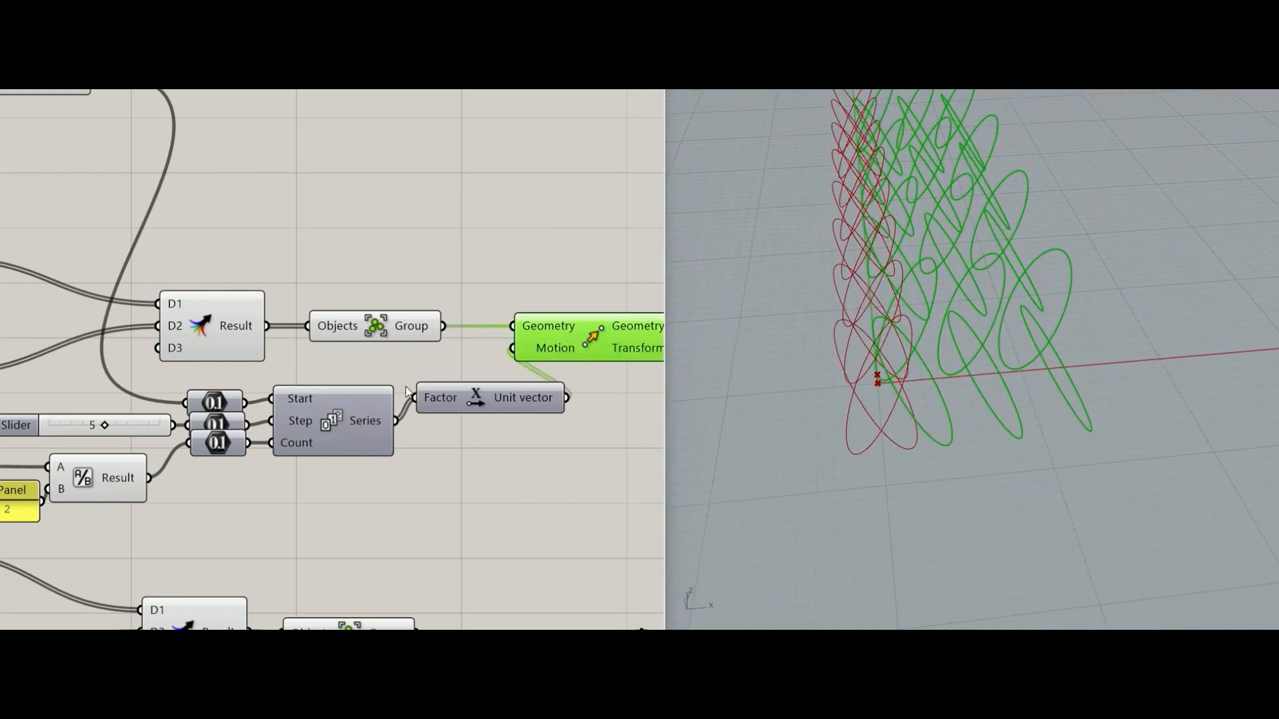
{"action": "mouse_move", "coordinate": [106, 426]}
{"action": "left_mouse_down"}
{"action": "mouse_move", "coordinate": [170, 427]}
{"action": "mouse_move", "coordinate": [90, 426]}
{"action": "mouse_move", "coordinate": [150, 425]}
{"action": "mouse_move", "coordinate": [145, 414]}
{"action": "mouse_move", "coordinate": [105, 426]}
{"action": "left_mouse_up"}
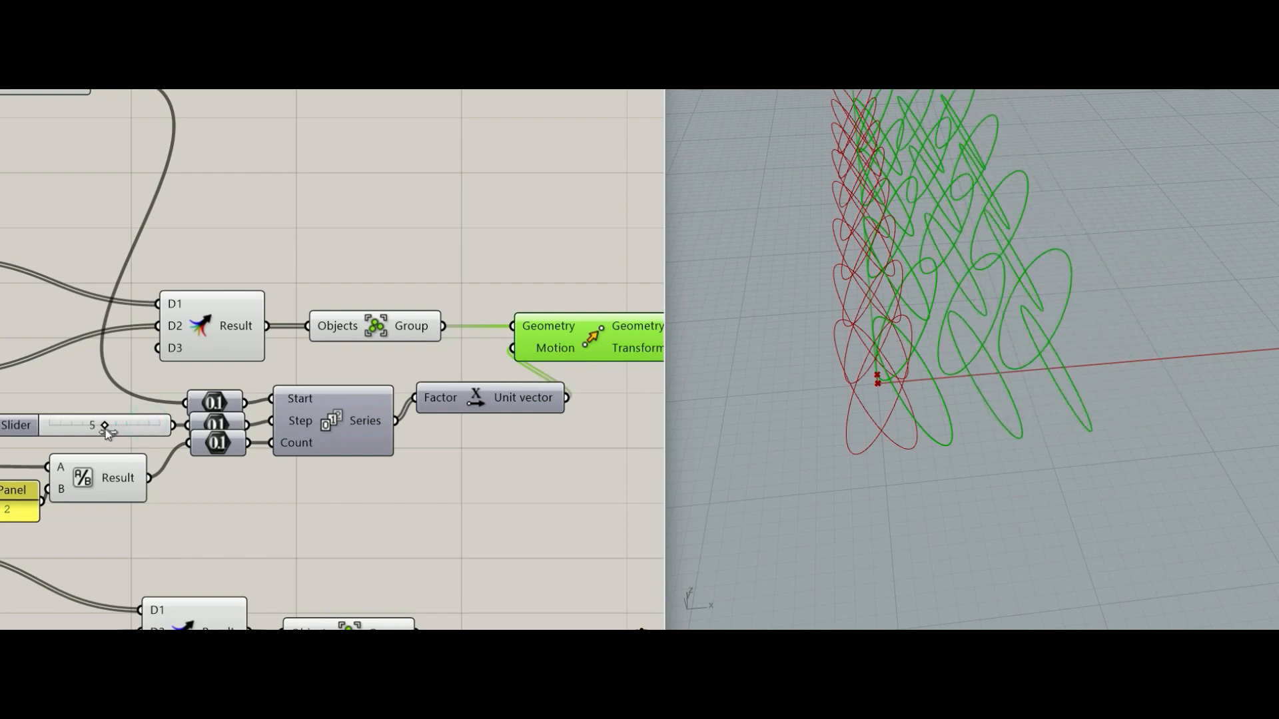
{"action": "left_click", "coordinate": [442, 493]}
{"action": "scroll", "coordinate": [965, 255], "scroll_direction": "up", "scroll_amount": 5}
{"action": "right_click_drag", "start_coordinate": [966, 255], "coordinate": [949, 326]}
{"action": "right_click_drag", "start_coordinate": [486, 493], "coordinate": [452, 369]}
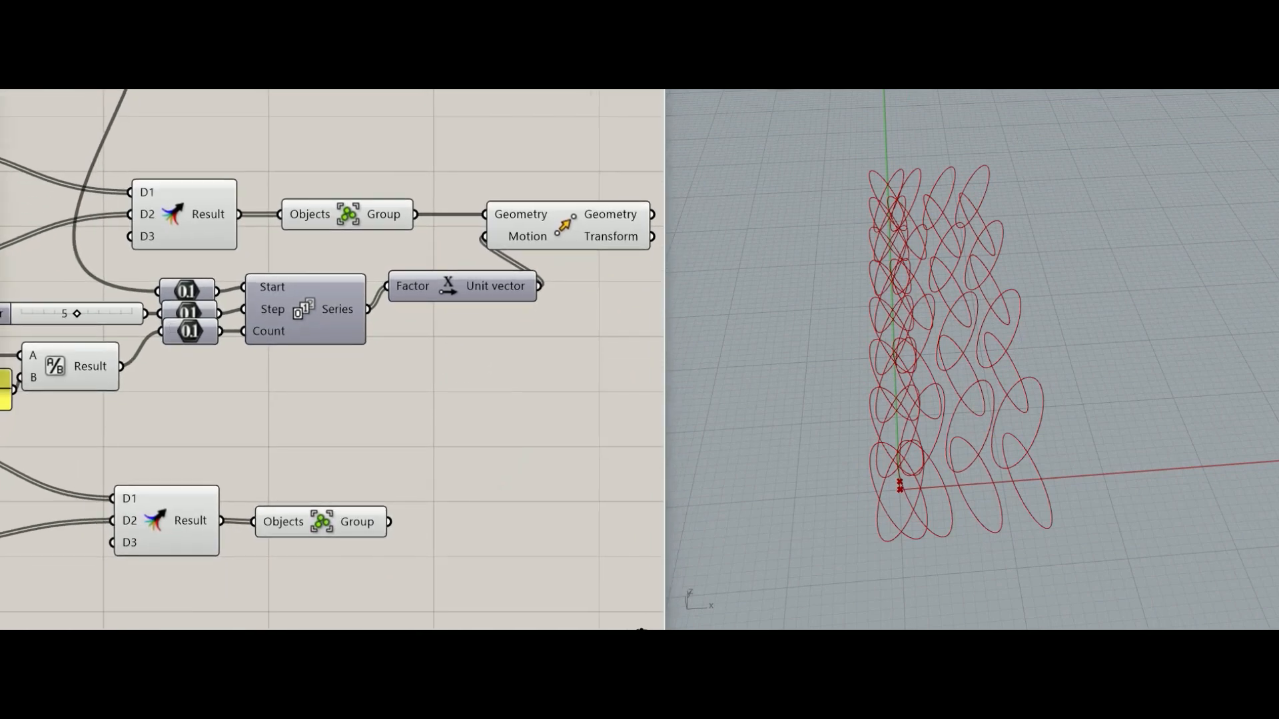
Duplicate the Series, Unit X and Move components together and place the copies beside the lower Group component.
{"action": "scroll", "coordinate": [568, 284], "scroll_direction": "down", "scroll_amount": 2}
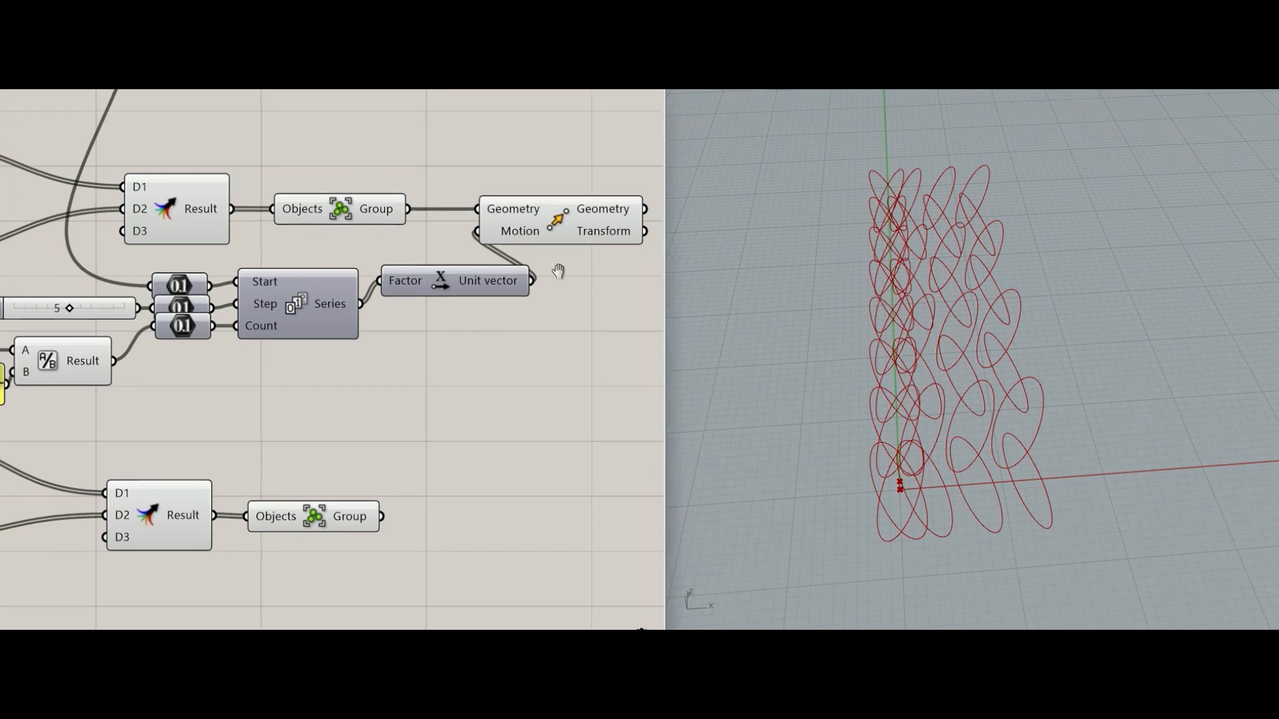
{"action": "mouse_move", "coordinate": [526, 327]}
{"action": "right_mouse_down"}
{"action": "mouse_move", "coordinate": [529, 314]}
{"action": "mouse_move", "coordinate": [530, 327]}
{"action": "right_mouse_up"}
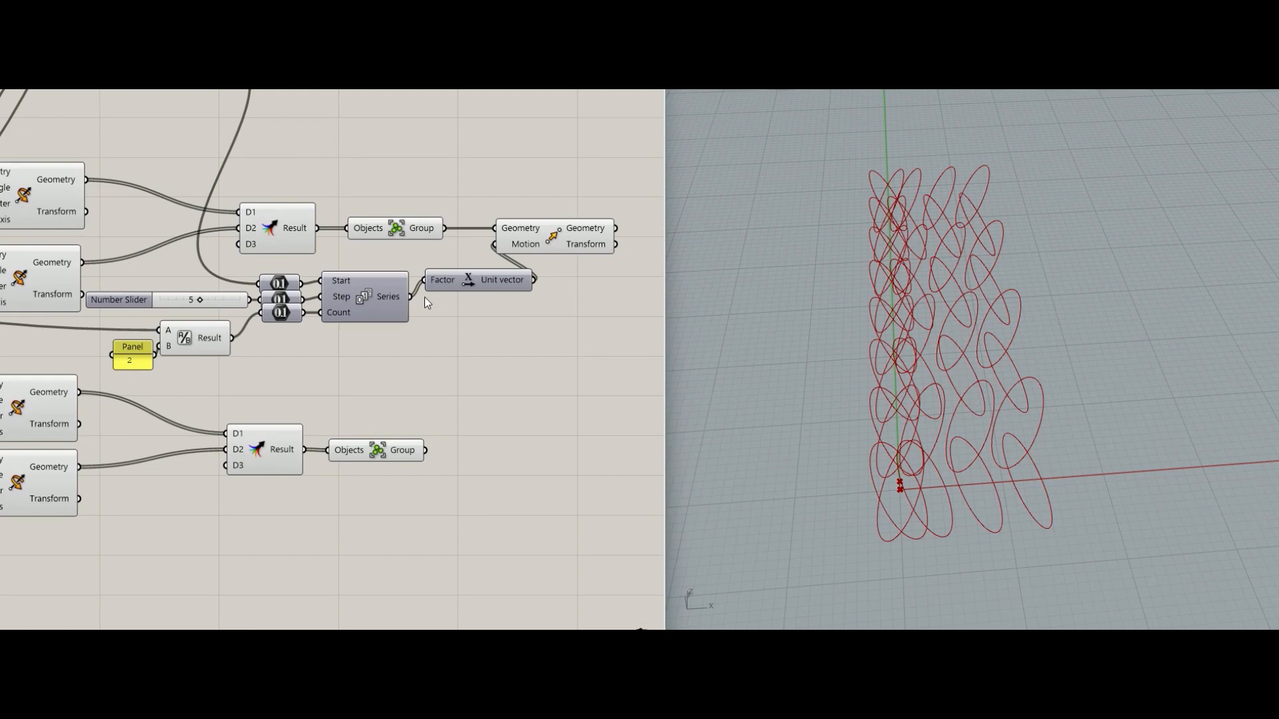
{"action": "left_click", "coordinate": [396, 302]}
{"action": "left_click", "coordinate": [485, 285], "text": "shift"}
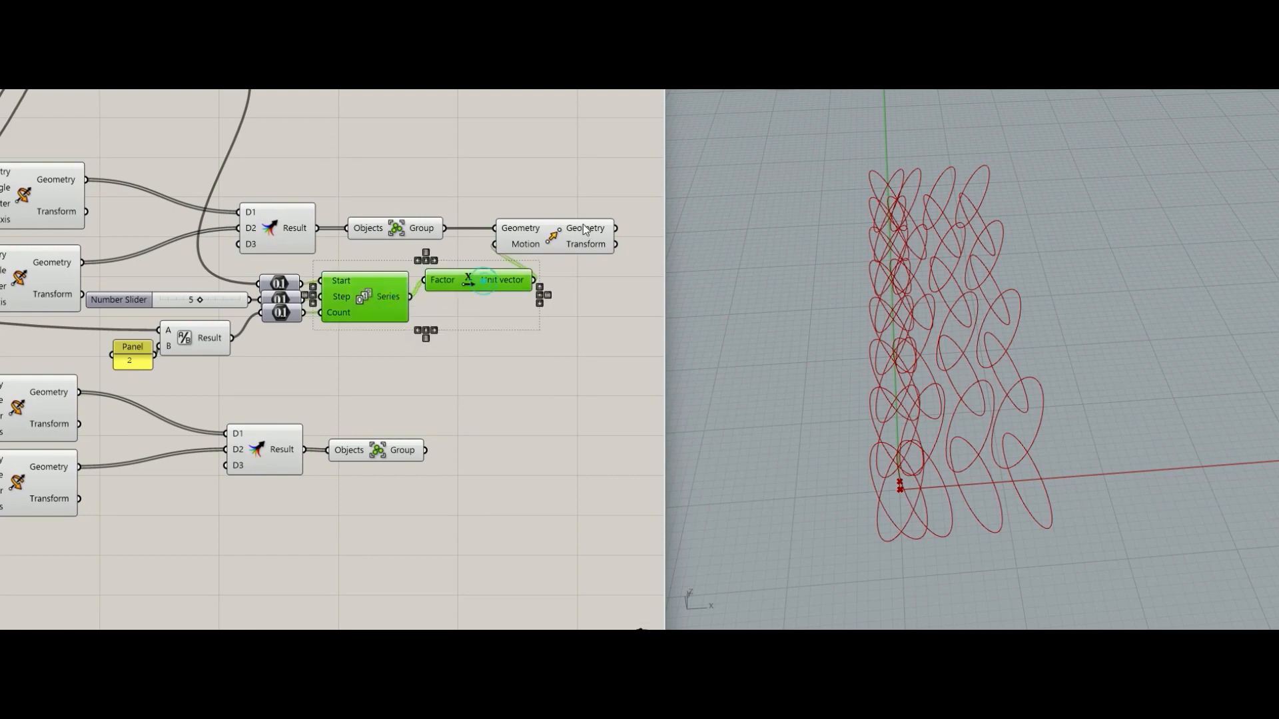
{"action": "left_click", "coordinate": [572, 227], "text": "shift"}
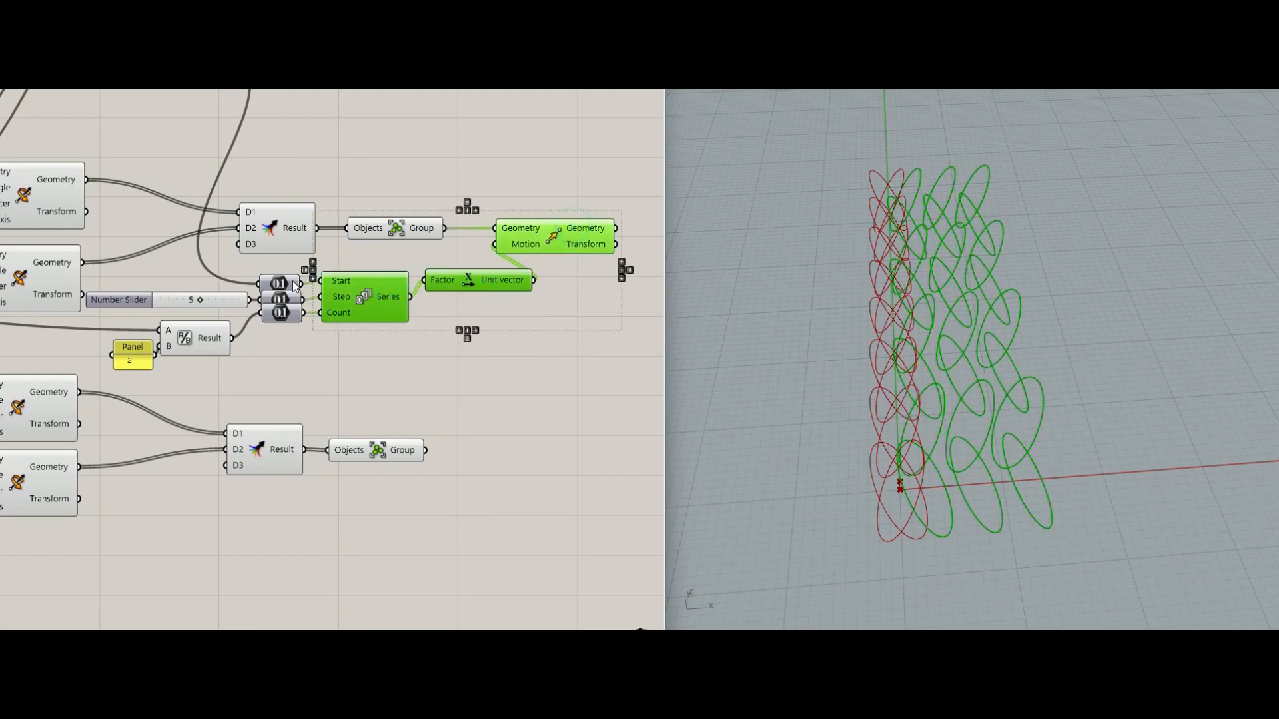
{"action": "left_click_drag", "start_coordinate": [487, 287], "coordinate": [475, 530], "text": "alt"}
{"action": "left_click", "coordinate": [513, 441]}
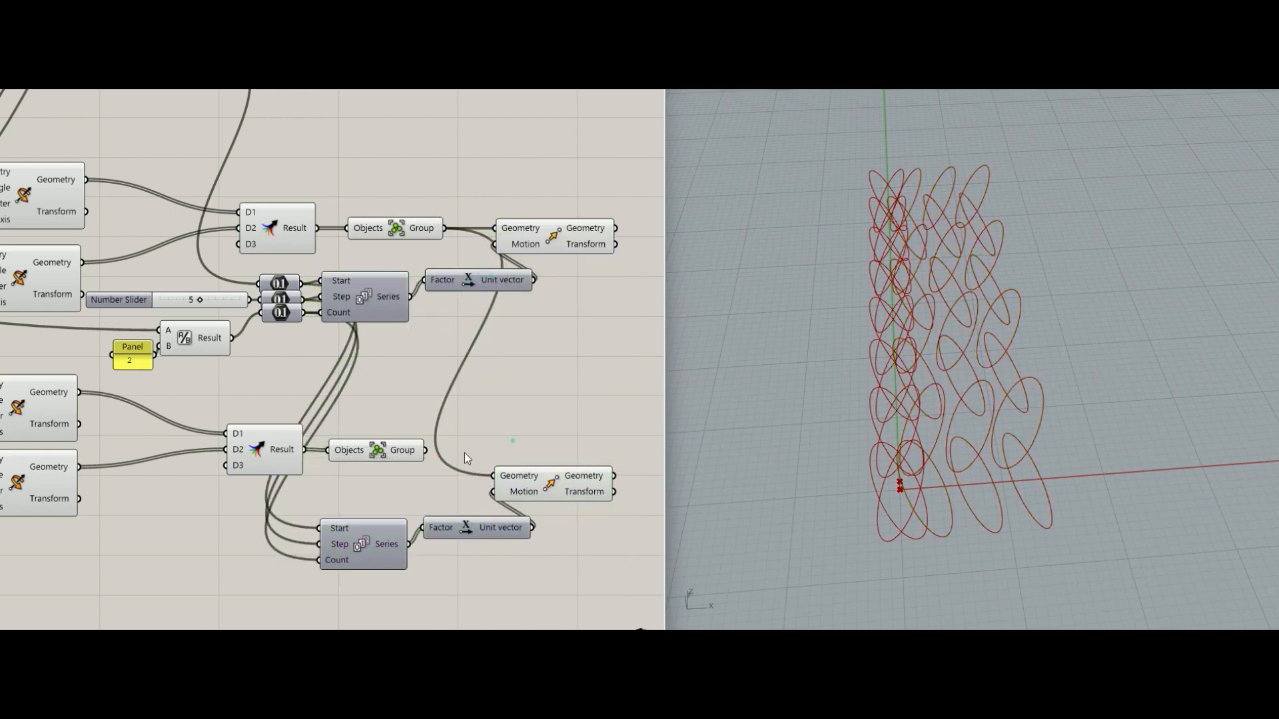
Connect the lower Group output to the copied Move's Geometry input, replacing its existing wire, and align that Move with the Group.
{"action": "left_click_drag", "start_coordinate": [422, 448], "coordinate": [556, 471]}
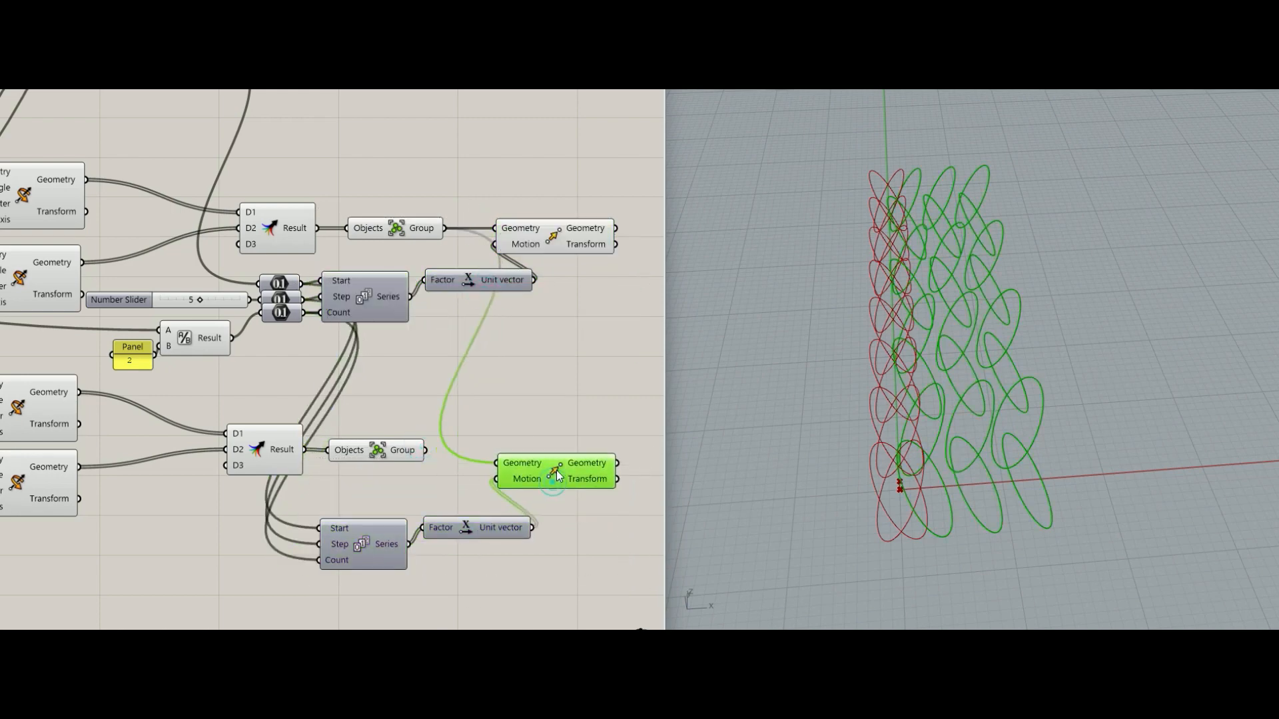
{"action": "left_click_drag", "start_coordinate": [425, 450], "coordinate": [503, 471]}
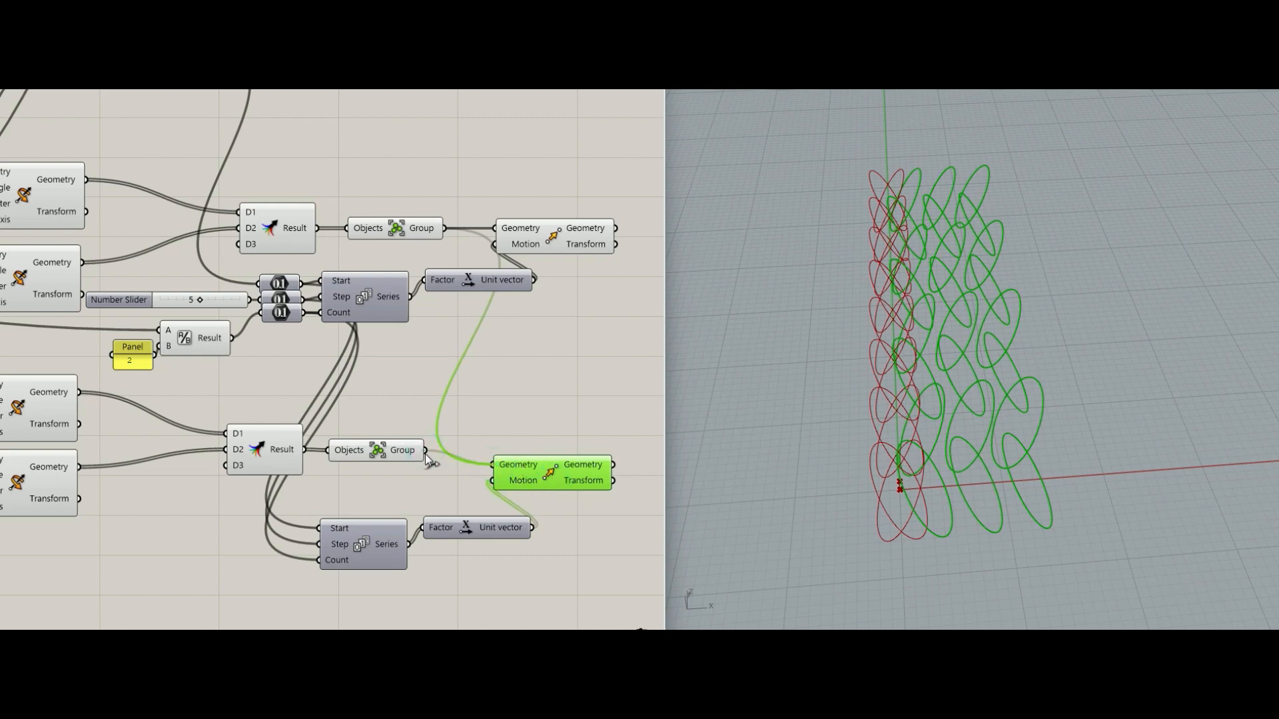
{"action": "left_click_drag", "start_coordinate": [425, 450], "coordinate": [567, 457]}
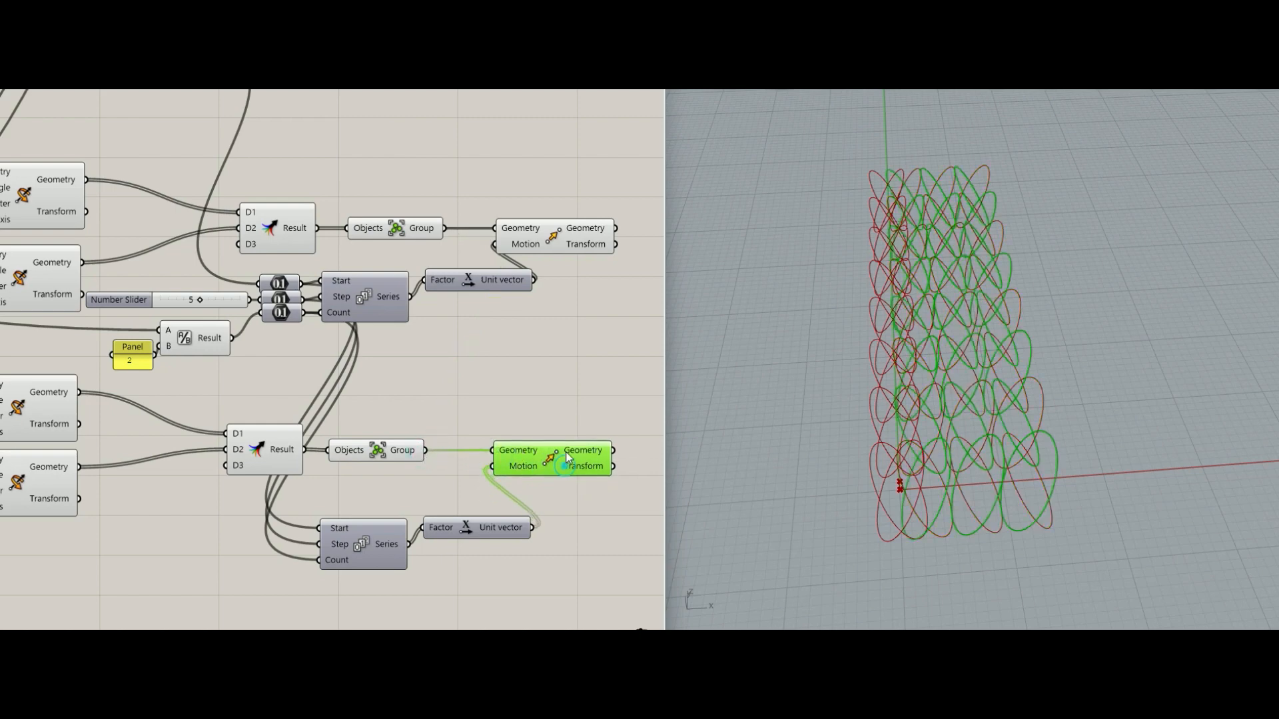
{"action": "left_click", "coordinate": [430, 490]}
Disconnect the Number parameter from the Start input of the copied Series component.
{"action": "scroll", "coordinate": [294, 586], "scroll_direction": "up", "scroll_amount": 3}
{"action": "right_click", "coordinate": [353, 498]}
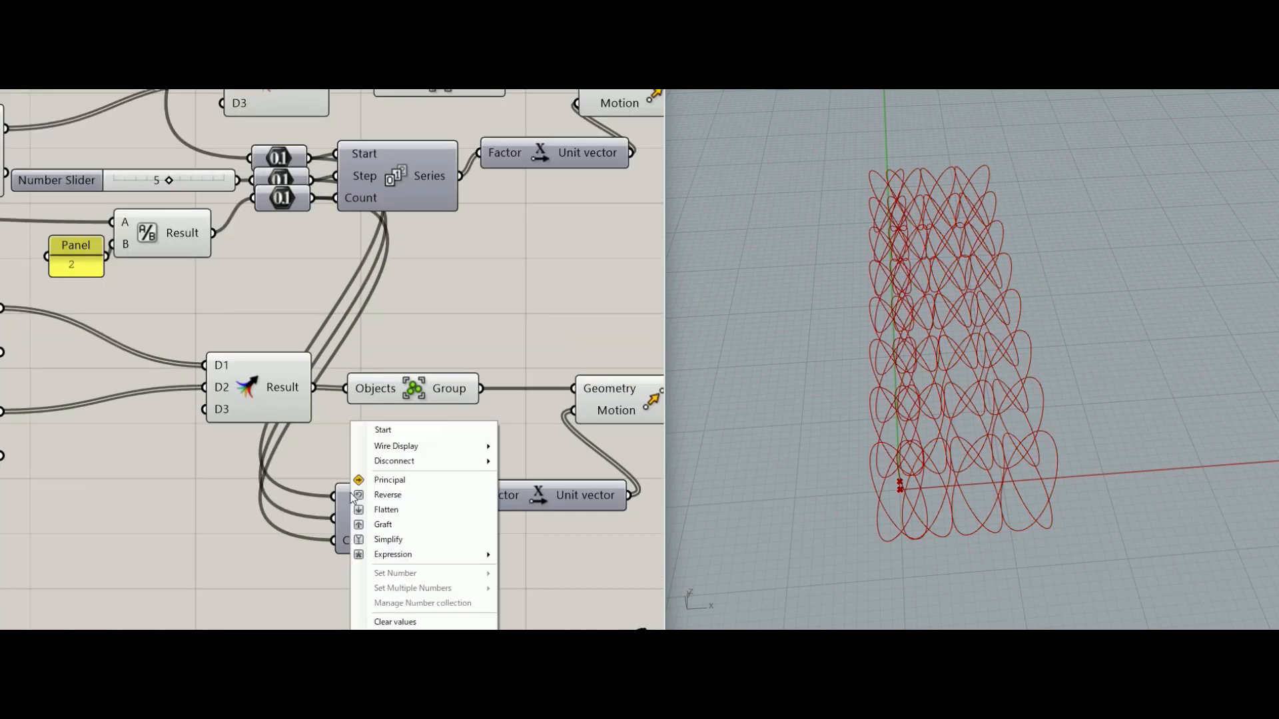
{"action": "mouse_move", "coordinate": [407, 461]}
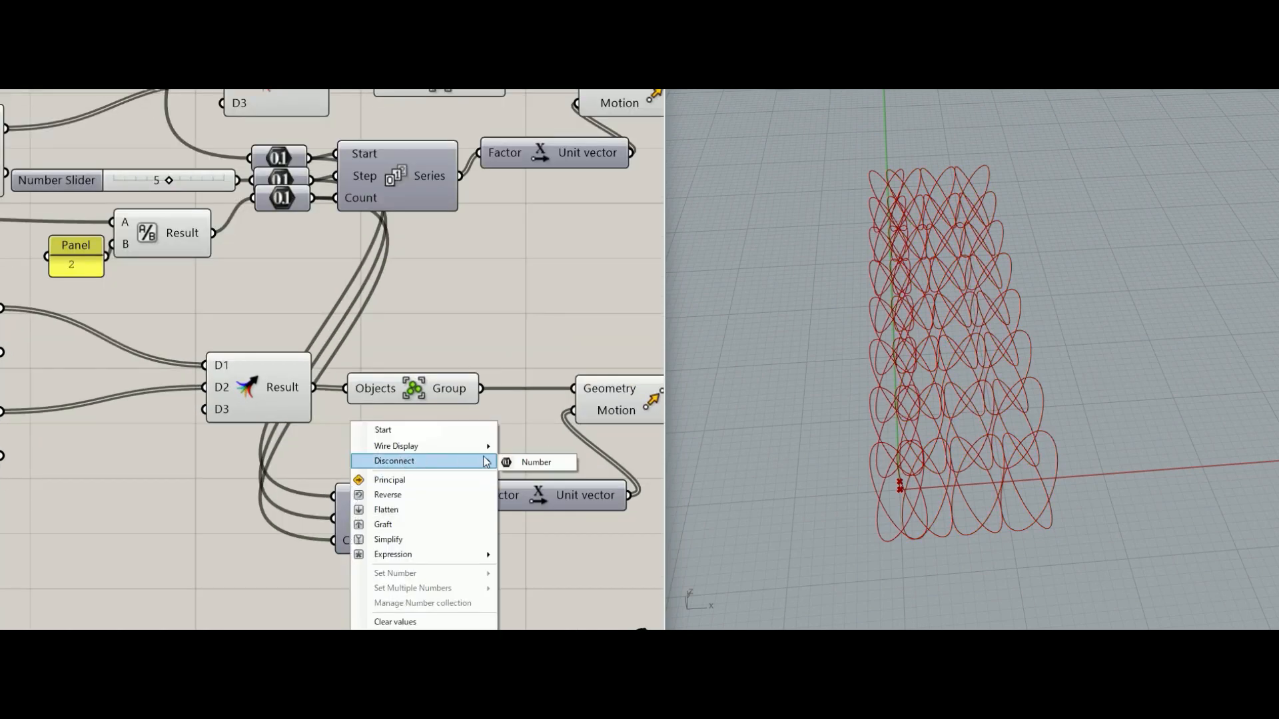
{"action": "left_click", "coordinate": [530, 460]}
{"action": "right_click_drag", "start_coordinate": [441, 476], "coordinate": [308, 480]}
{"action": "scroll", "coordinate": [467, 438], "scroll_direction": "up", "scroll_amount": 1}
{"action": "right_click_drag", "start_coordinate": [454, 454], "coordinate": [367, 479]}
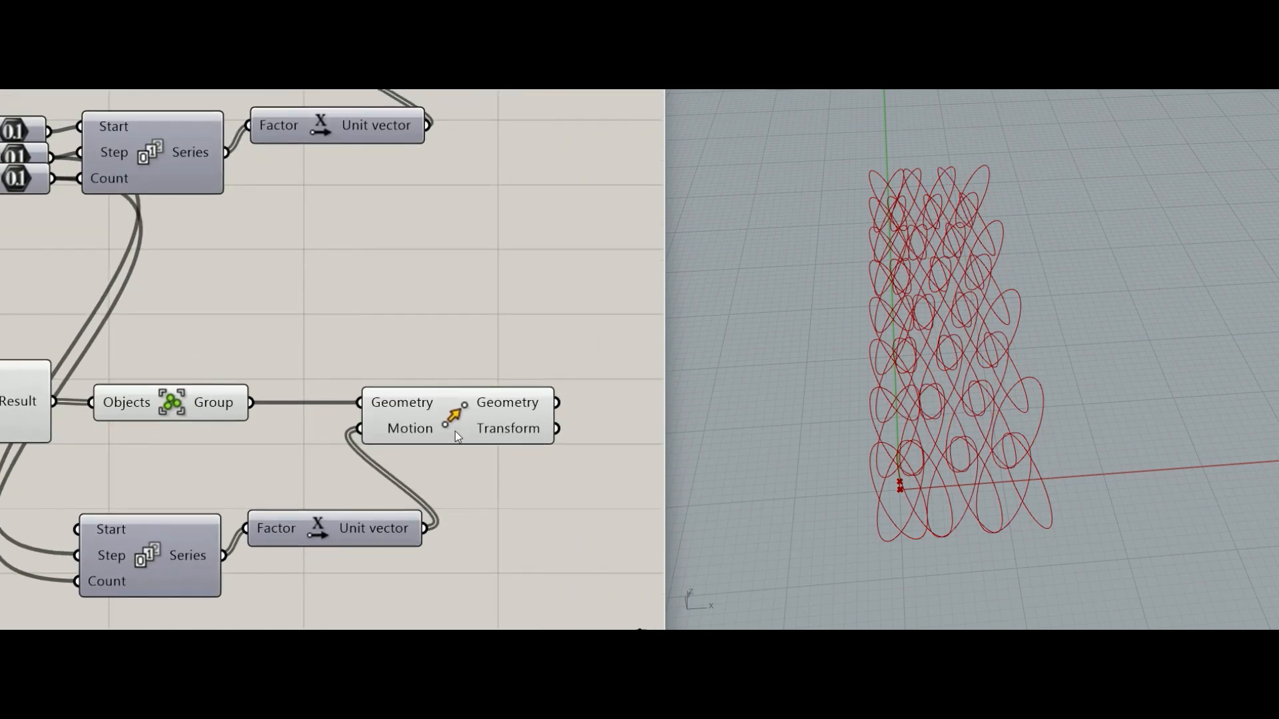
Examine the lower Move's repeated circles in the viewport and check the Series step slider.
{"action": "left_click", "coordinate": [455, 432]}
{"action": "right_click_drag", "start_coordinate": [251, 465], "coordinate": [460, 496]}
{"action": "scroll", "coordinate": [261, 300], "scroll_direction": "down", "scroll_amount": 3}
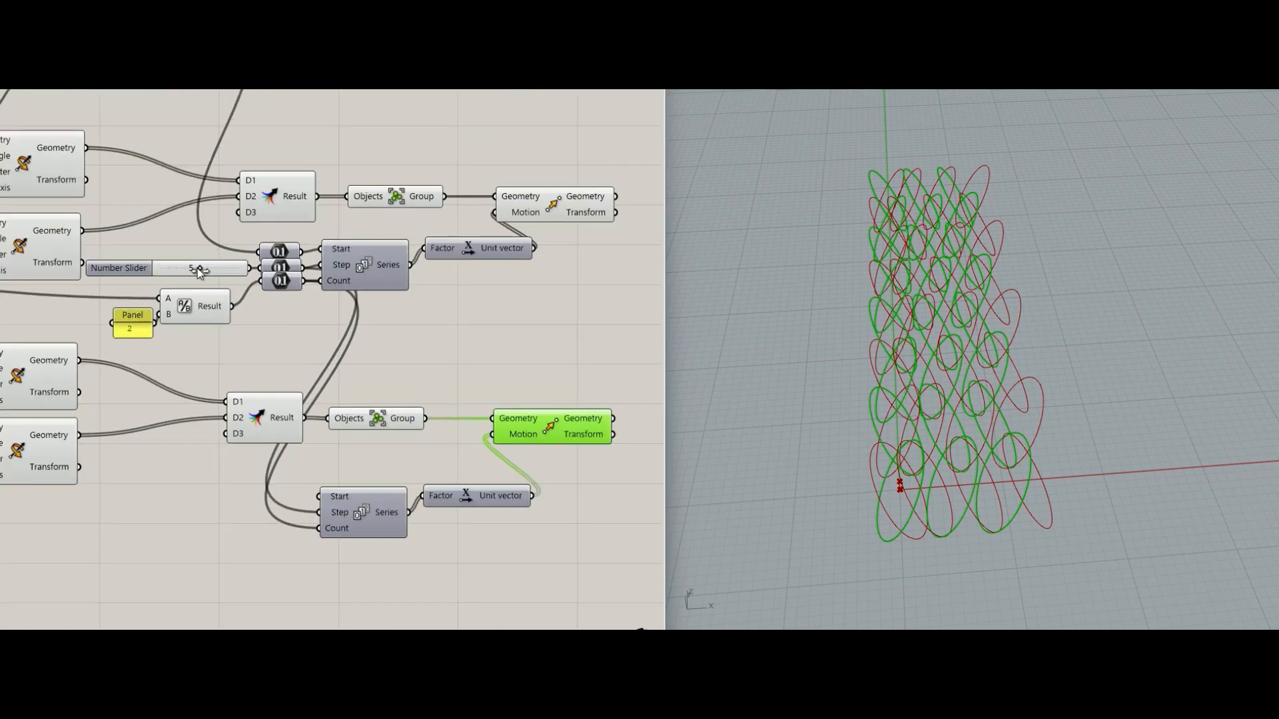
{"action": "mouse_move", "coordinate": [197, 273]}
{"action": "left_mouse_down"}
{"action": "mouse_move", "coordinate": [237, 273]}
{"action": "mouse_move", "coordinate": [200, 282]}
{"action": "left_mouse_up"}
{"action": "left_click", "coordinate": [517, 384]}
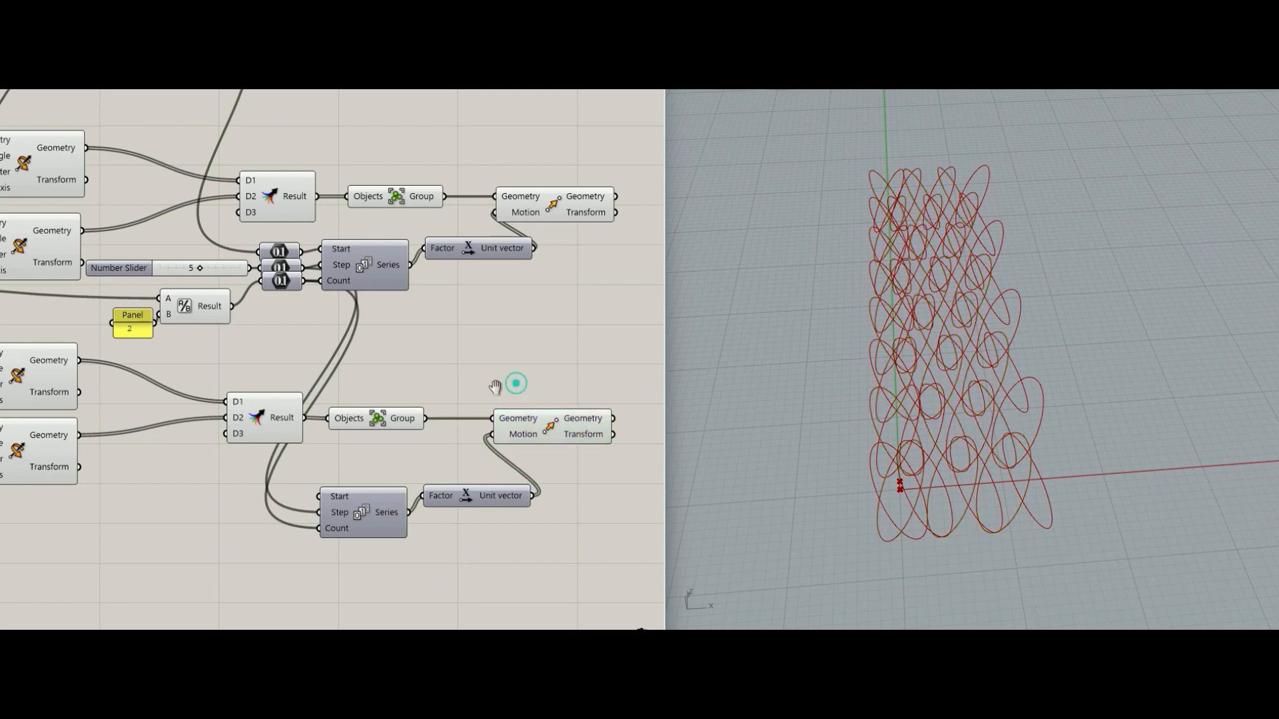
{"action": "right_click_drag", "start_coordinate": [495, 385], "coordinate": [305, 385]}
{"action": "left_click", "coordinate": [374, 427]}
{"action": "left_click", "coordinate": [457, 364]}
Add another Move component after the upper Move and connect the upper Move's Geometry output to its Geometry input.
{"action": "right_click_drag", "start_coordinate": [458, 363], "coordinate": [334, 443]}
{"action": "right_click_drag", "start_coordinate": [342, 366], "coordinate": [365, 417]}
{"action": "scroll", "coordinate": [271, 344], "scroll_direction": "up", "scroll_amount": 1}
{"action": "left_click", "coordinate": [270, 349]}
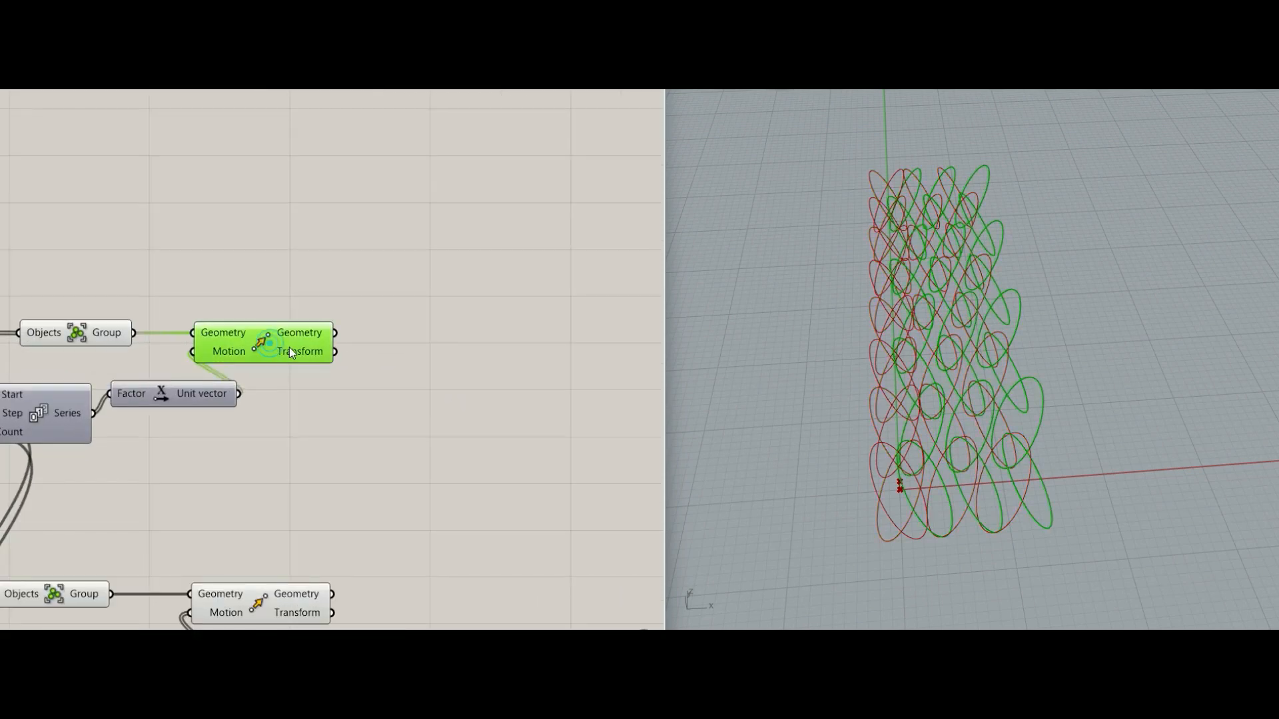
{"action": "scroll", "coordinate": [289, 347], "scroll_direction": "up", "scroll_amount": 1}
{"action": "left_click", "coordinate": [502, 402]}
{"action": "double_click", "coordinate": [506, 398]}
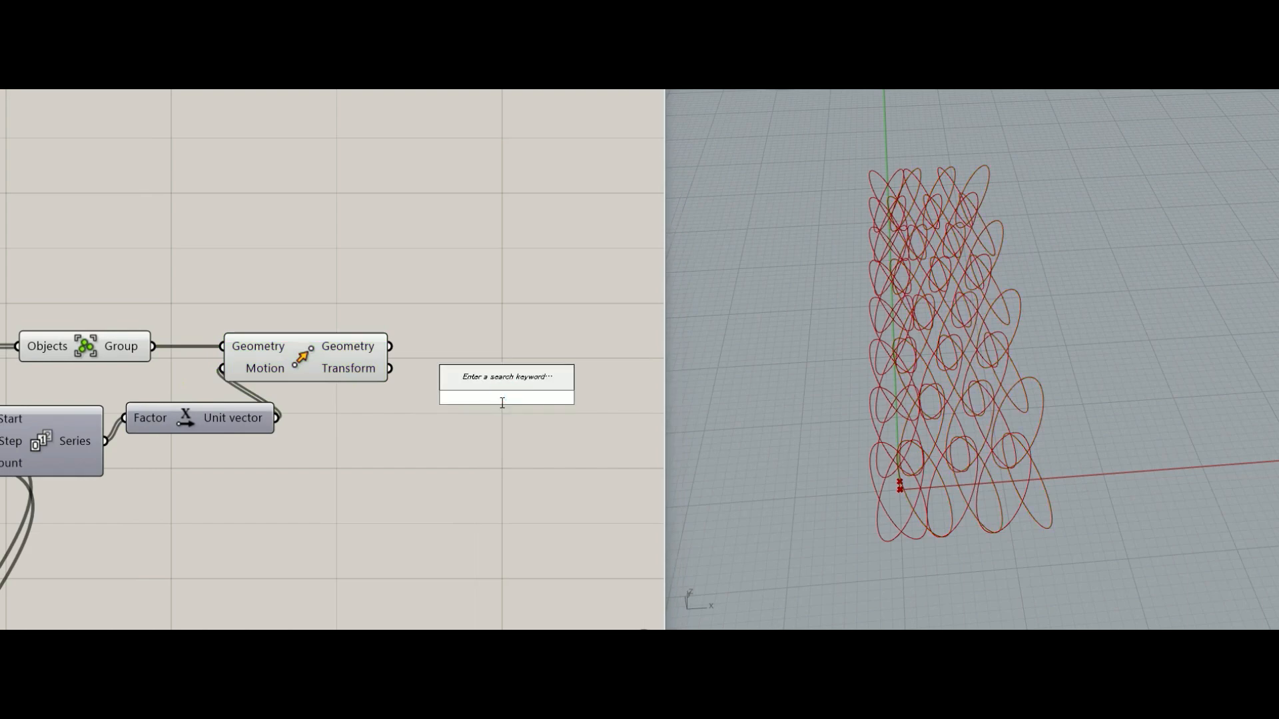
{"action": "type", "text": "move"}
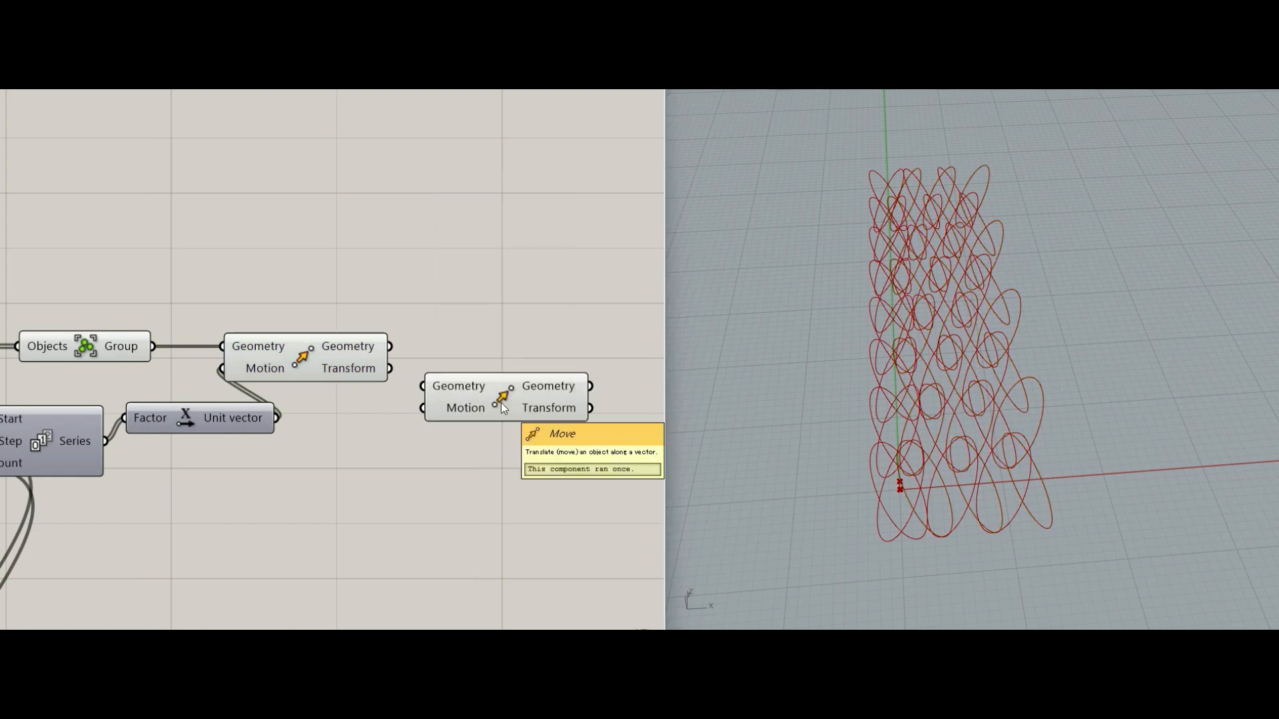
{"action": "left_click_drag", "start_coordinate": [501, 402], "coordinate": [535, 364]}
{"action": "left_click_drag", "start_coordinate": [391, 347], "coordinate": [457, 347]}
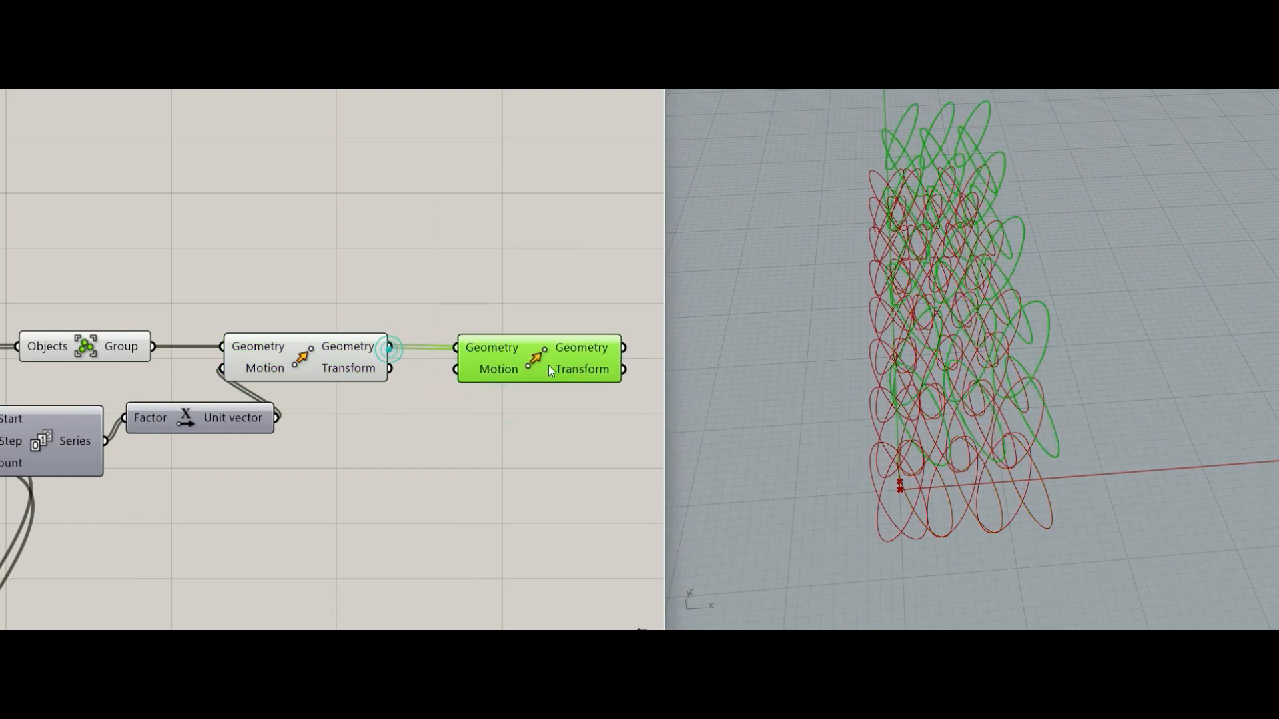
Add a Unit Y vector component and connect it to the Motion input of the new Move.
{"action": "right_click_drag", "start_coordinate": [991, 410], "coordinate": [946, 443]}
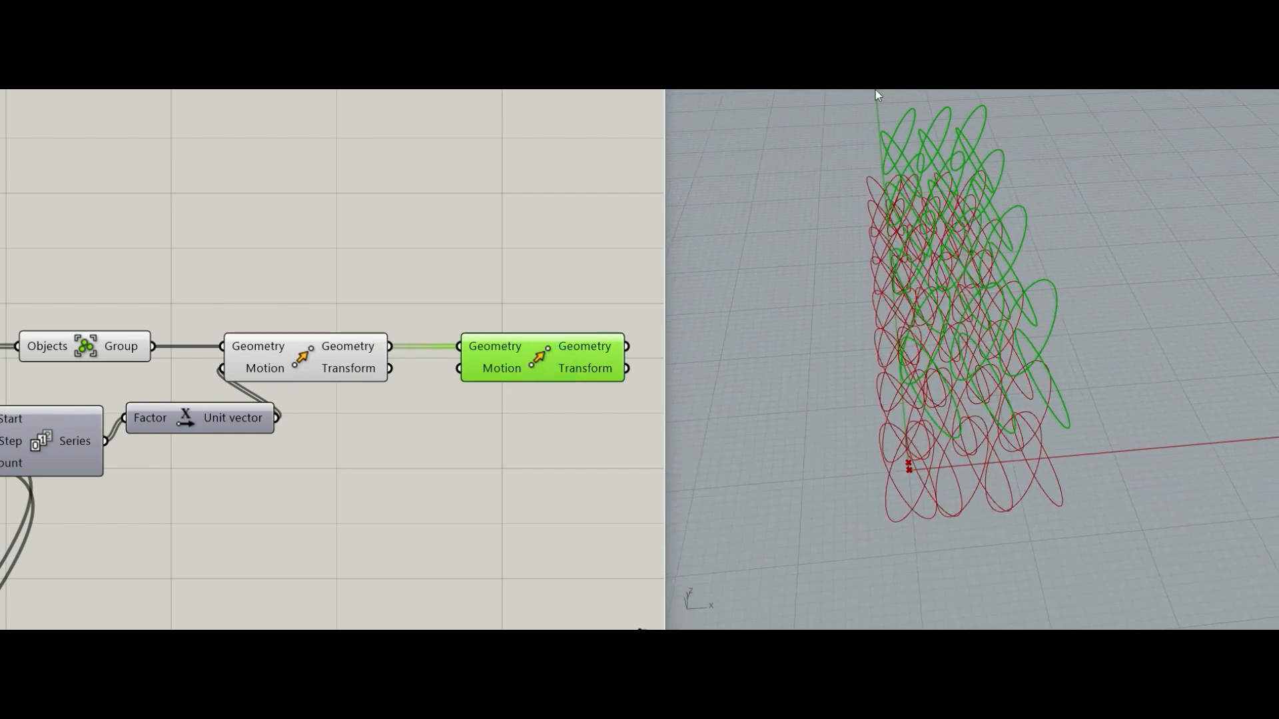
{"action": "double_click", "coordinate": [430, 411]}
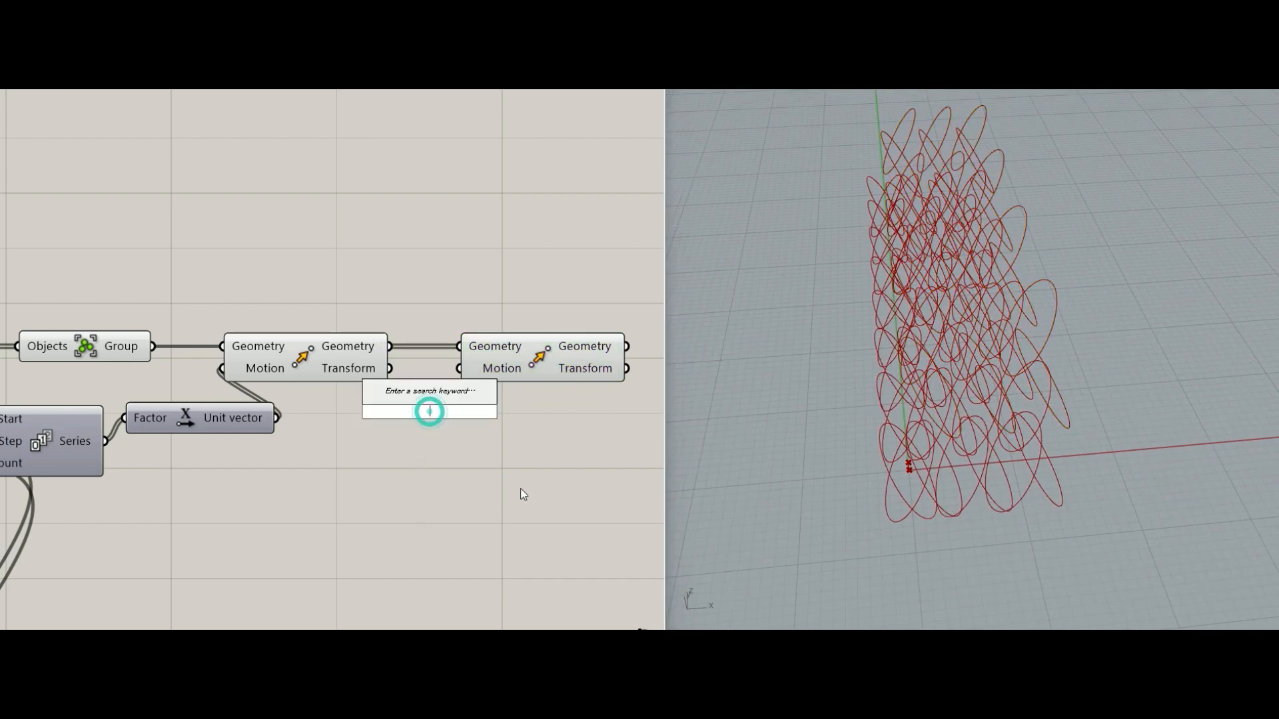
{"action": "type", "text": "y"}
{"action": "key", "text": "Return"}
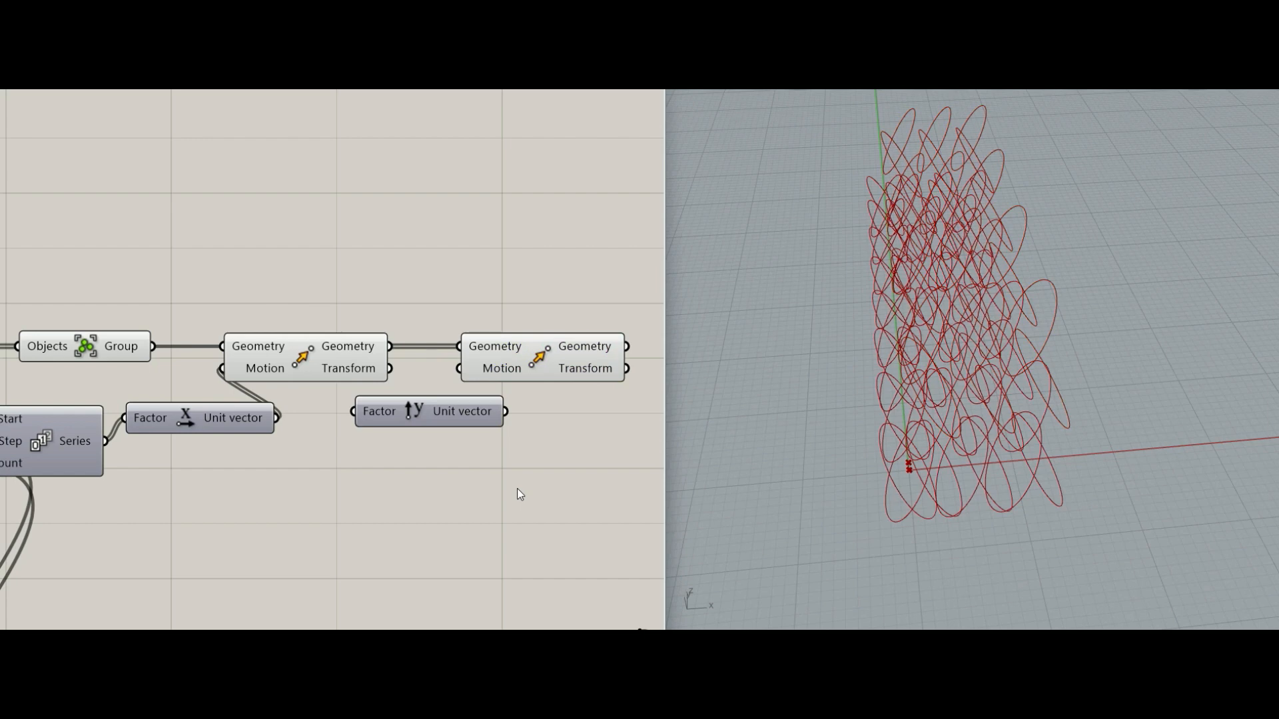
{"action": "mouse_move", "coordinate": [457, 369]}
{"action": "left_mouse_down"}
{"action": "mouse_move", "coordinate": [506, 411]}
{"action": "mouse_move", "coordinate": [466, 423]}
{"action": "left_mouse_up"}
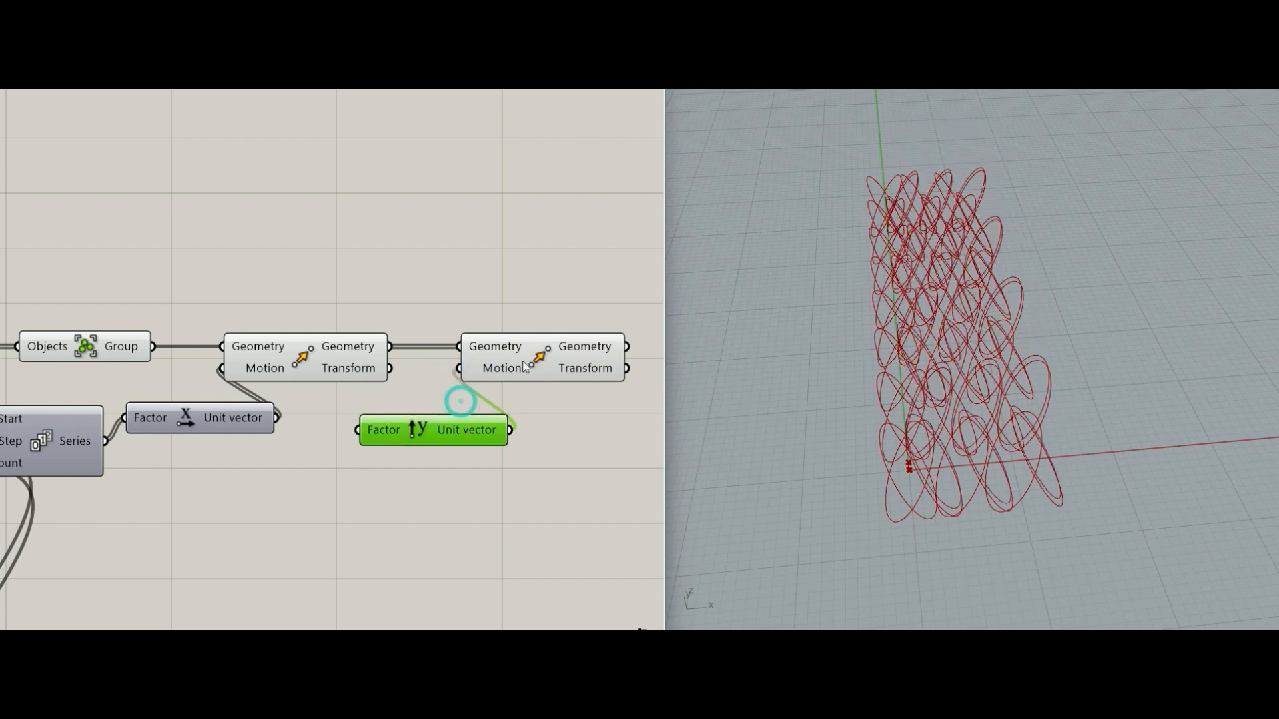
{"action": "left_click", "coordinate": [523, 359]}
{"action": "left_click", "coordinate": [493, 493]}
Add a Number Slider set to 5 and connect it to the Unit Y component's Factor input.
{"action": "double_click", "coordinate": [352, 491]}
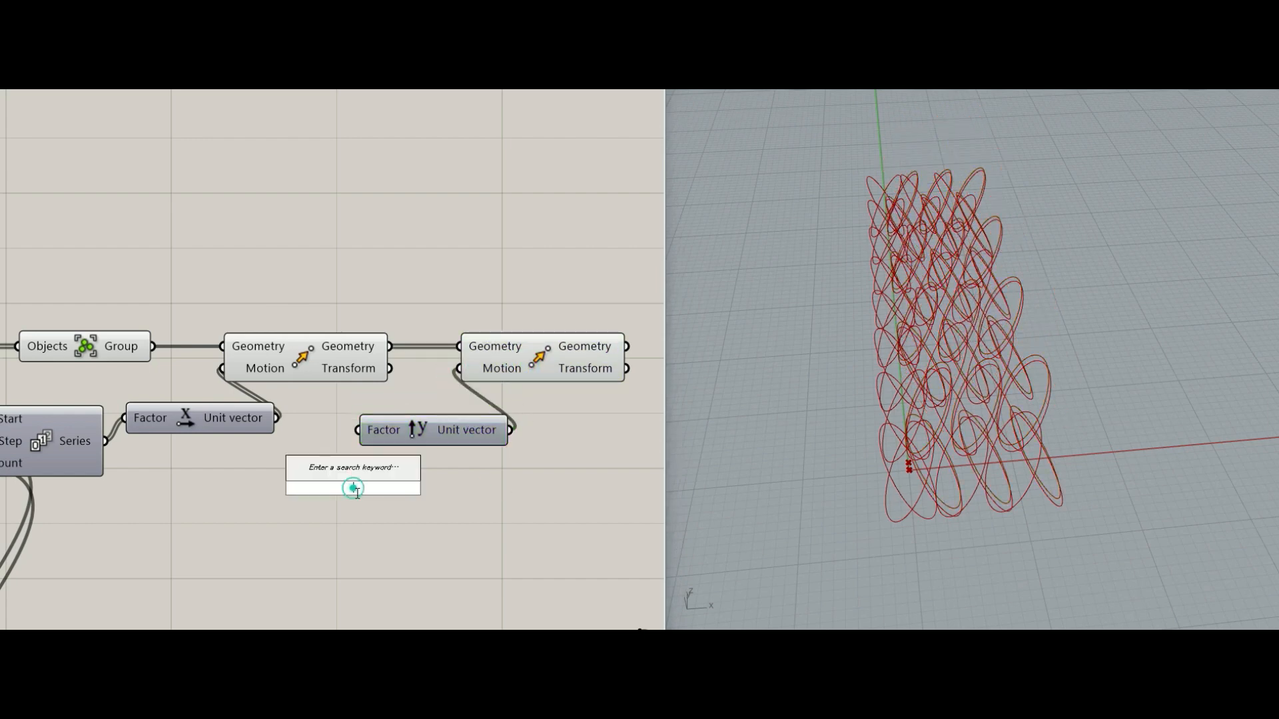
{"action": "type", "text": "5"}
{"action": "key", "text": "Return"}
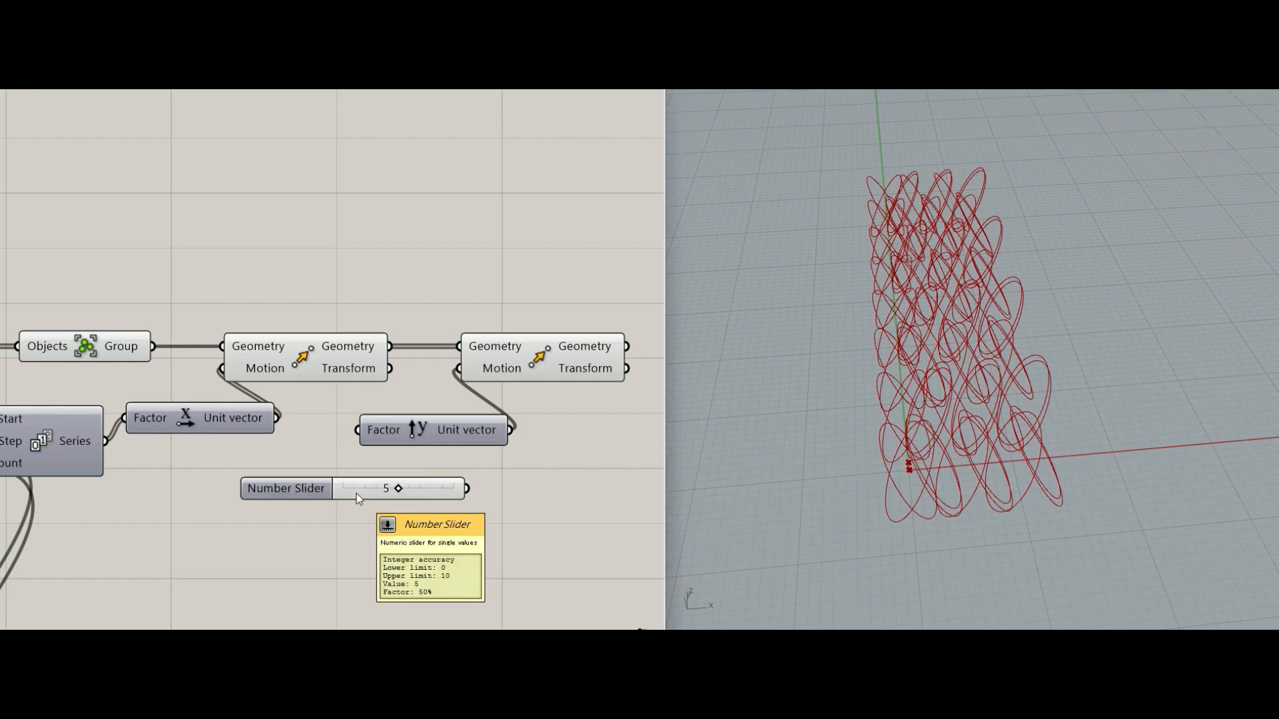
{"action": "left_click_drag", "start_coordinate": [357, 498], "coordinate": [249, 506]}
{"action": "left_click_drag", "start_coordinate": [358, 497], "coordinate": [358, 497]}
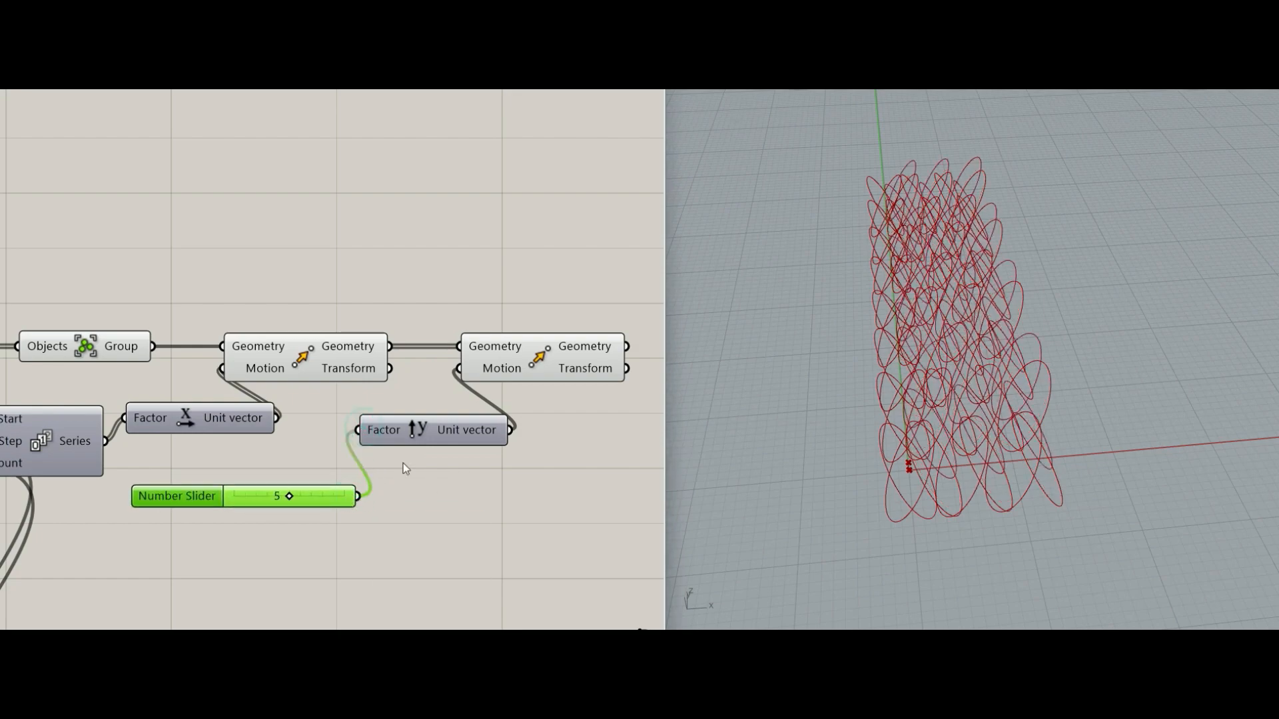
{"action": "right_click_drag", "start_coordinate": [811, 481], "coordinate": [823, 505]}
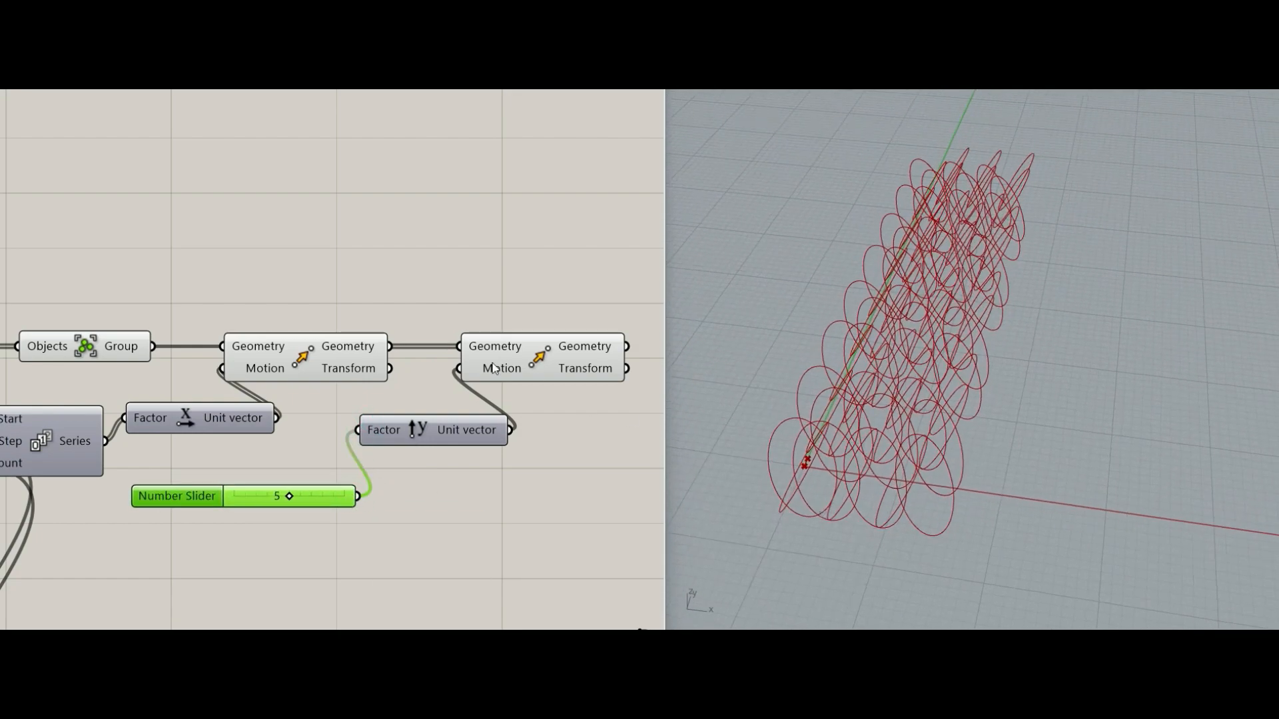
Turn off the preview of the upper X-direction Move and check the Y-shifted circles from the Move after it.
{"action": "left_click", "coordinate": [305, 353]}
{"action": "middle_click", "coordinate": [305, 351]}
{"action": "left_click", "coordinate": [345, 310]}
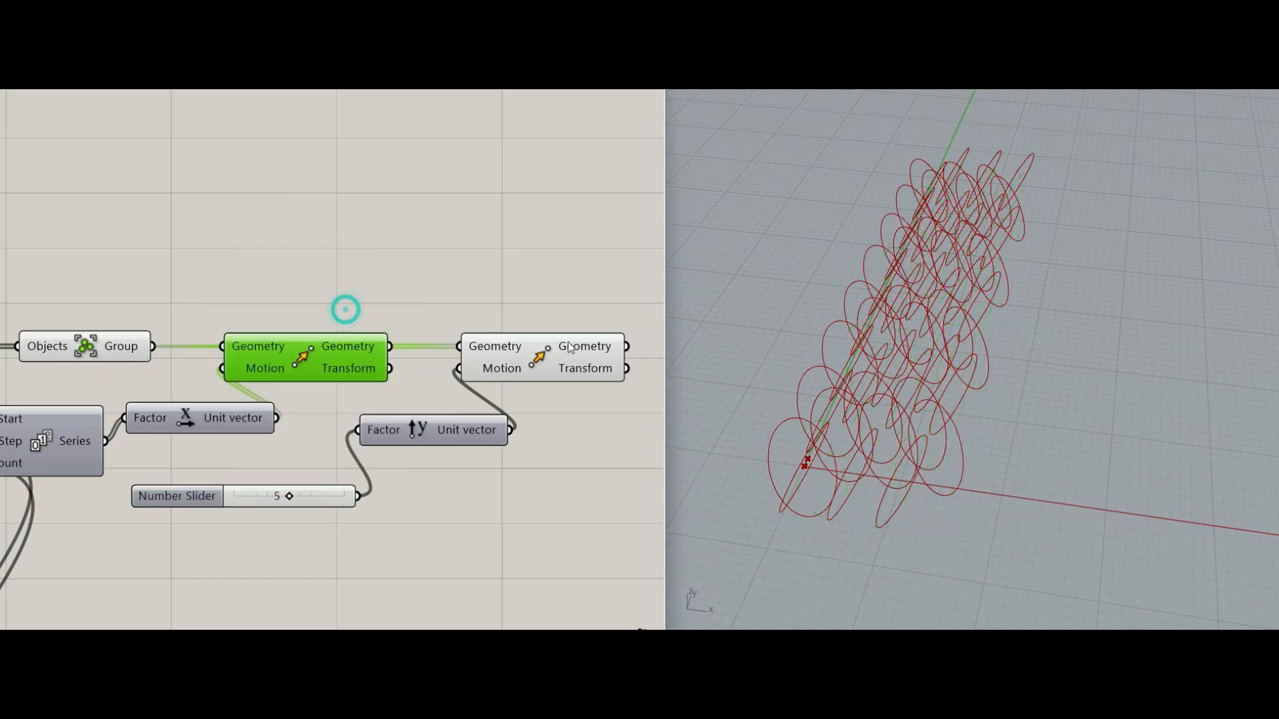
{"action": "right_click_drag", "start_coordinate": [957, 398], "coordinate": [879, 363]}
{"action": "left_click", "coordinate": [548, 361]}
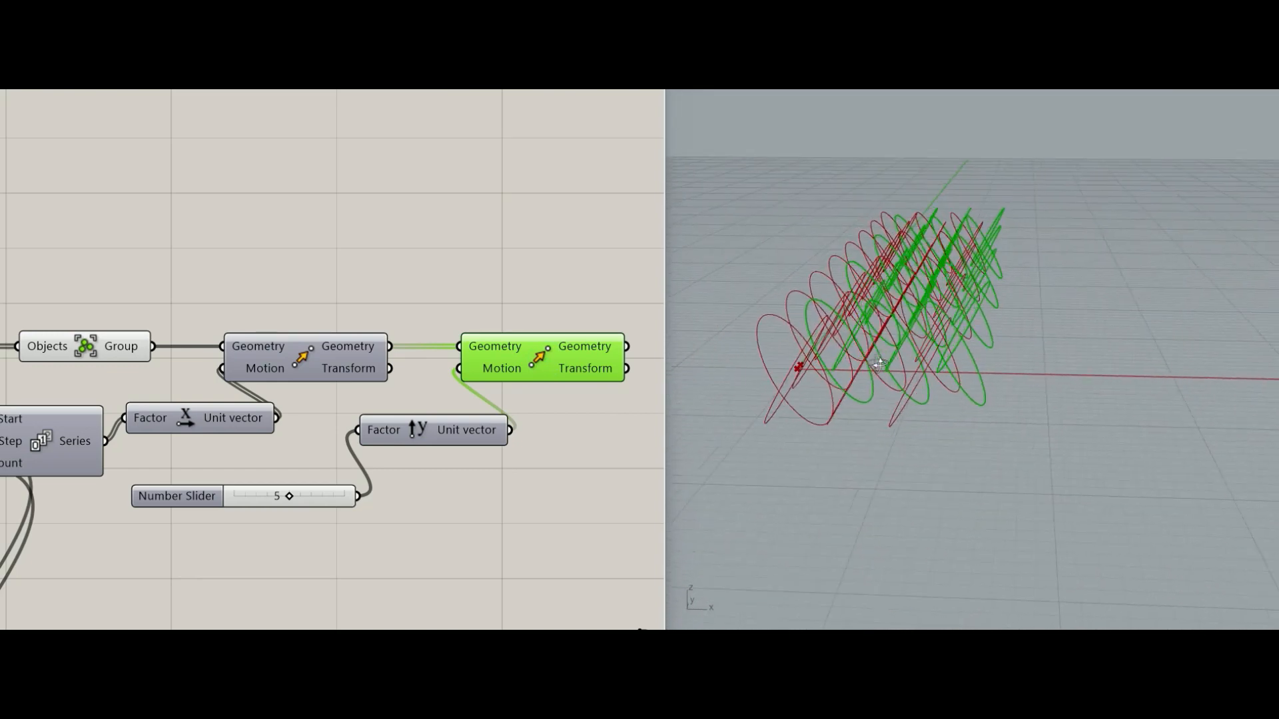
{"action": "left_click", "coordinate": [558, 448]}
Add an Ungroup component and connect the Y-direction Move's Geometry output to its Group input.
{"action": "right_click_drag", "start_coordinate": [558, 448], "coordinate": [441, 477]}
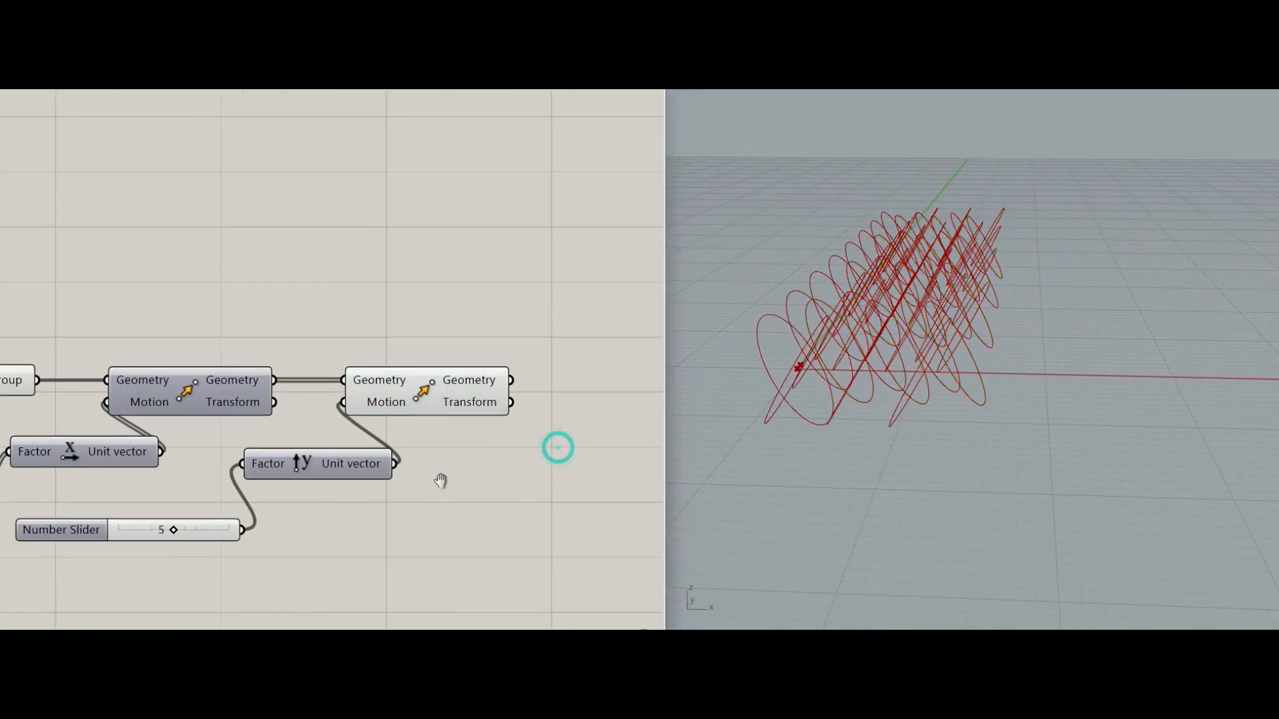
{"action": "scroll", "coordinate": [538, 425], "scroll_direction": "down", "scroll_amount": 1}
{"action": "right_click_drag", "start_coordinate": [554, 388], "coordinate": [491, 388]}
{"action": "scroll", "coordinate": [492, 389], "scroll_direction": "up", "scroll_amount": 2}
{"action": "double_click", "coordinate": [538, 421]}
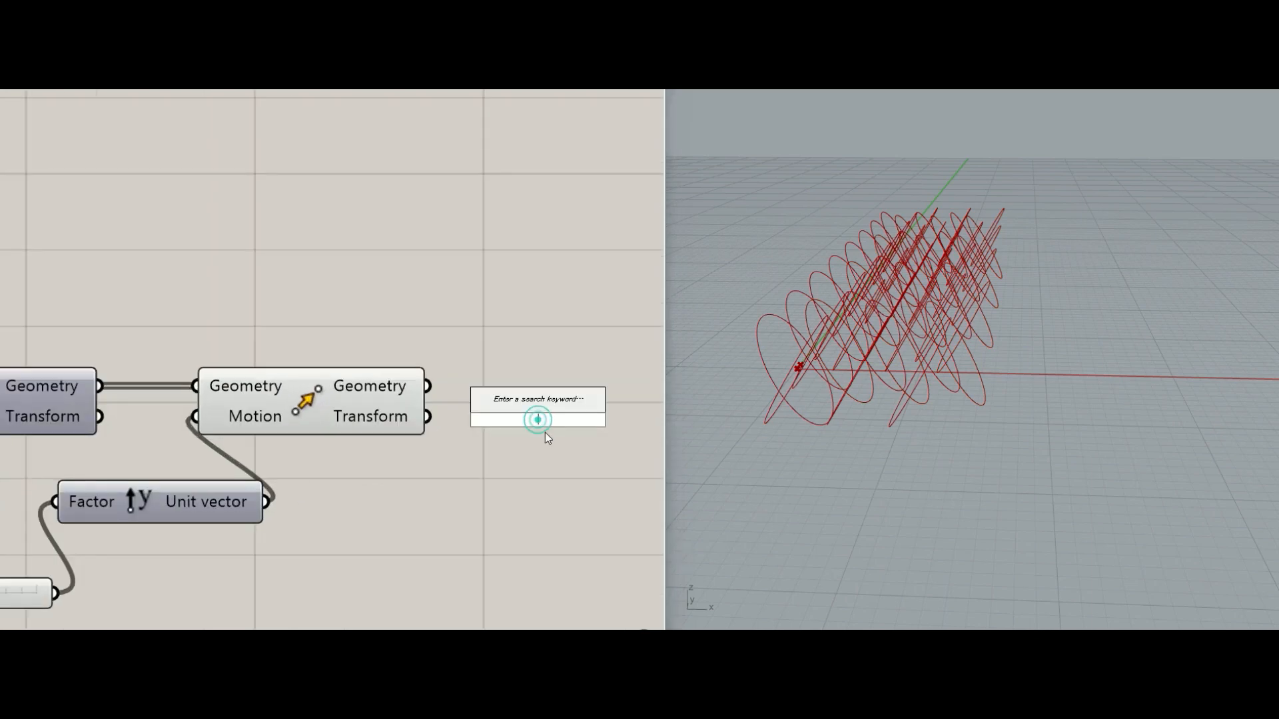
{"action": "type", "text": "ung"}
{"action": "key", "text": "Return"}
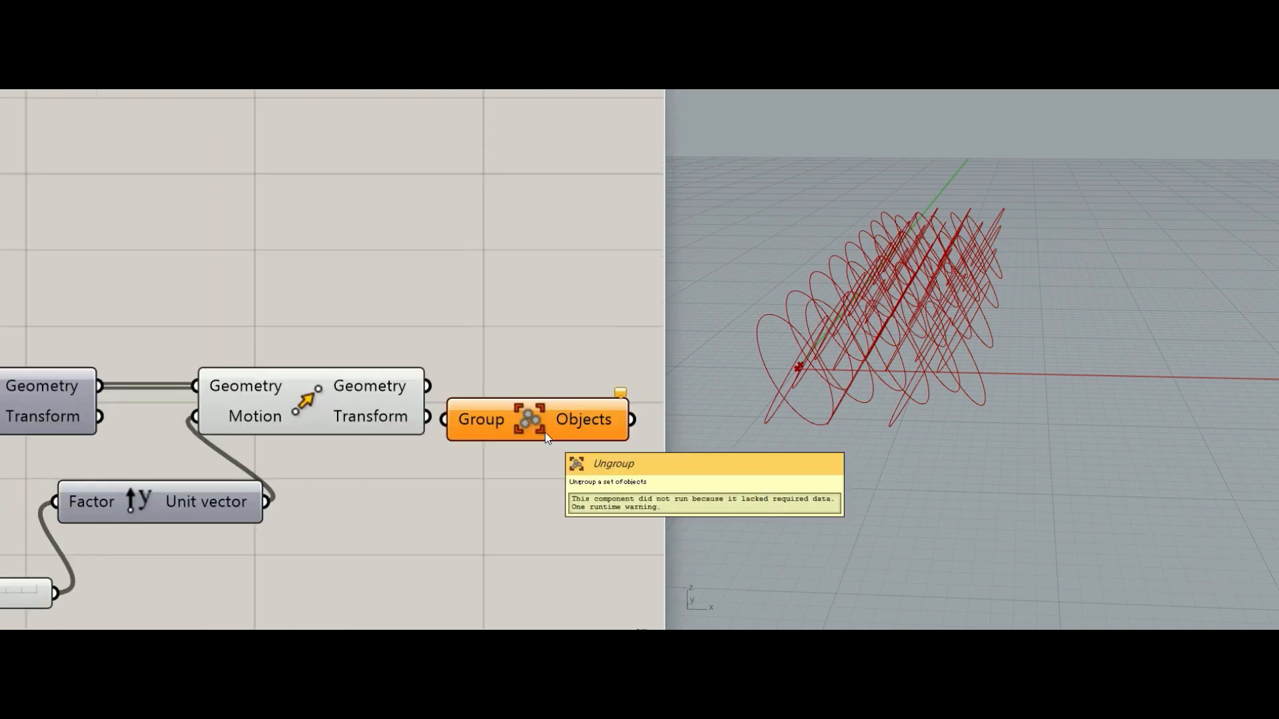
{"action": "left_click_drag", "start_coordinate": [545, 433], "coordinate": [555, 400]}
{"action": "left_click_drag", "start_coordinate": [432, 388], "coordinate": [472, 387]}
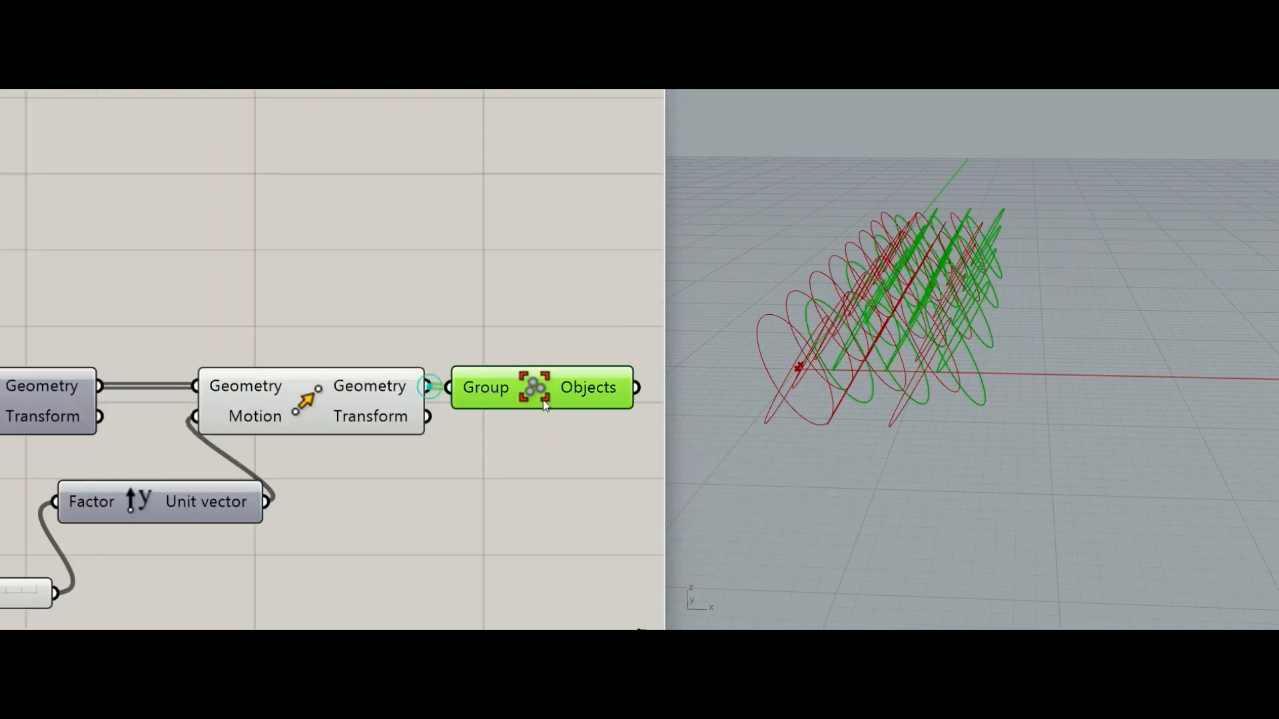
Add a Pipe component and position it just after the Ungroup component.
{"action": "right_click_drag", "start_coordinate": [542, 451], "coordinate": [338, 486]}
{"action": "left_click", "coordinate": [489, 515]}
{"action": "double_click", "coordinate": [476, 517]}
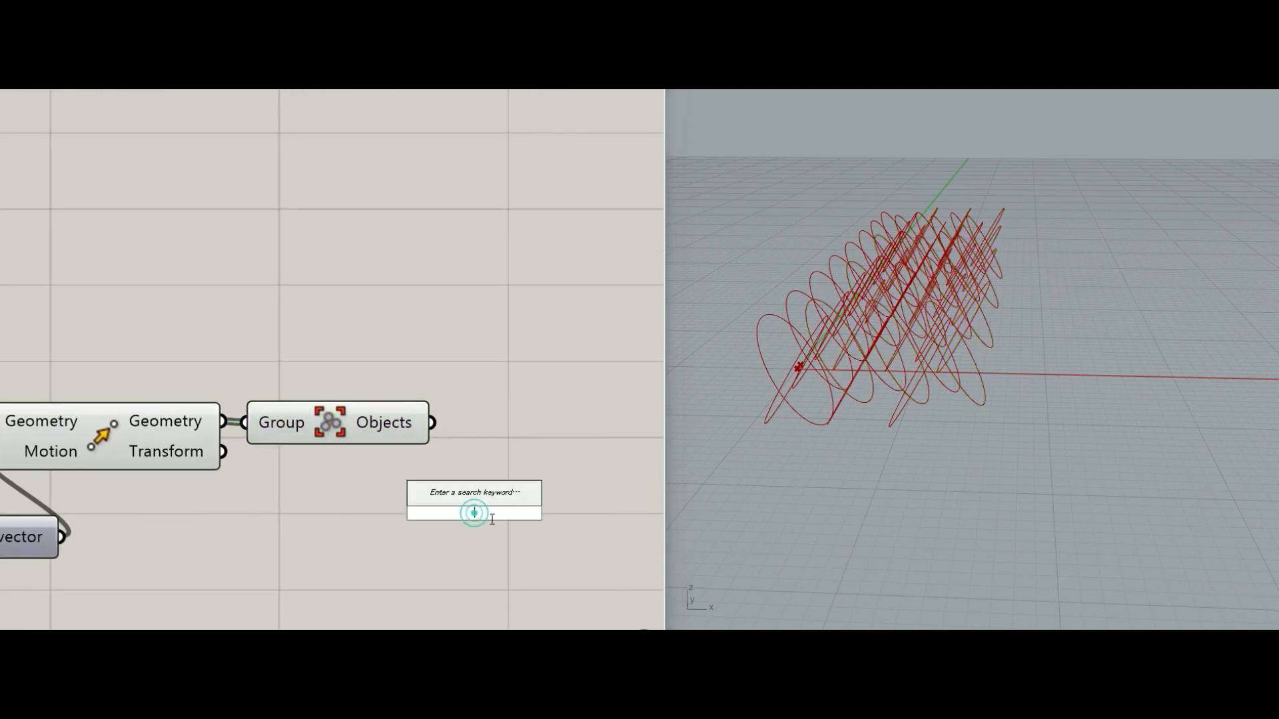
{"action": "type", "text": "pipe"}
{"action": "key", "text": "Return"}
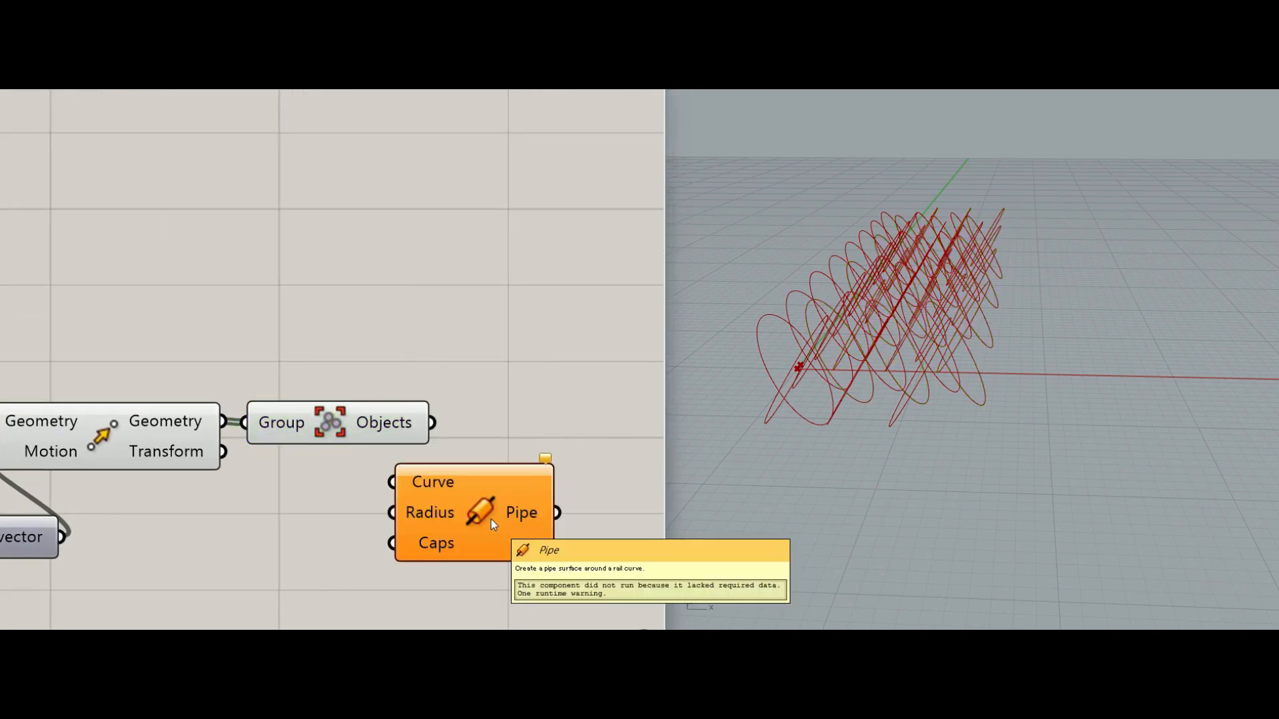
{"action": "left_click_drag", "start_coordinate": [490, 518], "coordinate": [563, 501]}
{"action": "right_click_drag", "start_coordinate": [370, 397], "coordinate": [370, 293]}
{"action": "scroll", "coordinate": [365, 321], "scroll_direction": "down", "scroll_amount": 2}
{"action": "left_click_drag", "start_coordinate": [497, 373], "coordinate": [509, 362]}
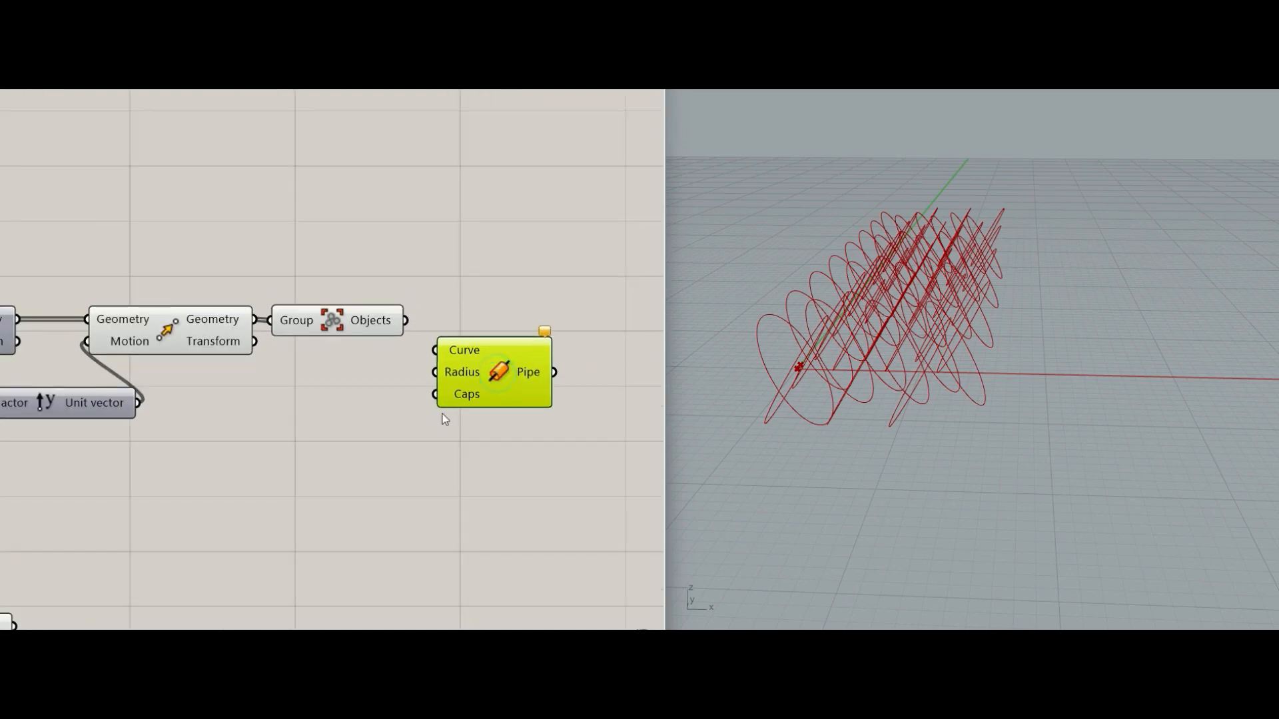
{"action": "right_click_drag", "start_coordinate": [365, 430], "coordinate": [423, 382]}
{"action": "scroll", "coordinate": [413, 393], "scroll_direction": "down", "scroll_amount": 2}
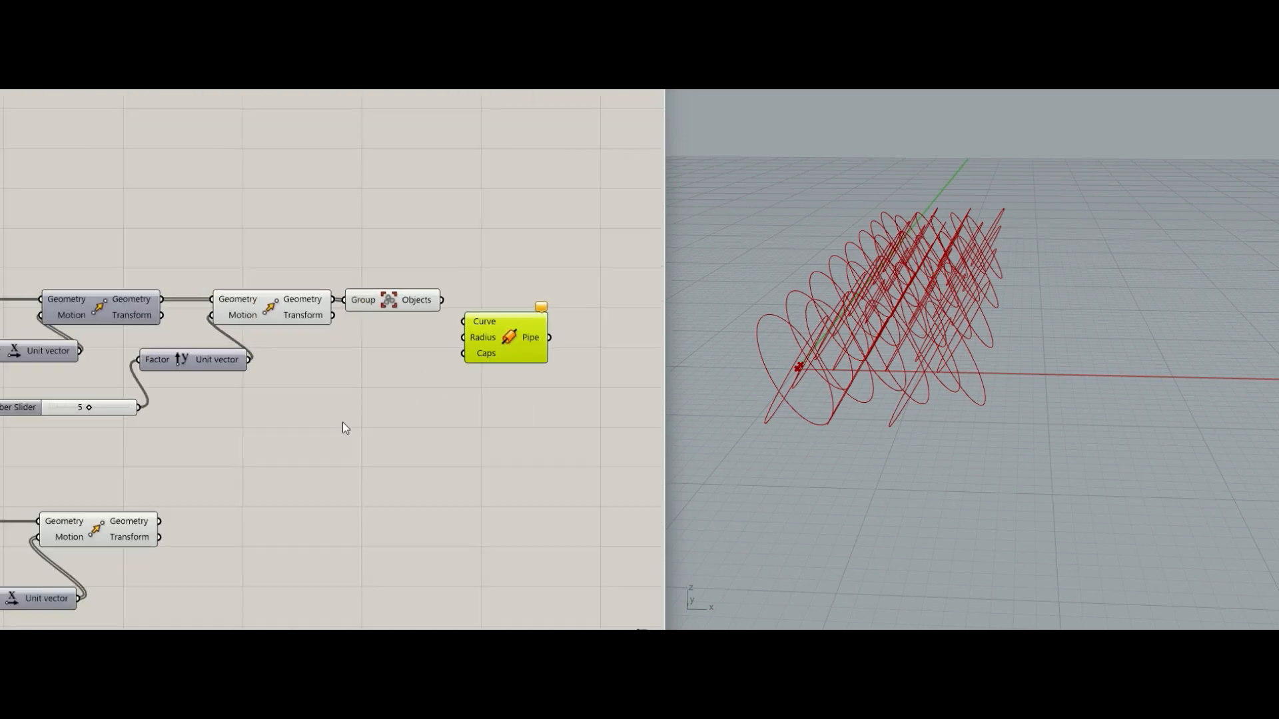
Add an Ungroup component beside the lower X-direction Move and connect the Move's Geometry output to its Group input.
{"action": "scroll", "coordinate": [342, 428], "scroll_direction": "up", "scroll_amount": 1}
{"action": "right_click_drag", "start_coordinate": [331, 427], "coordinate": [391, 384]}
{"action": "double_click", "coordinate": [286, 493]}
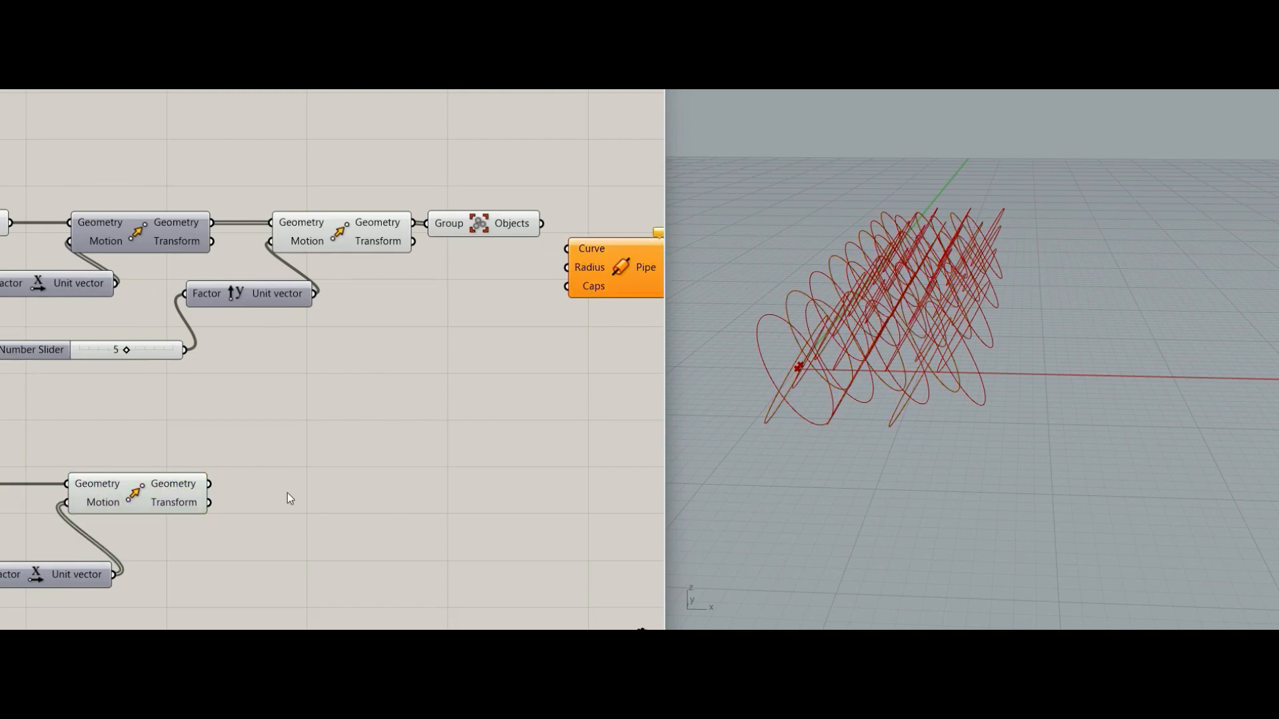
{"action": "type", "text": "ungro"}
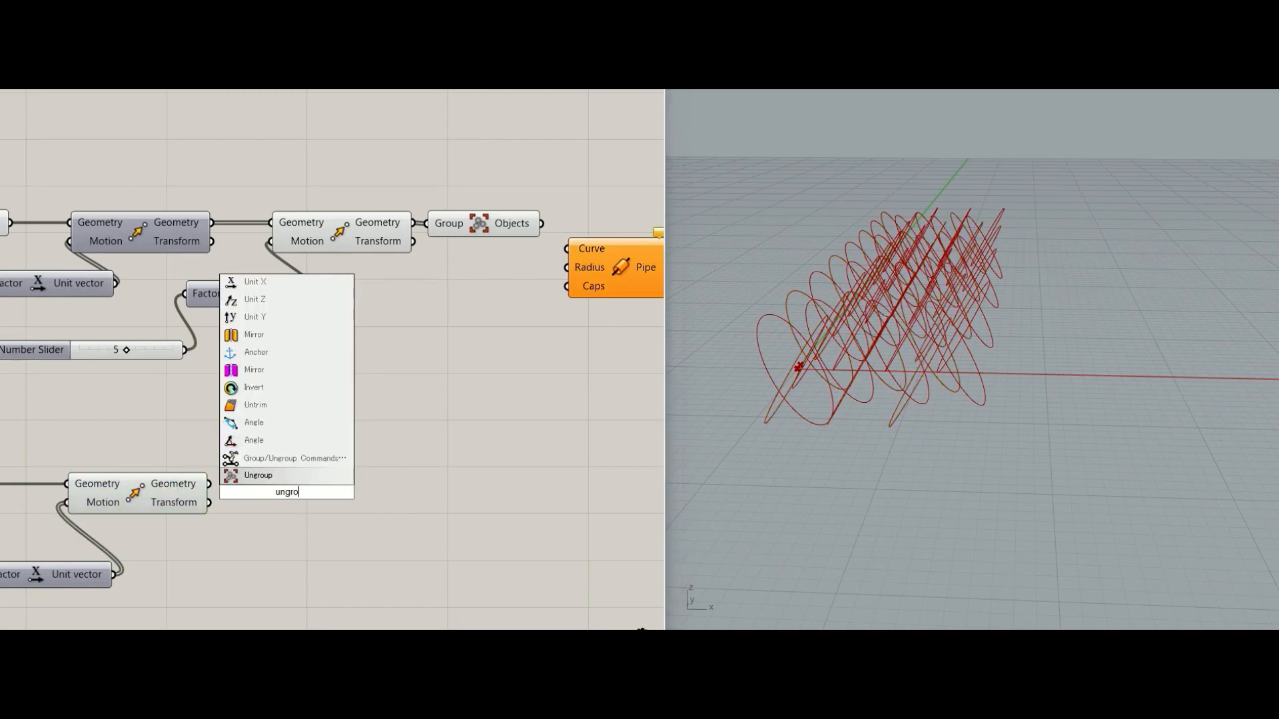
{"action": "key", "text": "Return"}
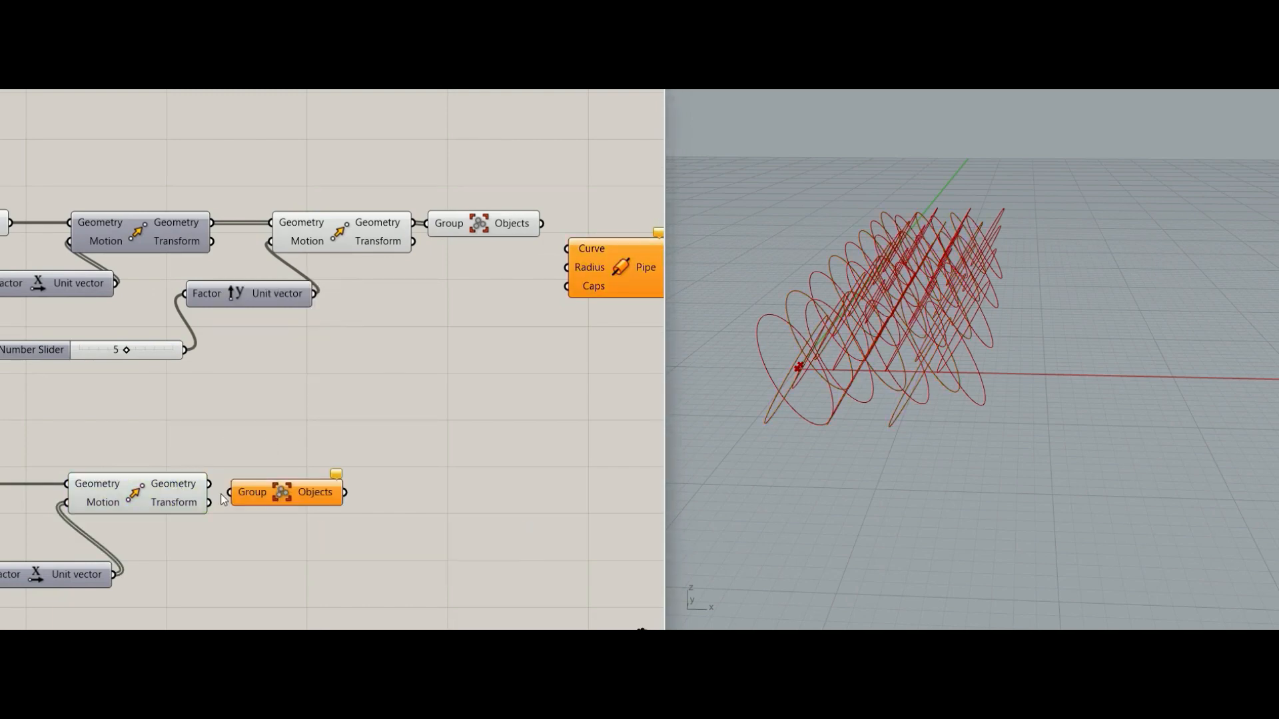
{"action": "left_click_drag", "start_coordinate": [212, 487], "coordinate": [209, 484]}
{"action": "left_click_drag", "start_coordinate": [286, 492], "coordinate": [286, 483]}
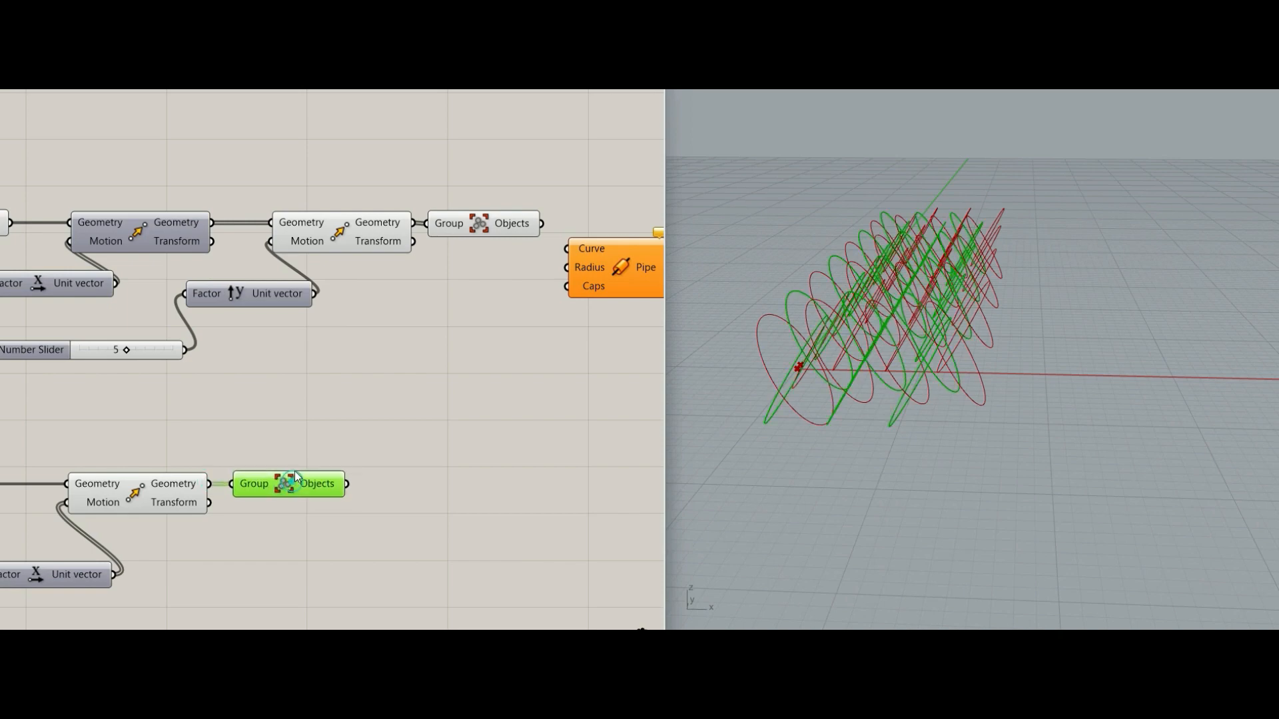
{"action": "left_click", "coordinate": [412, 474]}
Place a second Pipe component in the lower branch and connect each Ungroup's Objects output to its Pipe's Curve input.
{"action": "right_click_drag", "start_coordinate": [367, 477], "coordinate": [275, 485]}
{"action": "left_click_drag", "start_coordinate": [527, 267], "coordinate": [336, 514]}
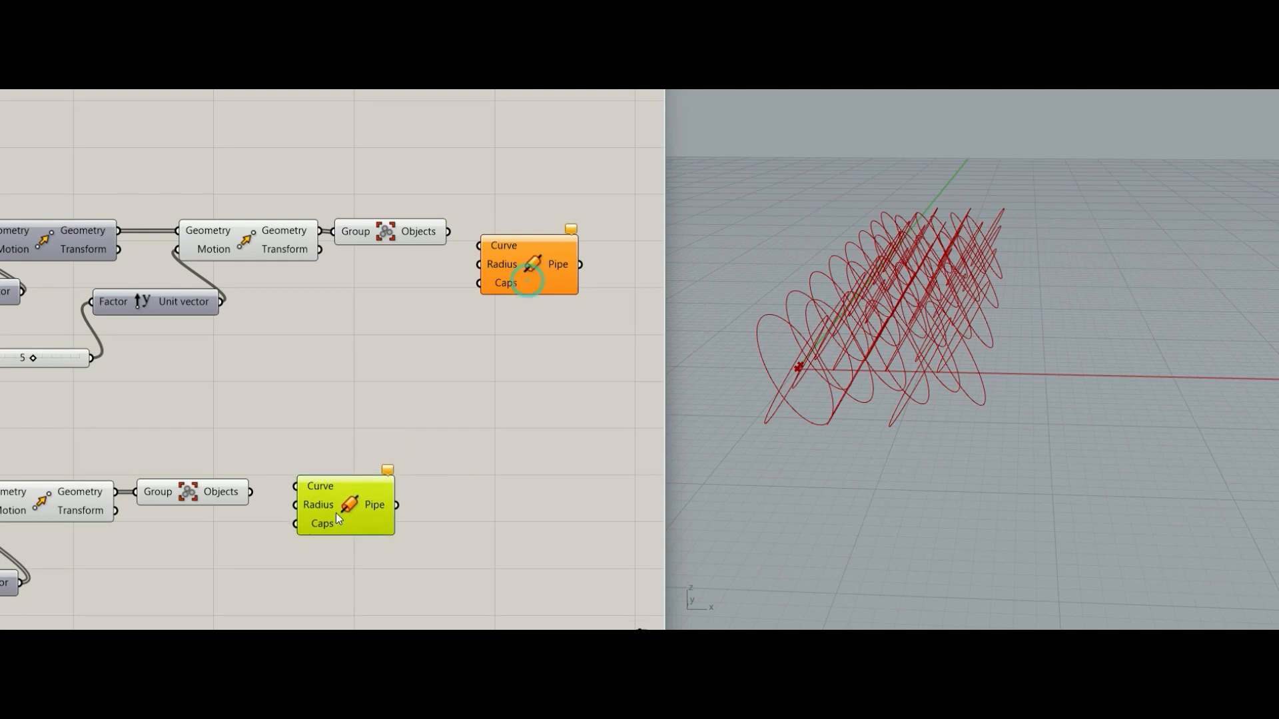
{"action": "mouse_move", "coordinate": [252, 494]}
{"action": "left_mouse_down"}
{"action": "mouse_move", "coordinate": [330, 484]}
{"action": "mouse_move", "coordinate": [256, 495]}
{"action": "left_mouse_up"}
{"action": "left_click_drag", "start_coordinate": [335, 491], "coordinate": [341, 497]}
{"action": "left_click_drag", "start_coordinate": [504, 245], "coordinate": [490, 244]}
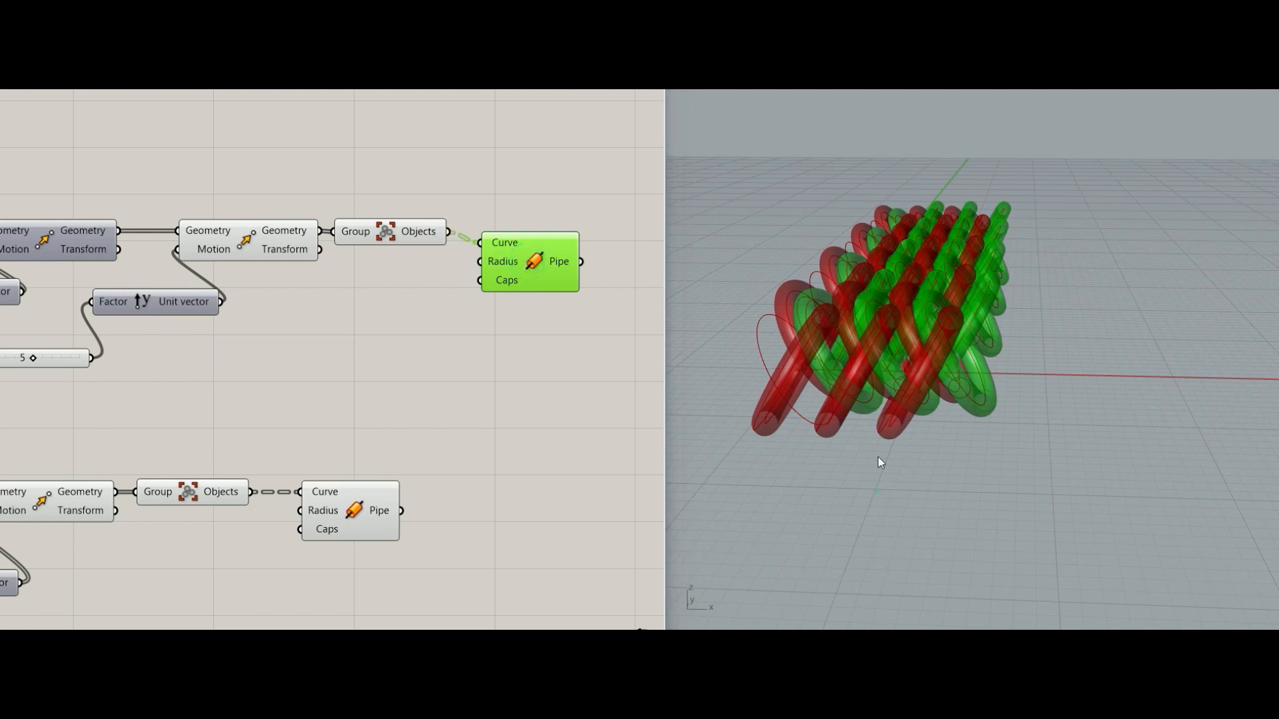
{"action": "right_click_drag", "start_coordinate": [876, 459], "coordinate": [1006, 414]}
{"action": "left_click", "coordinate": [511, 401]}
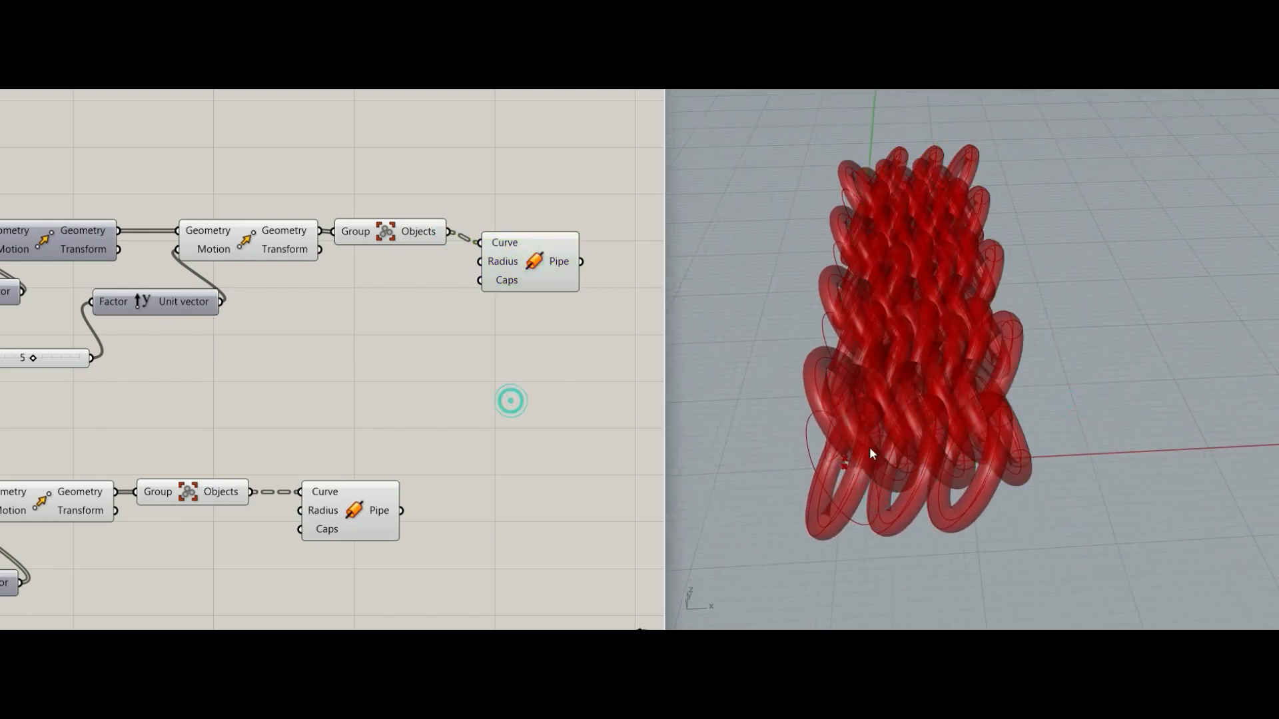
Align the two Pipe components one above the other, leaving more room after the lower Ungroup component.
{"action": "left_click_drag", "start_coordinate": [363, 500], "coordinate": [547, 503]}
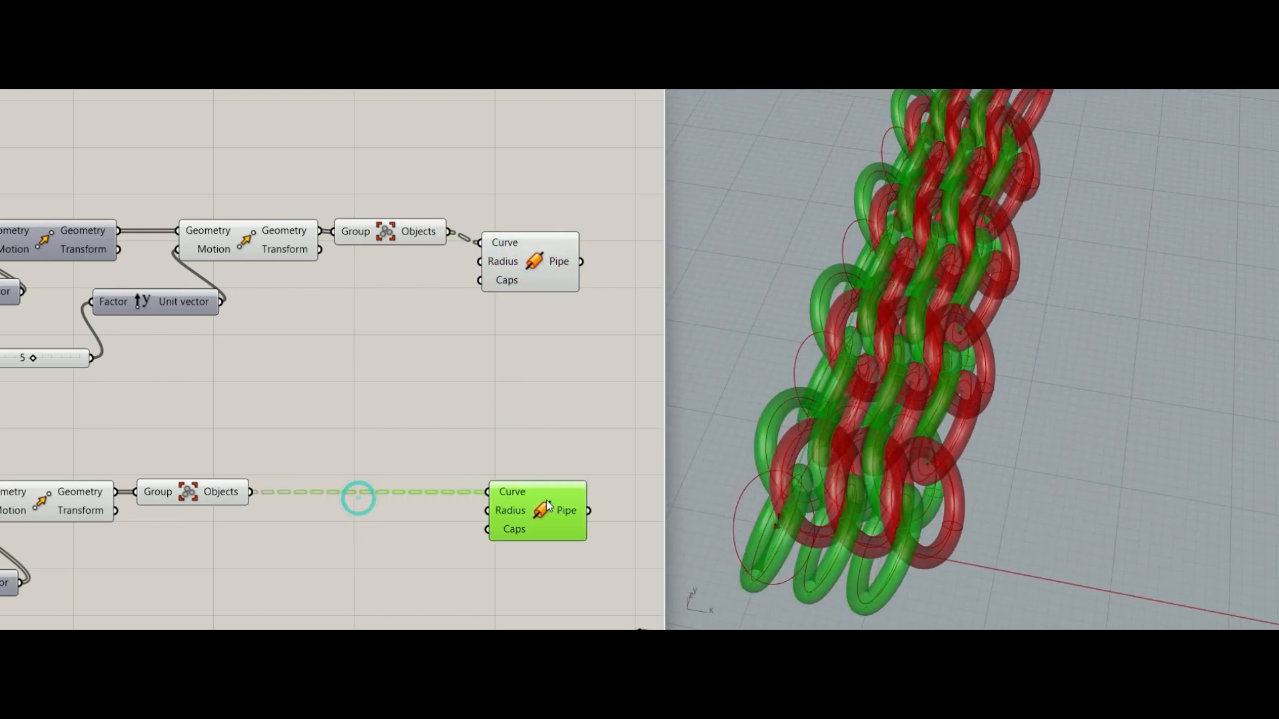
{"action": "left_click_drag", "start_coordinate": [536, 256], "coordinate": [545, 242]}
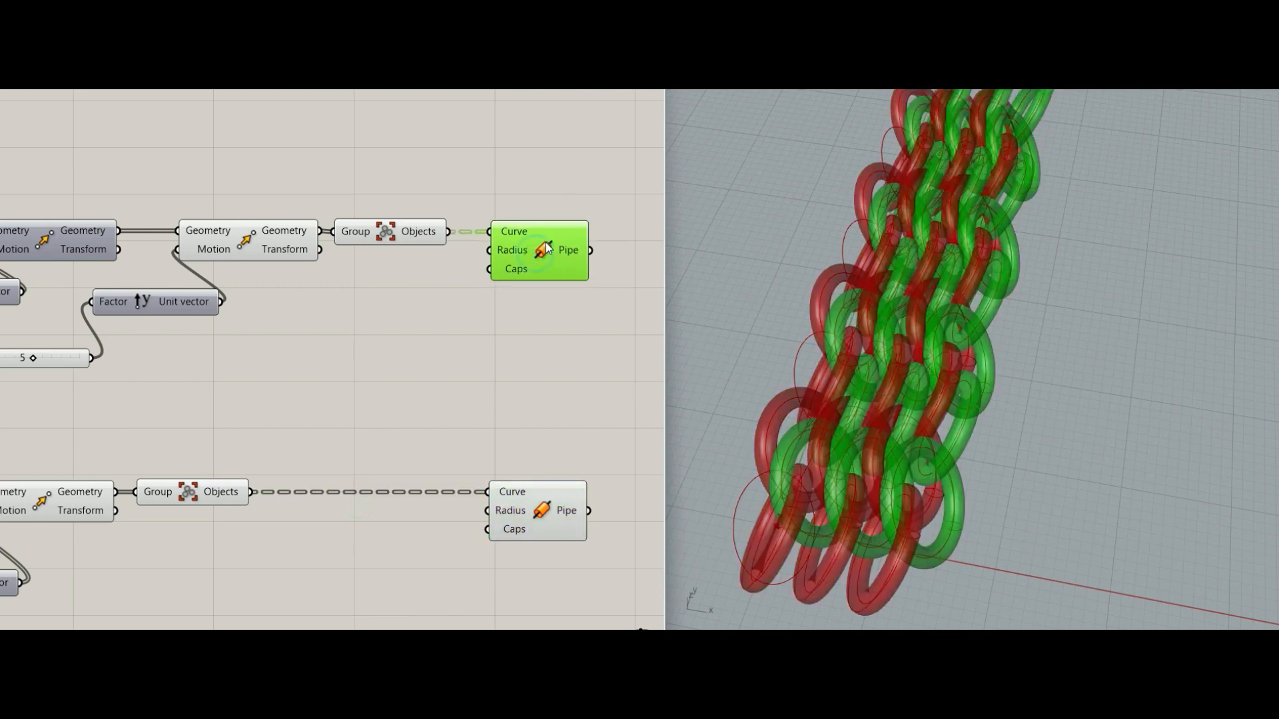
{"action": "left_click", "coordinate": [426, 403]}
Add a Number Slider set to 0.75 and connect it to the Radius inputs of both Pipe components.
{"action": "double_click", "coordinate": [430, 388]}
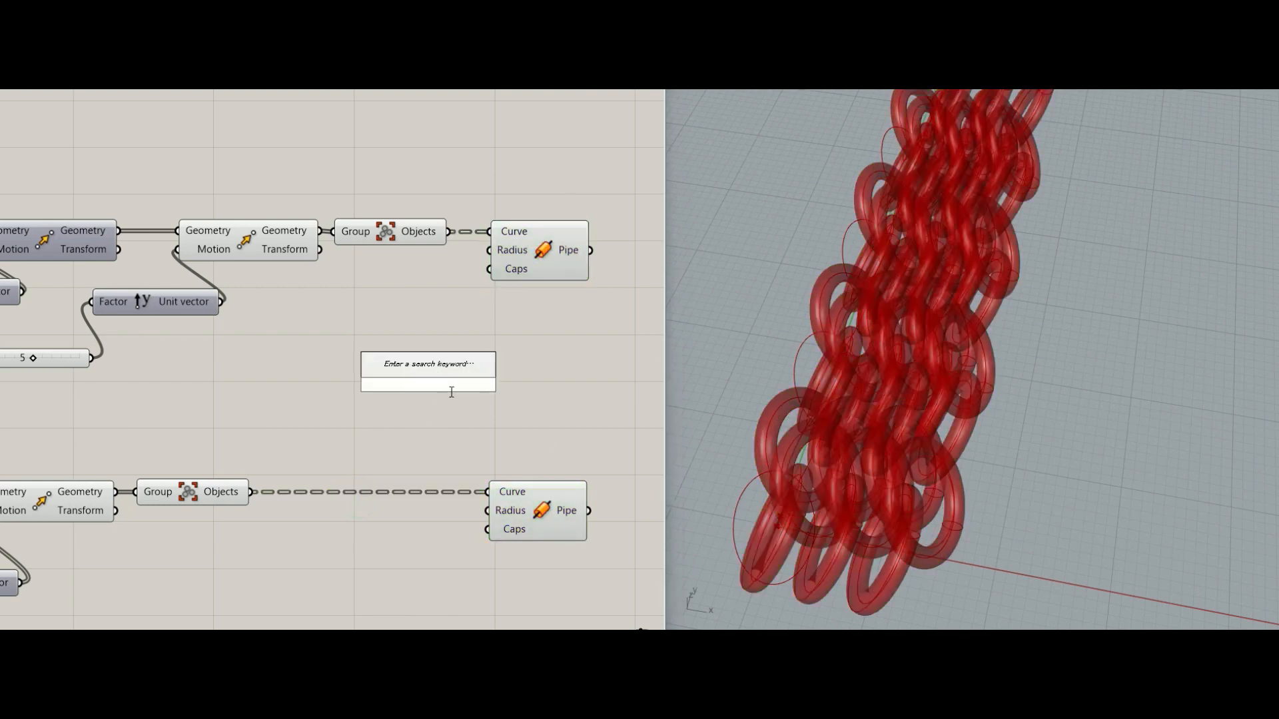
{"action": "type", "text": "0.75"}
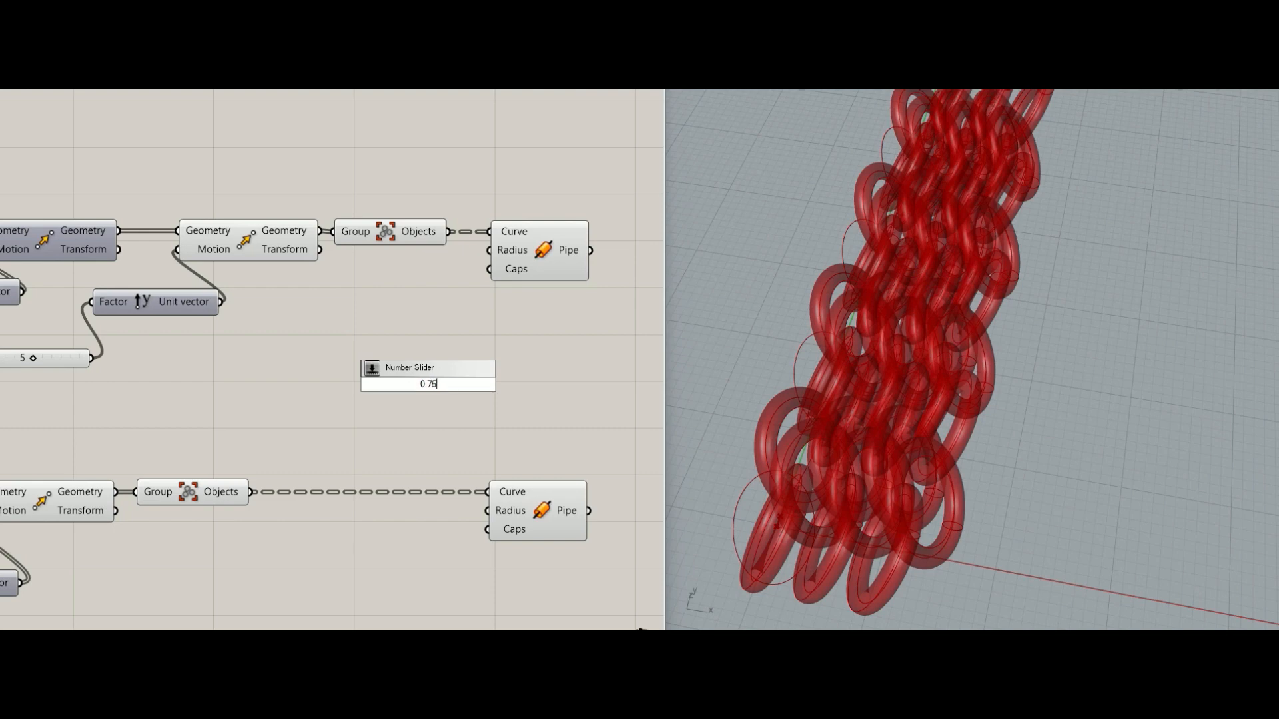
{"action": "key", "text": "Return"}
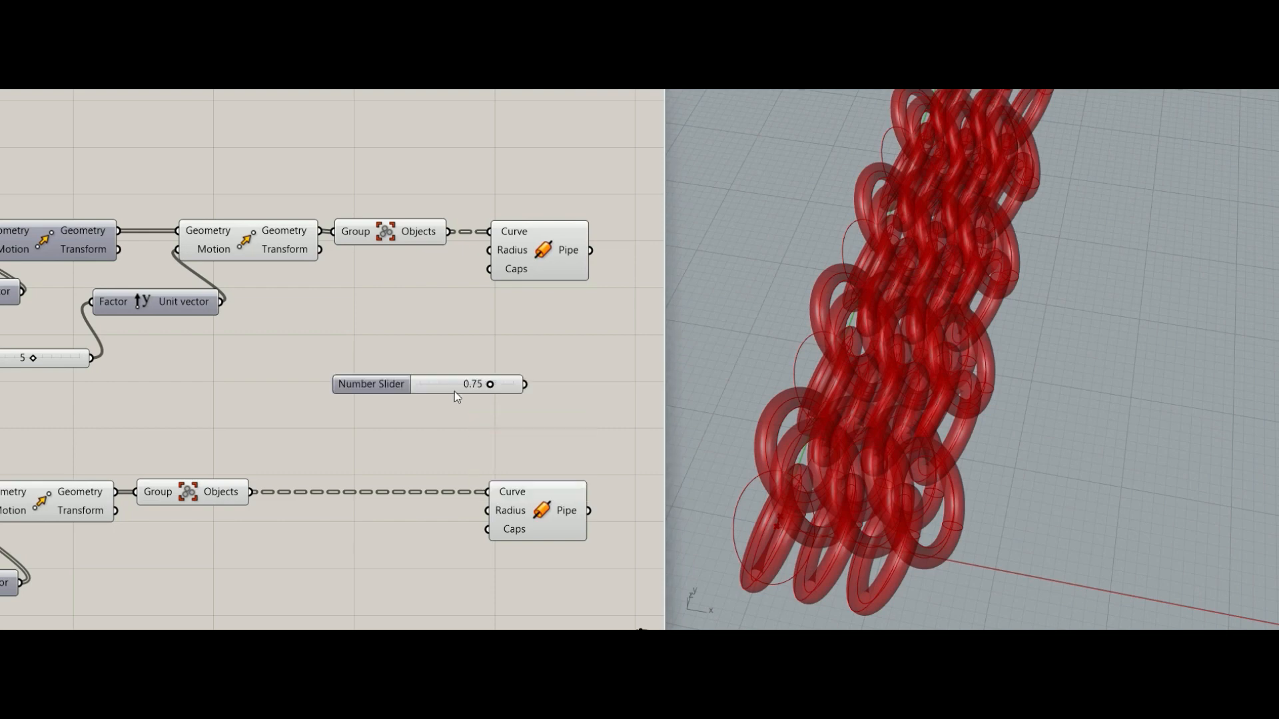
{"action": "scroll", "coordinate": [455, 390], "scroll_direction": "up", "scroll_amount": 1}
{"action": "left_click_drag", "start_coordinate": [416, 383], "coordinate": [321, 352]}
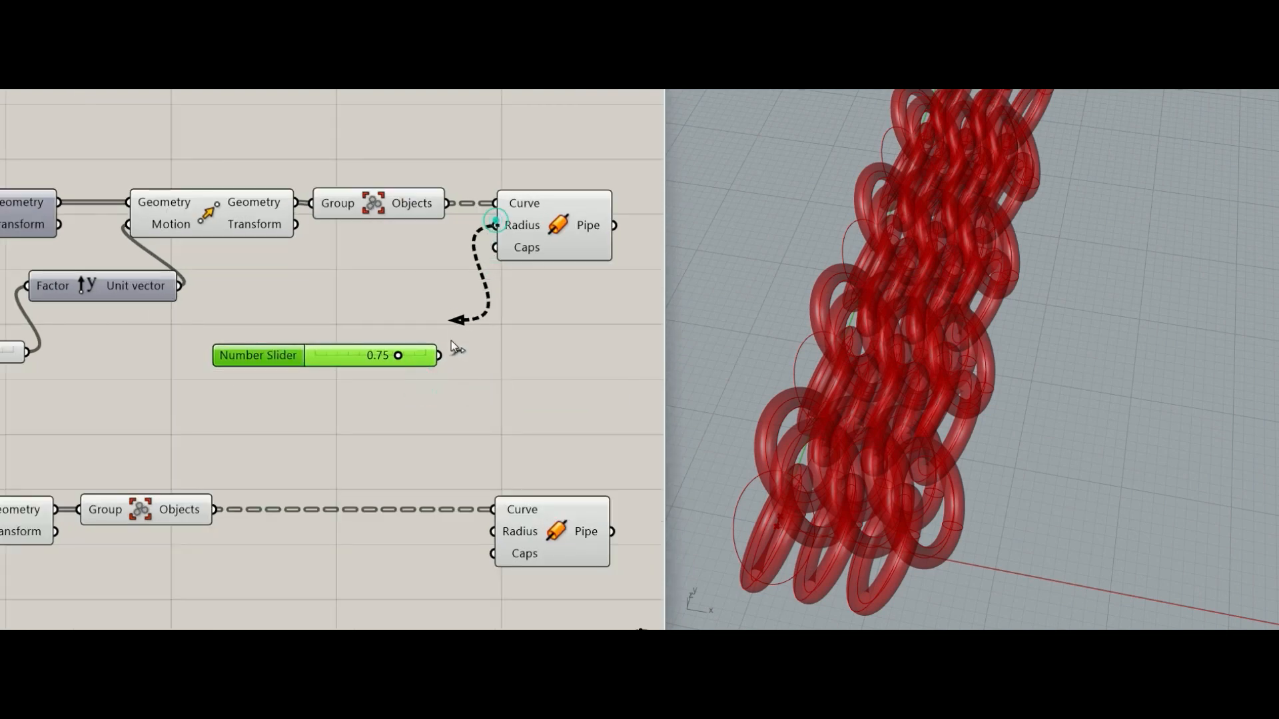
{"action": "left_click_drag", "start_coordinate": [453, 345], "coordinate": [493, 532]}
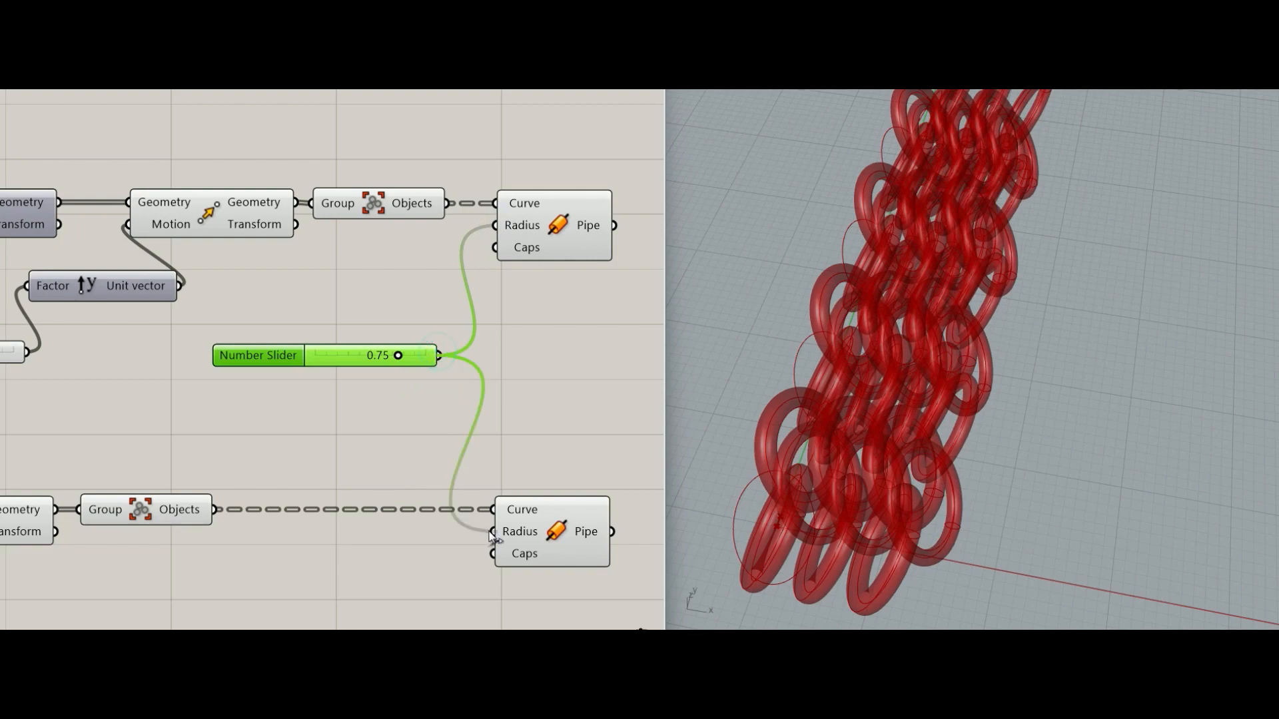
Turn off the preview of all components before the two Pipe components.
{"action": "left_click", "coordinate": [538, 530]}
{"action": "scroll", "coordinate": [552, 408], "scroll_direction": "down", "scroll_amount": 5}
{"action": "left_click_drag", "start_coordinate": [186, 248], "coordinate": [544, 482]}
{"action": "middle_click", "coordinate": [519, 427]}
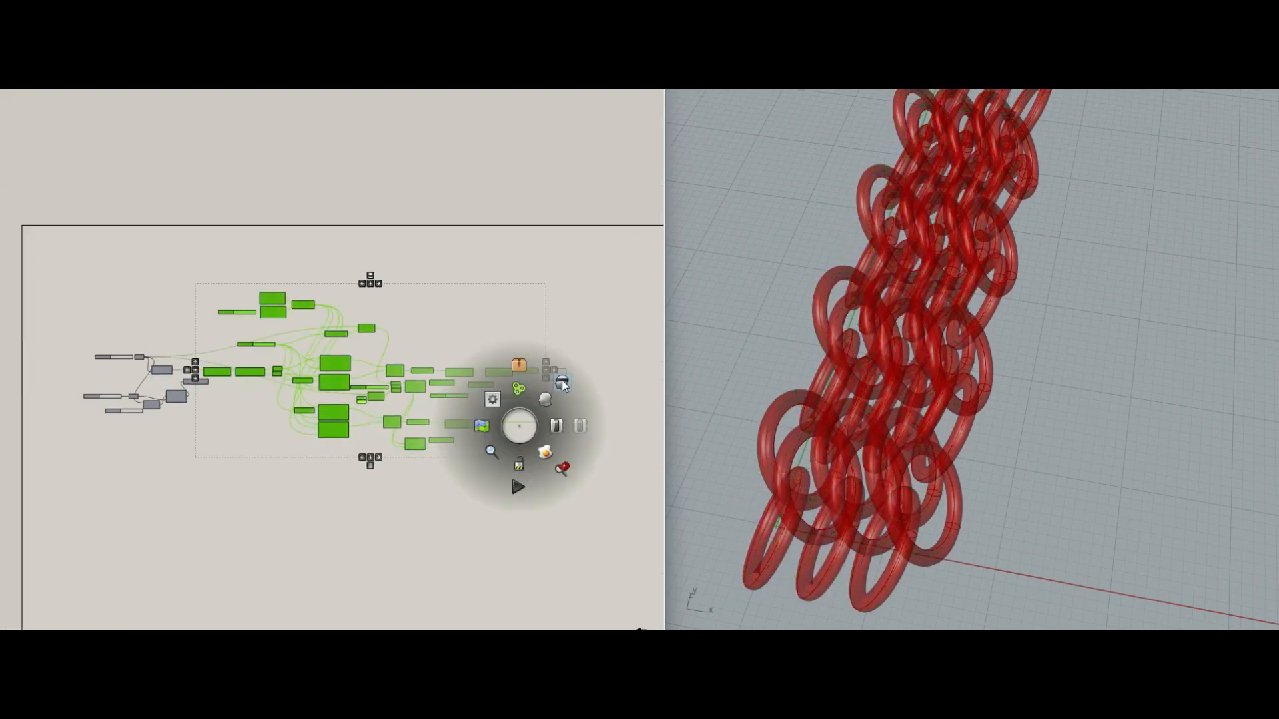
{"action": "left_click", "coordinate": [563, 385]}
{"action": "right_click_drag", "start_coordinate": [854, 422], "coordinate": [921, 393]}
Set the slider feeding both Pipe radii to 0.39.
{"action": "scroll", "coordinate": [532, 409], "scroll_direction": "up", "scroll_amount": 5}
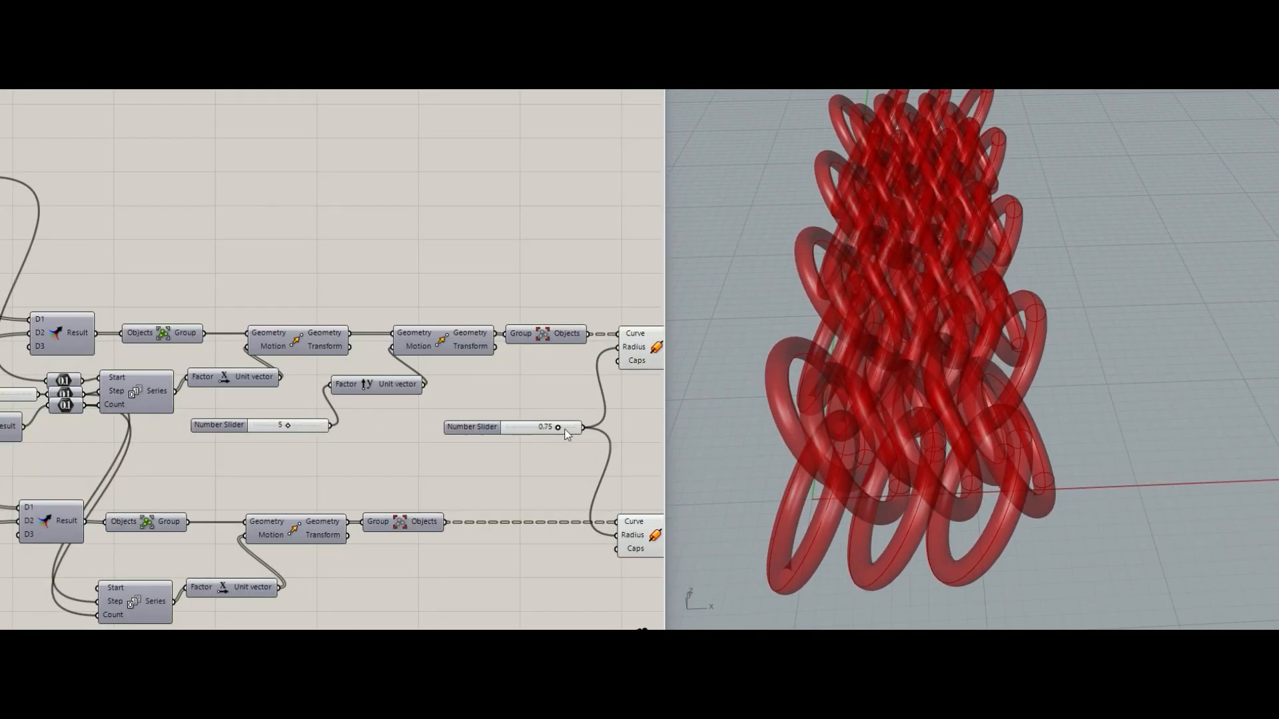
{"action": "scroll", "coordinate": [561, 431], "scroll_direction": "up", "scroll_amount": 3}
{"action": "left_click_drag", "start_coordinate": [549, 430], "coordinate": [513, 431]}
{"action": "right_click_drag", "start_coordinate": [866, 460], "coordinate": [709, 459]}
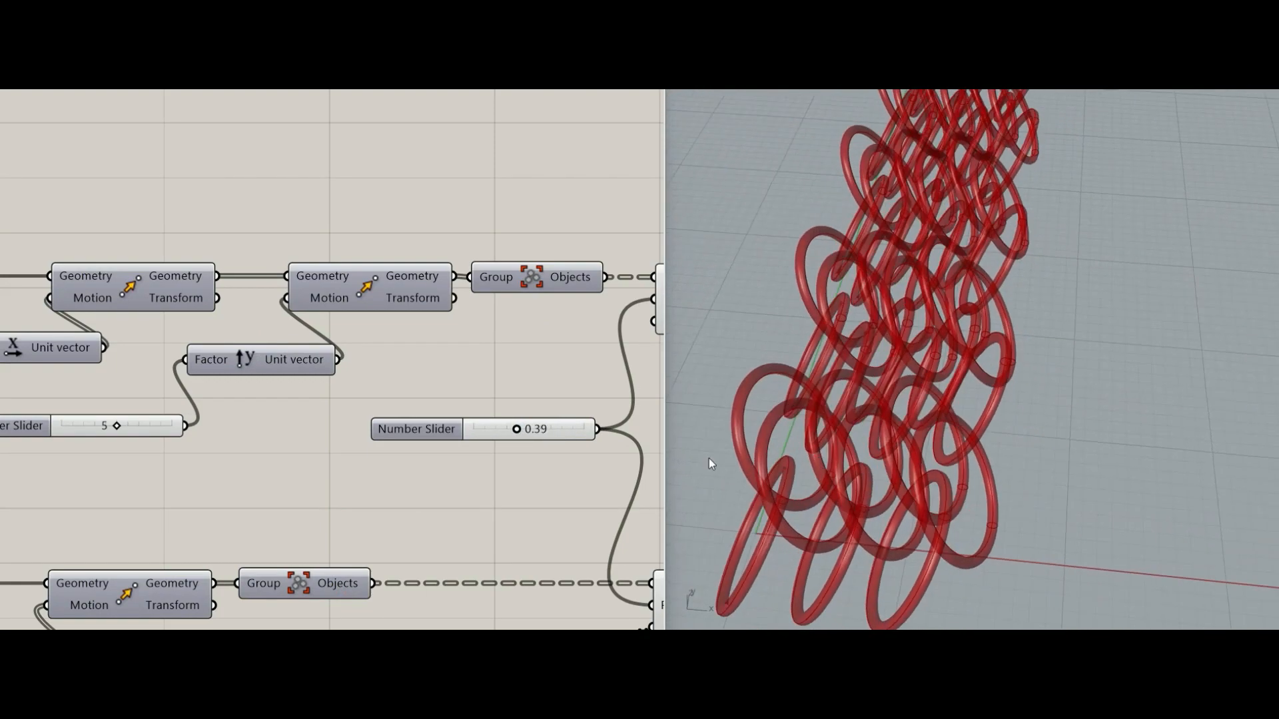
Set the Number Slider that drives the Count of the first circle Series to 2.
{"action": "scroll", "coordinate": [484, 437], "scroll_direction": "down", "scroll_amount": 5}
{"action": "scroll", "coordinate": [484, 436], "scroll_direction": "down", "scroll_amount": 3}
{"action": "scroll", "coordinate": [162, 361], "scroll_direction": "up", "scroll_amount": 5}
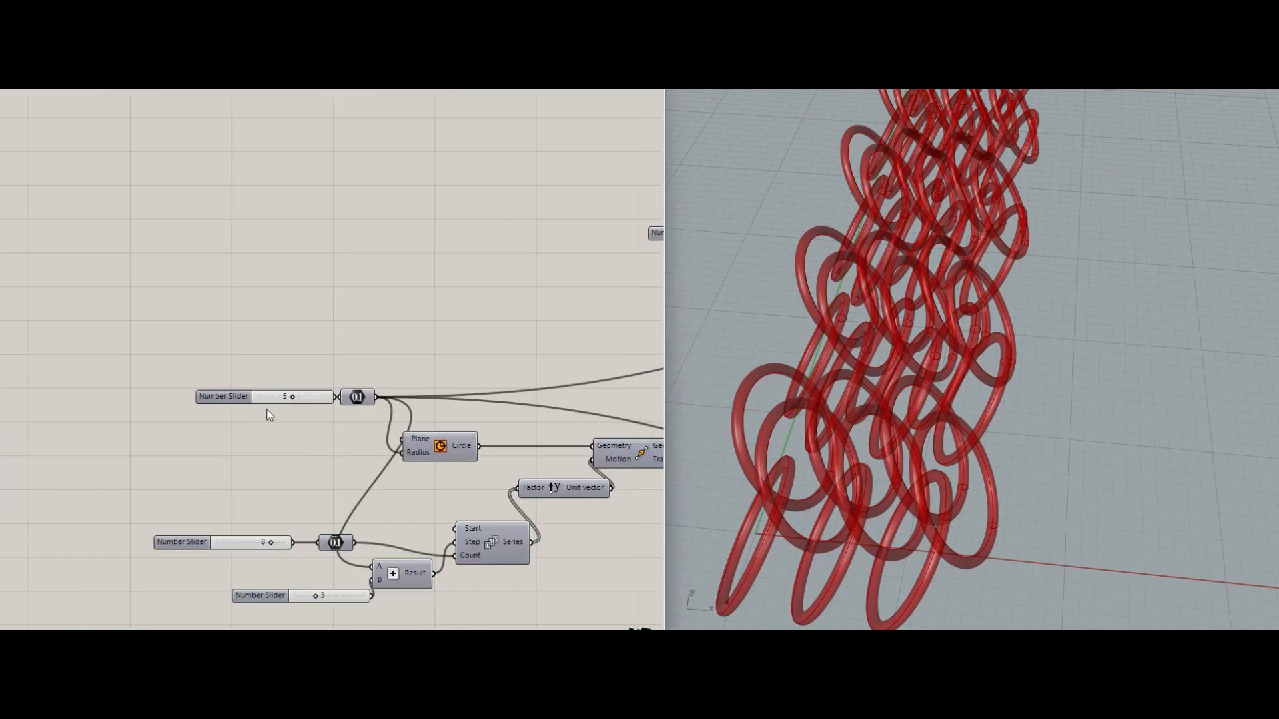
{"action": "scroll", "coordinate": [239, 498], "scroll_direction": "up", "scroll_amount": 2}
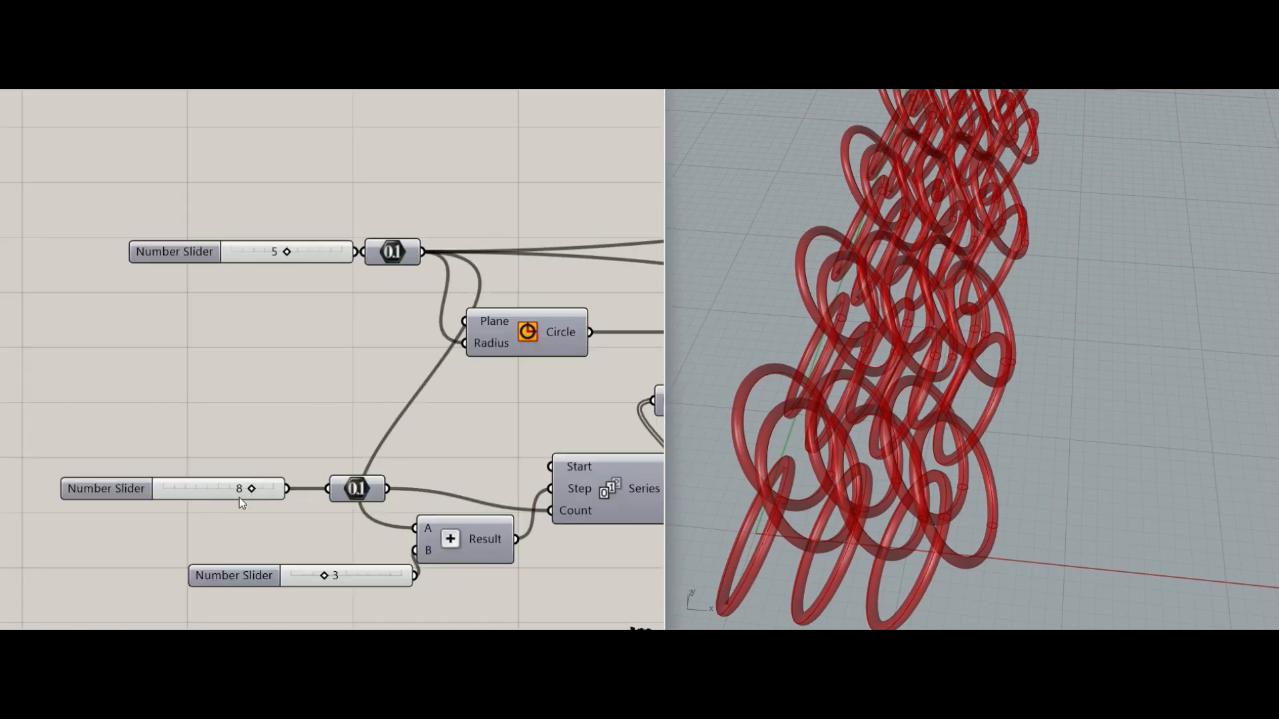
{"action": "left_click_drag", "start_coordinate": [245, 490], "coordinate": [189, 494]}
{"action": "right_click_drag", "start_coordinate": [496, 483], "coordinate": [457, 491]}
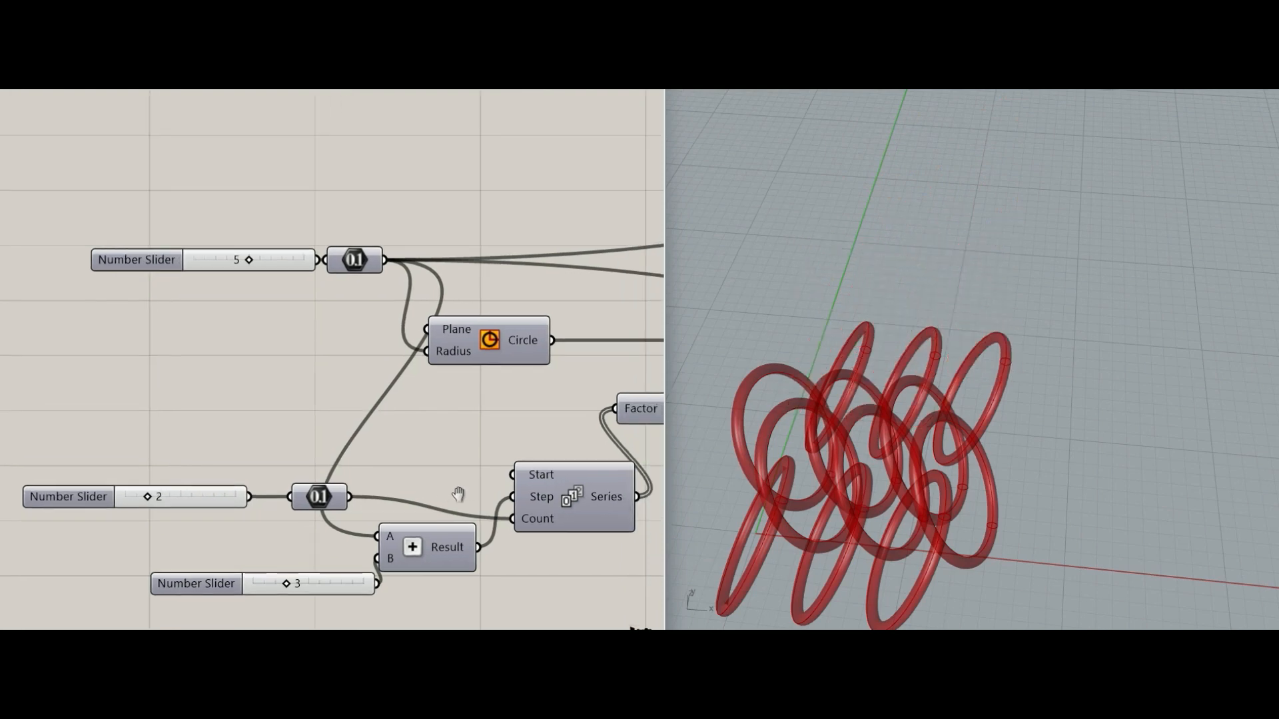
{"action": "right_click_drag", "start_coordinate": [836, 497], "coordinate": [841, 466]}
Return to the two Pipe components and examine which rings the upper Pipe produces.
{"action": "scroll", "coordinate": [414, 448], "scroll_direction": "down", "scroll_amount": 5}
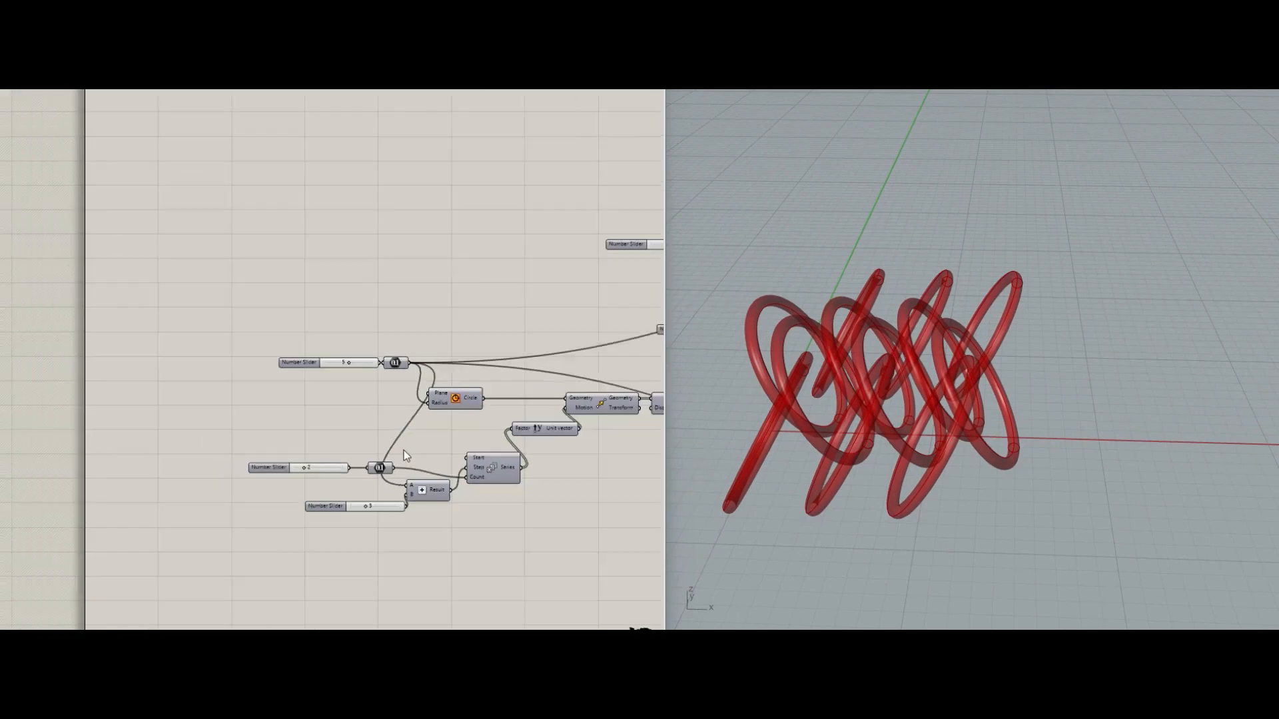
{"action": "right_click_drag", "start_coordinate": [404, 450], "coordinate": [227, 448]}
{"action": "right_click_drag", "start_coordinate": [561, 444], "coordinate": [143, 448]}
{"action": "right_click_drag", "start_coordinate": [578, 453], "coordinate": [310, 466]}
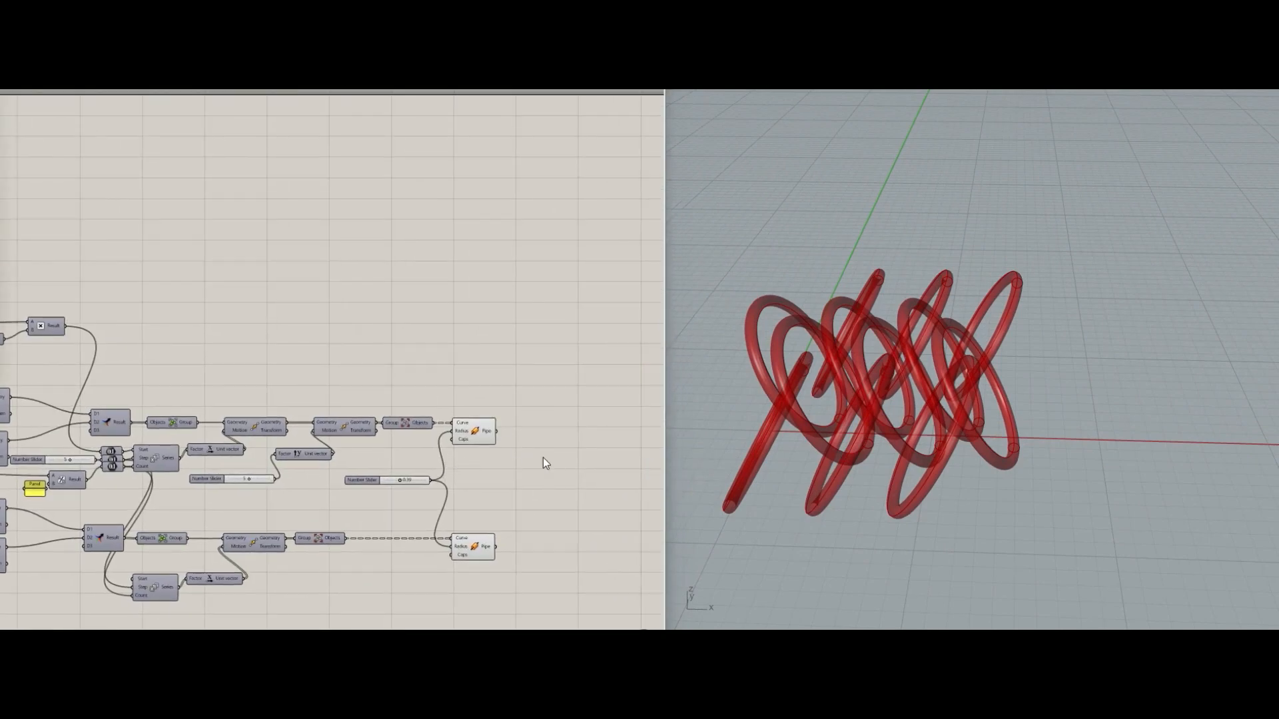
{"action": "scroll", "coordinate": [533, 476], "scroll_direction": "up", "scroll_amount": 4}
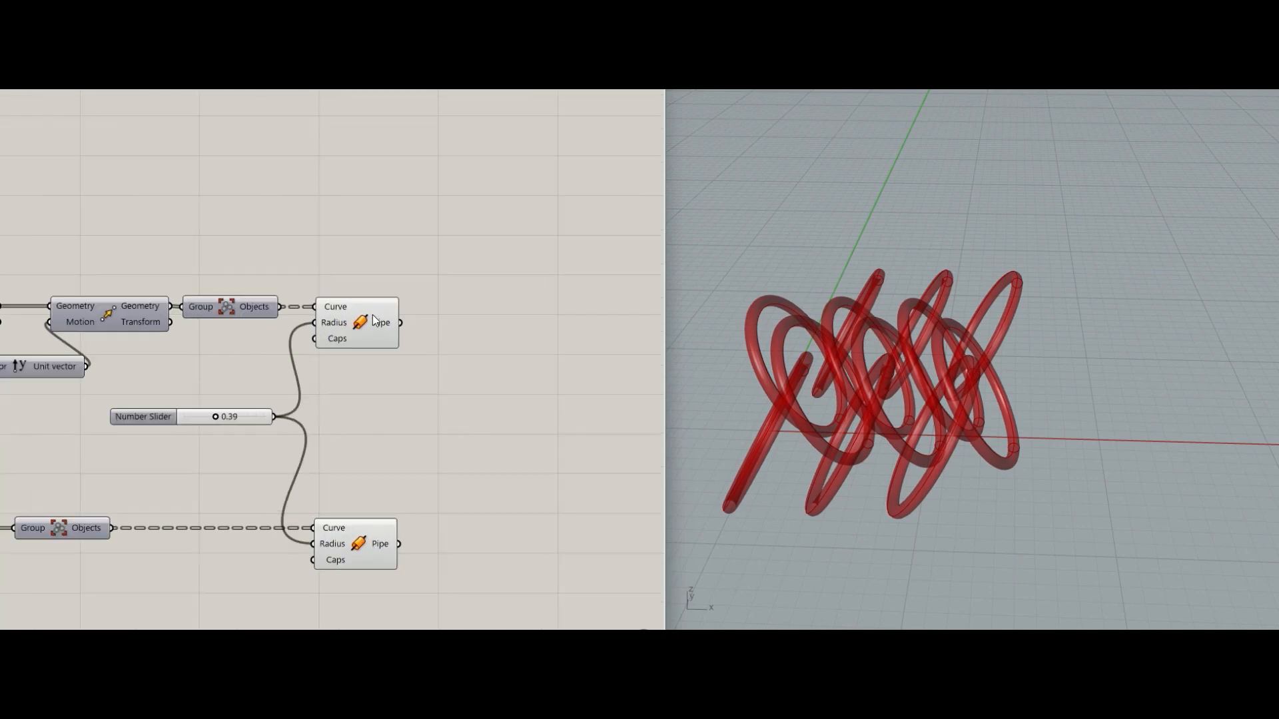
{"action": "left_click", "coordinate": [373, 315]}
{"action": "right_click_drag", "start_coordinate": [859, 337], "coordinate": [909, 410]}
{"action": "scroll", "coordinate": [484, 408], "scroll_direction": "down", "scroll_amount": 4}
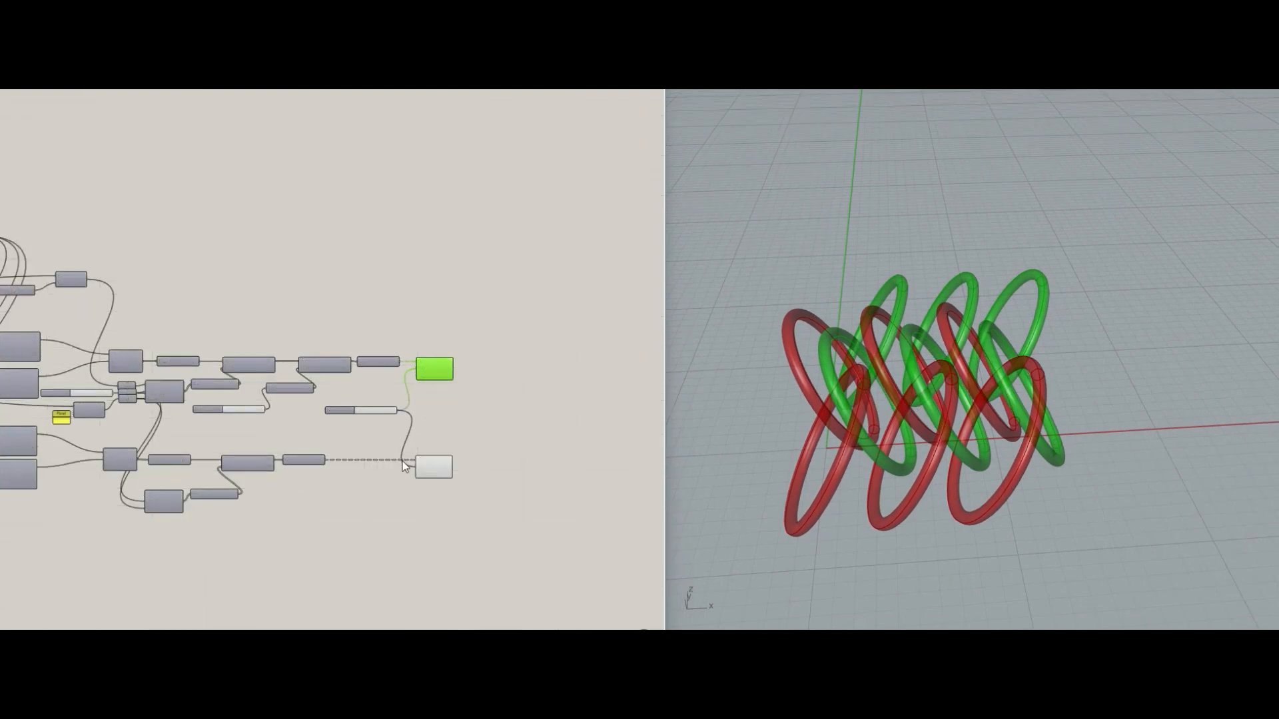
{"action": "scroll", "coordinate": [402, 461], "scroll_direction": "up", "scroll_amount": 5}
{"action": "left_click", "coordinate": [474, 370]}
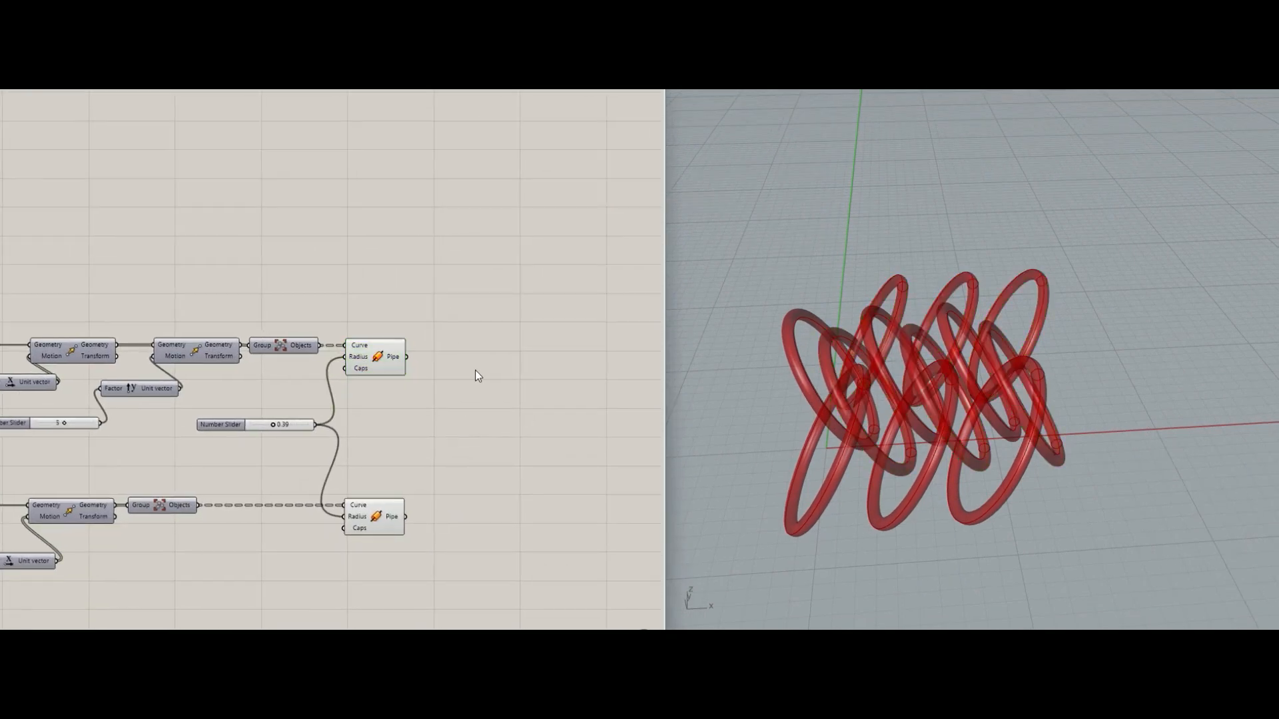
Add a Custom Preview component and position it after the upper Pipe component.
{"action": "scroll", "coordinate": [474, 371], "scroll_direction": "up", "scroll_amount": 2}
{"action": "double_click", "coordinate": [460, 380]}
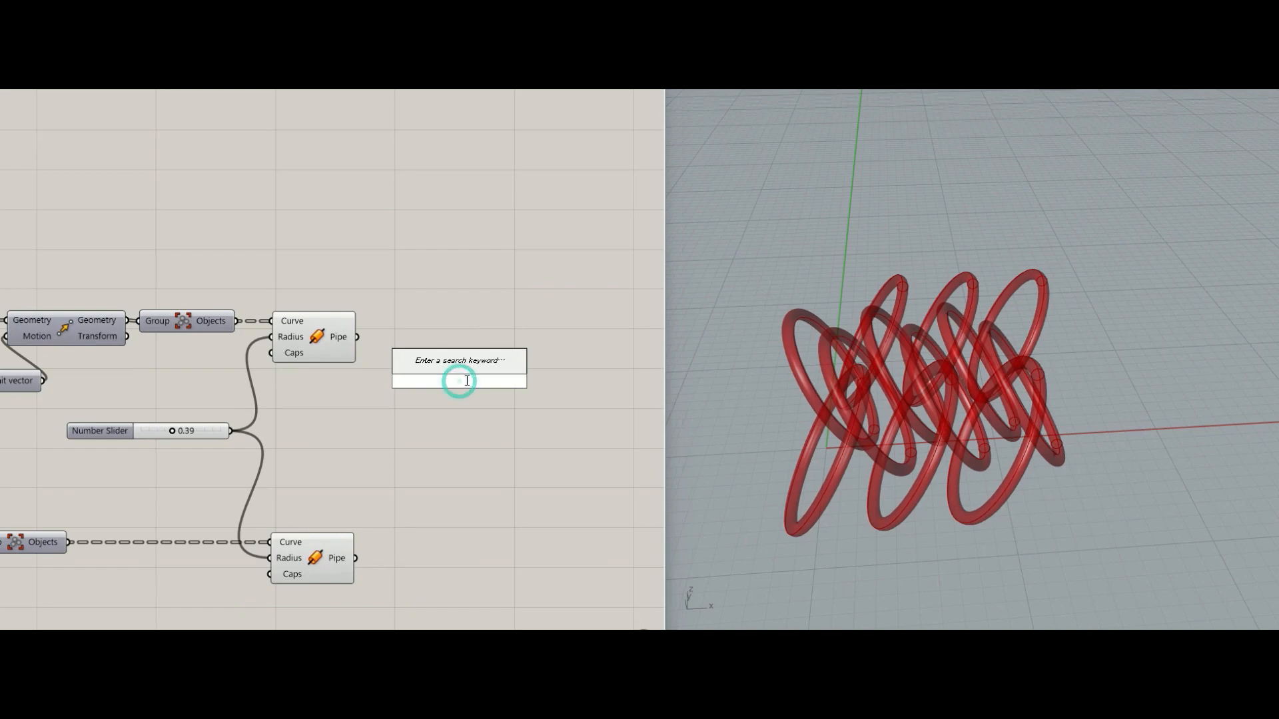
{"action": "type", "text": "pre"}
{"action": "key", "text": "Up"}
{"action": "key", "text": "Up"}
{"action": "key", "text": "Up"}
{"action": "key", "text": "Return"}
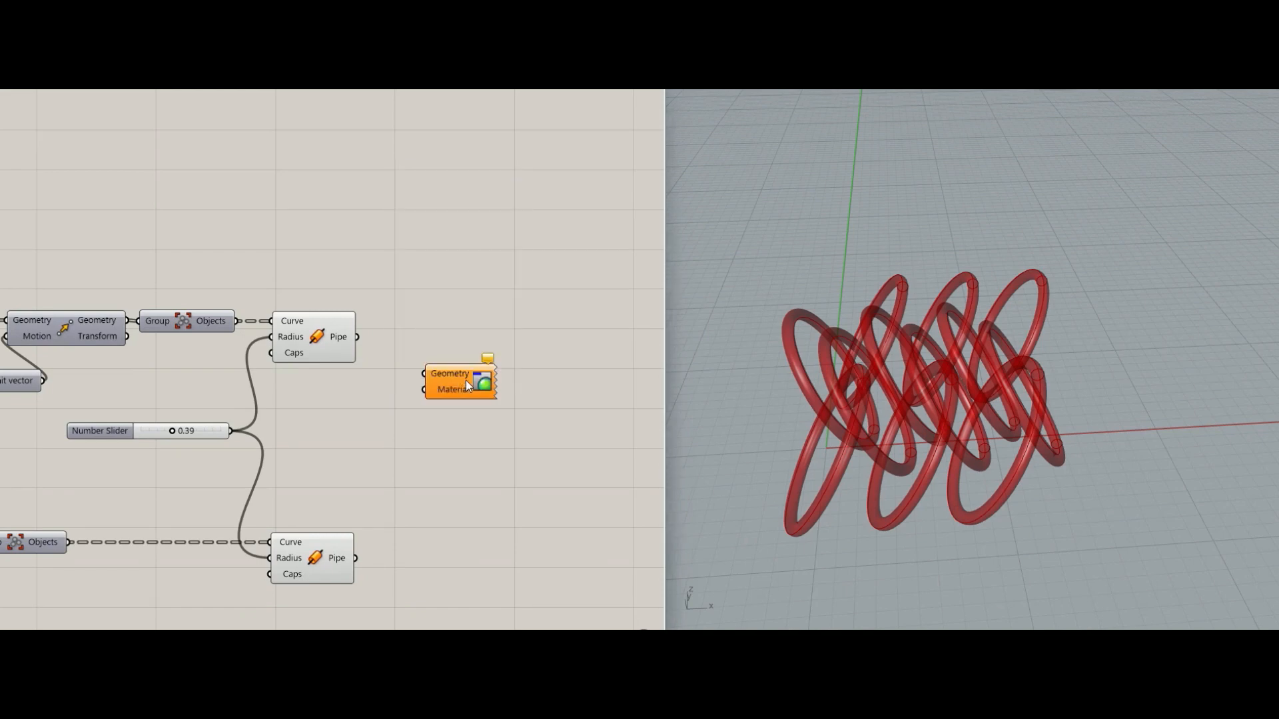
{"action": "left_click_drag", "start_coordinate": [465, 380], "coordinate": [505, 319]}
Add a Colour Swatch just before the Custom Preview component and connect it to the Material input.
{"action": "double_click", "coordinate": [476, 417]}
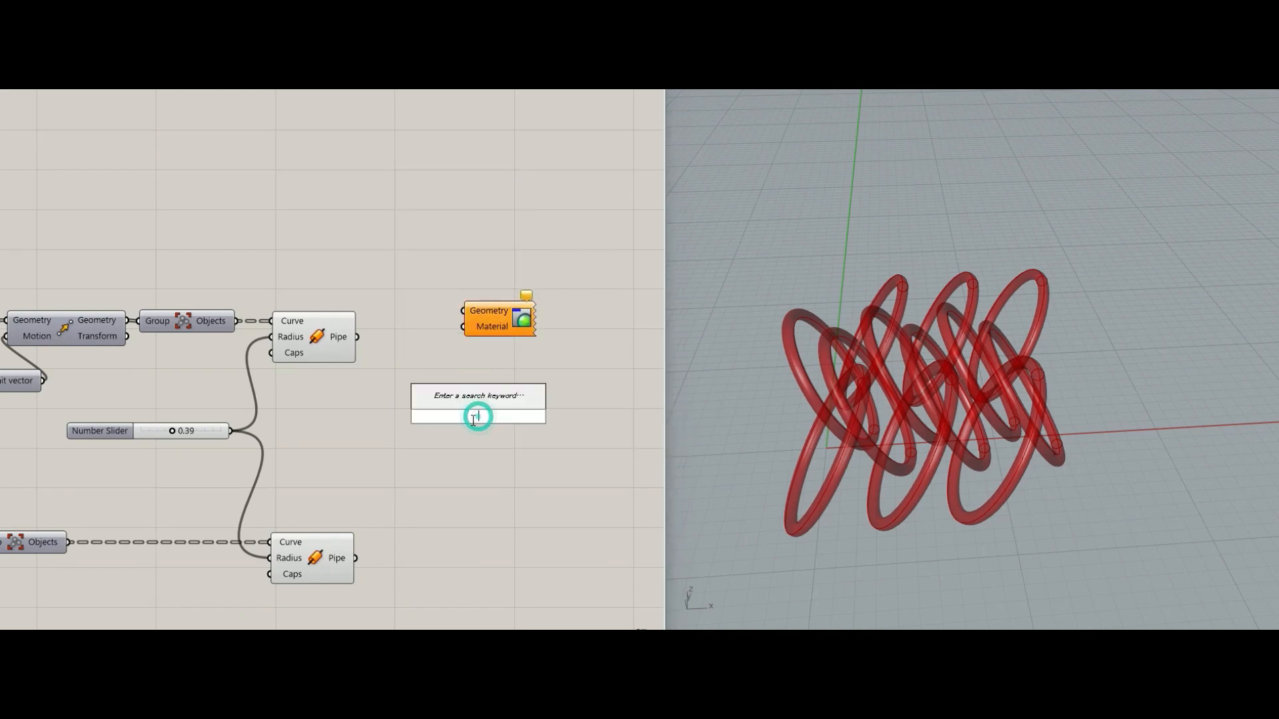
{"action": "type", "text": "colour"}
{"action": "key", "text": "Return"}
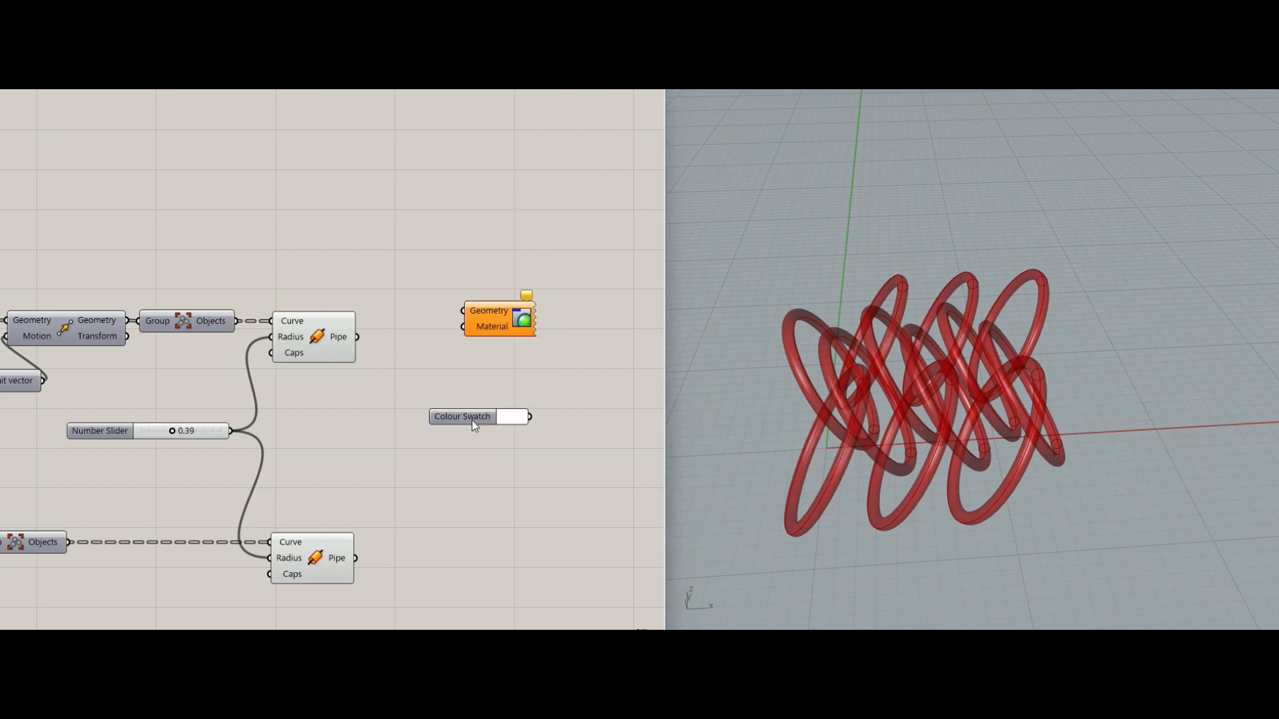
{"action": "left_click_drag", "start_coordinate": [471, 419], "coordinate": [395, 390]}
{"action": "left_click_drag", "start_coordinate": [483, 318], "coordinate": [477, 365]}
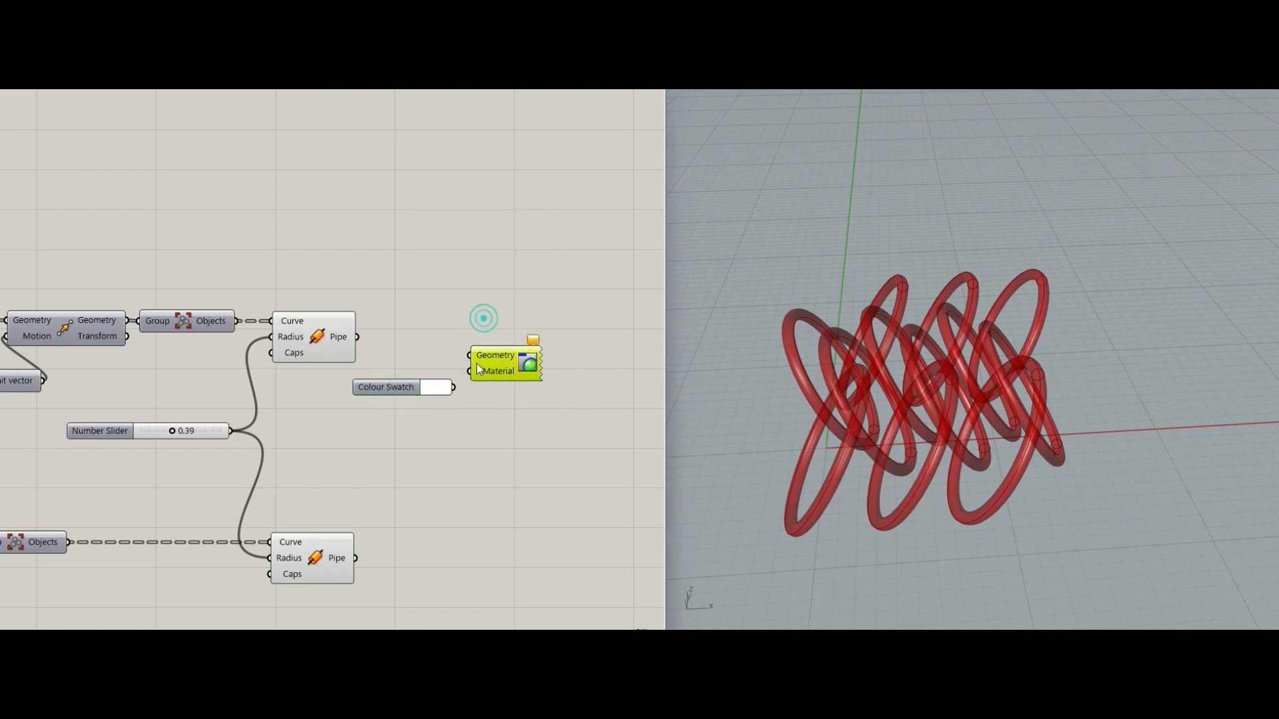
Set the Colour Swatch to a neutral grey with saturation 0 and value 73.
{"action": "left_click", "coordinate": [439, 390]}
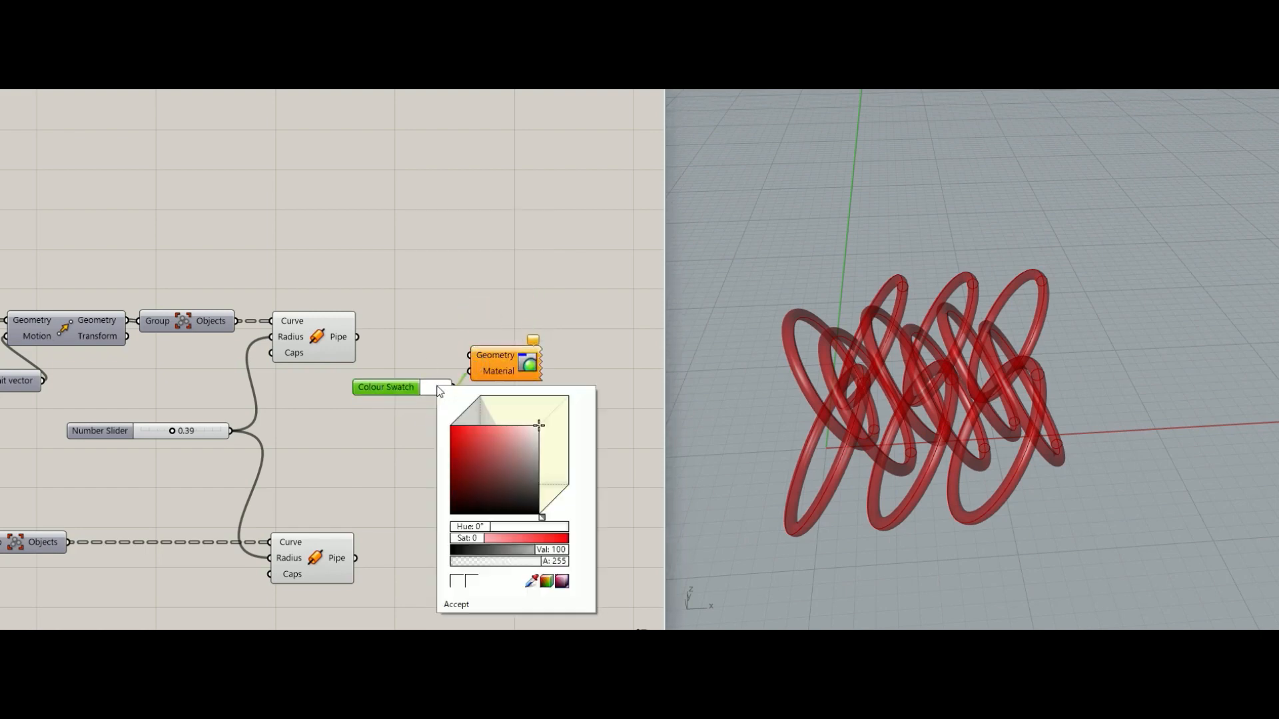
{"action": "left_click", "coordinate": [538, 427]}
{"action": "left_click", "coordinate": [577, 328]}
Duplicate the Colour Swatch and Custom Preview for the lower Pipe, setting the copied swatch to turquoise with hue 172°, saturation 100 and value 100.
{"action": "left_click_drag", "start_coordinate": [578, 325], "coordinate": [398, 437]}
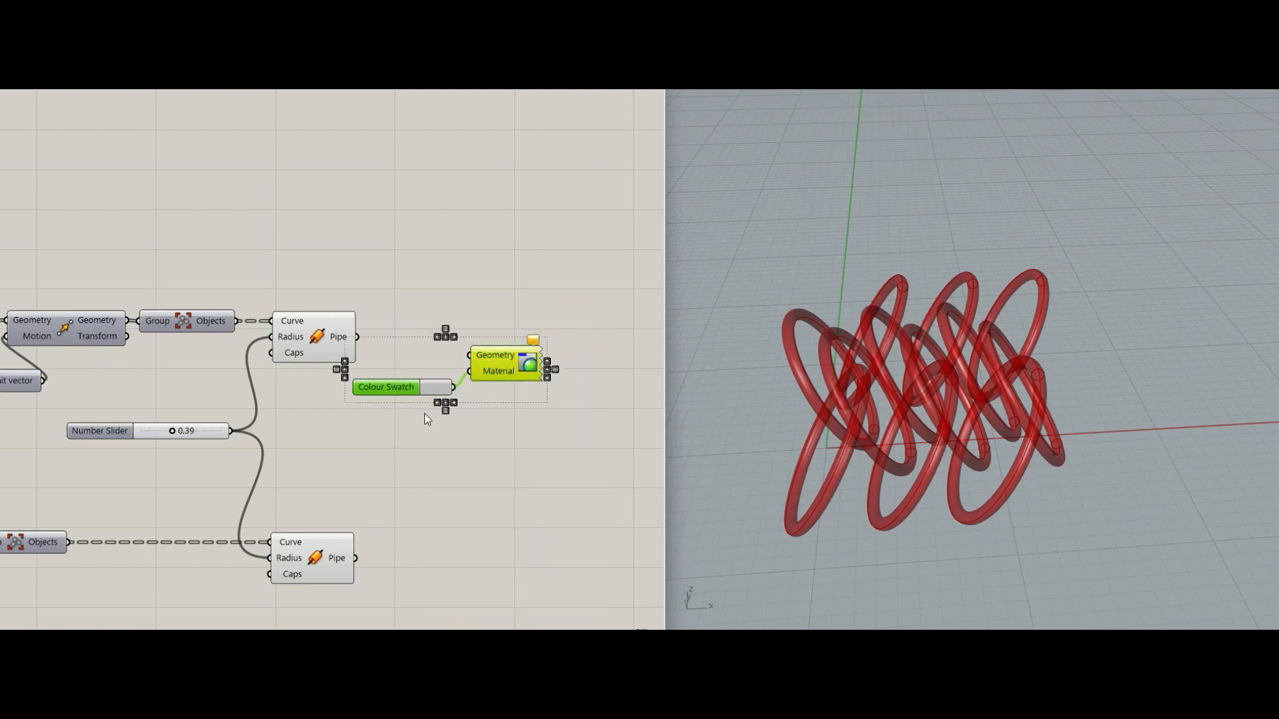
{"action": "left_click_drag", "start_coordinate": [509, 383], "coordinate": [491, 506], "text": "alt"}
{"action": "left_click", "coordinate": [417, 510]}
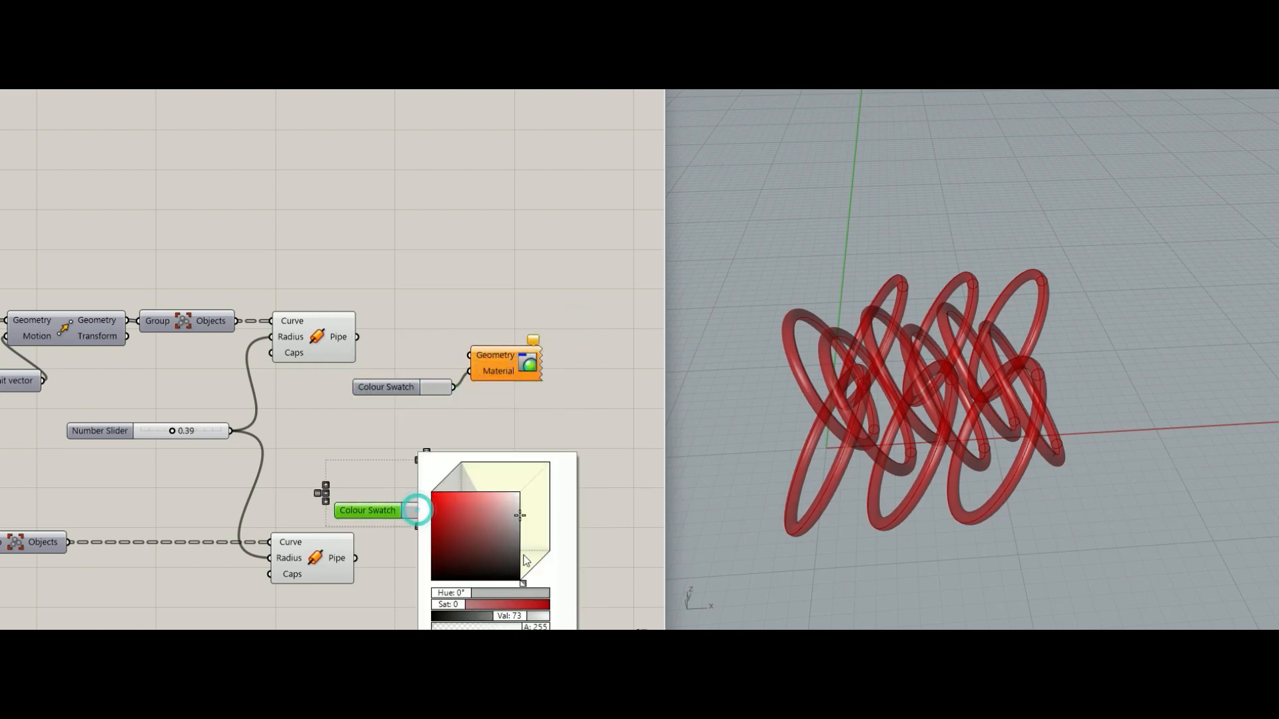
{"action": "left_click_drag", "start_coordinate": [522, 582], "coordinate": [538, 571]}
{"action": "left_click_drag", "start_coordinate": [537, 501], "coordinate": [407, 439]}
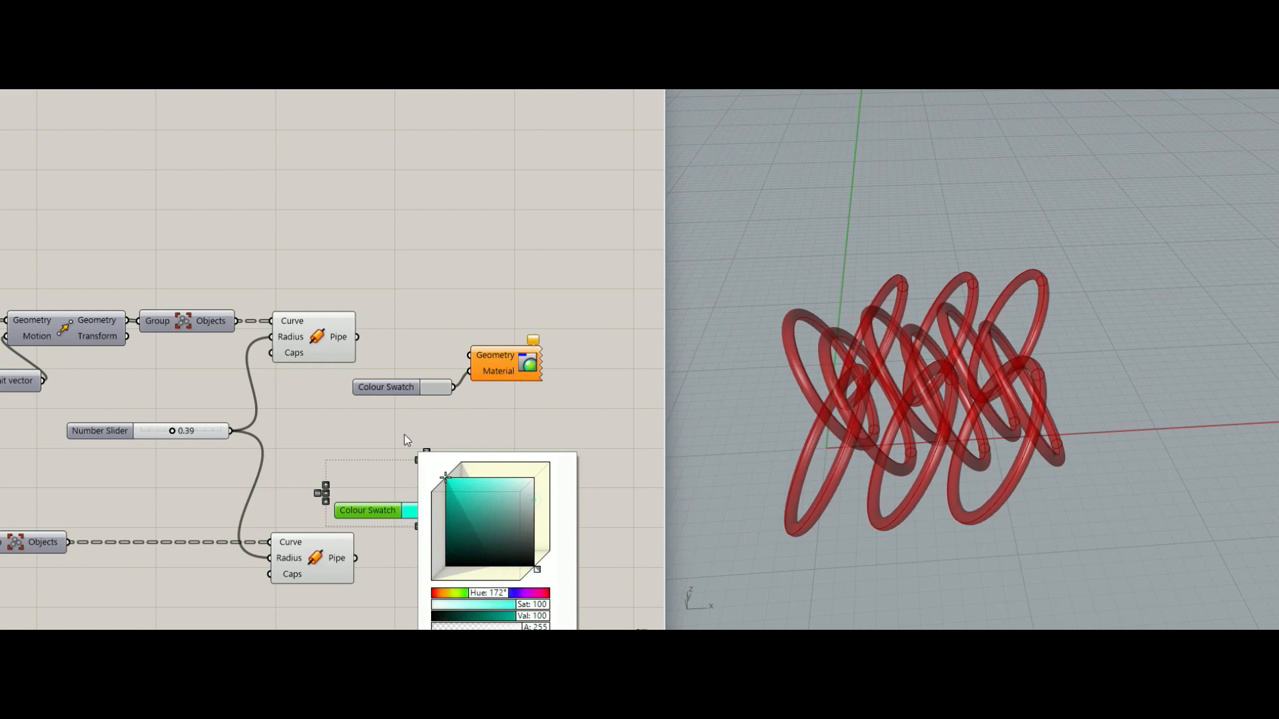
Connect the lower Pipe's output to the Geometry input of the lower Custom Preview component.
{"action": "left_click", "coordinate": [488, 398]}
{"action": "left_click_drag", "start_coordinate": [356, 558], "coordinate": [451, 477]}
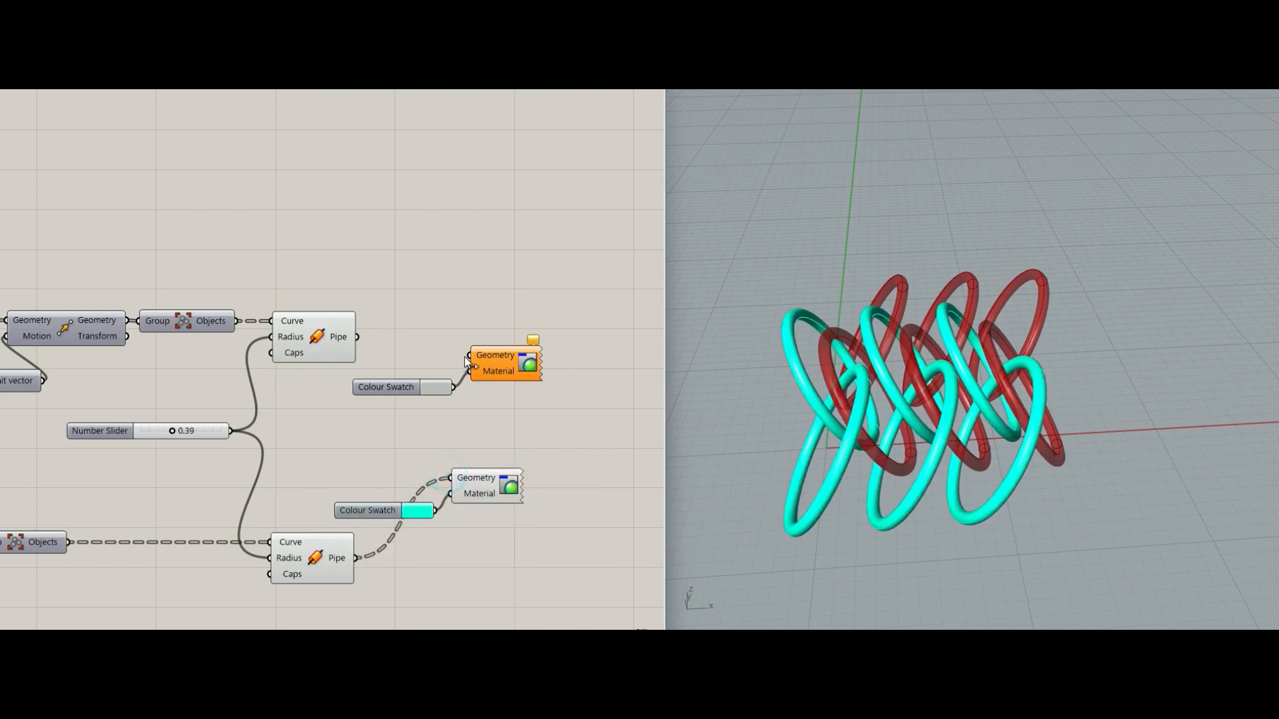
Connect the upper Pipe's output to the Geometry input of the upper Custom Preview component.
{"action": "left_click_drag", "start_coordinate": [399, 344], "coordinate": [357, 337]}
{"action": "mouse_move", "coordinate": [766, 391]}
{"action": "right_mouse_down"}
{"action": "mouse_move", "coordinate": [754, 428]}
{"action": "mouse_move", "coordinate": [730, 416]}
{"action": "mouse_move", "coordinate": [763, 407]}
{"action": "right_mouse_up"}
Set the slider driving the Y-direction Series Count to 8 and try adjusting the circle radius slider.
{"action": "scroll", "coordinate": [365, 428], "scroll_direction": "down", "scroll_amount": 4}
{"action": "scroll", "coordinate": [366, 427], "scroll_direction": "down", "scroll_amount": 2}
{"action": "right_click_drag", "start_coordinate": [366, 428], "coordinate": [636, 389]}
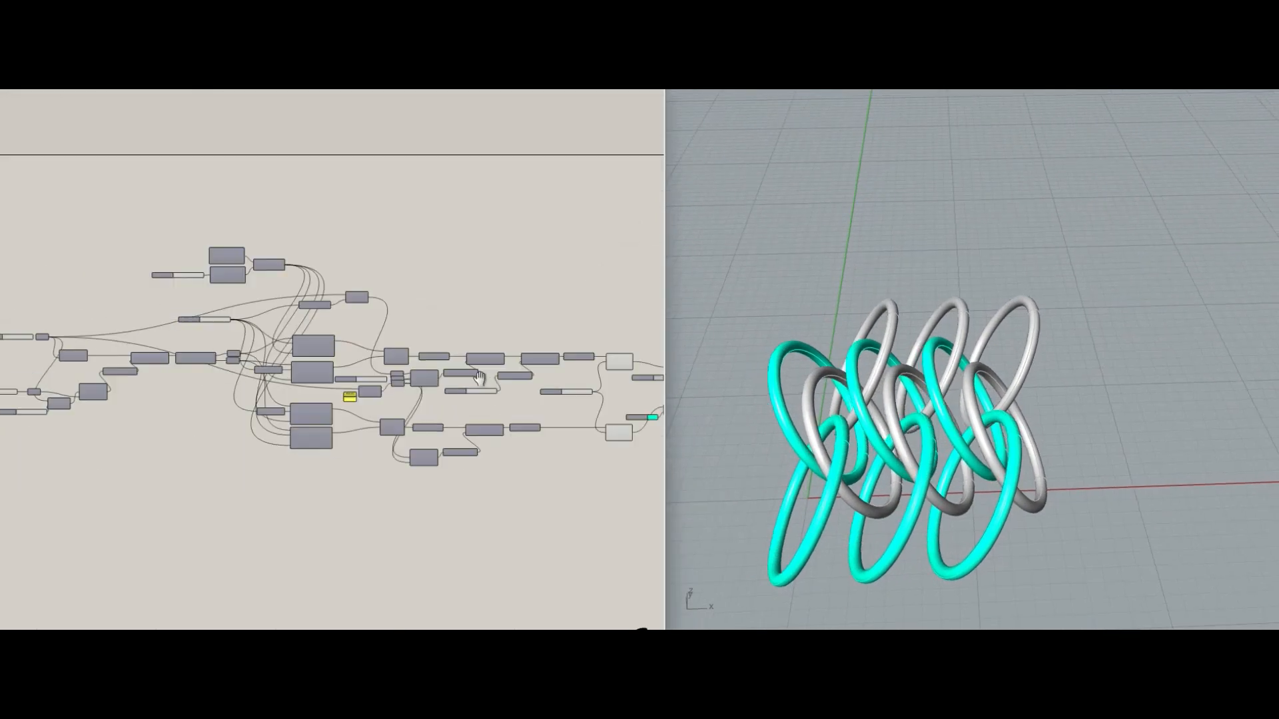
{"action": "right_click_drag", "start_coordinate": [129, 373], "coordinate": [306, 399]}
{"action": "scroll", "coordinate": [200, 419], "scroll_direction": "up", "scroll_amount": 6}
{"action": "scroll", "coordinate": [212, 423], "scroll_direction": "up", "scroll_amount": 3}
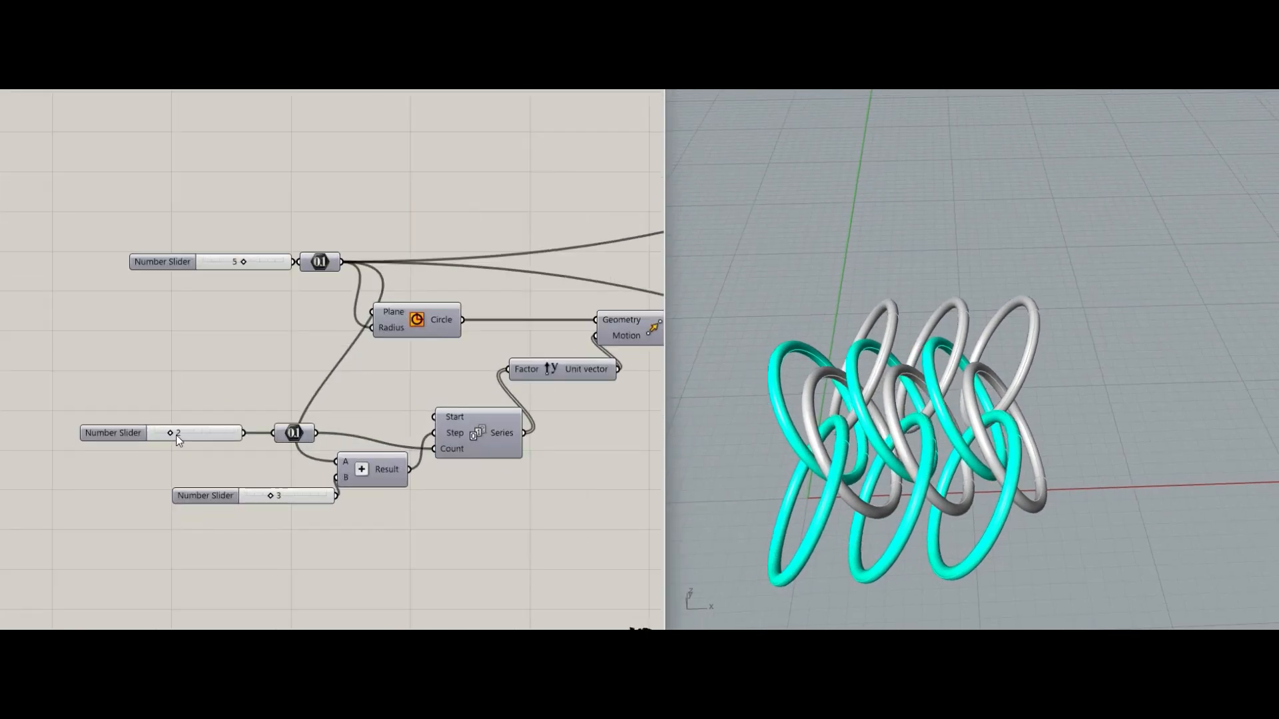
{"action": "left_click_drag", "start_coordinate": [166, 433], "coordinate": [225, 434]}
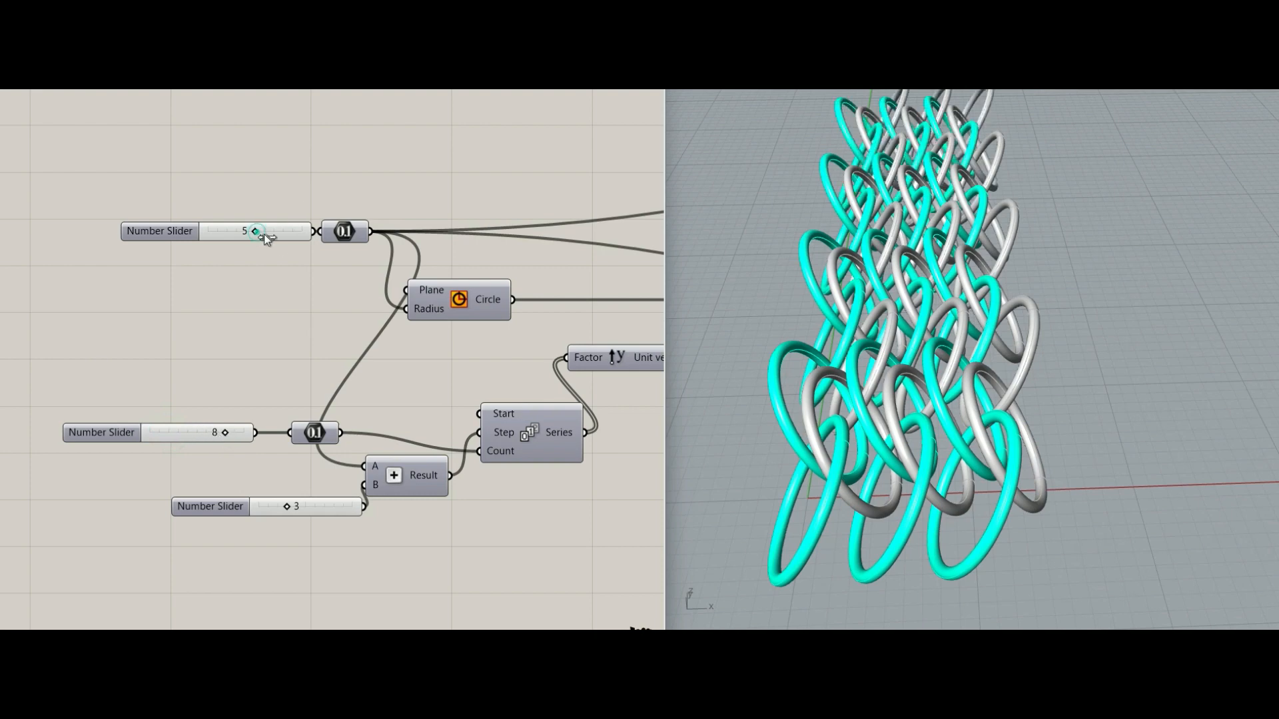
{"action": "mouse_move", "coordinate": [264, 234]}
{"action": "left_mouse_down"}
{"action": "mouse_move", "coordinate": [288, 234]}
{"action": "mouse_move", "coordinate": [251, 242]}
{"action": "mouse_move", "coordinate": [261, 245]}
{"action": "left_mouse_up"}
Add a Merge component near the two Custom Preview components at the end of the definition.
{"action": "right_click_drag", "start_coordinate": [812, 474], "coordinate": [982, 460]}
{"action": "scroll", "coordinate": [293, 409], "scroll_direction": "down", "scroll_amount": 5}
{"action": "right_click_drag", "start_coordinate": [457, 442], "coordinate": [191, 400]}
{"action": "right_click_drag", "start_coordinate": [426, 403], "coordinate": [241, 401]}
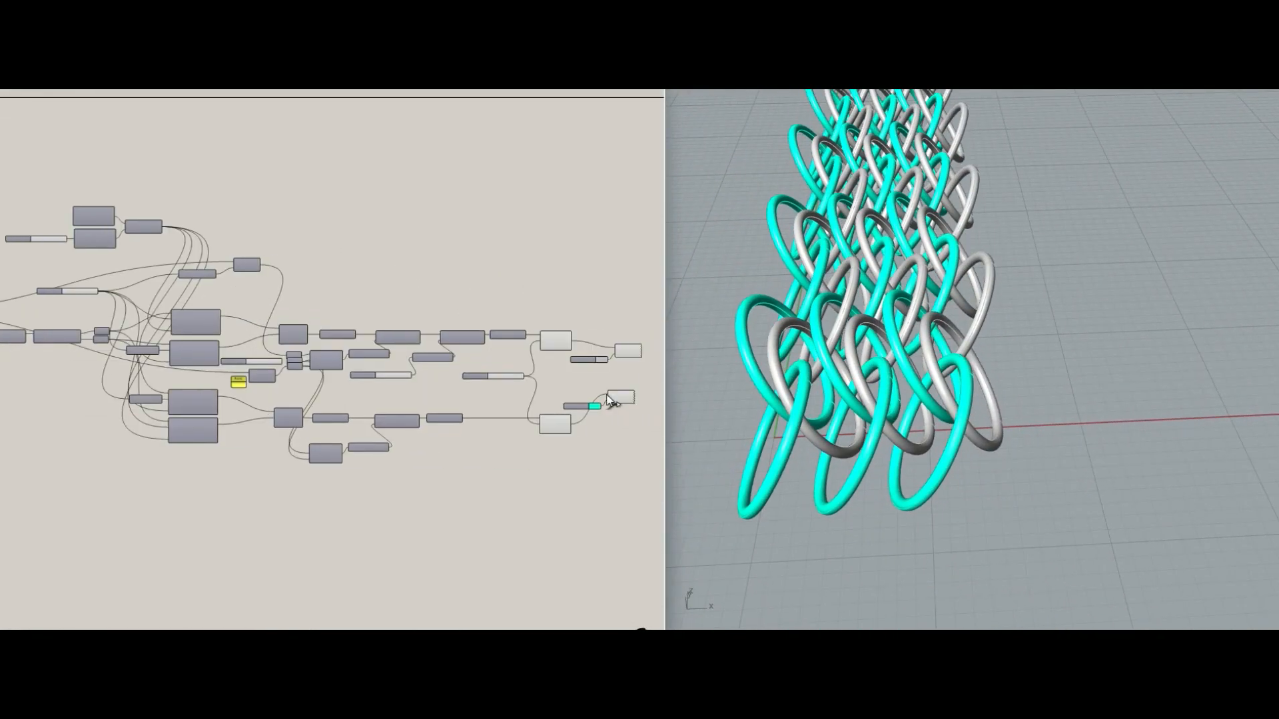
{"action": "scroll", "coordinate": [612, 399], "scroll_direction": "up", "scroll_amount": 6}
{"action": "double_click", "coordinate": [462, 421]}
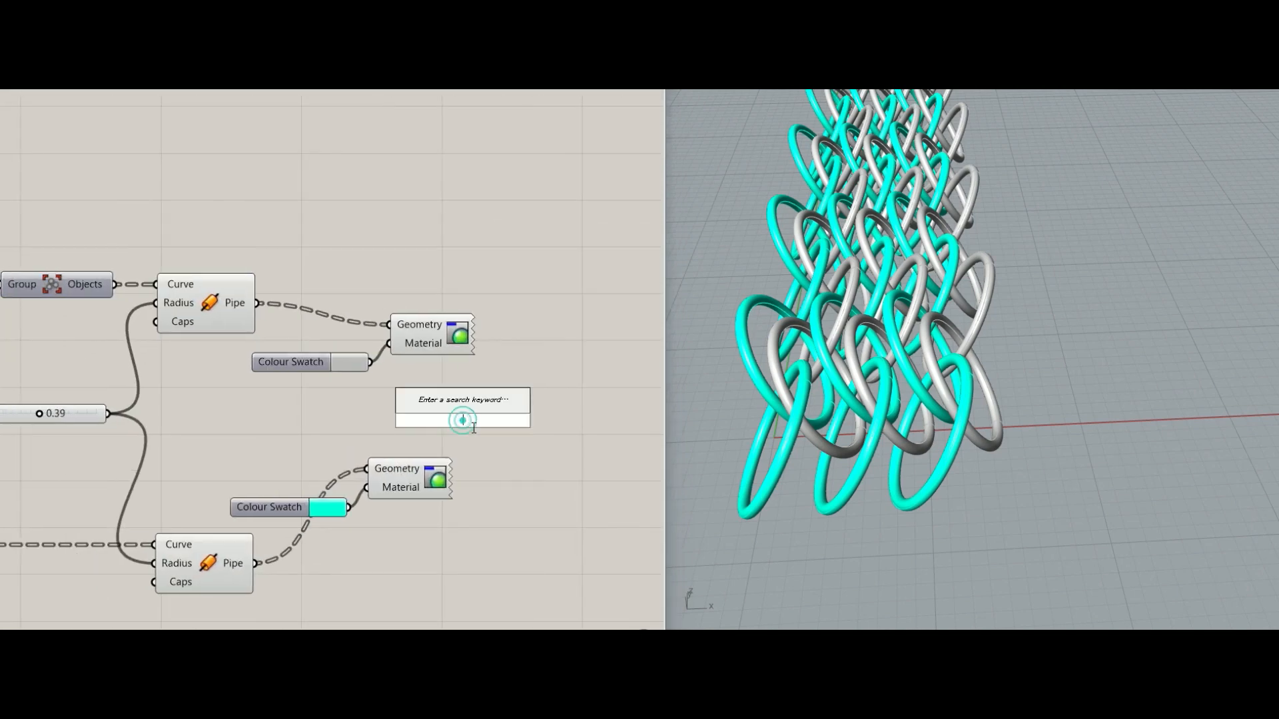
{"action": "type", "text": "merge"}
{"action": "key", "text": "Return"}
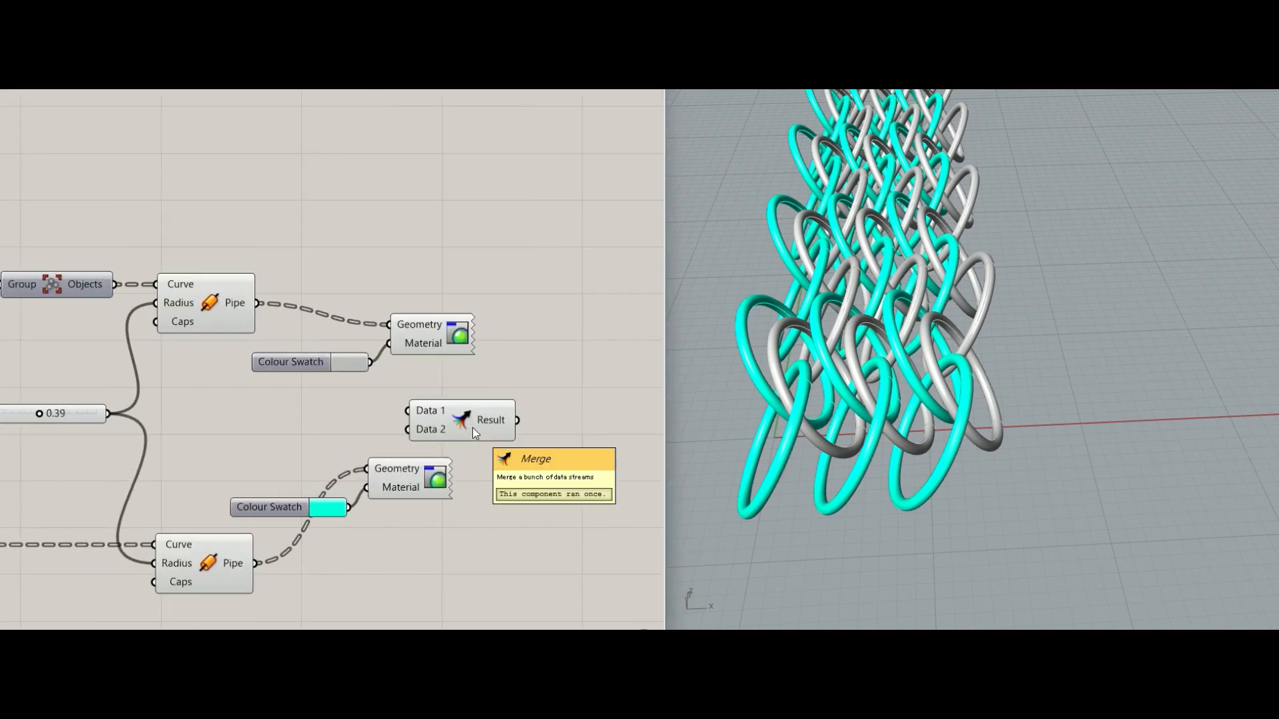
Connect the upper Pipe to D1 and the lower Pipe to D2 of the Merge component, placing it beyond the Custom Previews.
{"action": "left_click_drag", "start_coordinate": [459, 419], "coordinate": [417, 414]}
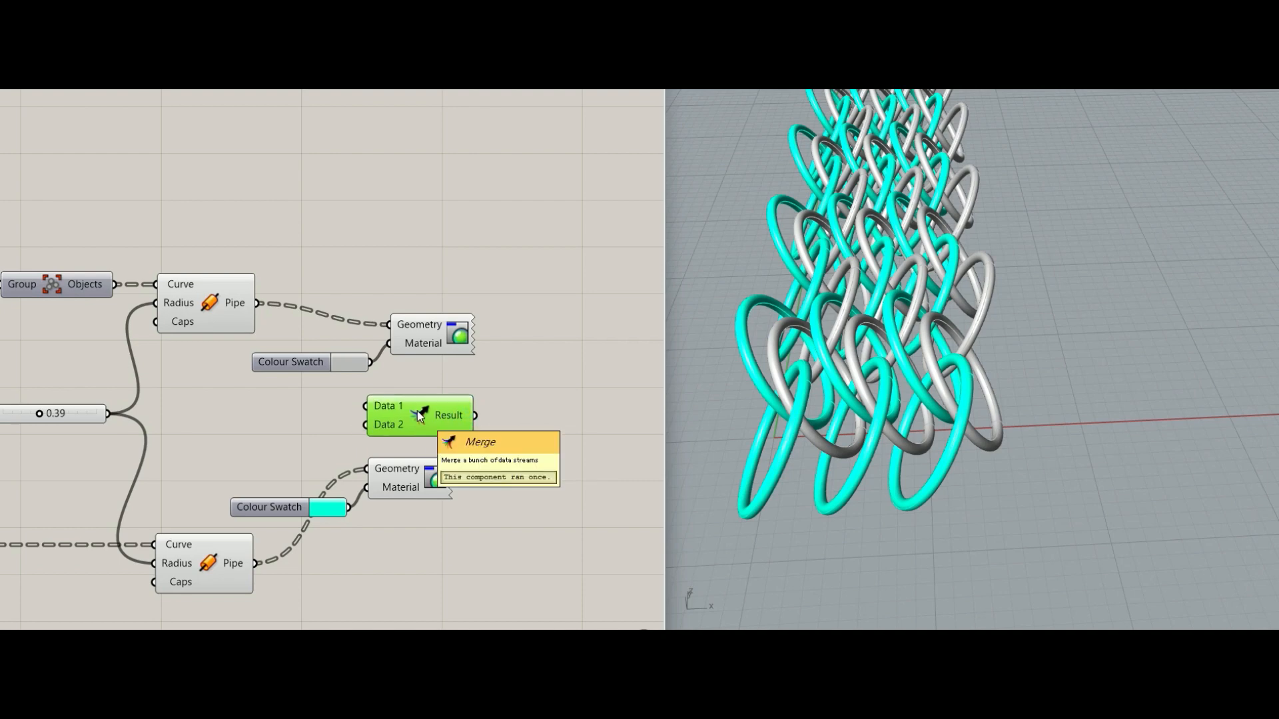
{"action": "left_click_drag", "start_coordinate": [258, 303], "coordinate": [256, 563]}
{"action": "left_click_drag", "start_coordinate": [423, 418], "coordinate": [597, 401]}
{"action": "left_click", "coordinate": [567, 463]}
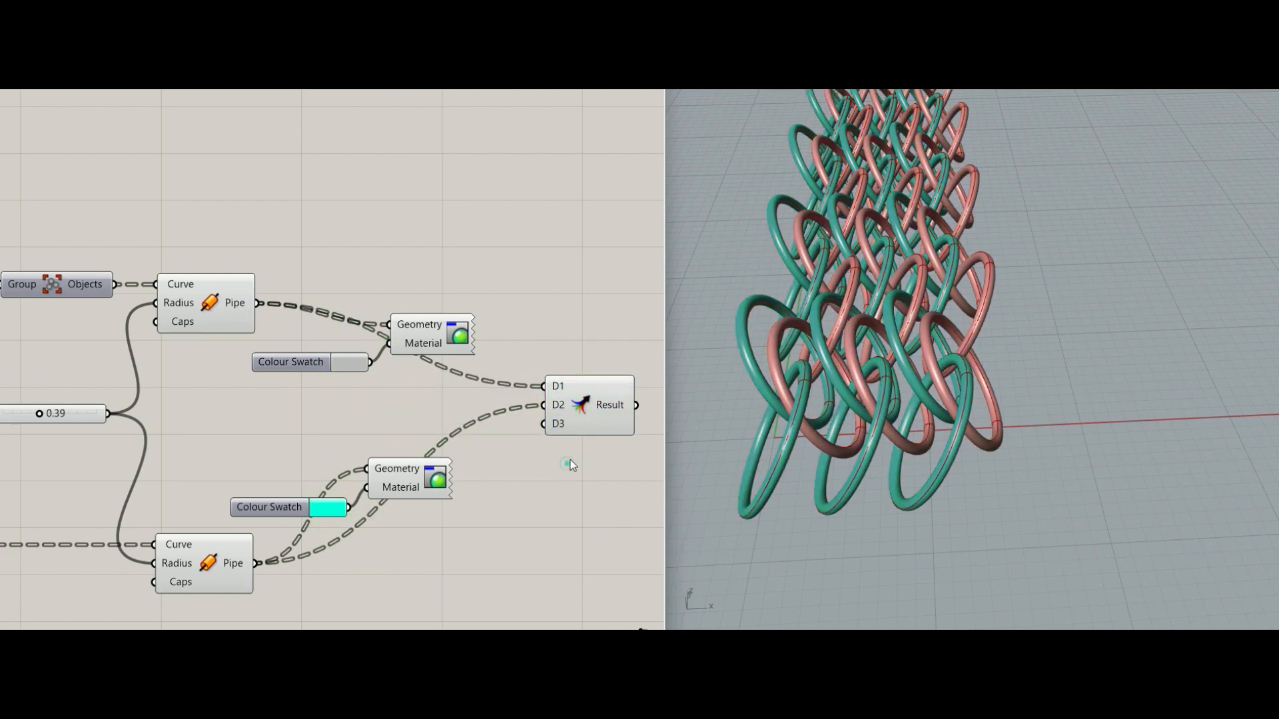
Turn off the Merge component's preview and place it slightly lower on the canvas.
{"action": "right_click_drag", "start_coordinate": [567, 462], "coordinate": [497, 480]}
{"action": "left_click", "coordinate": [525, 421]}
{"action": "middle_click", "coordinate": [525, 419]}
{"action": "left_click", "coordinate": [565, 383]}
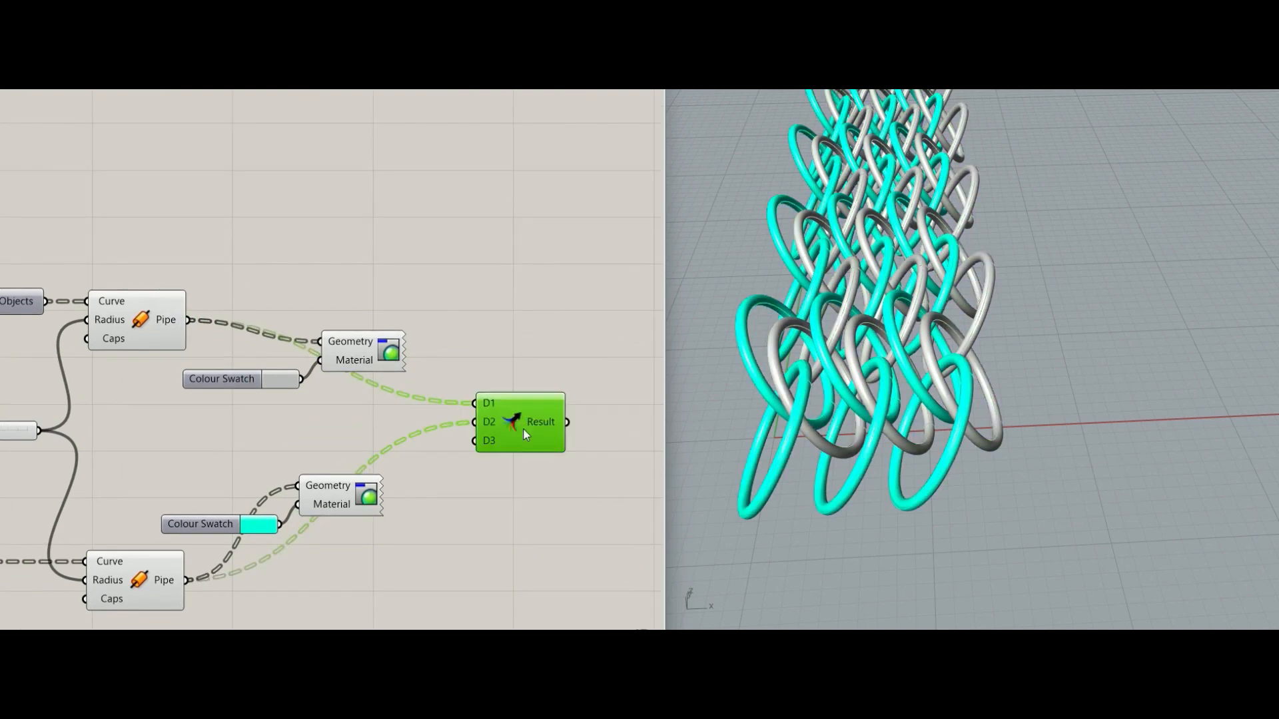
{"action": "left_click_drag", "start_coordinate": [524, 434], "coordinate": [505, 496]}
{"action": "left_click_drag", "start_coordinate": [419, 310], "coordinate": [249, 400]}
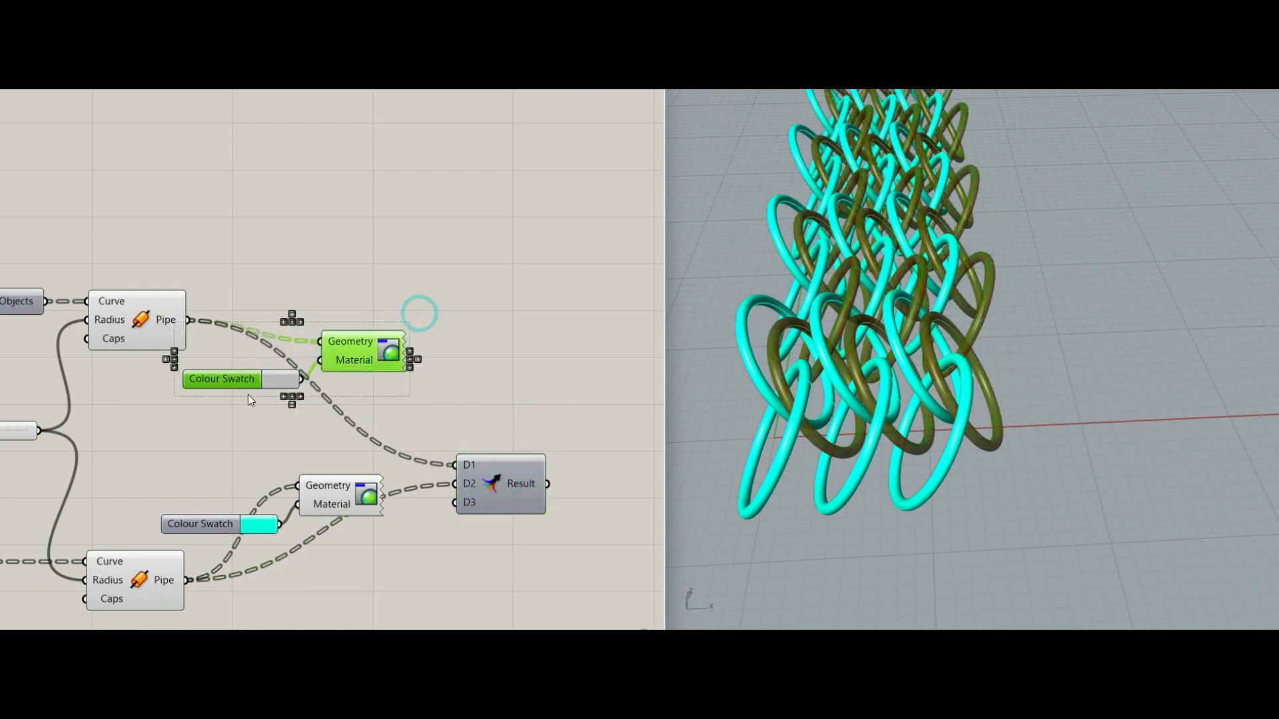
{"action": "key", "text": "ctrl+c"}
{"action": "key", "text": "ctrl+v"}
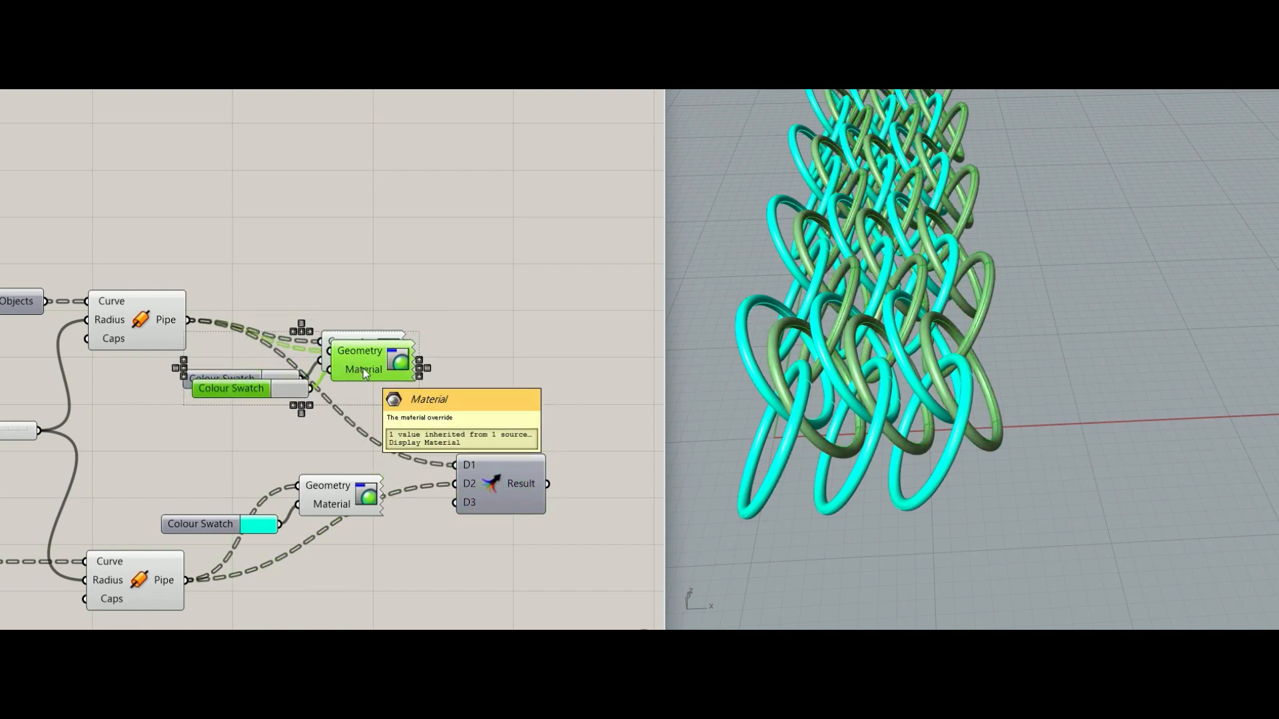
{"action": "key", "text": "Delete"}
Duplicate the turquoise Colour Swatch with its Custom Preview and place the copies above and beyond the Merge component.
{"action": "left_click", "coordinate": [326, 492]}
{"action": "left_click", "coordinate": [225, 529], "text": "shift"}
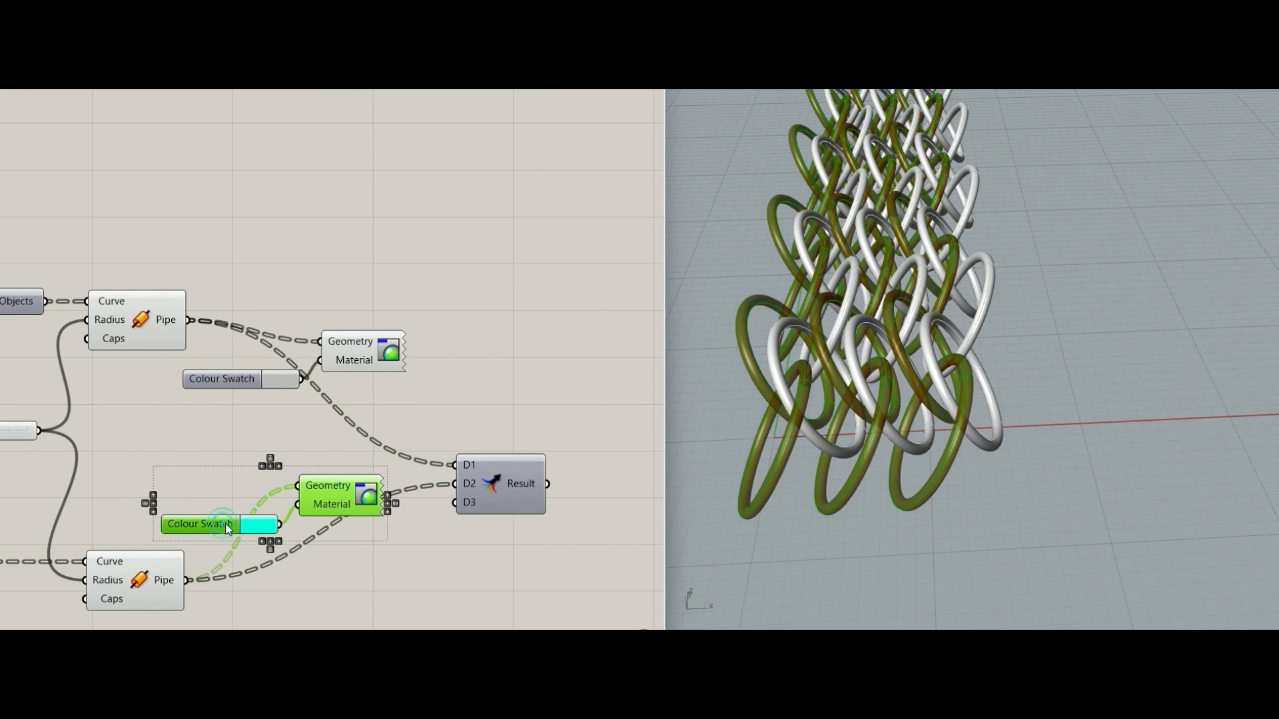
{"action": "key", "text": "ctrl+c"}
{"action": "key", "text": "ctrl+v"}
{"action": "left_click_drag", "start_coordinate": [378, 513], "coordinate": [672, 370]}
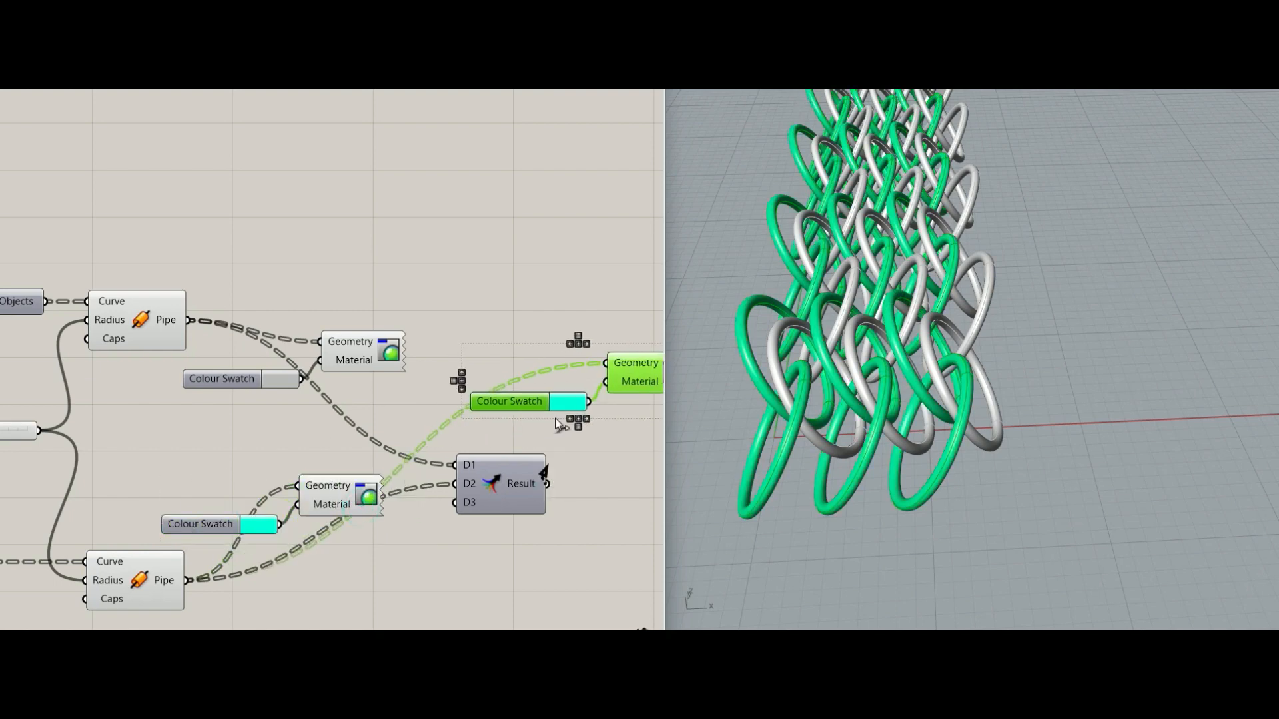
Connect the Merge component's Result to the Geometry input of the copied Custom Preview.
{"action": "left_click_drag", "start_coordinate": [546, 484], "coordinate": [606, 363]}
{"action": "left_click", "coordinate": [591, 457]}
{"action": "right_click_drag", "start_coordinate": [489, 445], "coordinate": [335, 427]}
{"action": "left_click", "coordinate": [494, 355]}
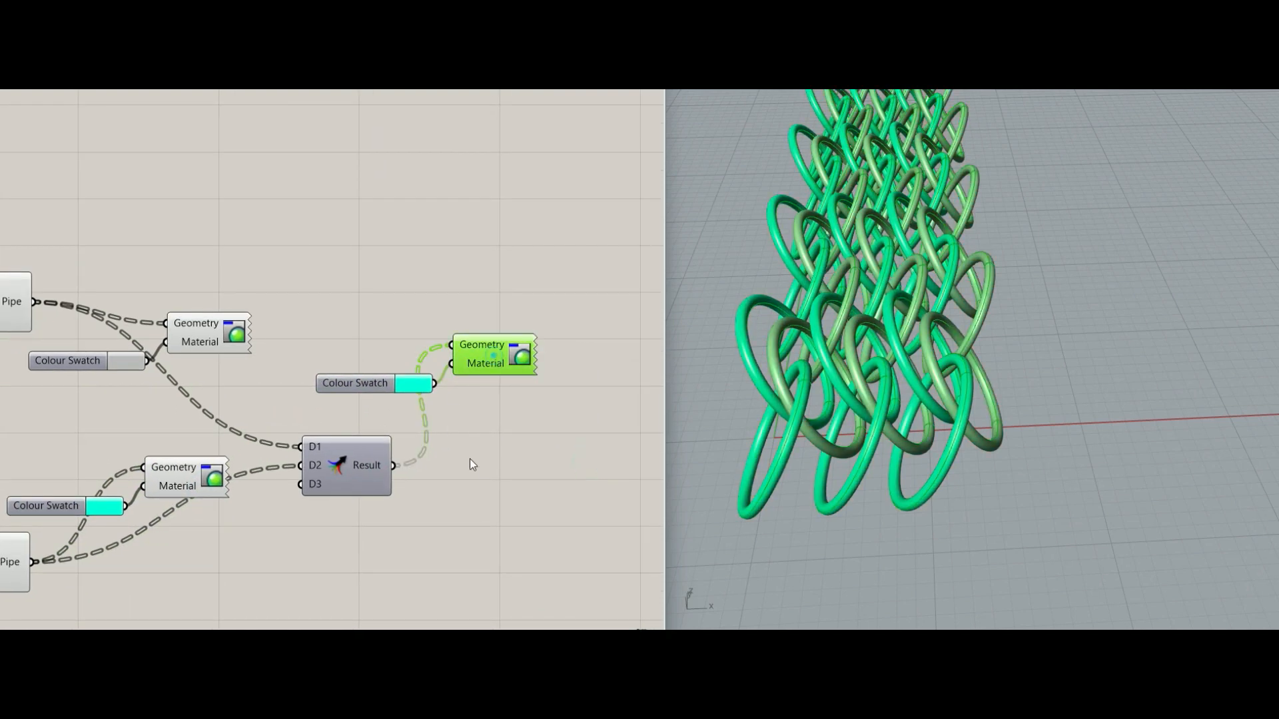
{"action": "left_click", "coordinate": [482, 464]}
Turn off the preview of both Pipe components and the two original Custom Preview components.
{"action": "left_click", "coordinate": [200, 336]}
{"action": "middle_click", "coordinate": [201, 336]}
{"action": "scroll", "coordinate": [371, 243], "scroll_direction": "down", "scroll_amount": 3}
{"action": "right_click_drag", "start_coordinate": [370, 243], "coordinate": [442, 293]}
{"action": "left_click_drag", "start_coordinate": [140, 205], "coordinate": [463, 493]}
{"action": "middle_click", "coordinate": [417, 396]}
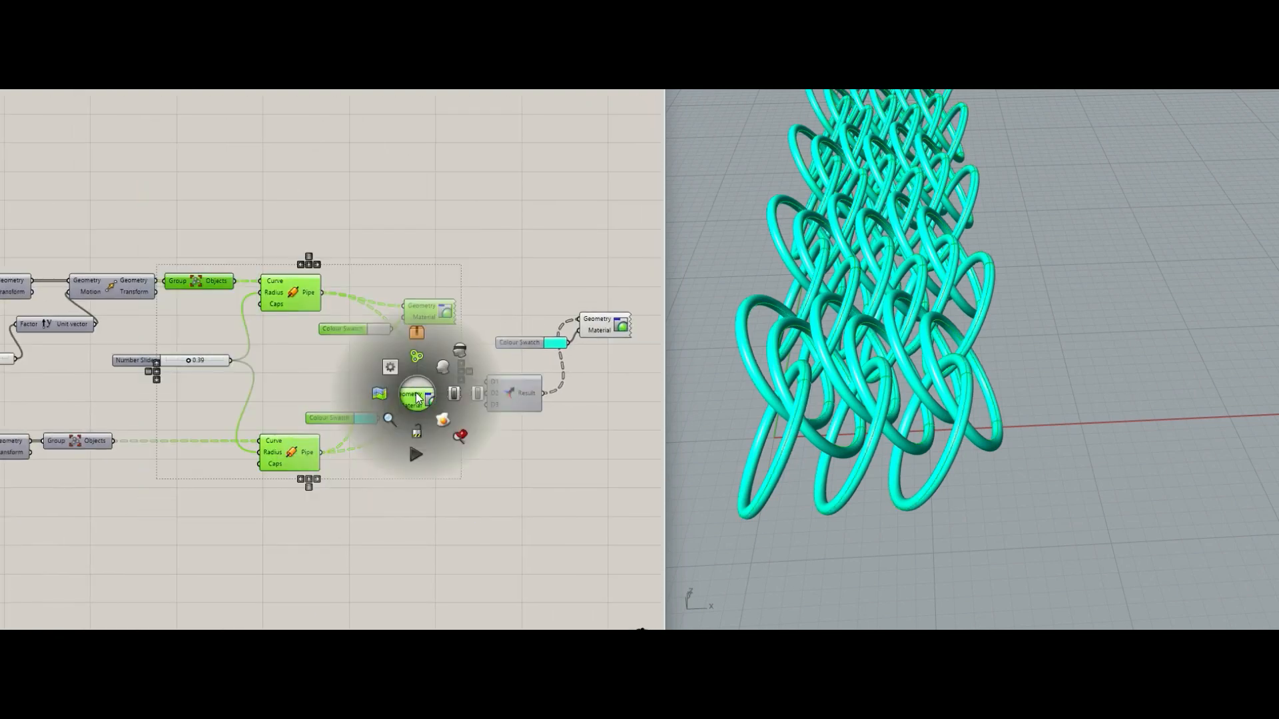
{"action": "left_click", "coordinate": [457, 353]}
{"action": "left_click", "coordinate": [517, 289]}
Switch the Rhino viewport to a display mode with a white background and soft shadows, framing the whole chain mail.
{"action": "right_click_drag", "start_coordinate": [860, 377], "coordinate": [825, 430]}
{"action": "scroll", "coordinate": [886, 448], "scroll_direction": "down", "scroll_amount": 6}
{"action": "scroll", "coordinate": [826, 430], "scroll_direction": "down", "scroll_amount": 2}
{"action": "scroll", "coordinate": [760, 407], "scroll_direction": "up", "scroll_amount": 3}
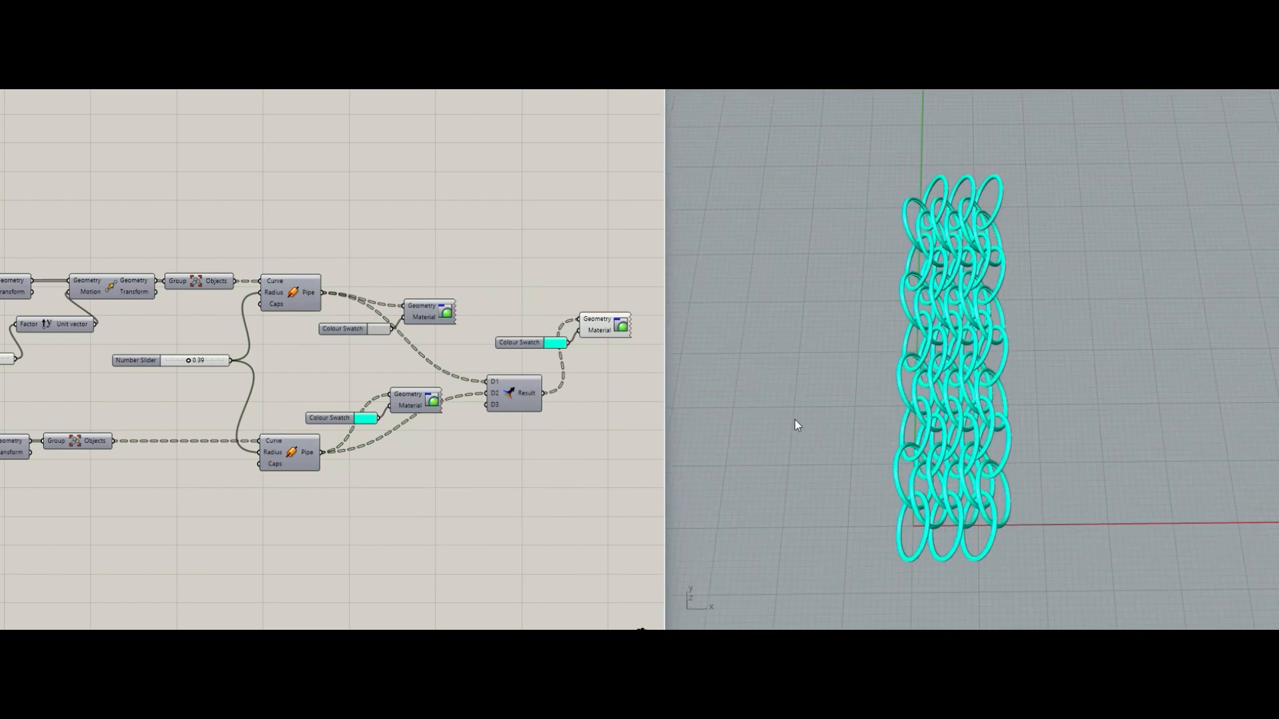
{"action": "left_click", "coordinate": [730, 207]}
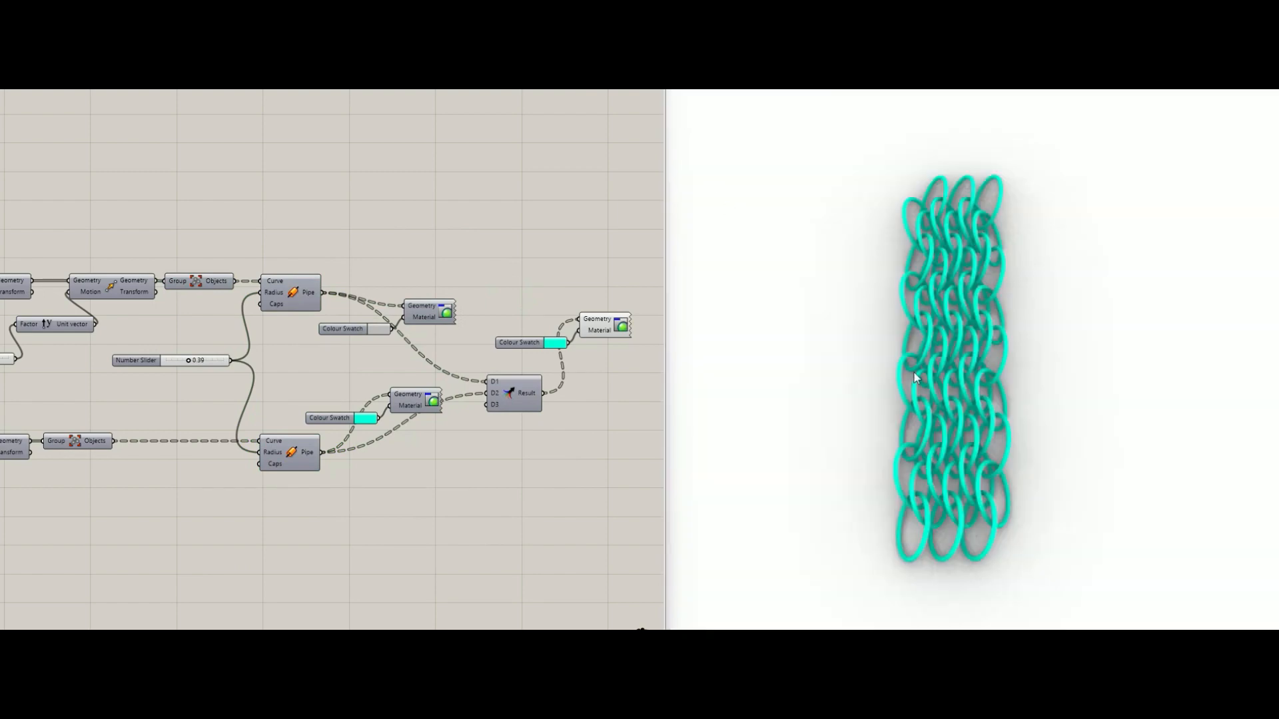
{"action": "scroll", "coordinate": [917, 379], "scroll_direction": "up", "scroll_amount": 4}
{"action": "mouse_move", "coordinate": [917, 379]}
{"action": "right_mouse_down"}
{"action": "mouse_move", "coordinate": [973, 397]}
{"action": "mouse_move", "coordinate": [999, 367]}
{"action": "right_mouse_up"}
{"action": "right_click_drag", "start_coordinate": [983, 353], "coordinate": [999, 346]}
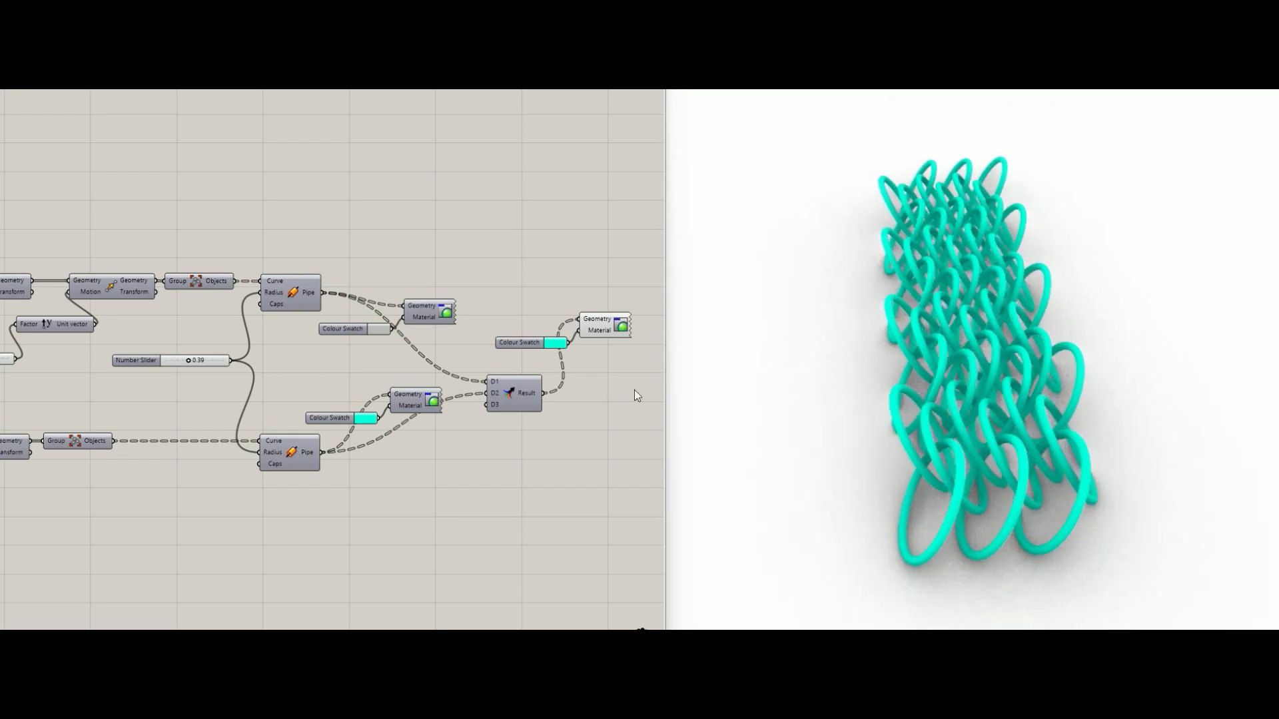
Set the pipe radius slider to 0.73.
{"action": "scroll", "coordinate": [632, 390], "scroll_direction": "up", "scroll_amount": 2}
{"action": "right_click_drag", "start_coordinate": [165, 343], "coordinate": [317, 349]}
{"action": "scroll", "coordinate": [234, 355], "scroll_direction": "up", "scroll_amount": 2}
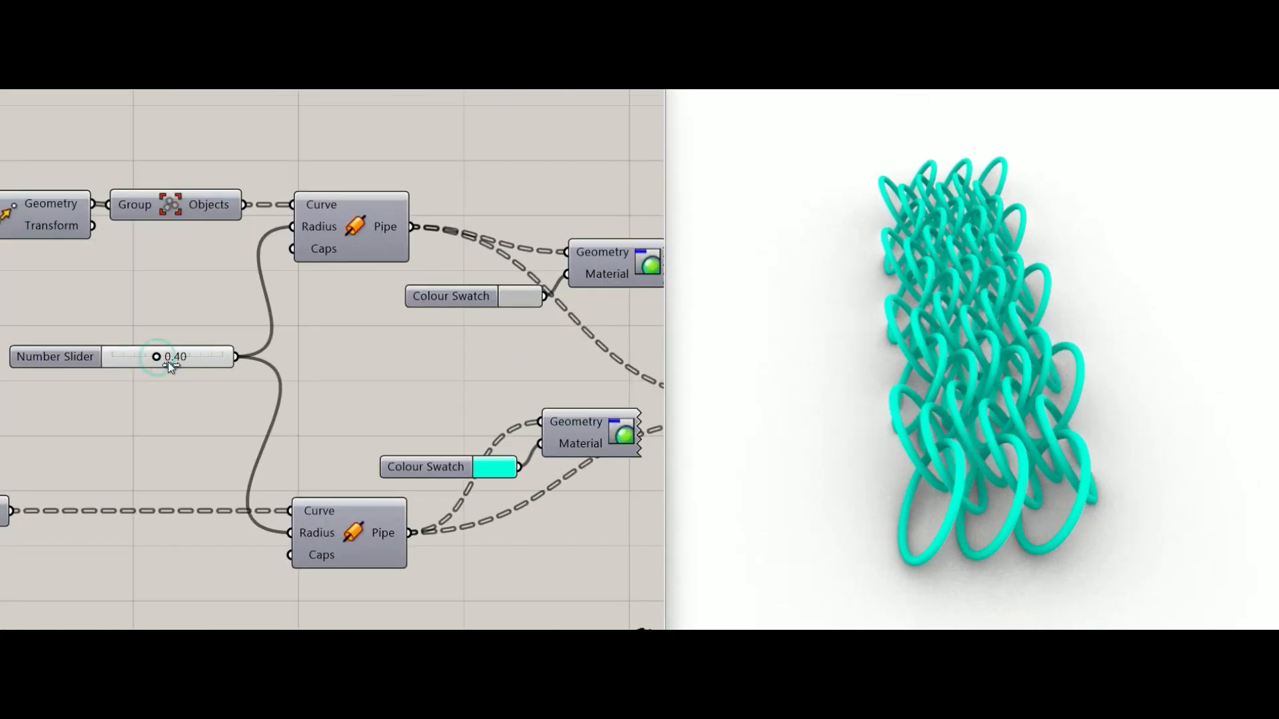
{"action": "left_click_drag", "start_coordinate": [167, 361], "coordinate": [187, 358]}
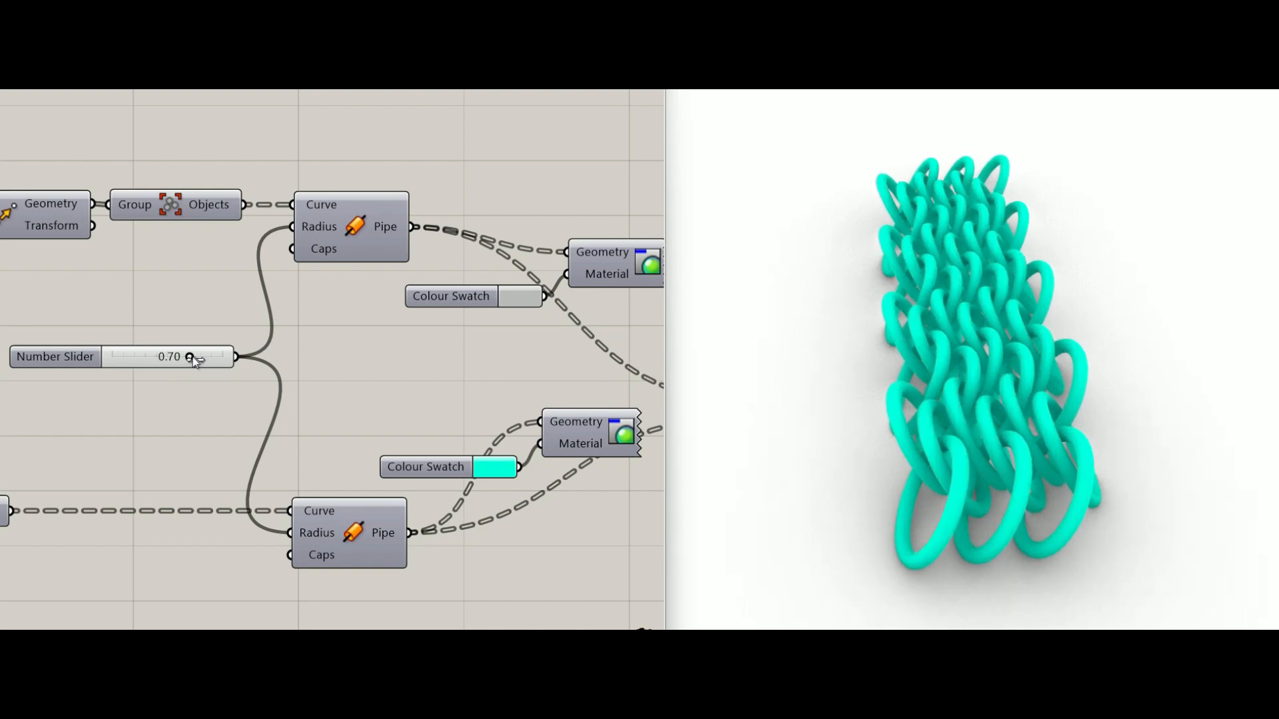
{"action": "left_click_drag", "start_coordinate": [201, 359], "coordinate": [203, 358]}
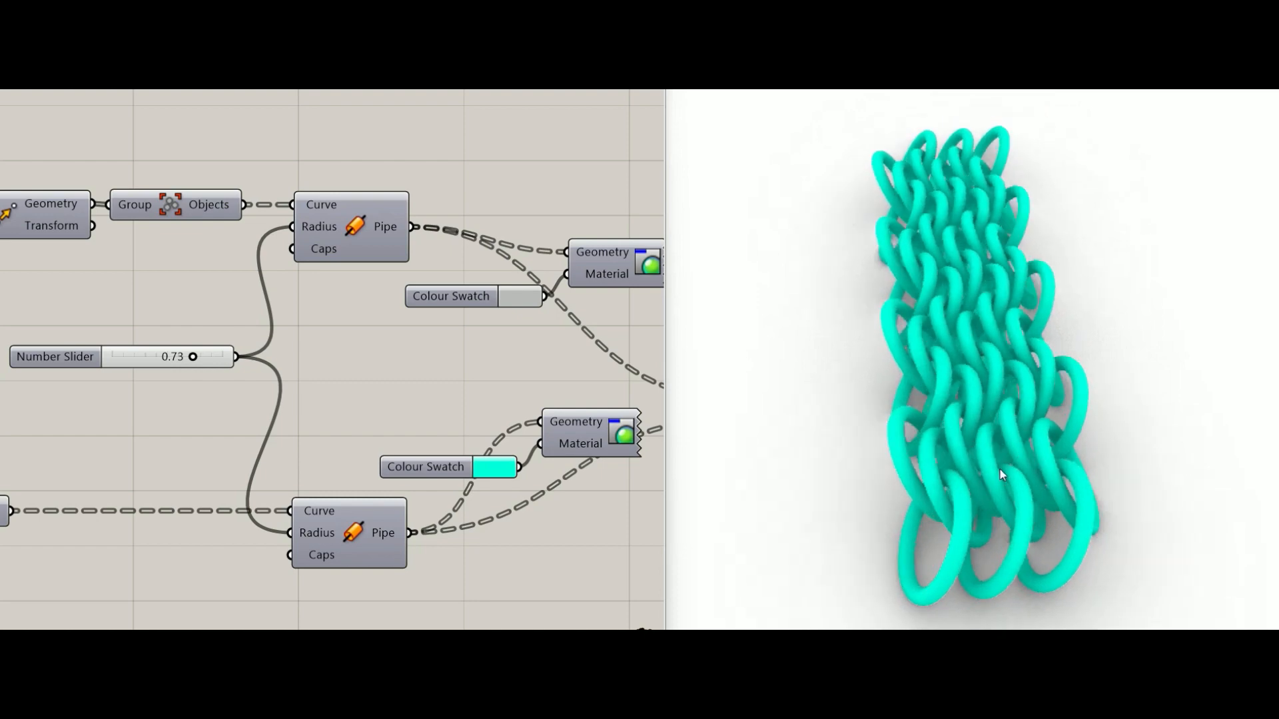
Delete the Colour Swatch and Custom Preview that display the Merge result.
{"action": "right_click_drag", "start_coordinate": [413, 319], "coordinate": [300, 308]}
{"action": "scroll", "coordinate": [301, 307], "scroll_direction": "down", "scroll_amount": 3}
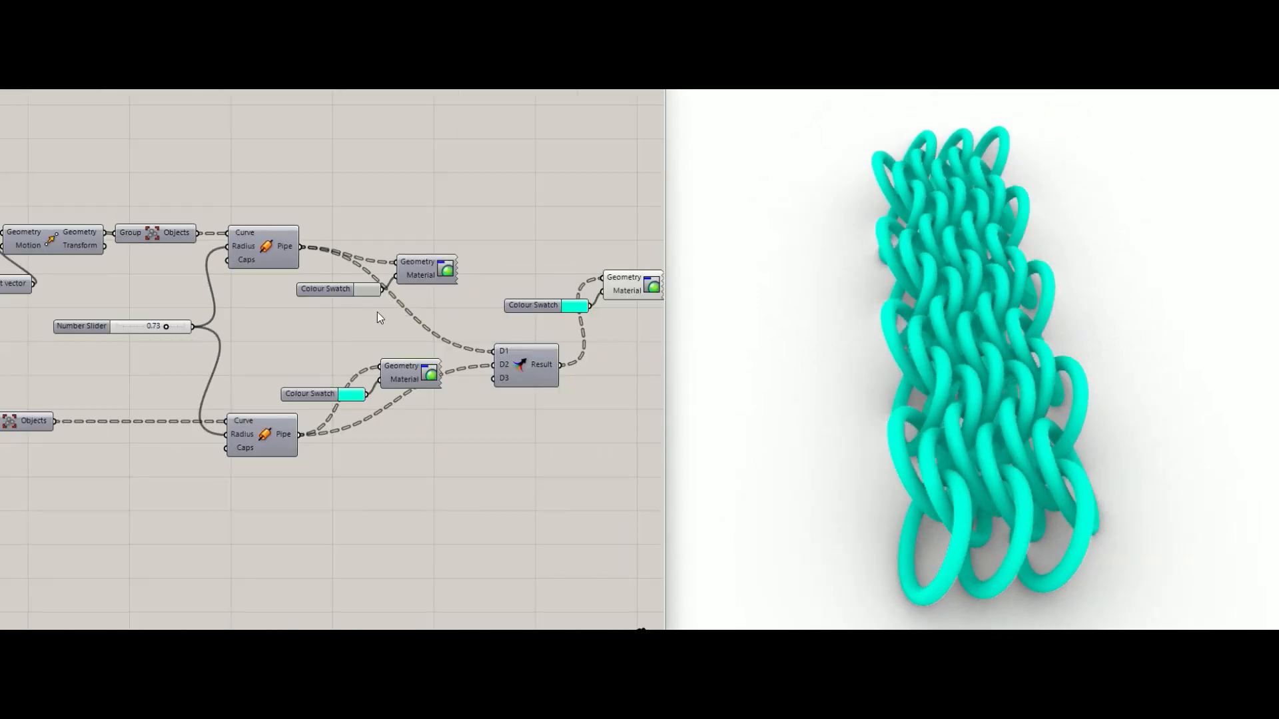
{"action": "scroll", "coordinate": [380, 314], "scroll_direction": "up", "scroll_amount": 1}
{"action": "right_click_drag", "start_coordinate": [381, 316], "coordinate": [266, 328]}
{"action": "left_click_drag", "start_coordinate": [599, 254], "coordinate": [436, 336]}
{"action": "left_click_drag", "start_coordinate": [598, 254], "coordinate": [398, 351]}
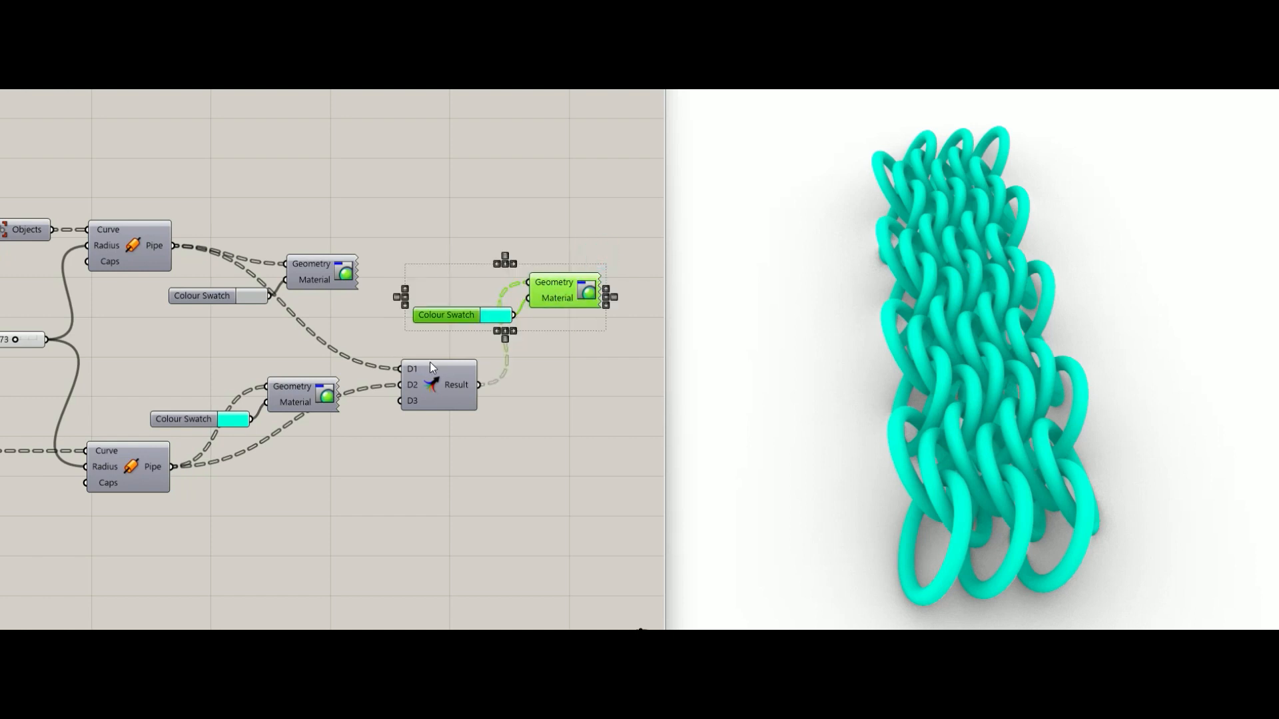
{"action": "key", "text": "Delete"}
Set the ring rotation angle slider to 95.
{"action": "right_click_drag", "start_coordinate": [766, 429], "coordinate": [1014, 465]}
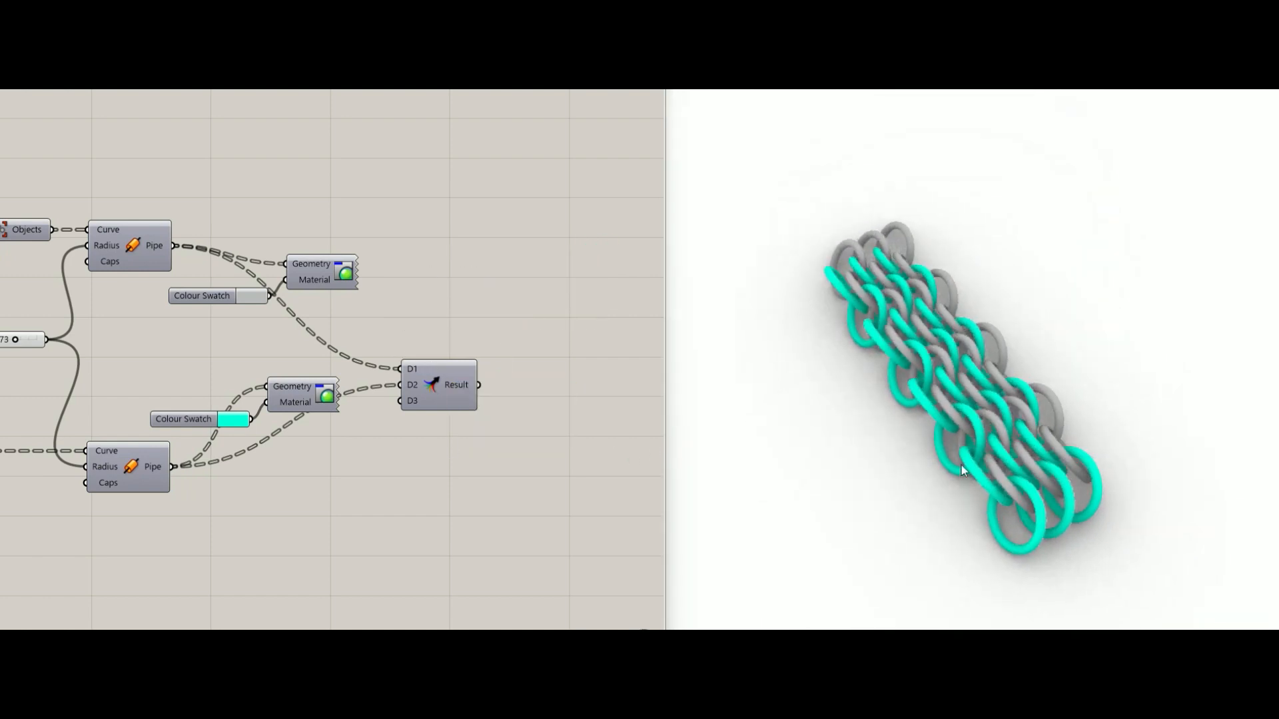
{"action": "scroll", "coordinate": [406, 428], "scroll_direction": "down", "scroll_amount": 4}
{"action": "right_click_drag", "start_coordinate": [177, 436], "coordinate": [374, 405]}
{"action": "scroll", "coordinate": [314, 389], "scroll_direction": "up", "scroll_amount": 2}
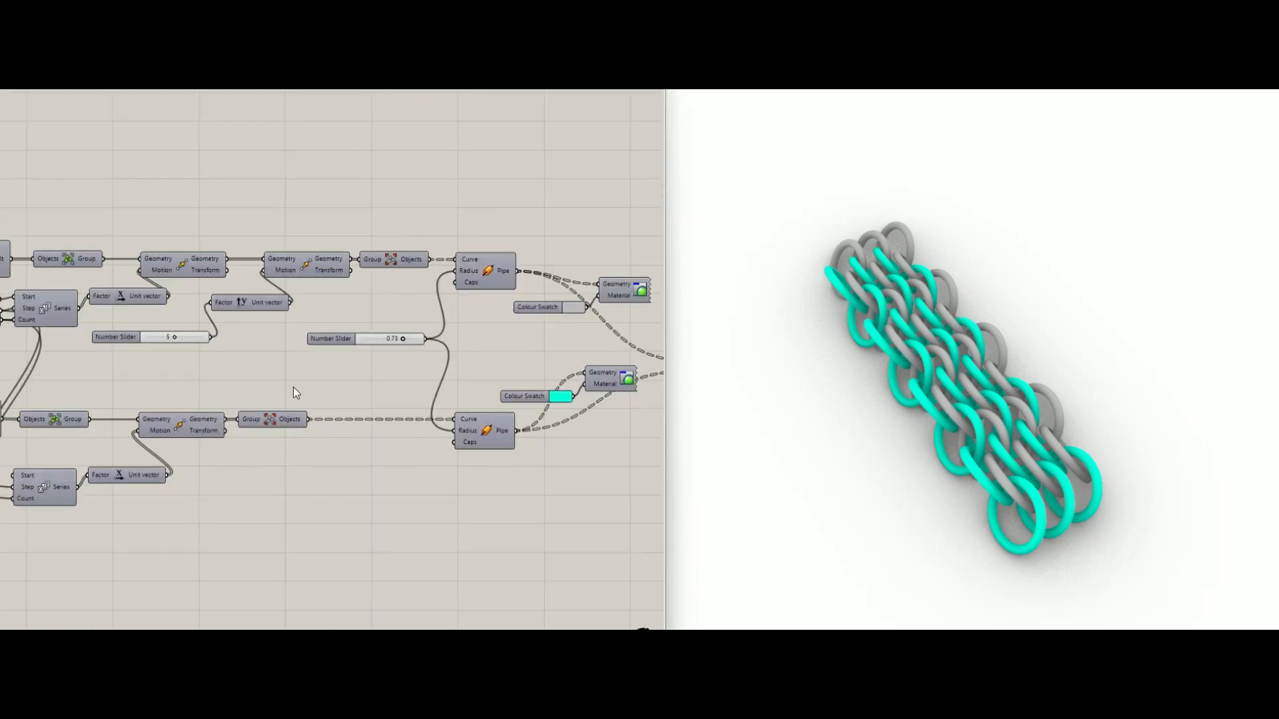
{"action": "right_click_drag", "start_coordinate": [132, 353], "coordinate": [387, 380]}
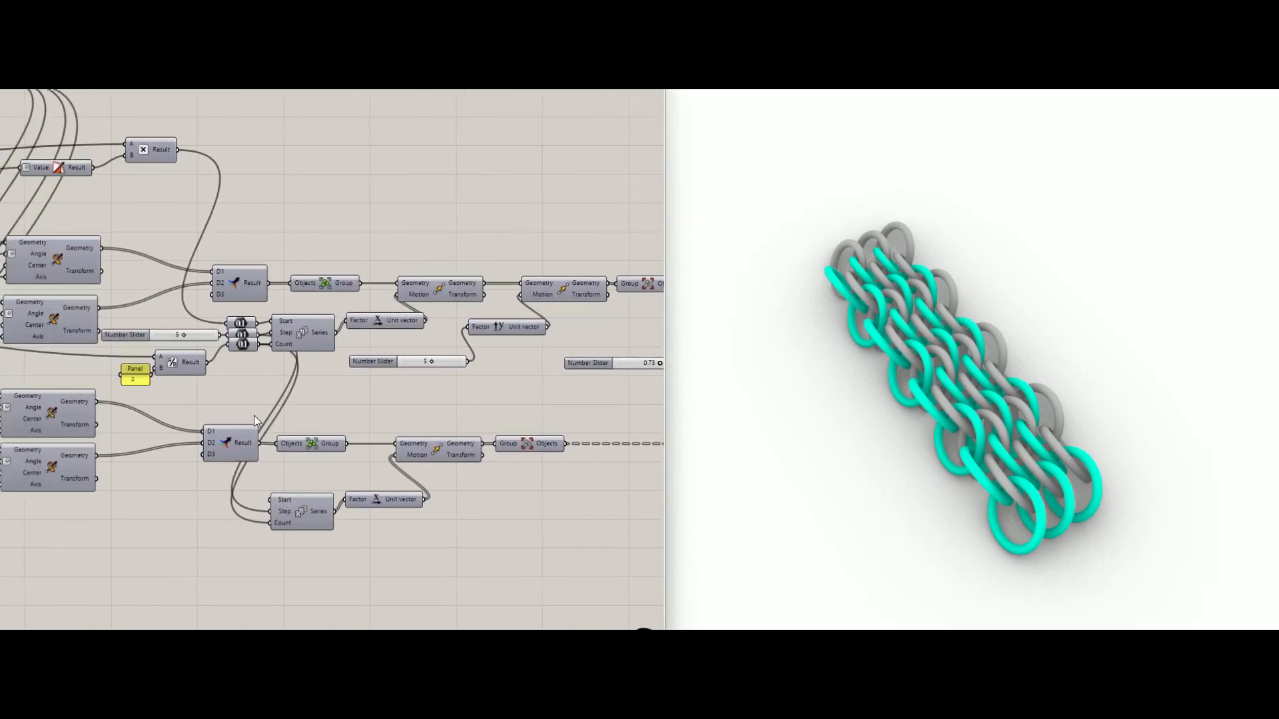
{"action": "right_click_drag", "start_coordinate": [234, 409], "coordinate": [356, 408]}
{"action": "right_click_drag", "start_coordinate": [170, 363], "coordinate": [337, 404]}
{"action": "right_click_drag", "start_coordinate": [152, 283], "coordinate": [281, 378]}
{"action": "scroll", "coordinate": [249, 343], "scroll_direction": "up", "scroll_amount": 6}
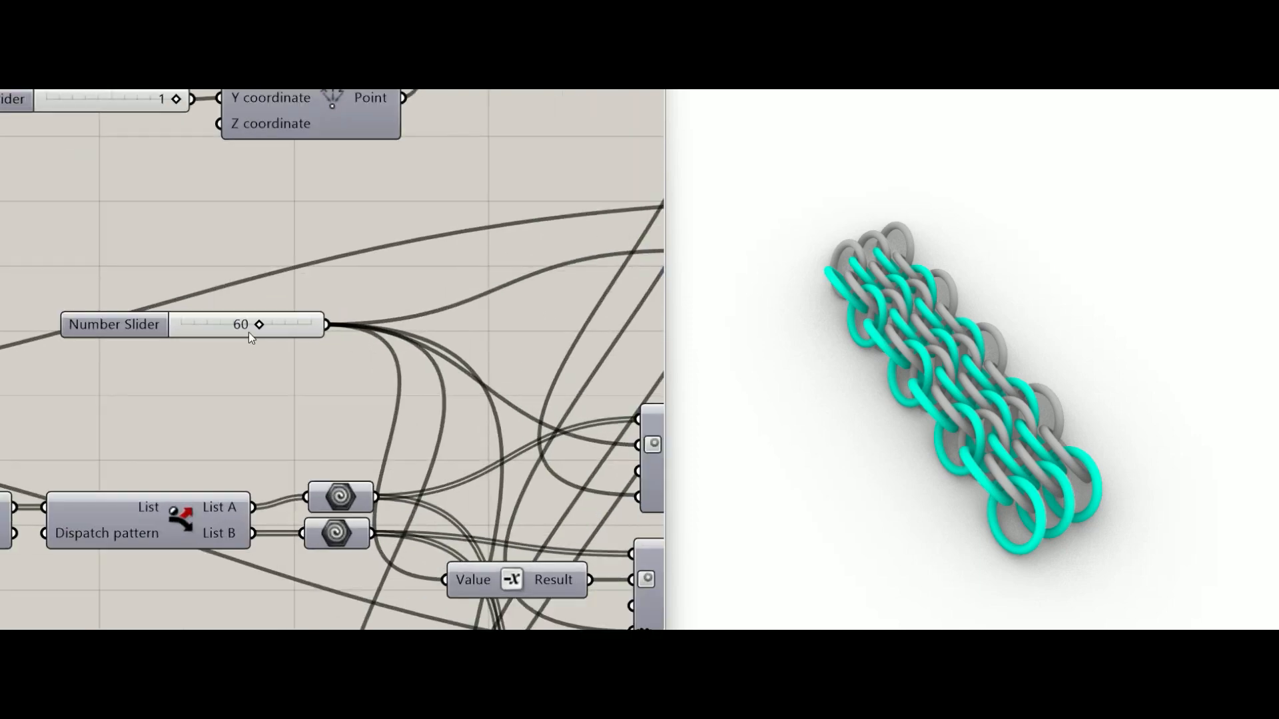
{"action": "right_click_drag", "start_coordinate": [53, 220], "coordinate": [345, 441]}
{"action": "scroll", "coordinate": [367, 460], "scroll_direction": "down", "scroll_amount": 4}
{"action": "right_click_drag", "start_coordinate": [400, 488], "coordinate": [235, 445]}
{"action": "scroll", "coordinate": [321, 476], "scroll_direction": "up", "scroll_amount": 4}
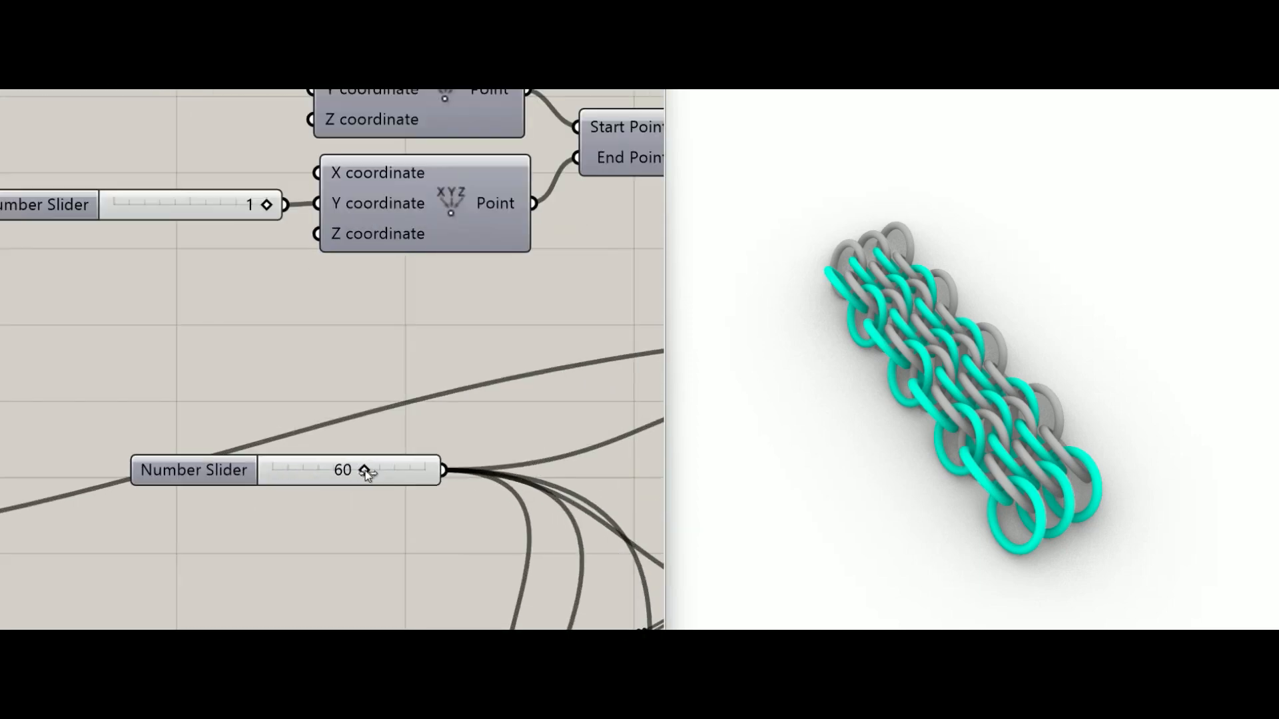
{"action": "left_click_drag", "start_coordinate": [365, 471], "coordinate": [424, 478]}
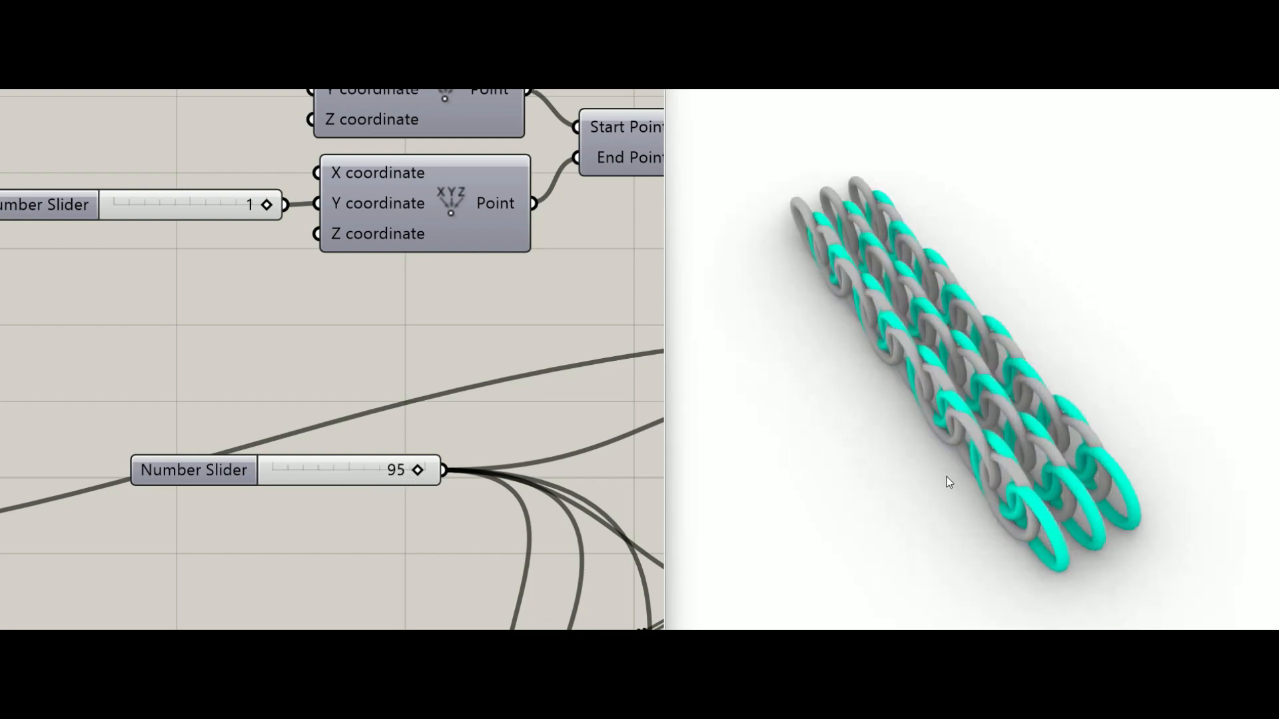
Inspect the chain mail from the side, and try lowering the rotation angle slider to 52 while viewing the rings close up.
{"action": "right_click_drag", "start_coordinate": [949, 482], "coordinate": [1071, 385]}
{"action": "scroll", "coordinate": [1066, 383], "scroll_direction": "down", "scroll_amount": 4}
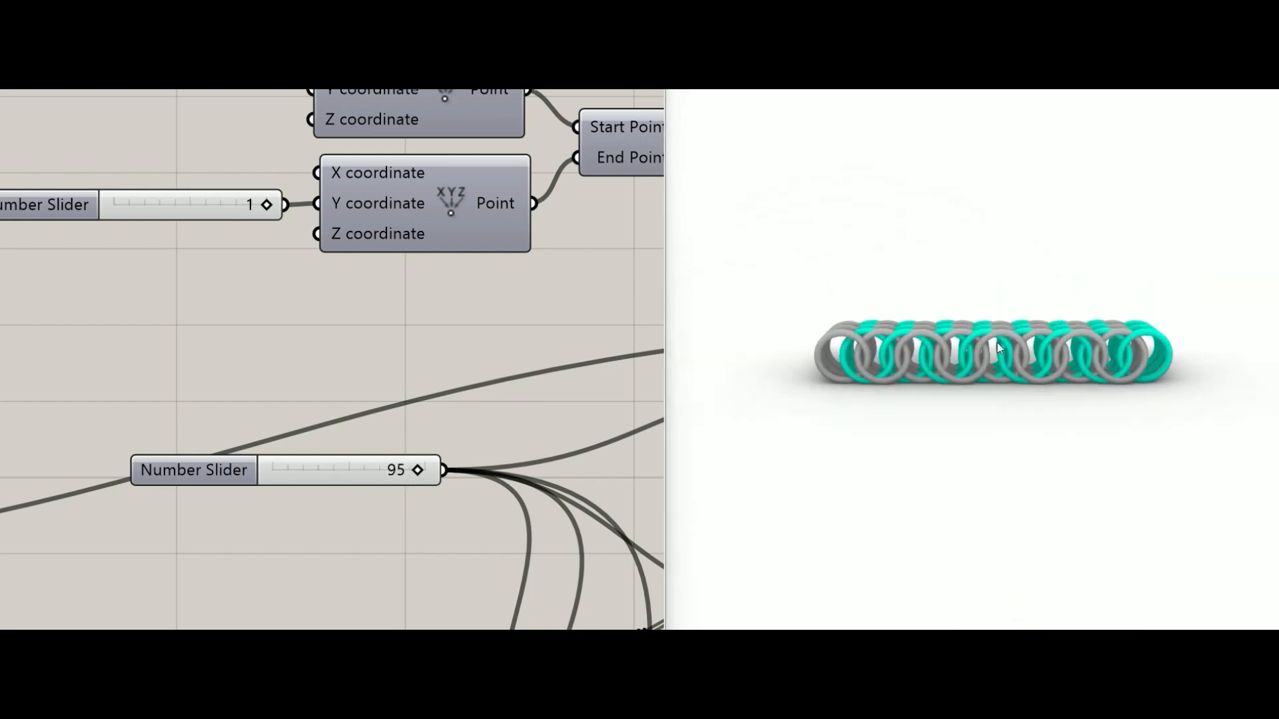
{"action": "scroll", "coordinate": [999, 348], "scroll_direction": "up", "scroll_amount": 3}
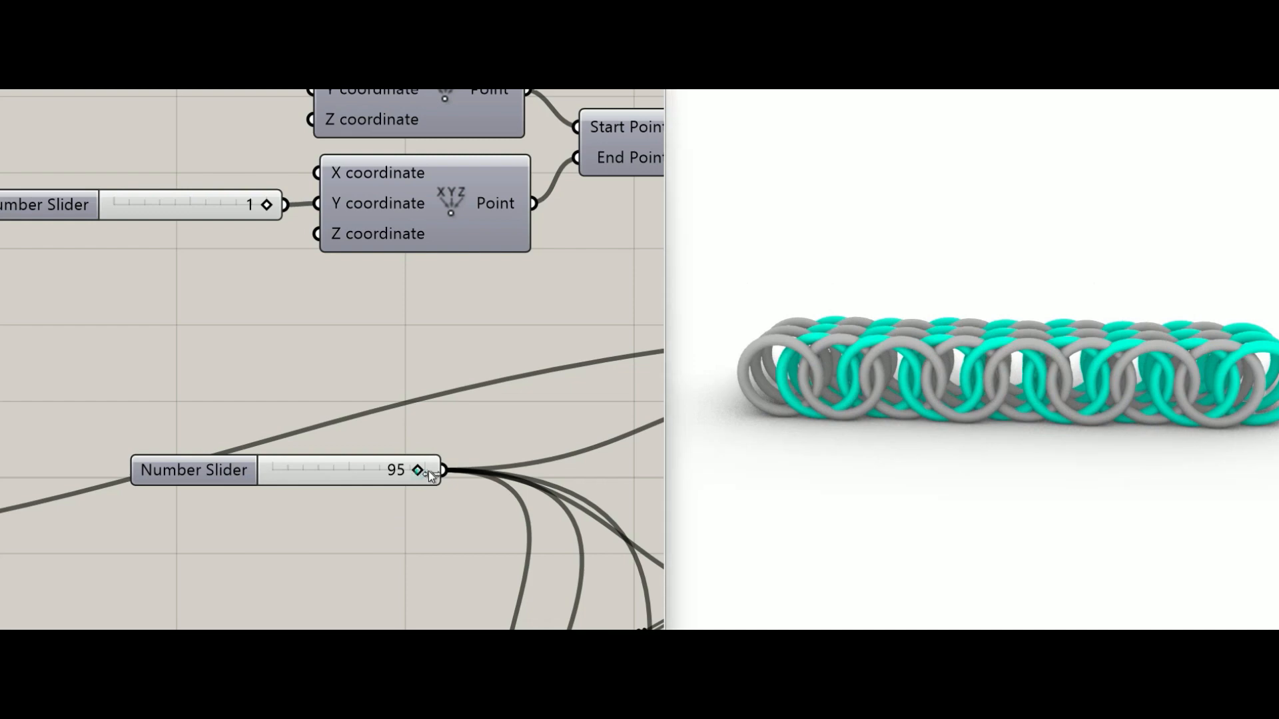
{"action": "left_click_drag", "start_coordinate": [420, 473], "coordinate": [369, 477]}
{"action": "right_click_drag", "start_coordinate": [921, 456], "coordinate": [876, 533]}
{"action": "scroll", "coordinate": [922, 519], "scroll_direction": "up", "scroll_amount": 3}
{"action": "scroll", "coordinate": [778, 519], "scroll_direction": "up", "scroll_amount": 5}
{"action": "right_click_drag", "start_coordinate": [777, 515], "coordinate": [799, 502], "text": "shift"}
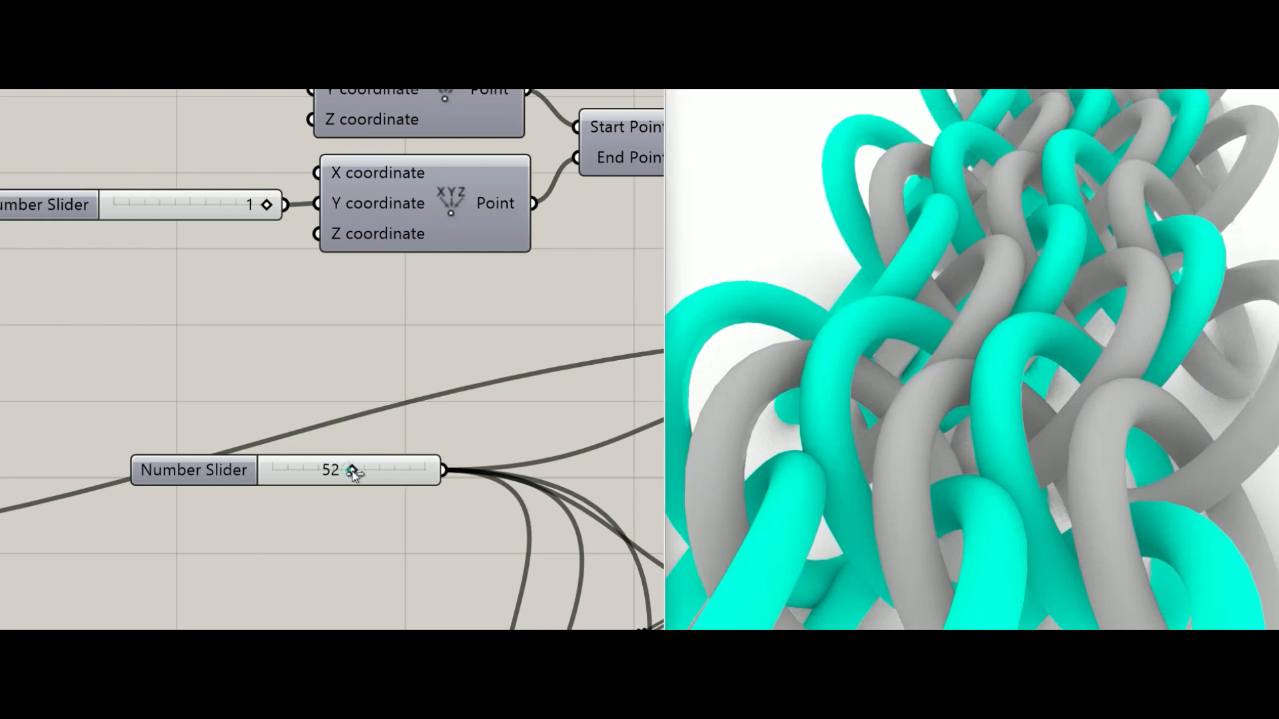
Set the rotation angle slider to 60 and check the interlocking rings up close.
{"action": "left_click_drag", "start_coordinate": [353, 471], "coordinate": [366, 473]}
{"action": "right_click_drag", "start_coordinate": [678, 505], "coordinate": [848, 506]}
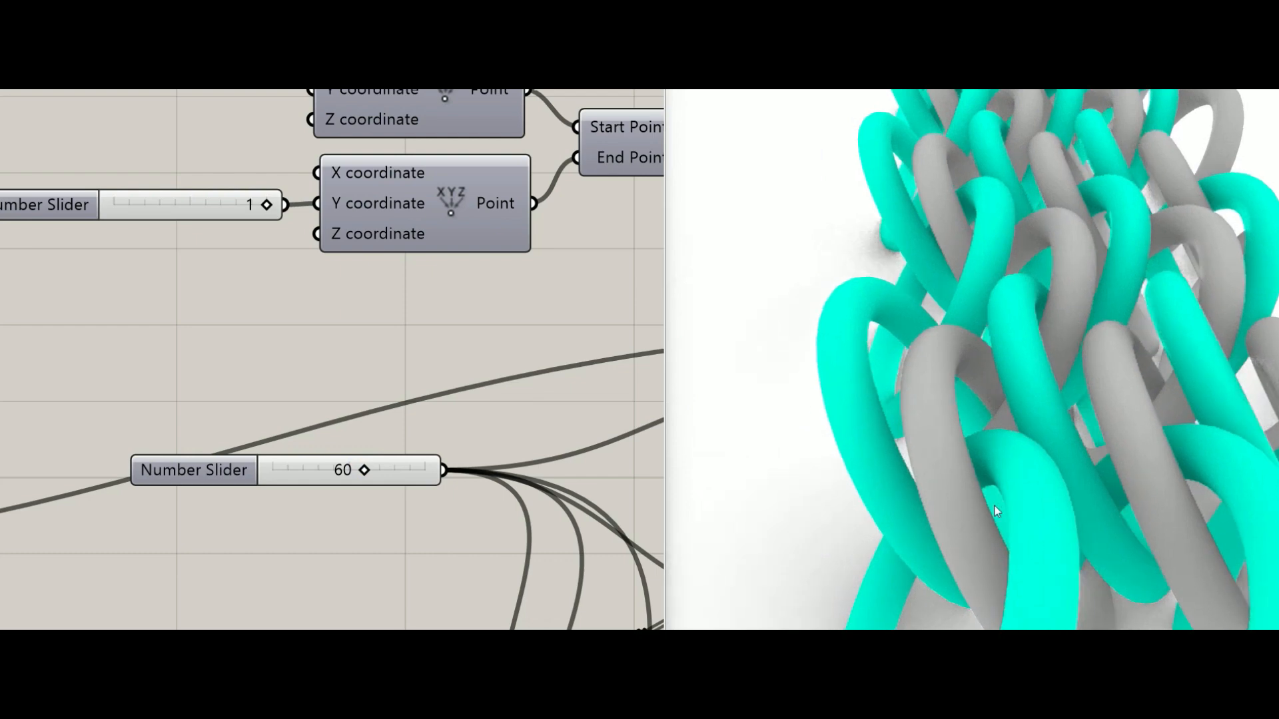
{"action": "mouse_move", "coordinate": [996, 510]}
{"action": "right_mouse_down"}
{"action": "mouse_move", "coordinate": [1004, 505]}
{"action": "mouse_move", "coordinate": [988, 508]}
{"action": "right_mouse_up"}
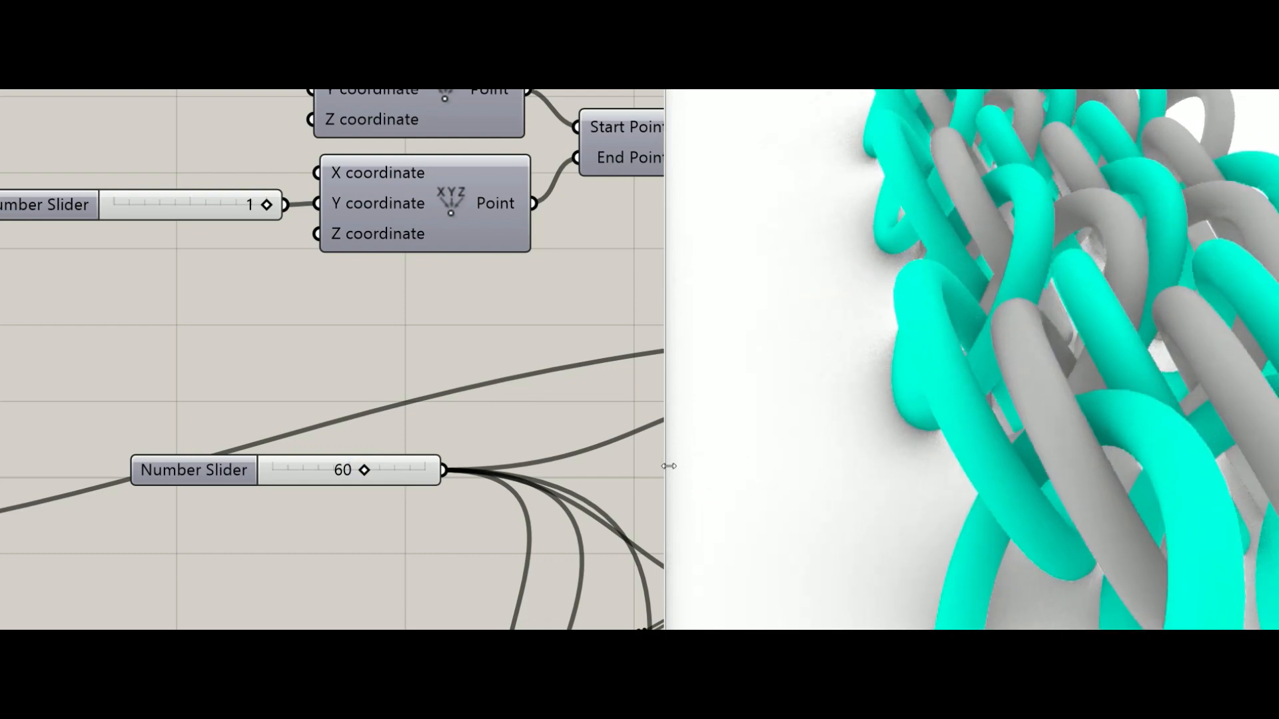
{"action": "mouse_move", "coordinate": [364, 470]}
{"action": "left_mouse_down"}
{"action": "mouse_move", "coordinate": [404, 472]}
{"action": "mouse_move", "coordinate": [365, 473]}
{"action": "left_mouse_up"}
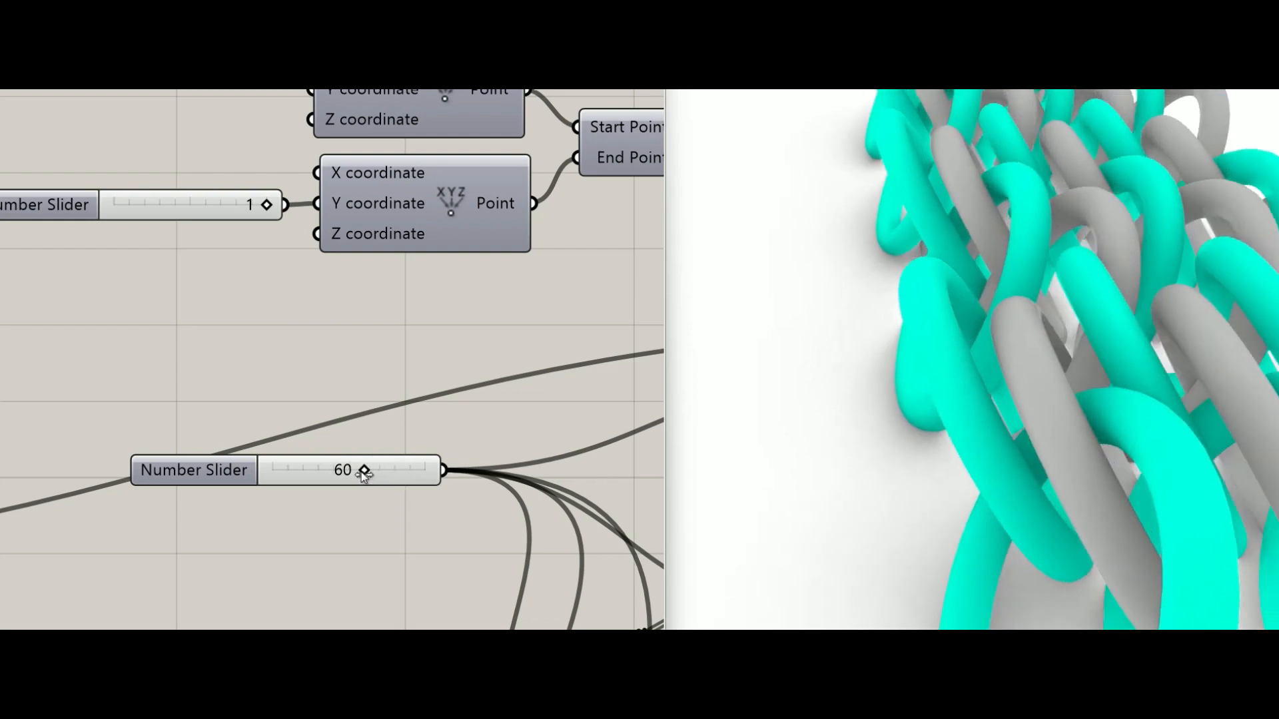
Examine the complete two-colour chain mail and the overall layout of the Grasshopper definition.
{"action": "scroll", "coordinate": [864, 441], "scroll_direction": "down", "scroll_amount": 8}
{"action": "right_click_drag", "start_coordinate": [864, 441], "coordinate": [868, 501]}
{"action": "scroll", "coordinate": [871, 498], "scroll_direction": "up", "scroll_amount": 3}
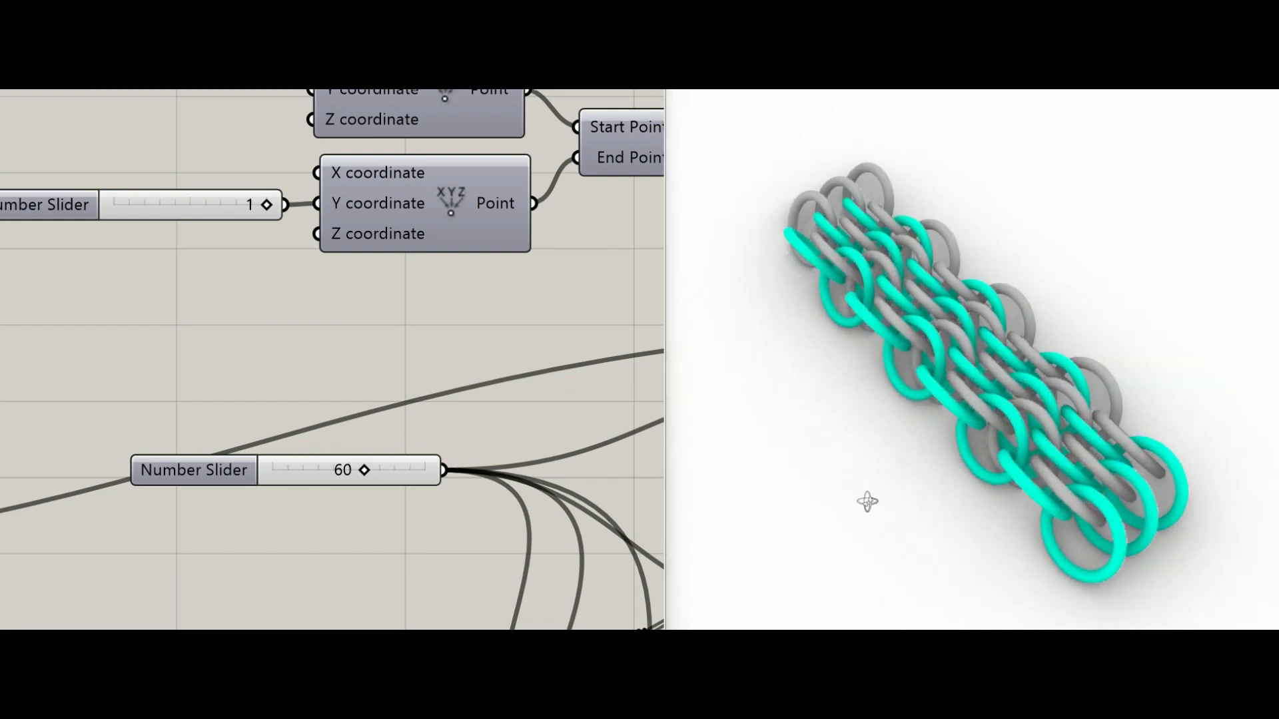
{"action": "scroll", "coordinate": [870, 501], "scroll_direction": "down", "scroll_amount": 5}
{"action": "scroll", "coordinate": [961, 526], "scroll_direction": "up", "scroll_amount": 2}
{"action": "scroll", "coordinate": [327, 430], "scroll_direction": "down", "scroll_amount": 10}
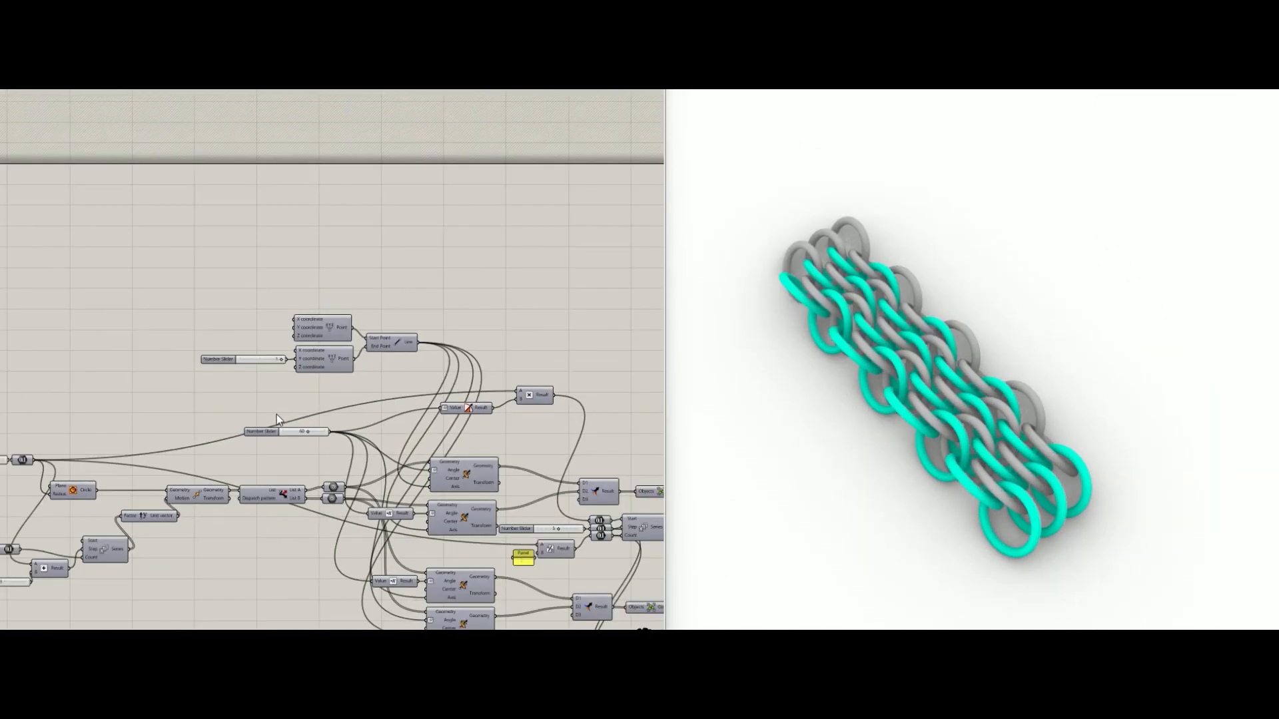
{"action": "right_click_drag", "start_coordinate": [288, 434], "coordinate": [303, 371]}
{"action": "scroll", "coordinate": [326, 389], "scroll_direction": "up", "scroll_amount": 2}
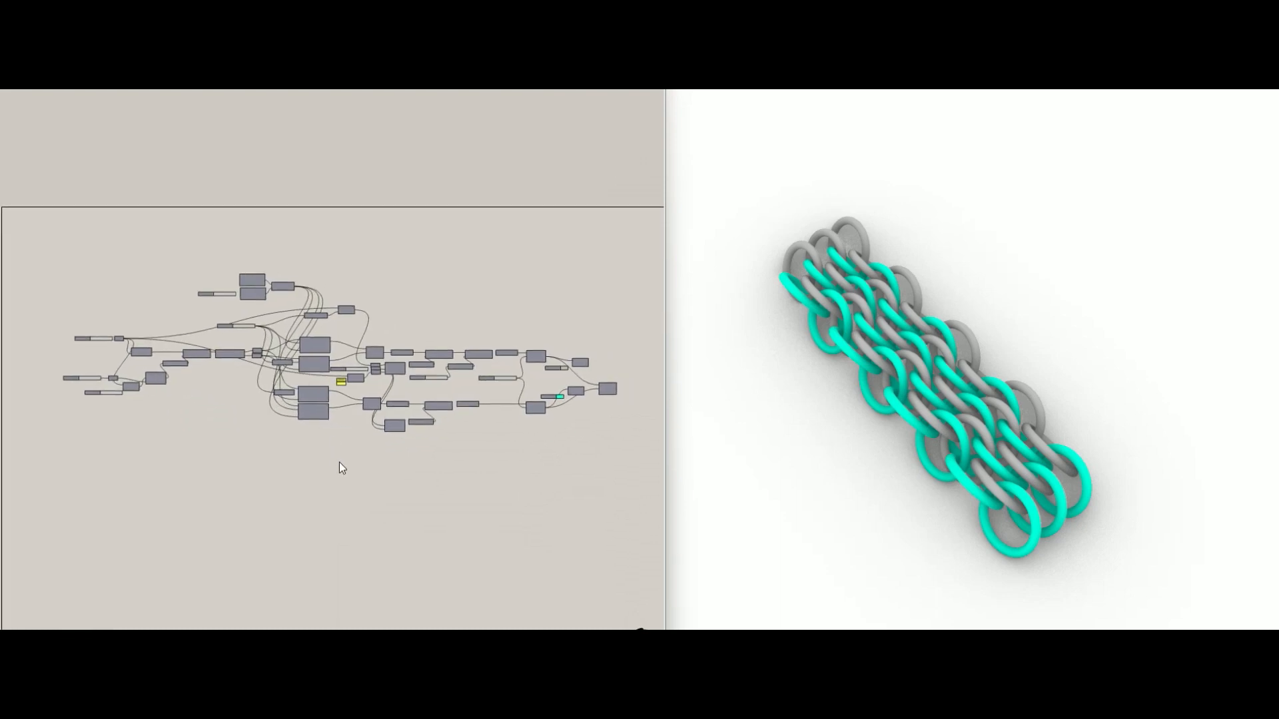